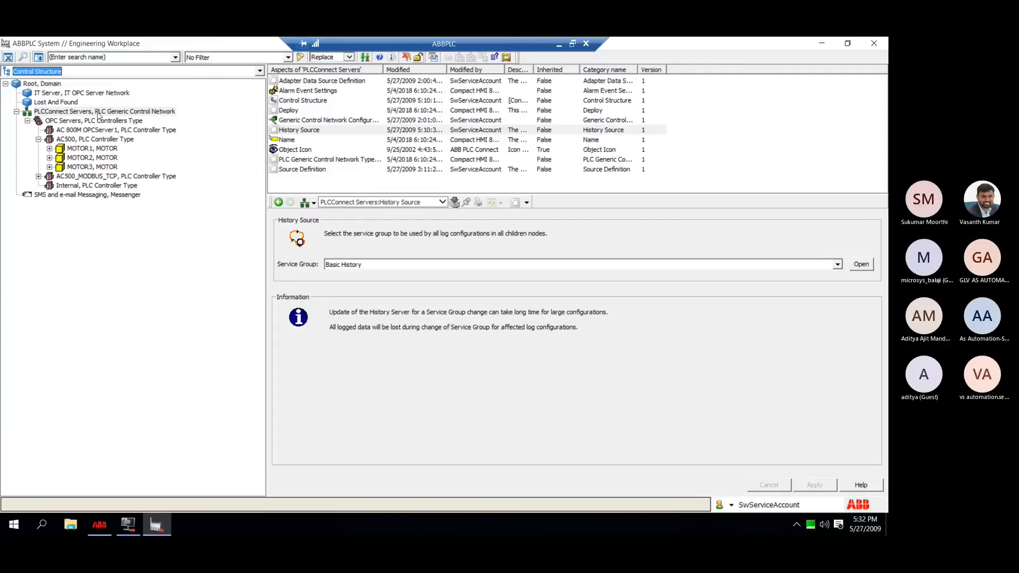
{"action": "left_click", "coordinate": [98, 112]}
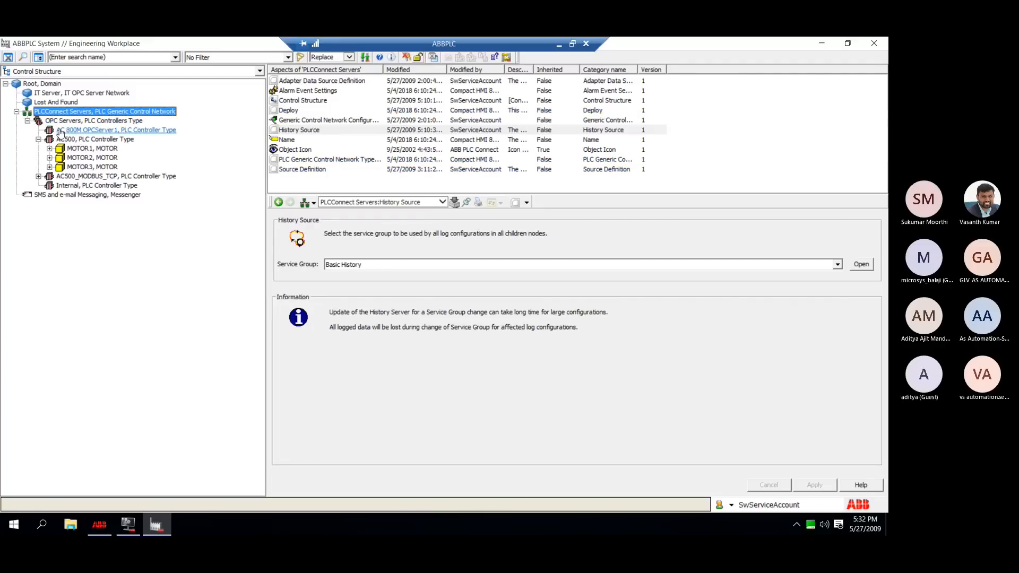
{"action": "left_click", "coordinate": [74, 131]}
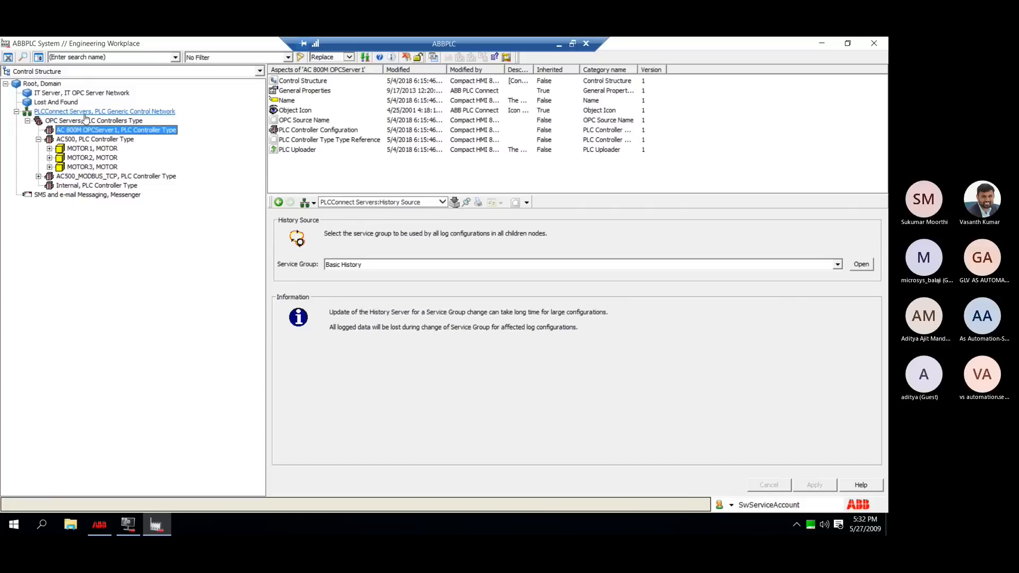
{"action": "left_click", "coordinate": [85, 112]}
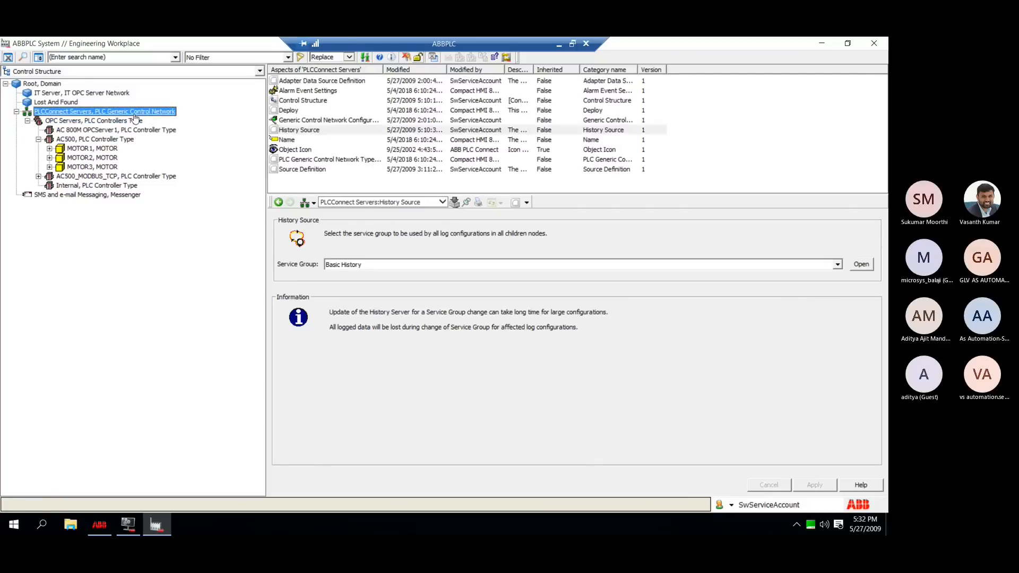
{"action": "right_click", "coordinate": [741, 122]}
{"action": "left_click", "coordinate": [793, 123]}
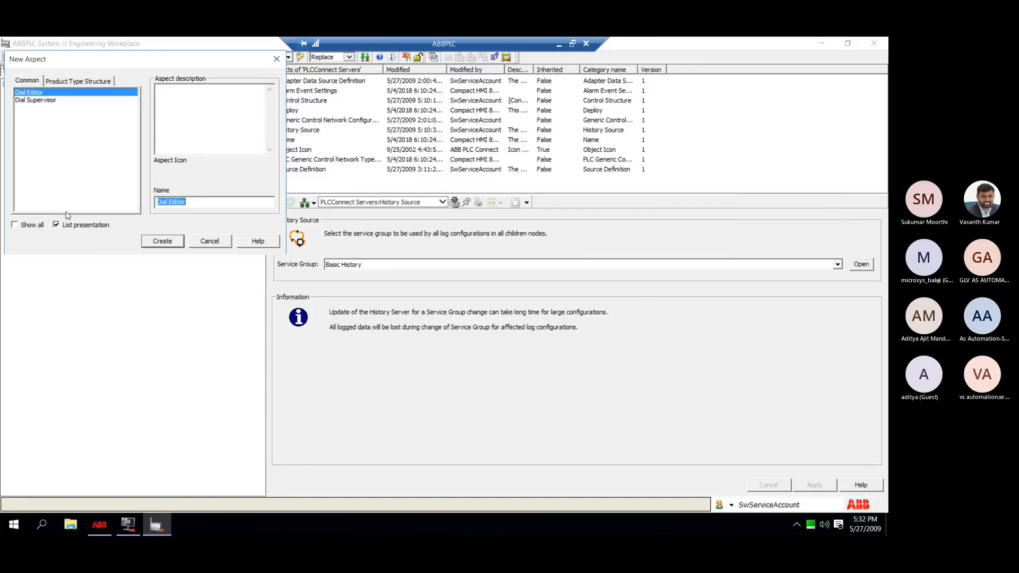
{"action": "left_click", "coordinate": [24, 225]}
{"action": "left_click", "coordinate": [56, 184]}
{"action": "key", "text": "h"}
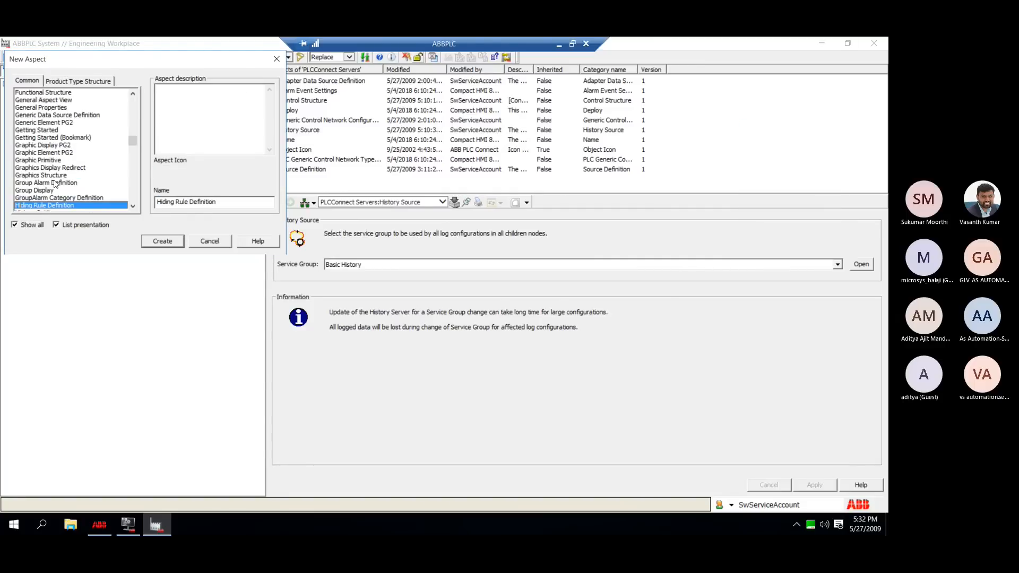
{"action": "key", "text": "h"}
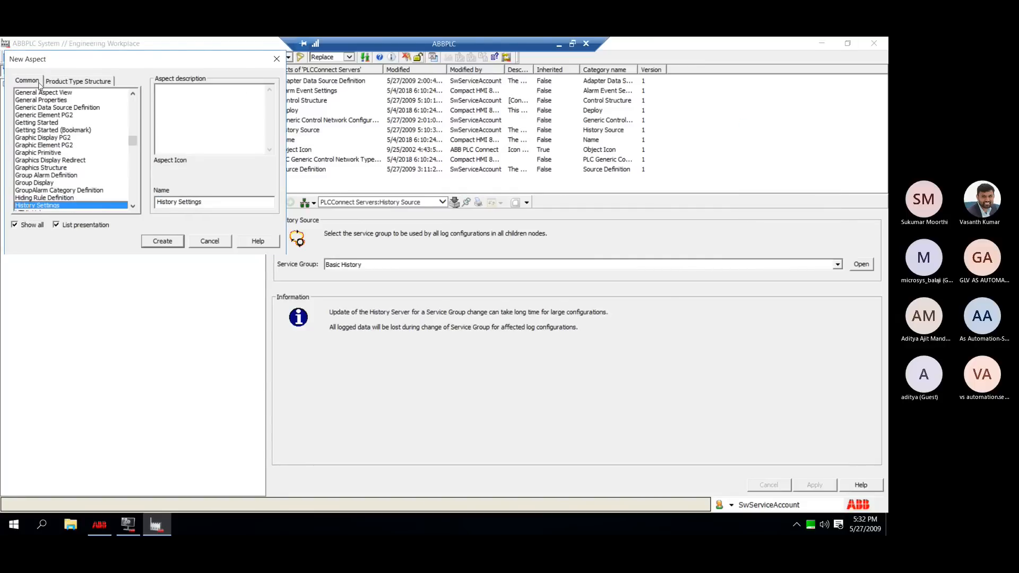
{"action": "left_click_drag", "start_coordinate": [45, 59], "coordinate": [393, 60]}
{"action": "scroll", "coordinate": [382, 196], "scroll_direction": "down", "scroll_amount": 1}
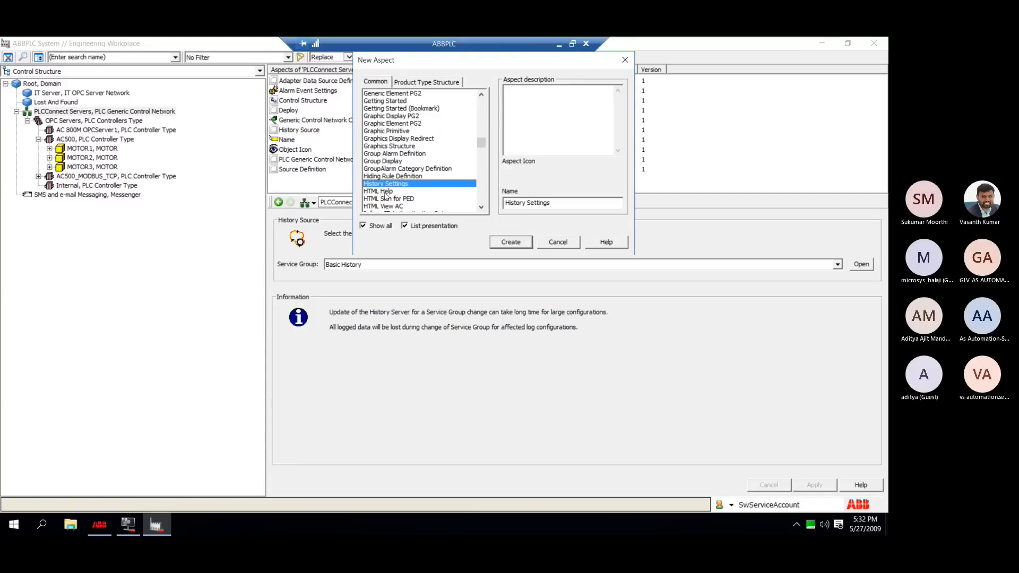
{"action": "left_click_drag", "start_coordinate": [436, 67], "coordinate": [531, 62]}
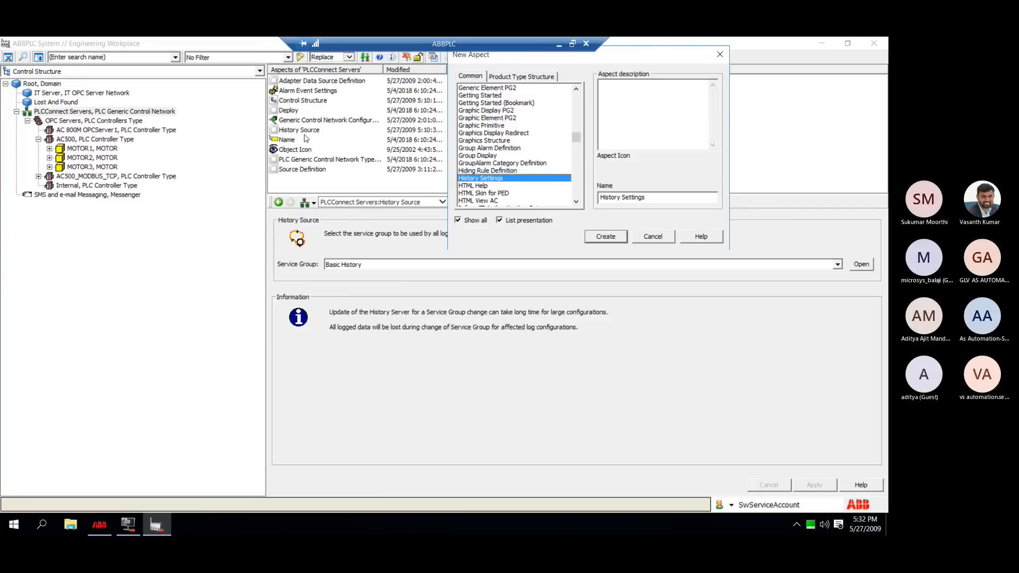
{"action": "left_click", "coordinate": [648, 238]}
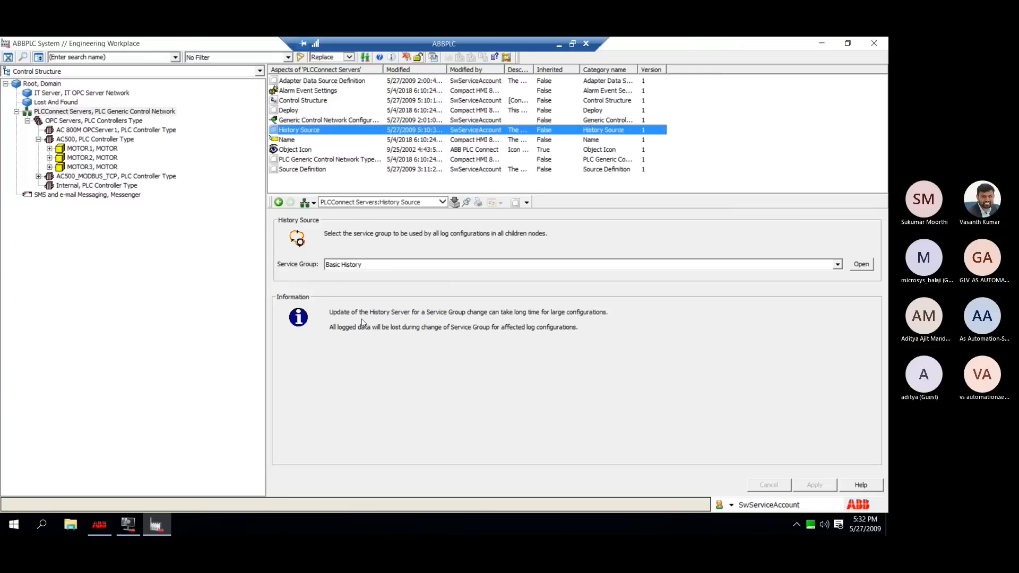
Compare the service groups offered by the PLCConnect Servers History Source with the Basic History Services properties in the System 800xA Configuration Console.
{"action": "left_click", "coordinate": [837, 264]}
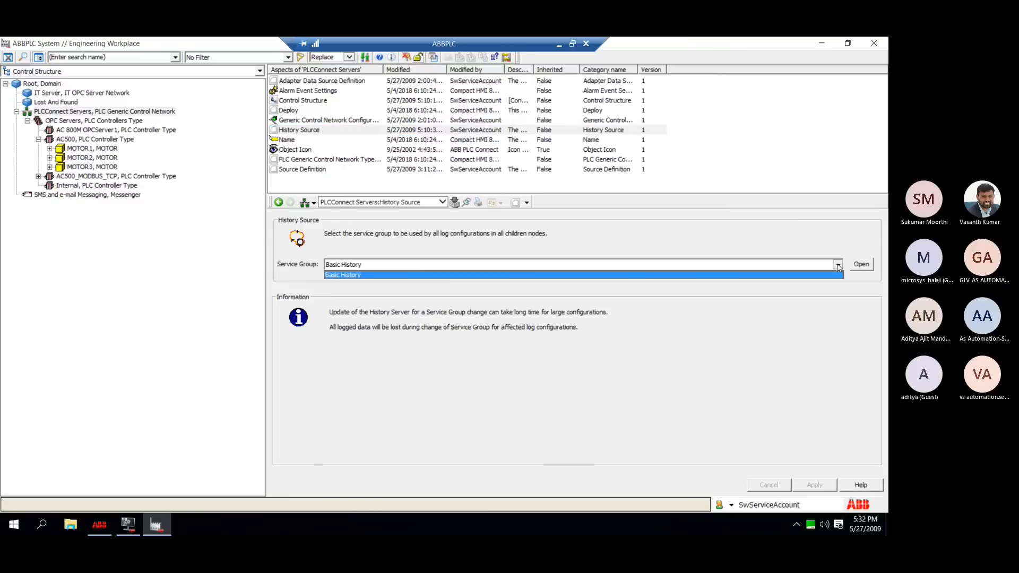
{"action": "left_click", "coordinate": [140, 522]}
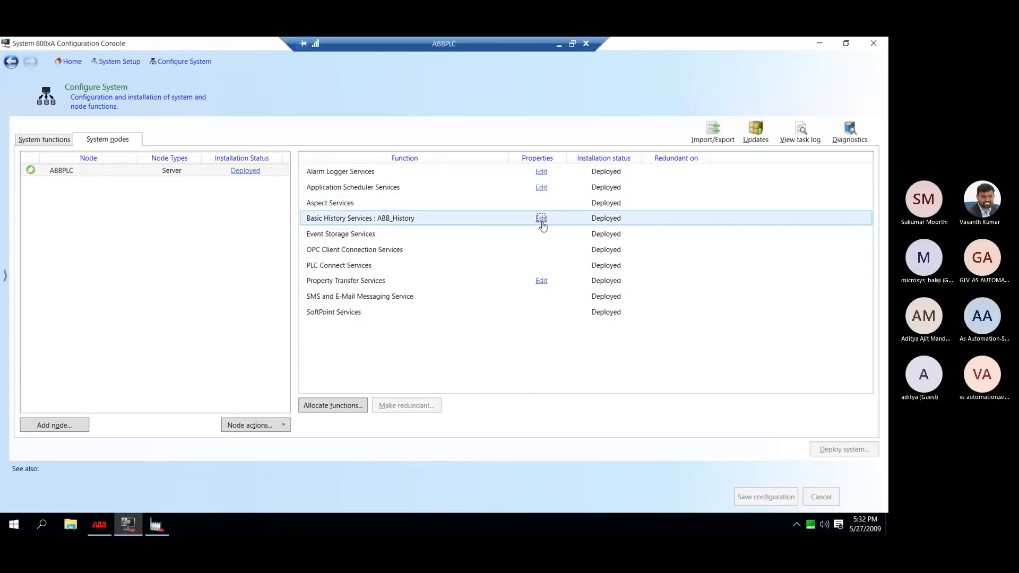
{"action": "left_click", "coordinate": [541, 218]}
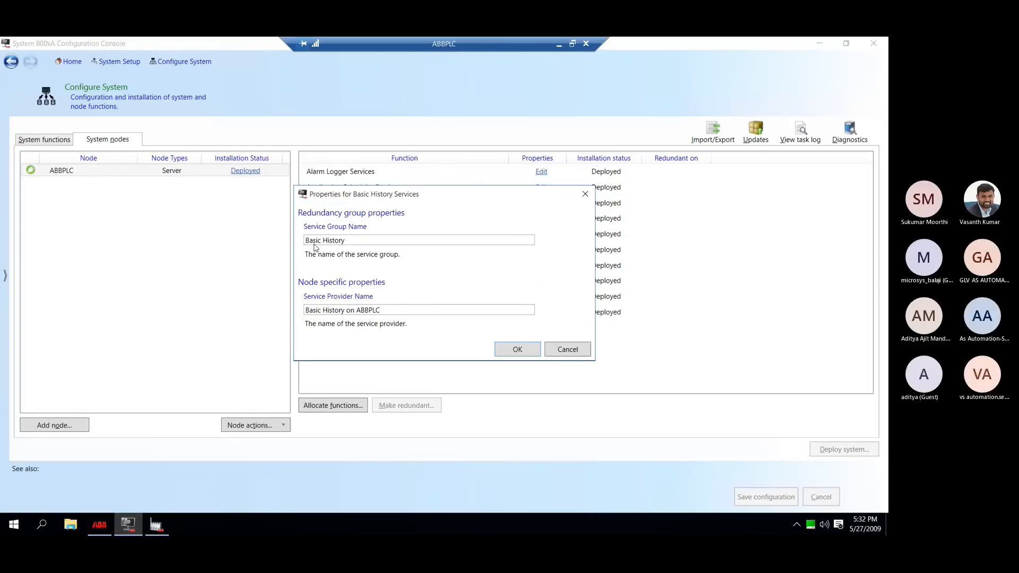
{"action": "left_click", "coordinate": [157, 525]}
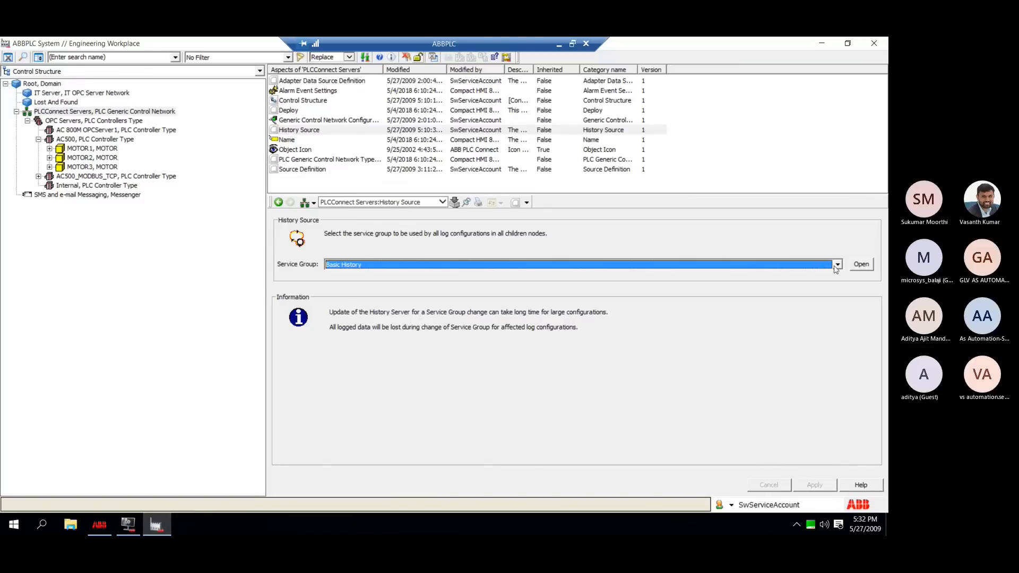
{"action": "left_click", "coordinate": [837, 265]}
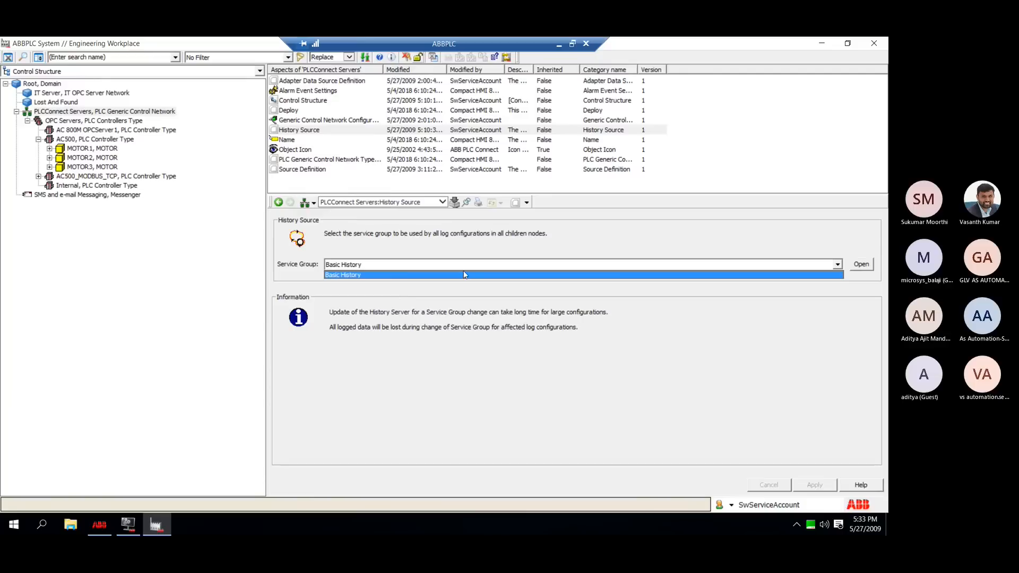
{"action": "left_click", "coordinate": [838, 265]}
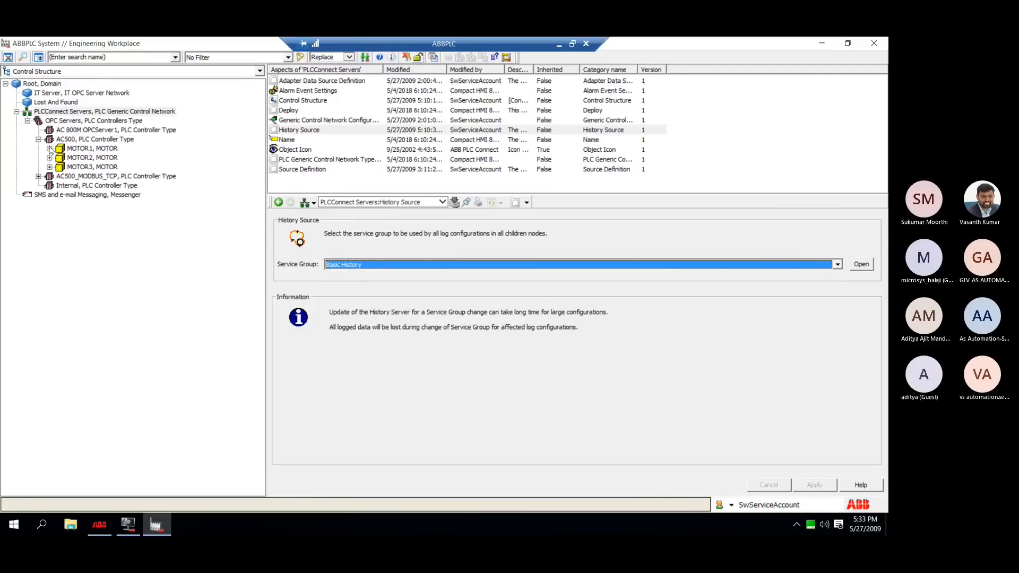
In the Object Type Structure, expand the MOTOR object type down to its signals and select SPEED.
{"action": "left_click", "coordinate": [261, 73]}
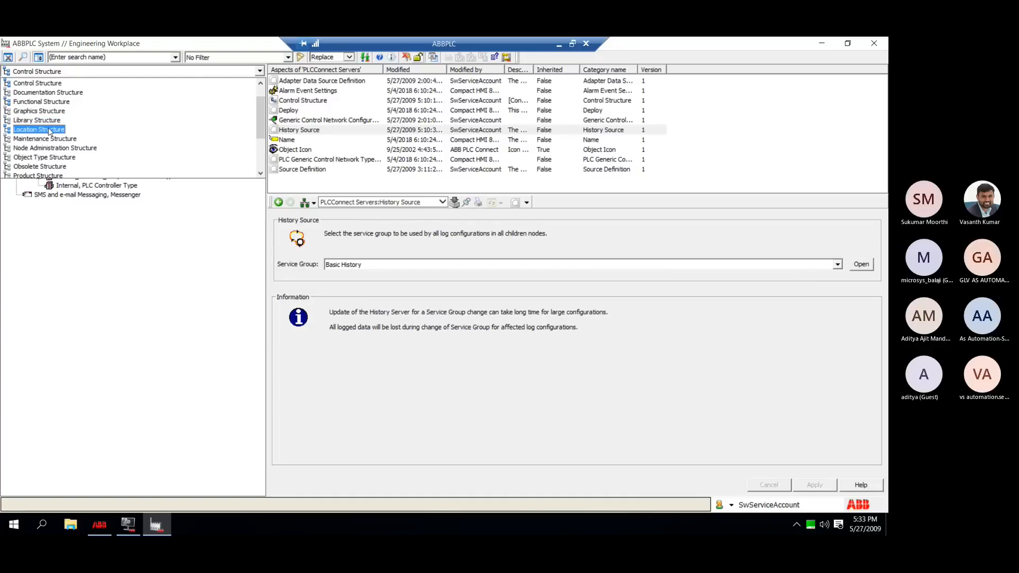
{"action": "left_click", "coordinate": [42, 93]}
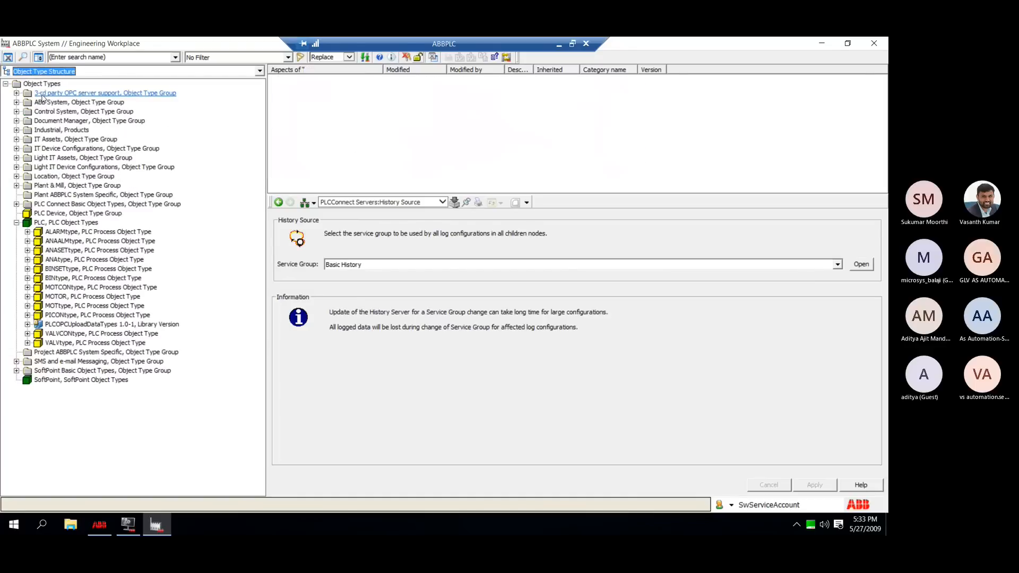
{"action": "left_click", "coordinate": [28, 296]}
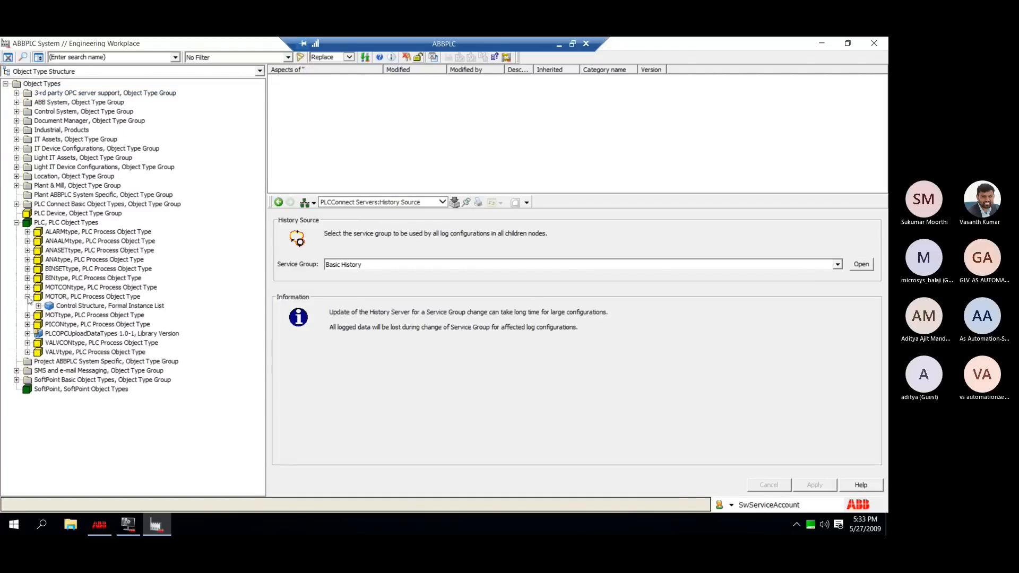
{"action": "left_click", "coordinate": [38, 306]}
{"action": "left_click", "coordinate": [49, 315]}
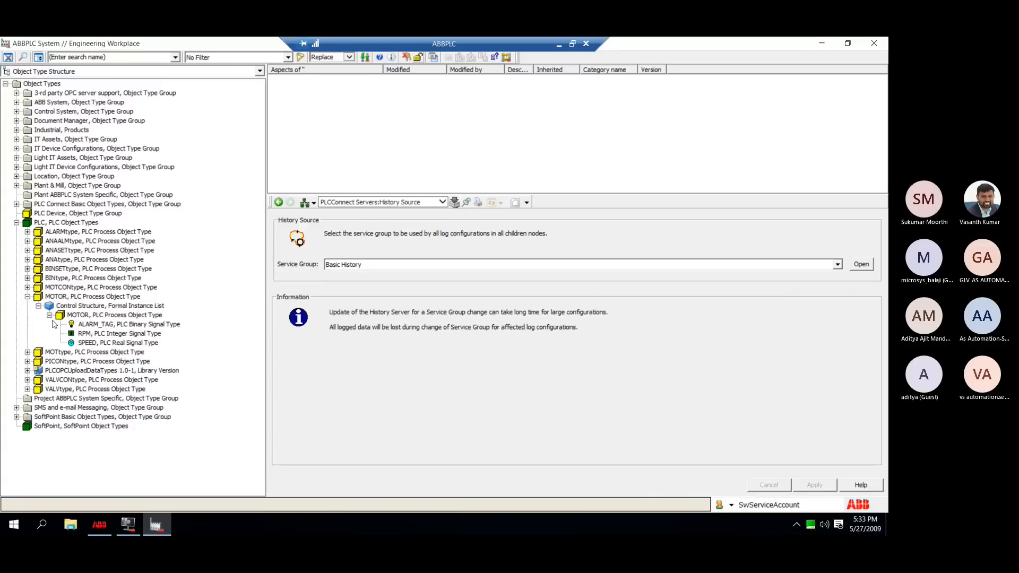
{"action": "left_click", "coordinate": [100, 343]}
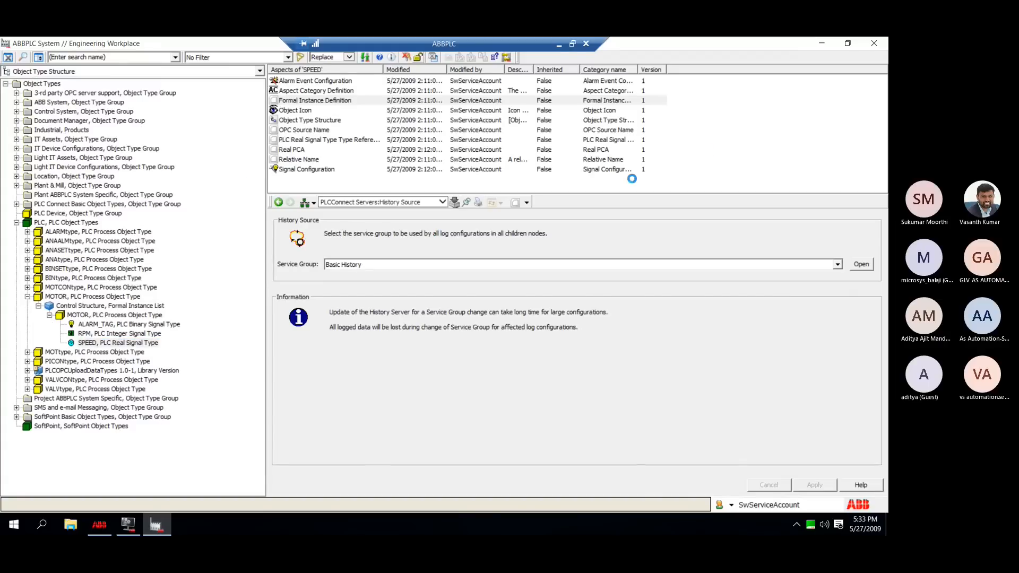
Add a Log Configuration aspect to the SPEED signal, choosing it from the complete list of aspect types.
{"action": "right_click", "coordinate": [709, 155]}
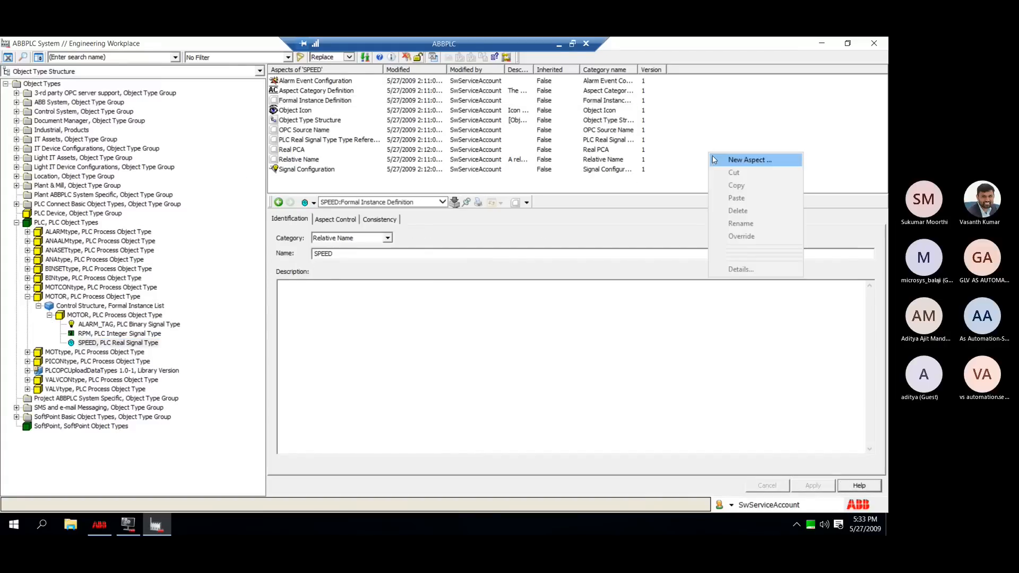
{"action": "left_click", "coordinate": [716, 159]}
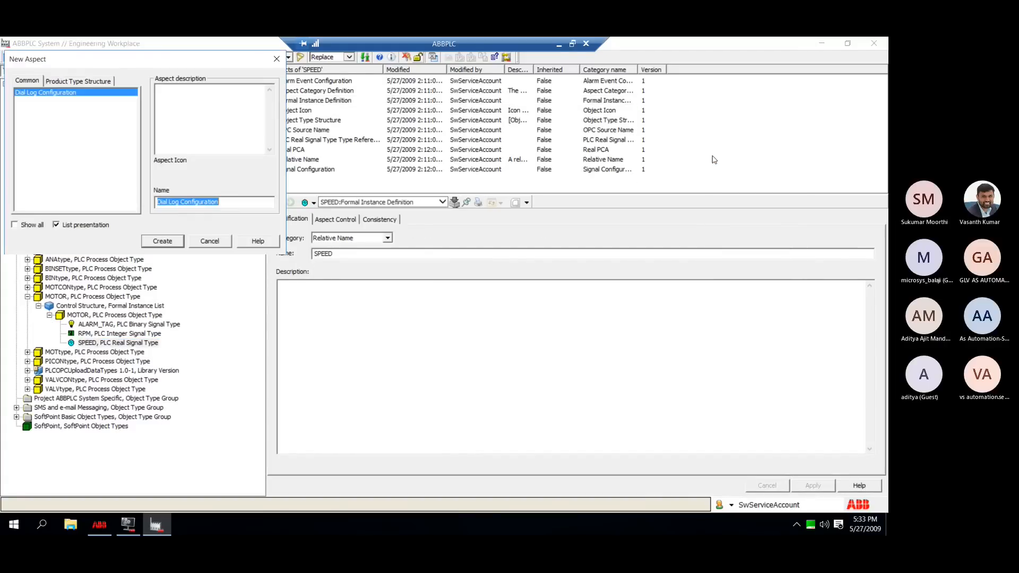
{"action": "left_click", "coordinate": [26, 224]}
{"action": "left_click", "coordinate": [56, 191]}
{"action": "type", "text": "log"}
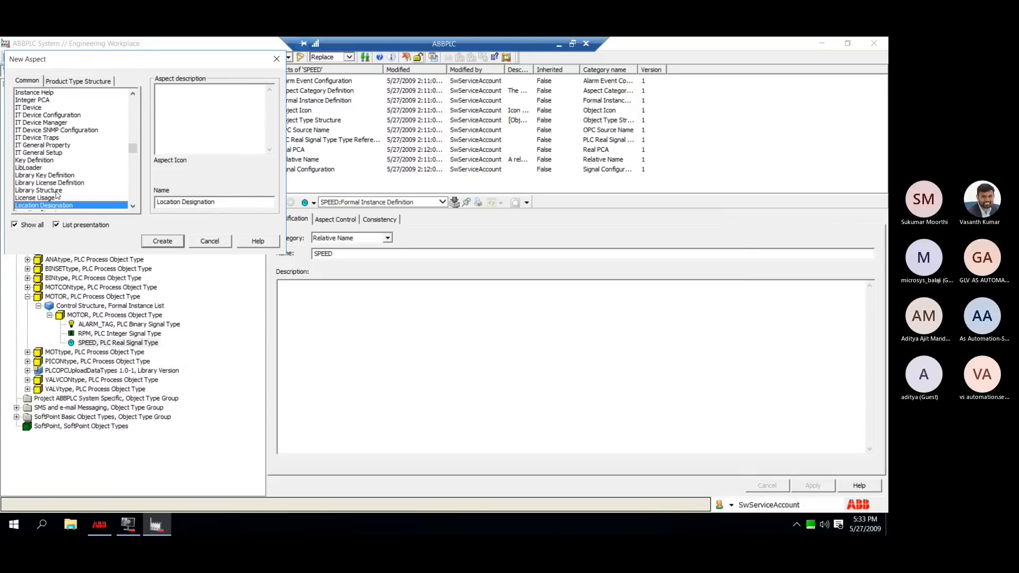
{"action": "left_click", "coordinate": [162, 241]}
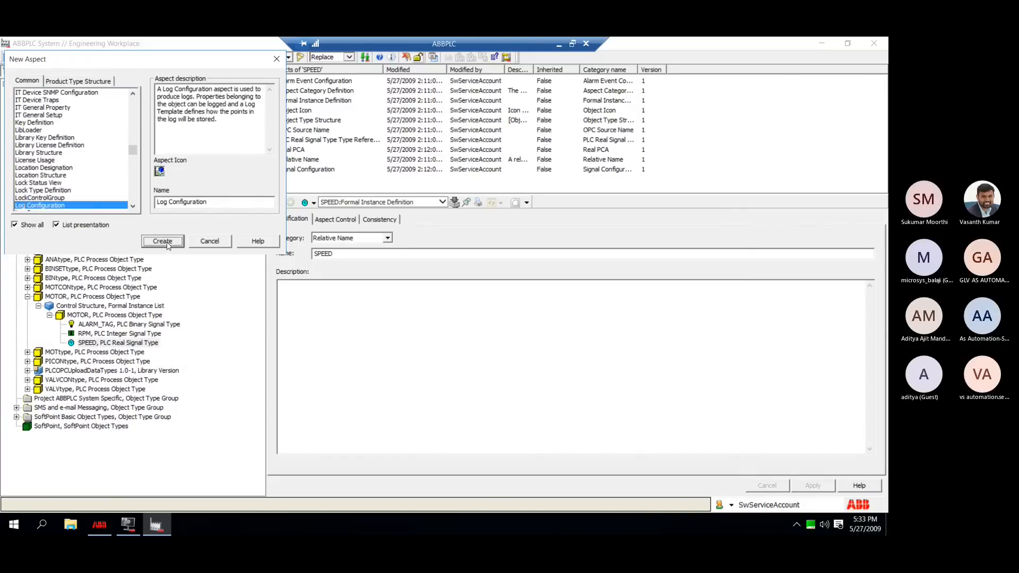
In SPEED's Log Configuration, start a new property log for the Value property using the CHMI_Log:Log Template.
{"action": "left_click", "coordinate": [321, 82]}
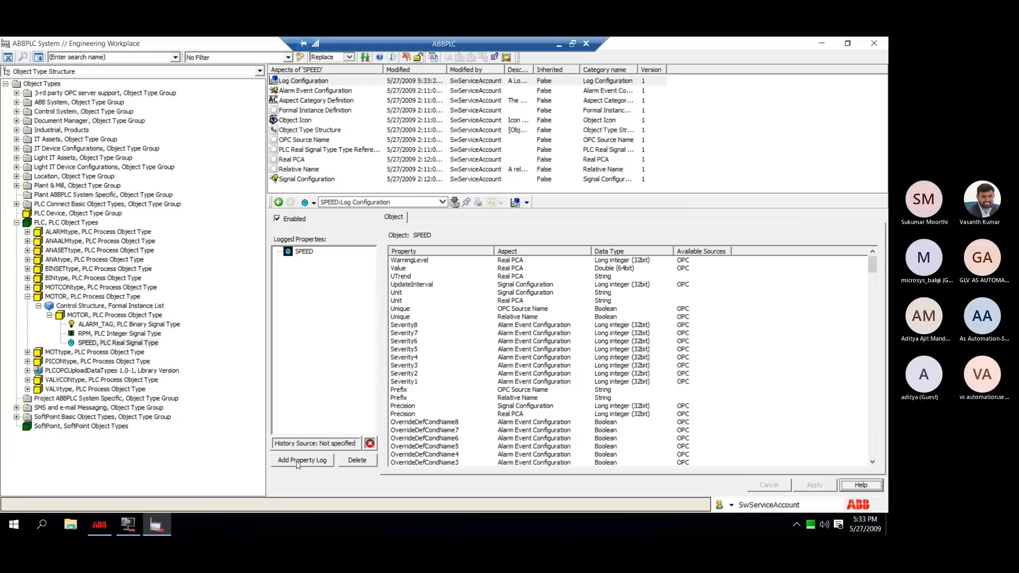
{"action": "left_click", "coordinate": [300, 461]}
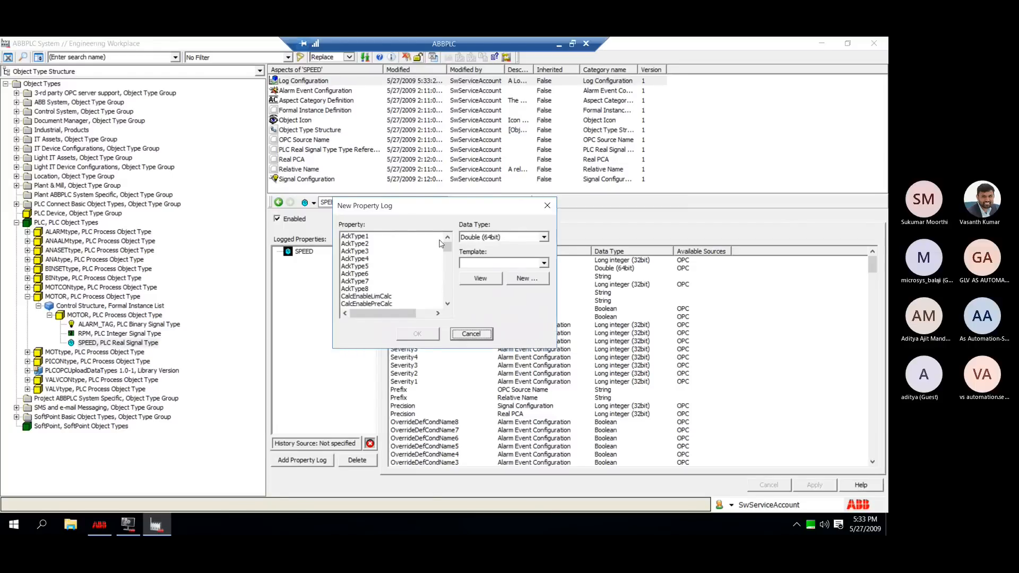
{"action": "left_click_drag", "start_coordinate": [448, 249], "coordinate": [448, 293]}
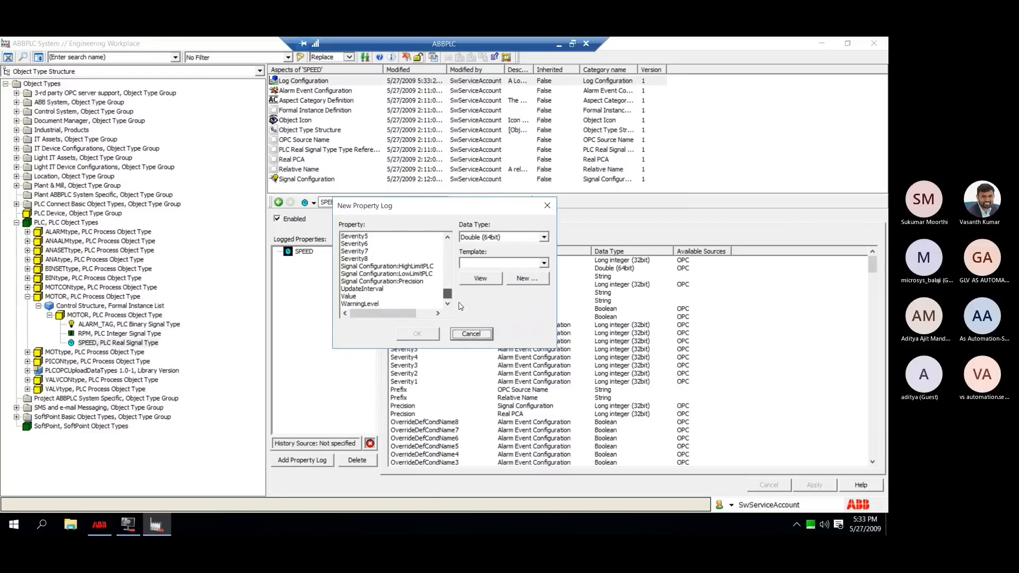
{"action": "left_click", "coordinate": [348, 299]}
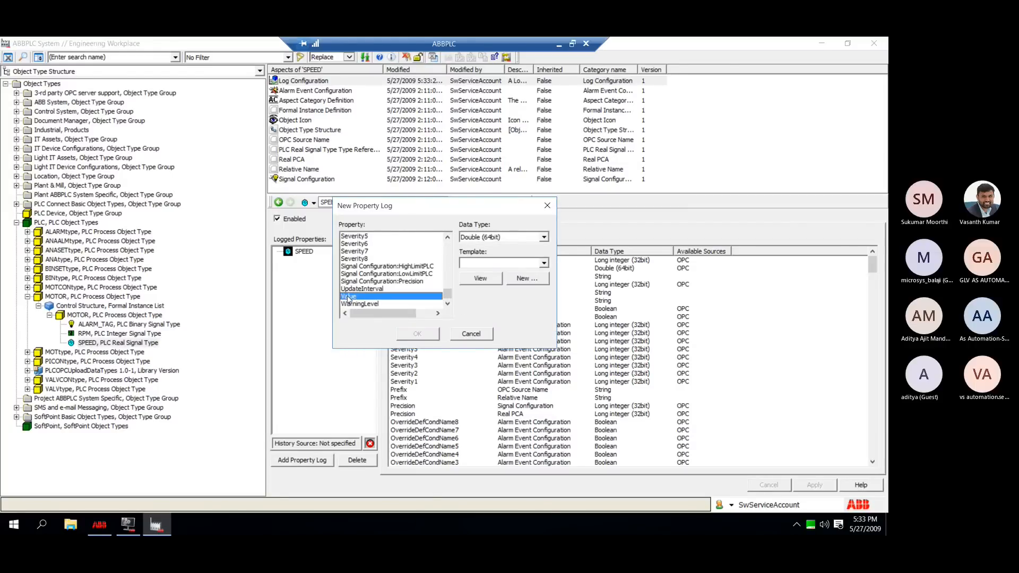
{"action": "left_click", "coordinate": [544, 263]}
{"action": "left_click", "coordinate": [493, 289]}
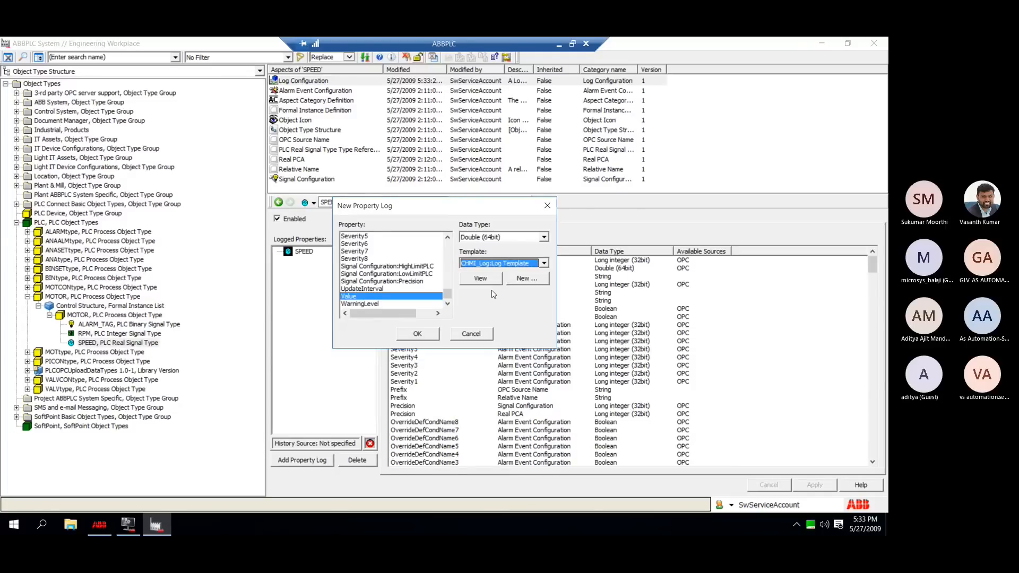
Set the log's data type to Double (64bit), confirm the new property log and apply the Log Configuration.
{"action": "left_click", "coordinate": [543, 239]}
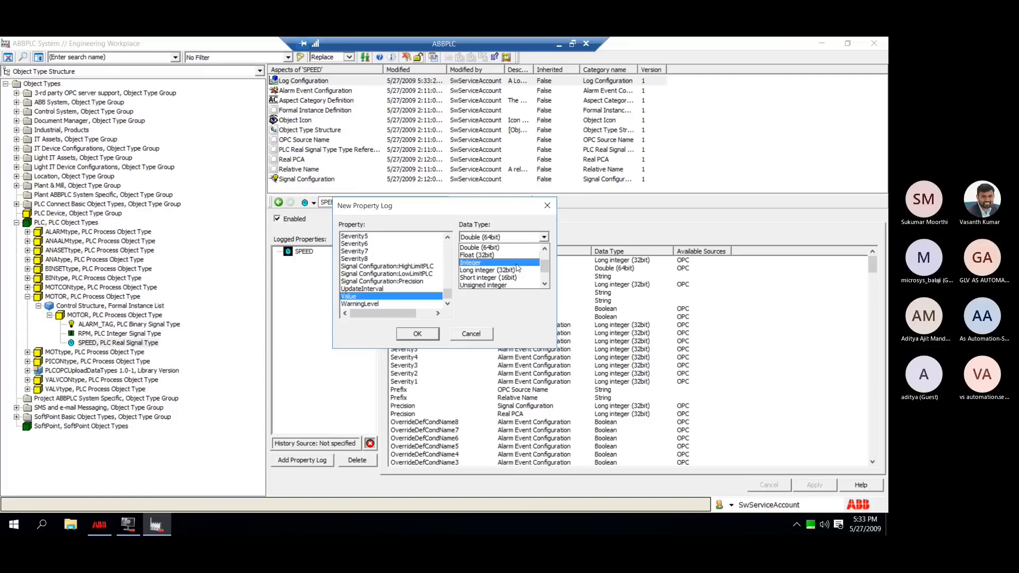
{"action": "left_click", "coordinate": [473, 256]}
{"action": "left_click", "coordinate": [543, 237]}
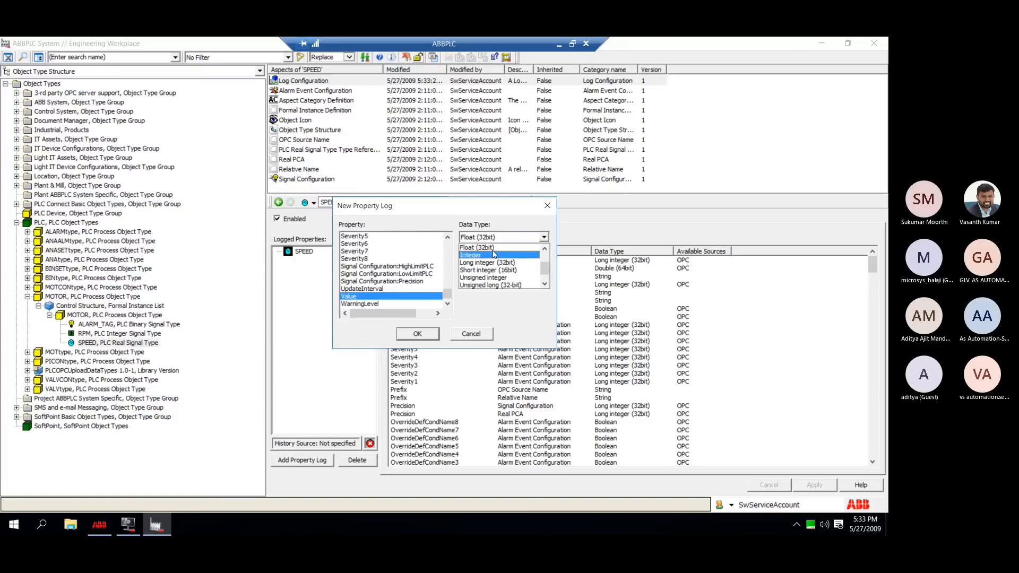
{"action": "scroll", "coordinate": [493, 254], "scroll_direction": "up", "scroll_amount": 2}
{"action": "left_click", "coordinate": [486, 269]}
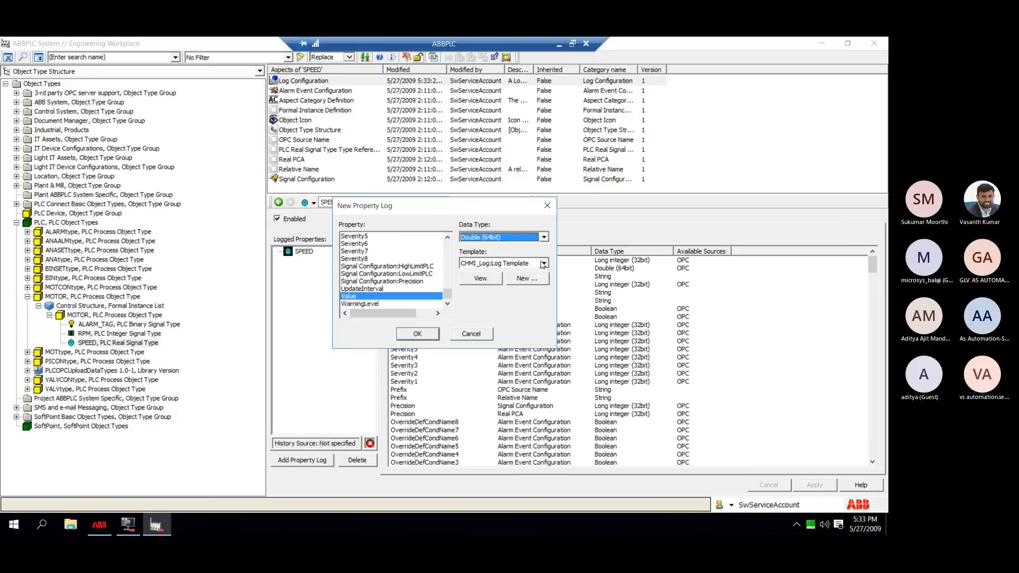
{"action": "left_click", "coordinate": [417, 334]}
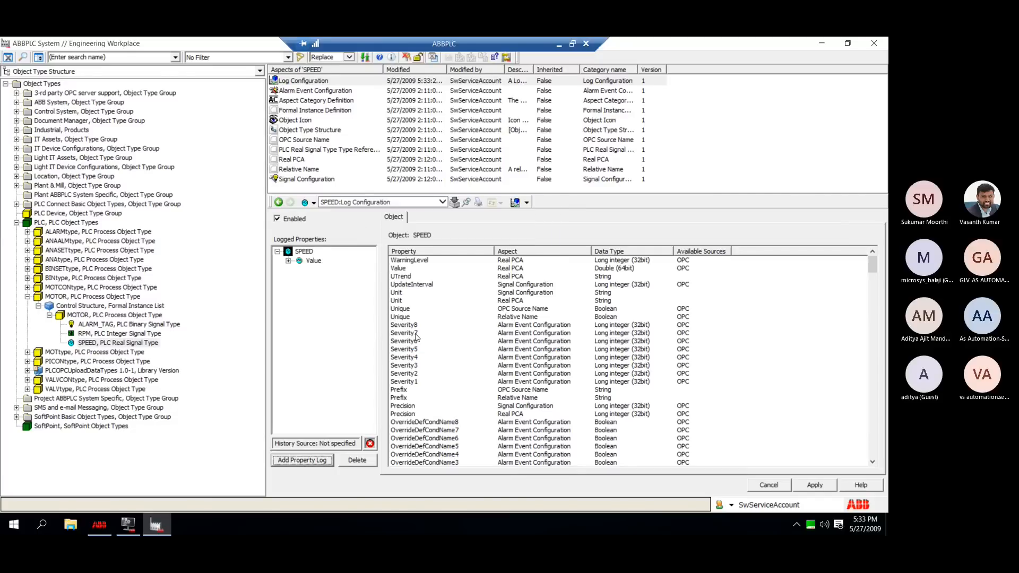
{"action": "left_click", "coordinate": [803, 484]}
Switch the object browser to the Control Structure.
{"action": "left_click", "coordinate": [260, 72]}
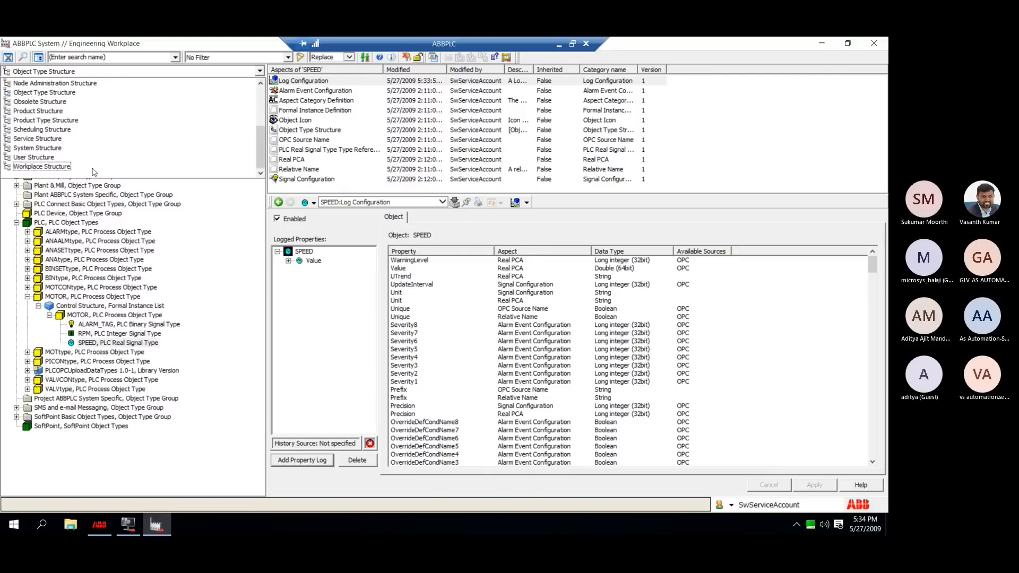
{"action": "scroll", "coordinate": [53, 127], "scroll_direction": "up", "scroll_amount": 5}
{"action": "left_click", "coordinate": [33, 101]}
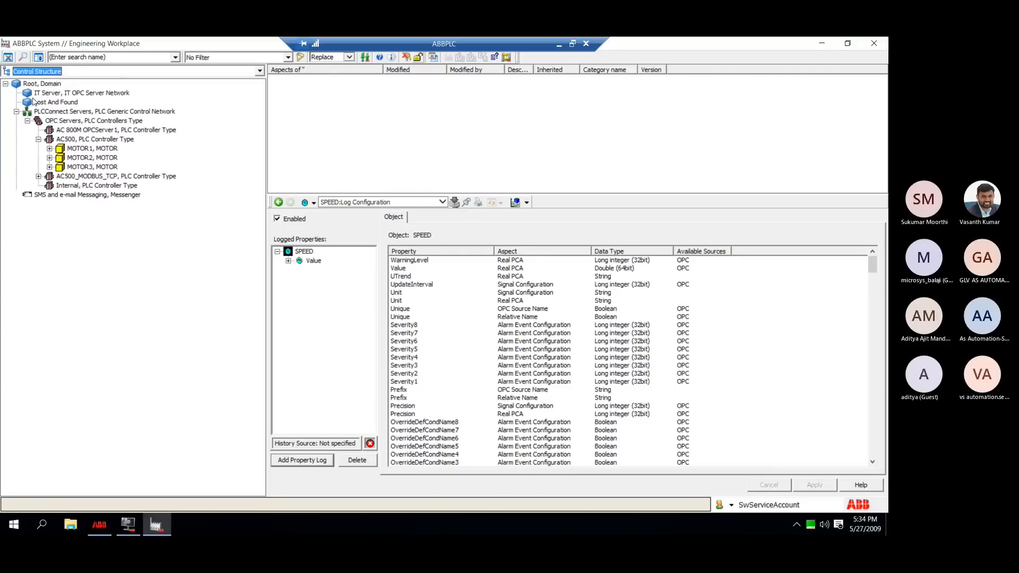
Expand MOTOR1, MOTOR2 and MOTOR3 under the AC500 controller and open the Log Configuration of MOTOR1's SPEED signal.
{"action": "left_click", "coordinate": [49, 148]}
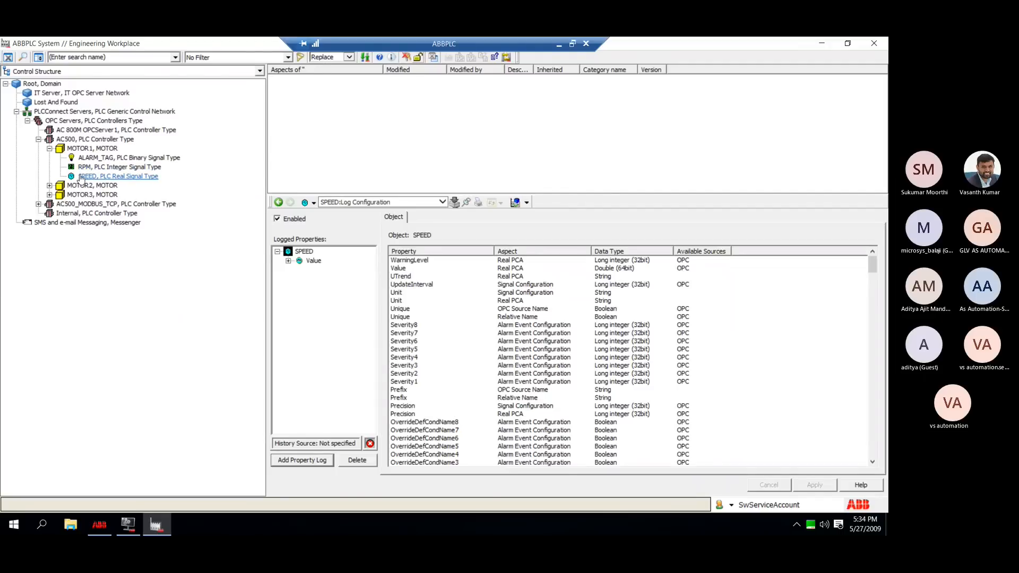
{"action": "left_click", "coordinate": [81, 176]}
{"action": "left_click", "coordinate": [49, 185]}
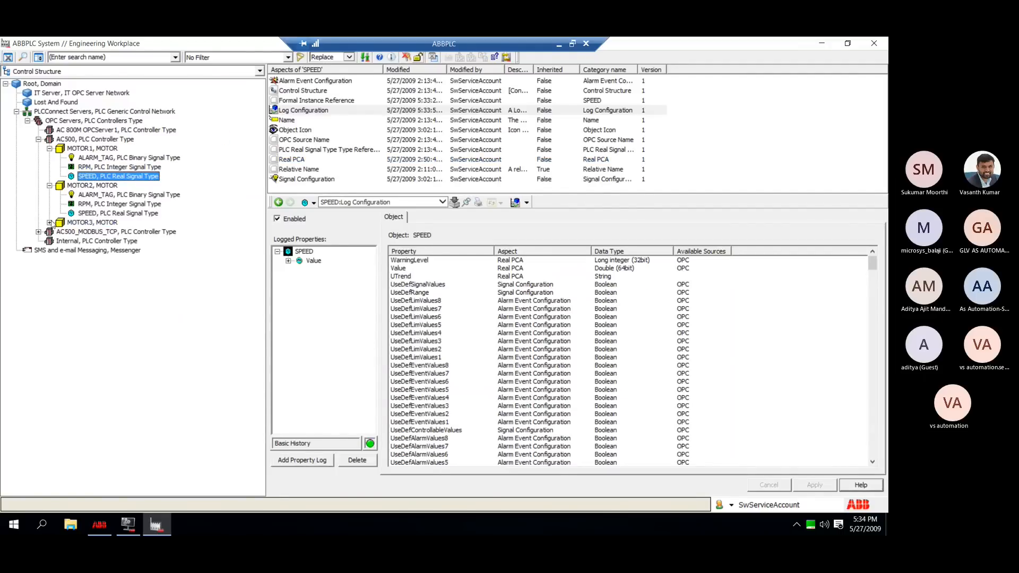
{"action": "left_click", "coordinate": [50, 223]}
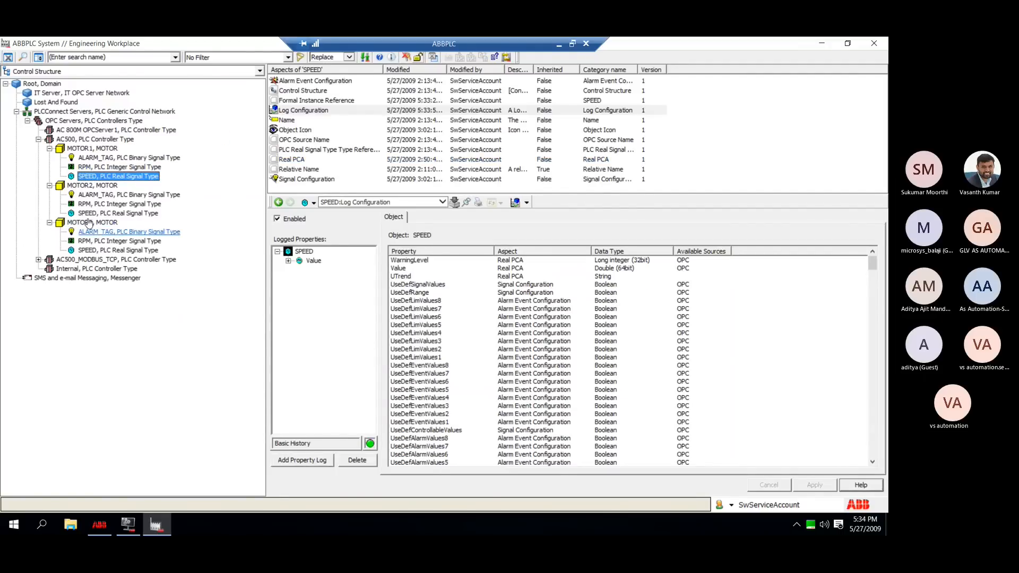
{"action": "left_click", "coordinate": [298, 110]}
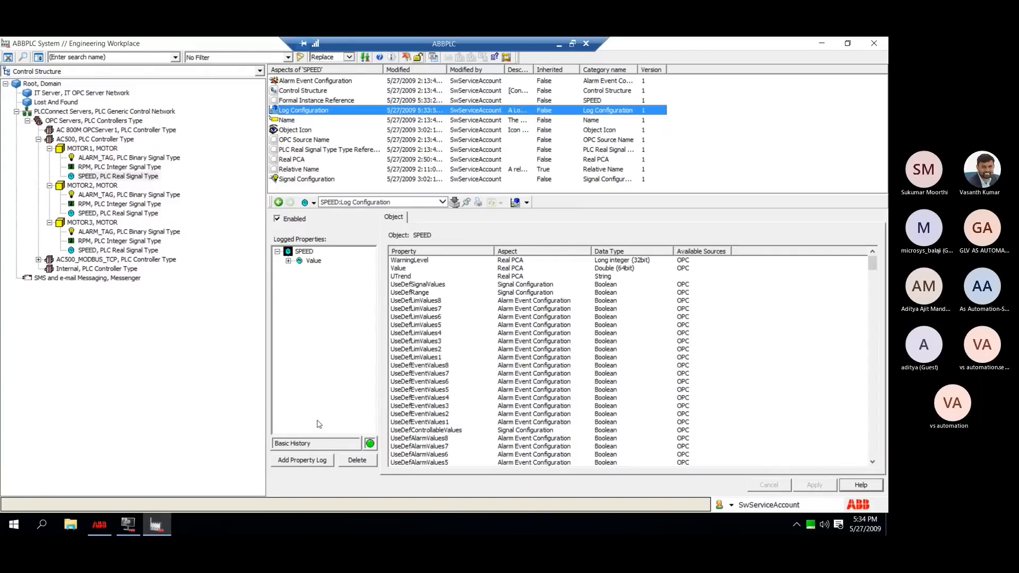
Read the logged values of Log2 under the CHMI_Log entry of MOTOR1's SPEED signal and widen the status table's Value column.
{"action": "left_click", "coordinate": [288, 261]}
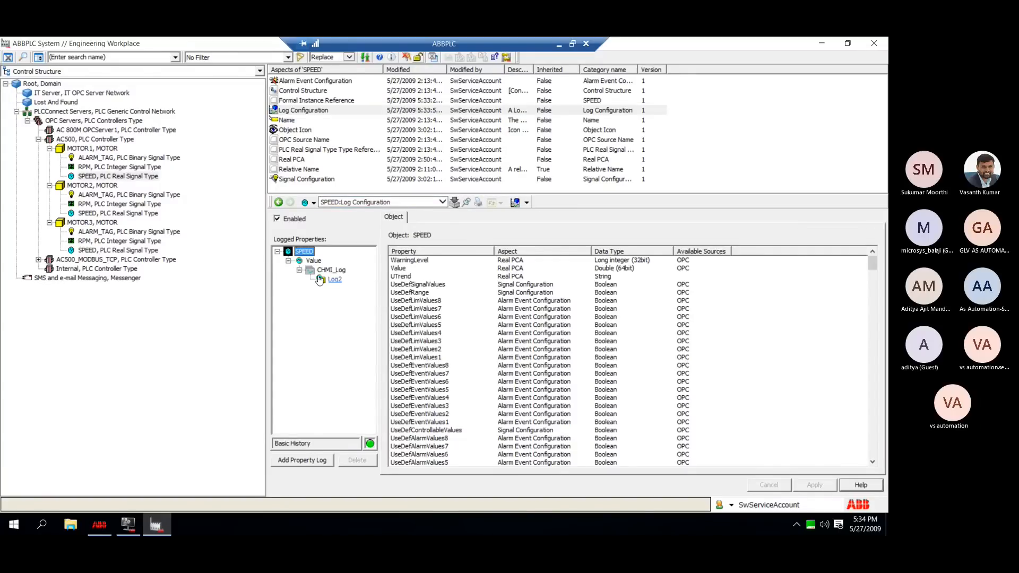
{"action": "left_click", "coordinate": [320, 280]}
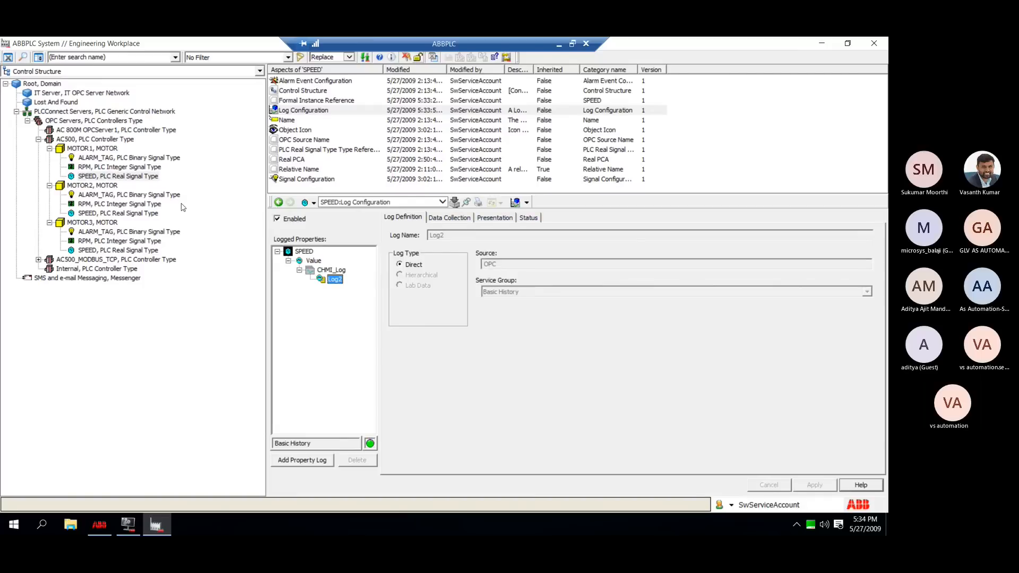
{"action": "left_click", "coordinate": [529, 218]}
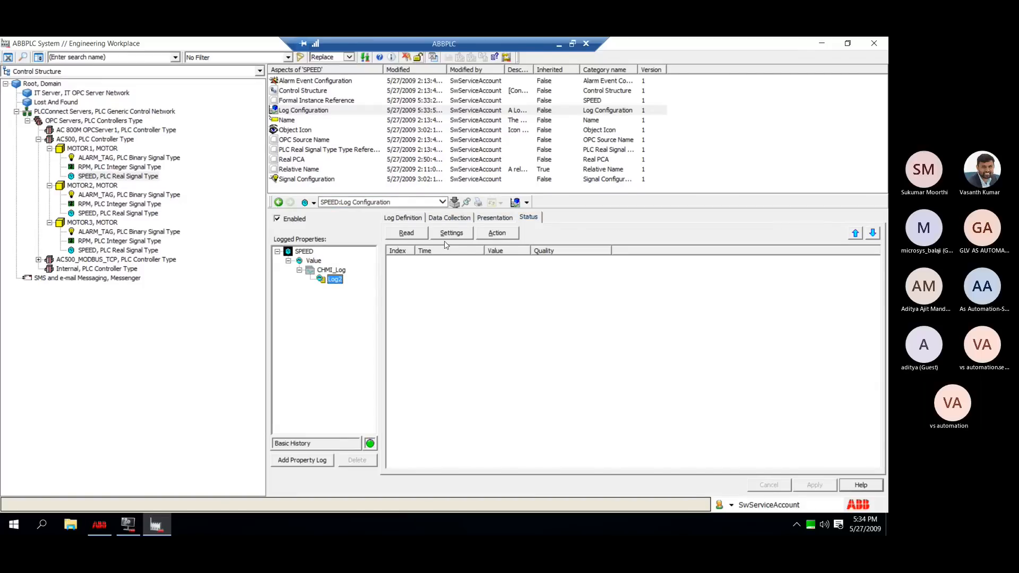
{"action": "left_click", "coordinate": [407, 232]}
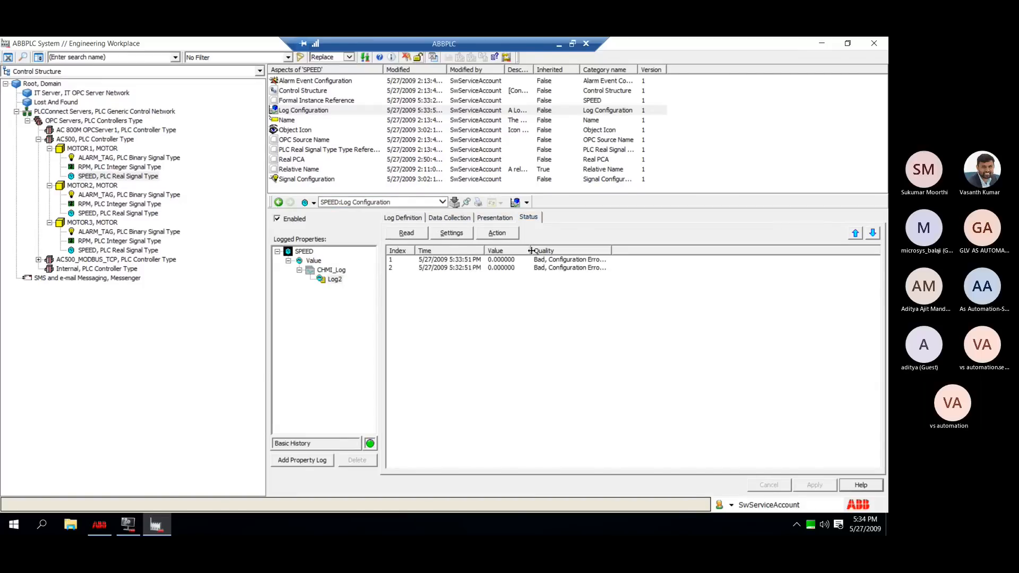
{"action": "left_click_drag", "start_coordinate": [531, 251], "coordinate": [597, 251]}
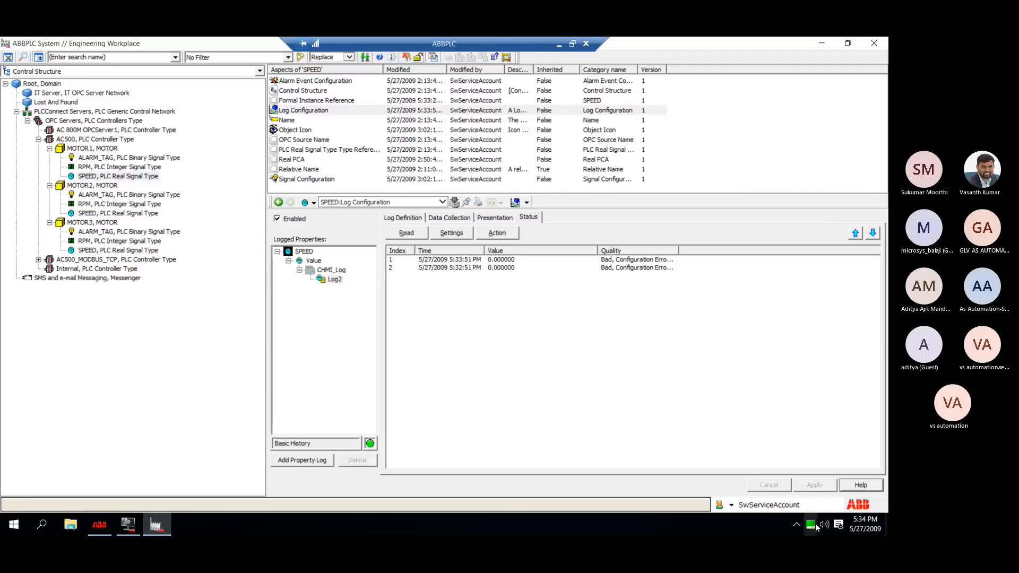
{"action": "mouse_move", "coordinate": [861, 530]}
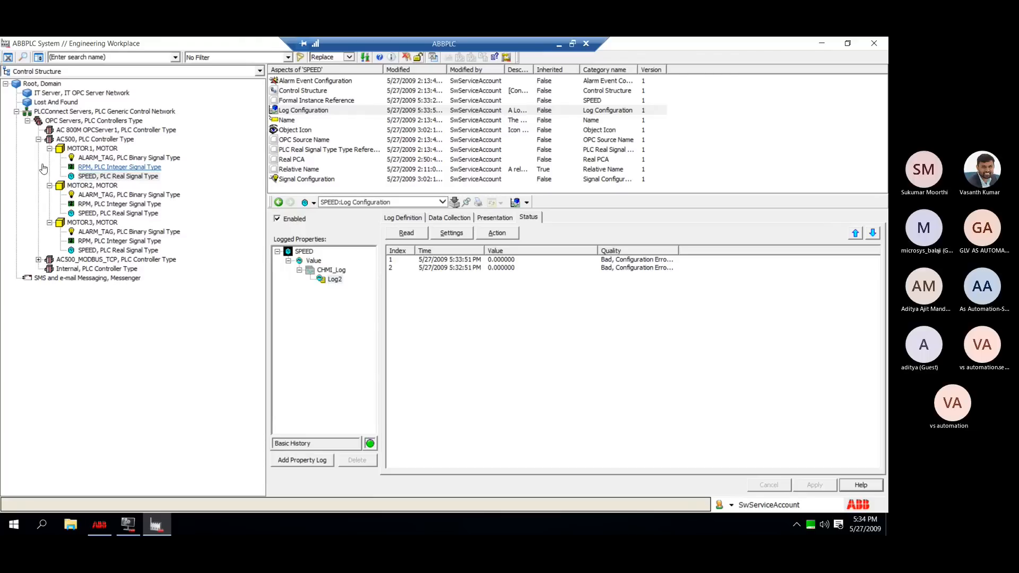
Check the status entries of Log2 in the Log Configuration of MOTOR2's SPEED signal.
{"action": "left_click", "coordinate": [116, 223]}
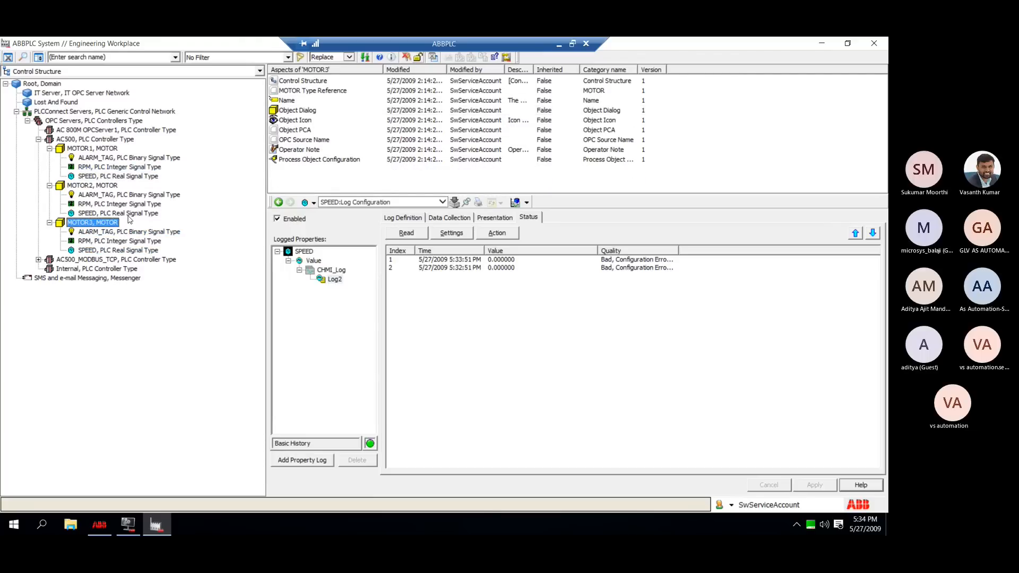
{"action": "left_click", "coordinate": [118, 213]}
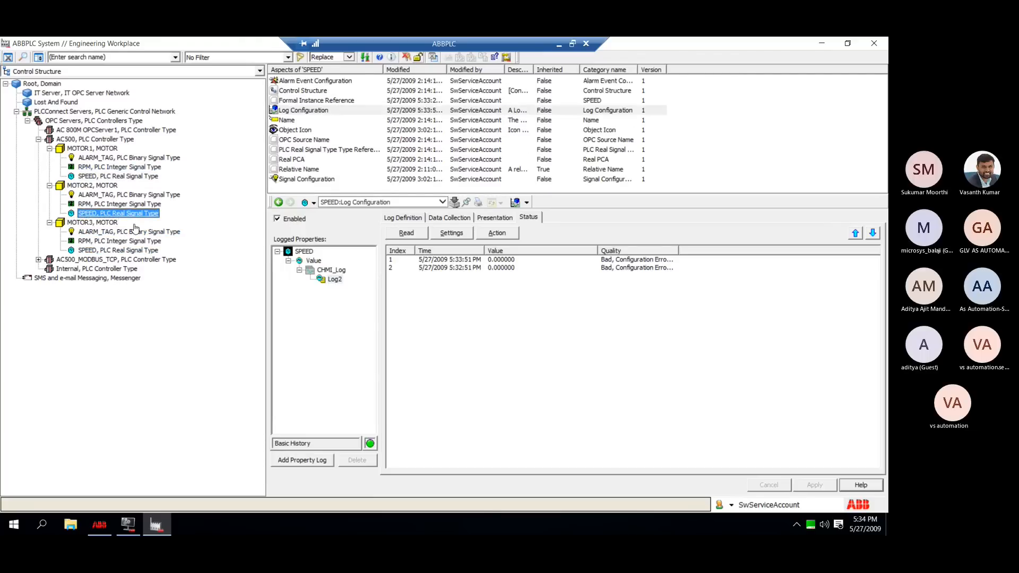
{"action": "left_click", "coordinate": [289, 261]}
{"action": "left_click", "coordinate": [300, 271]}
{"action": "left_click", "coordinate": [335, 280]}
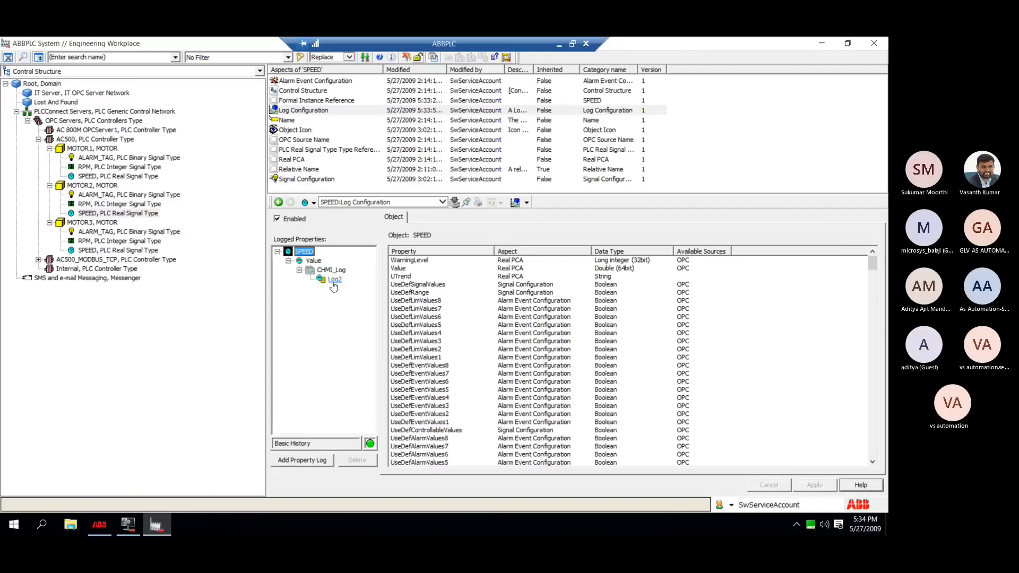
{"action": "left_click", "coordinate": [529, 218]}
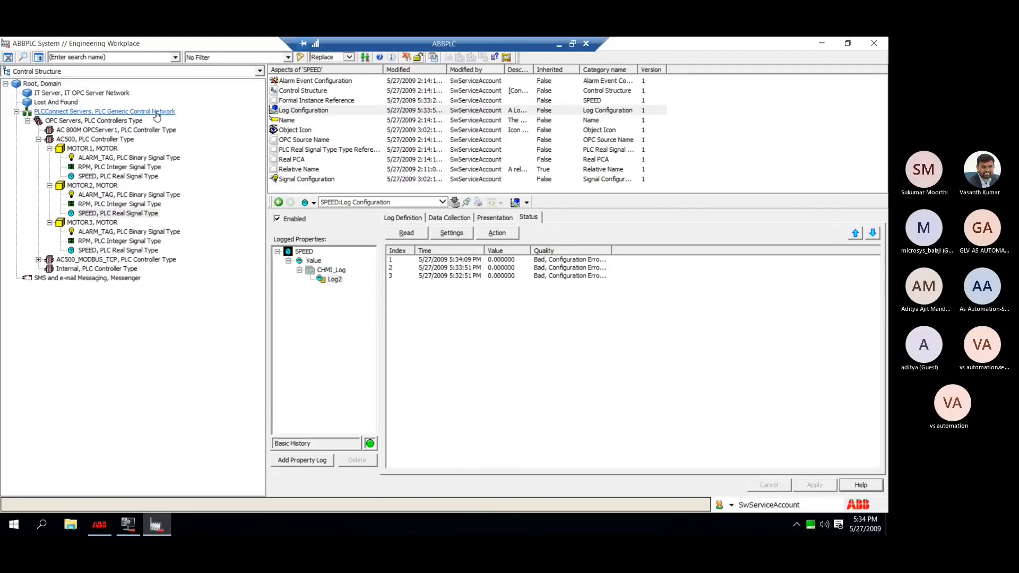
Review the Deploy and History Source aspects of PLCConnect Servers and collapse the OPC Servers branch.
{"action": "left_click", "coordinate": [107, 112]}
{"action": "left_click", "coordinate": [286, 111]}
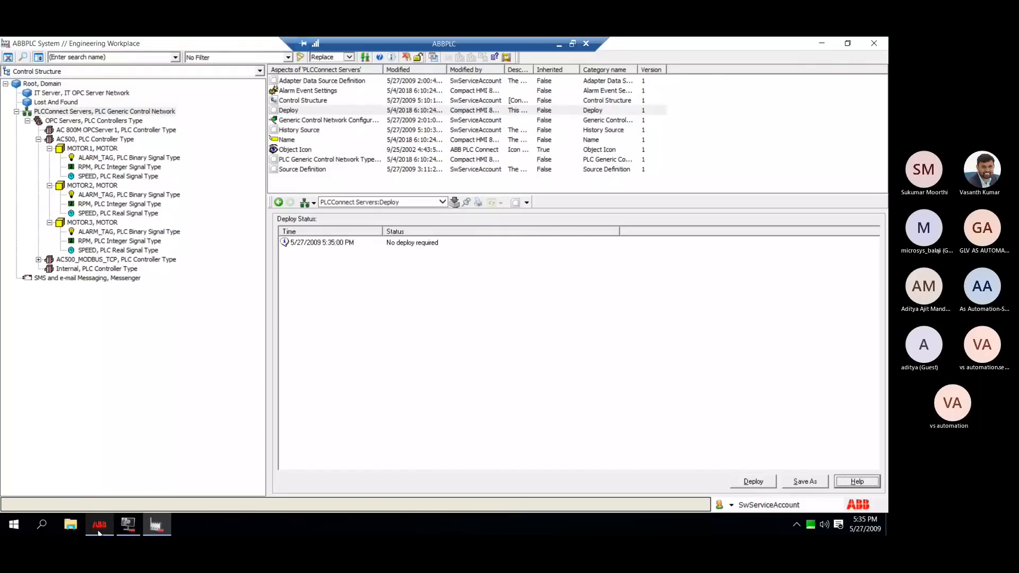
{"action": "mouse_move", "coordinate": [99, 532]}
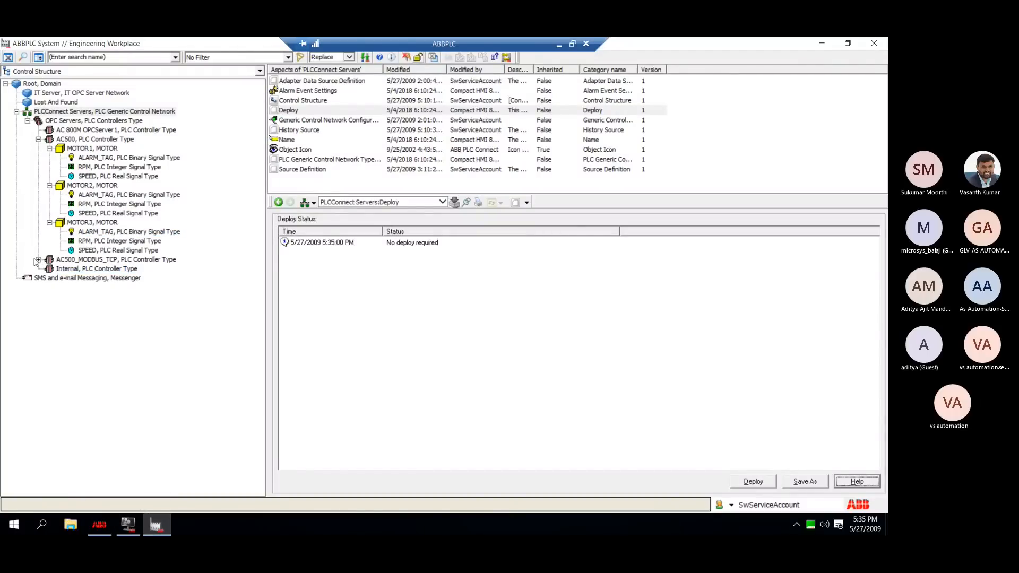
{"action": "left_click", "coordinate": [298, 132]}
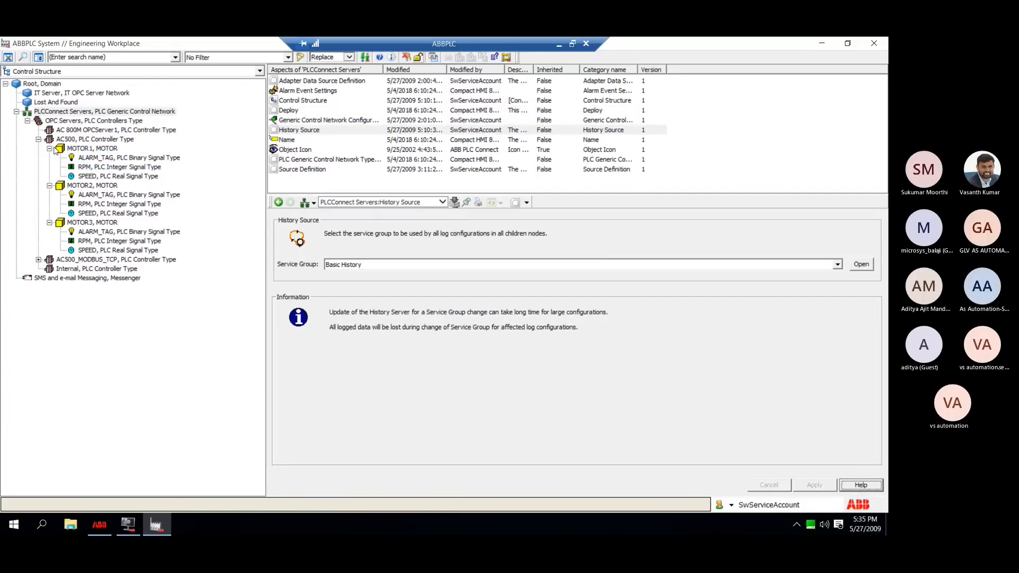
{"action": "left_click", "coordinate": [27, 121]}
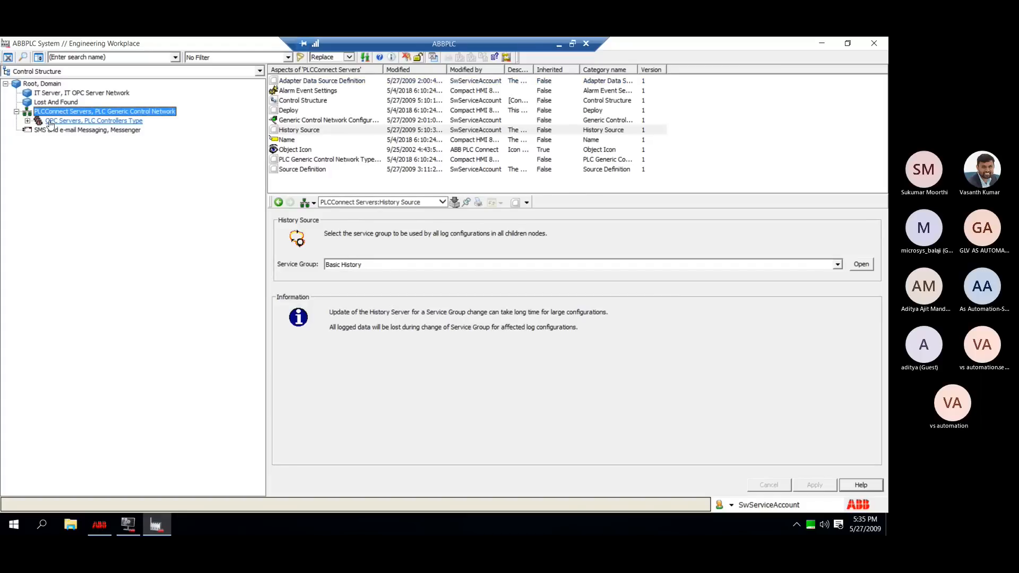
Switch the object browser to the Library Structure and expand Trend Templates down to the Default Trend Templates.
{"action": "left_click", "coordinate": [259, 71]}
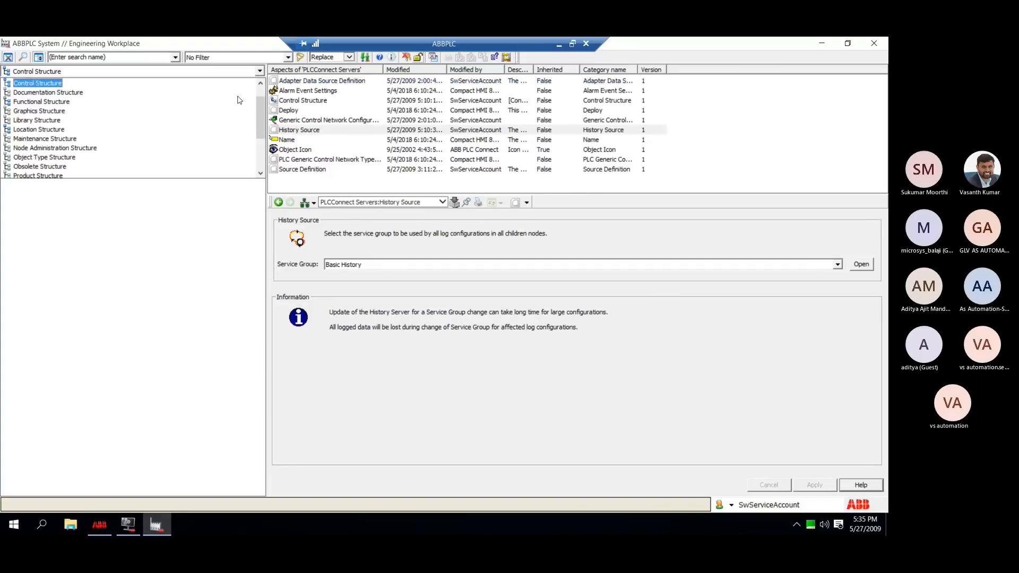
{"action": "scroll", "coordinate": [30, 130], "scroll_direction": "up", "scroll_amount": 1}
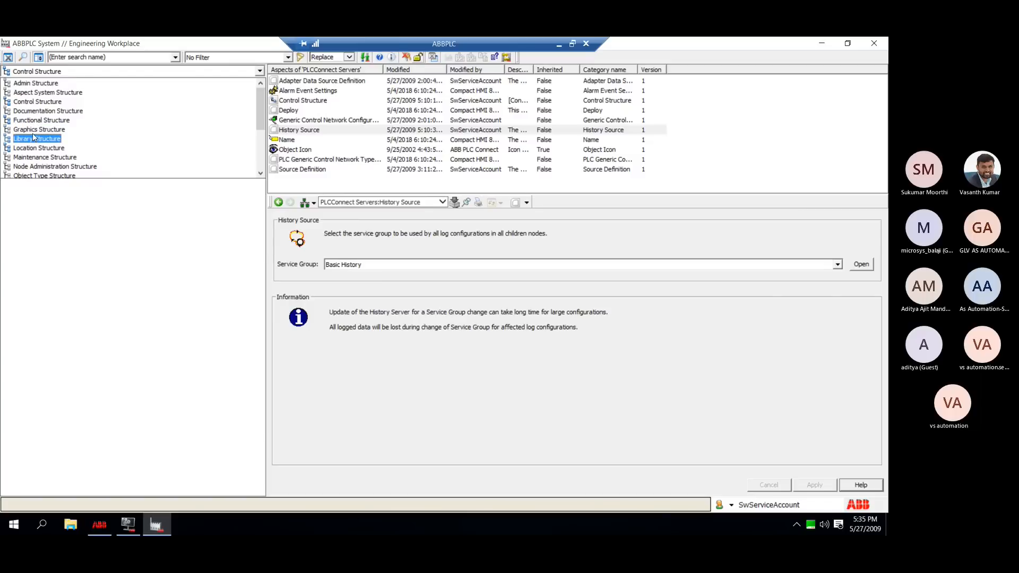
{"action": "left_click", "coordinate": [33, 138]}
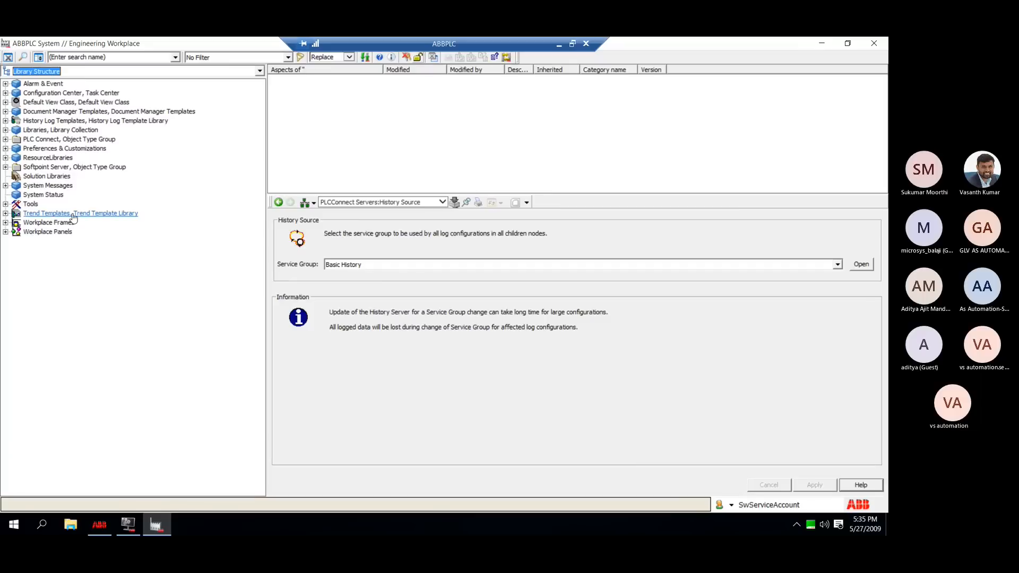
{"action": "left_click", "coordinate": [5, 214]}
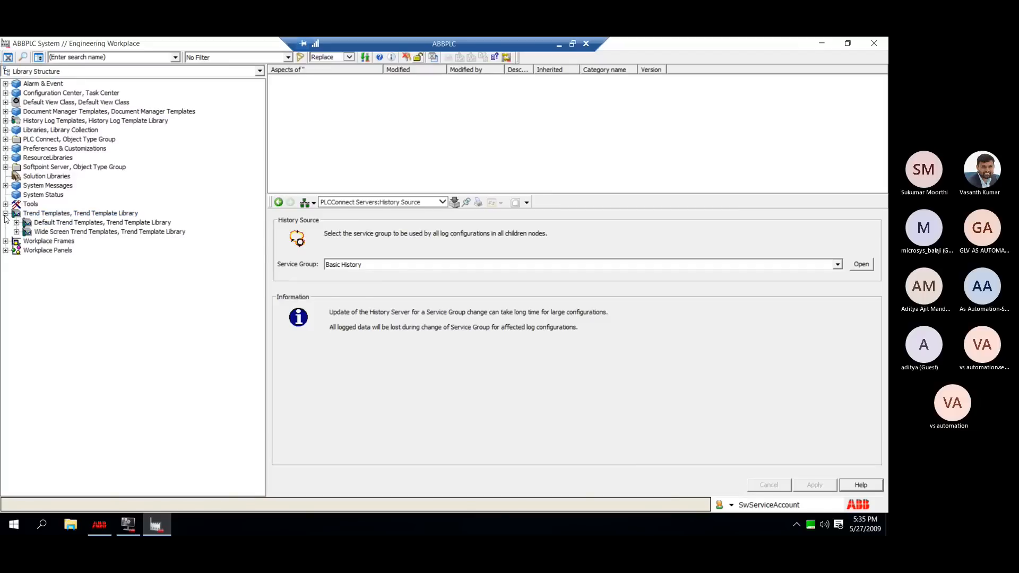
{"action": "right_click", "coordinate": [93, 213]}
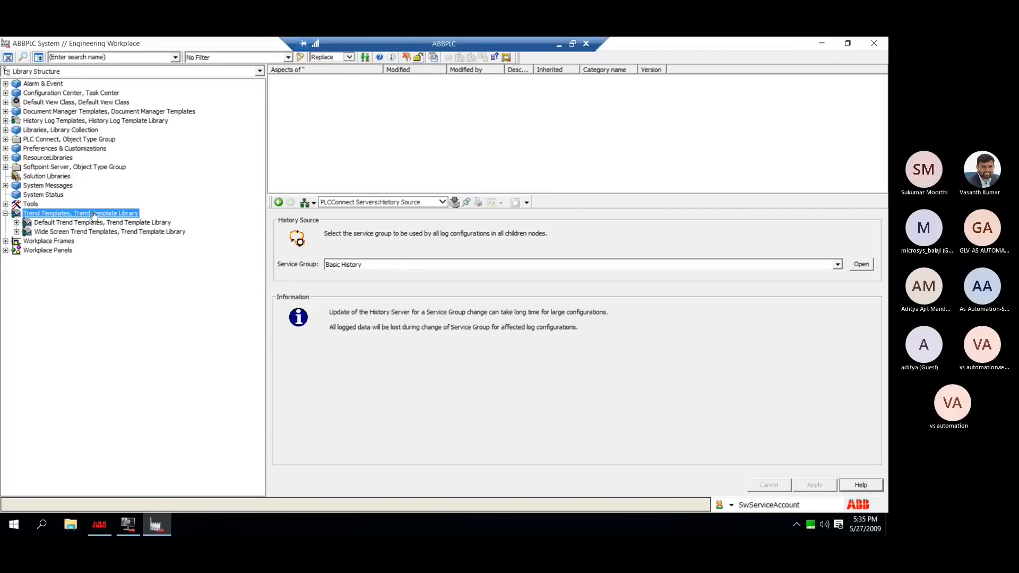
{"action": "left_click", "coordinate": [43, 281]}
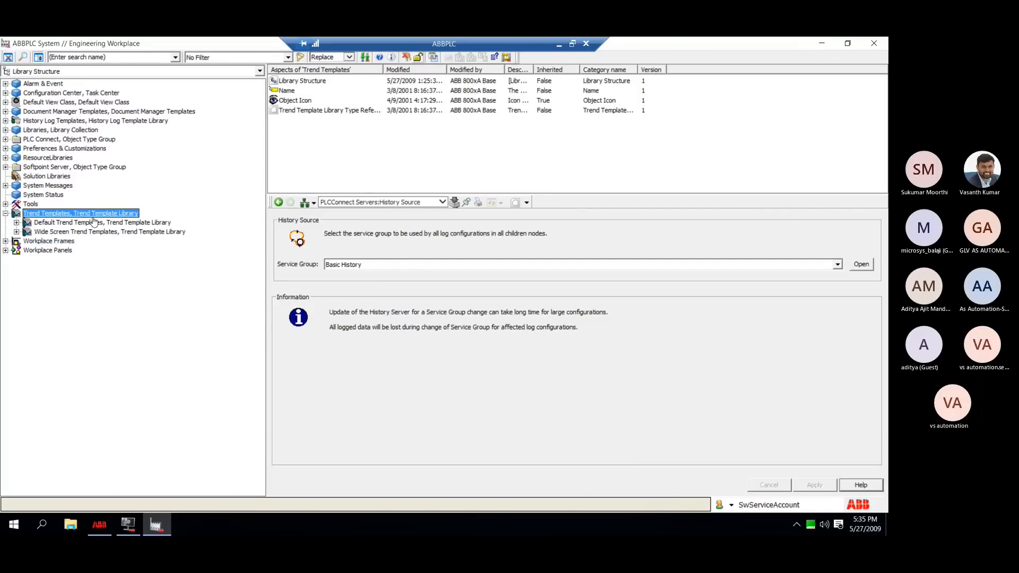
{"action": "left_click", "coordinate": [17, 222]}
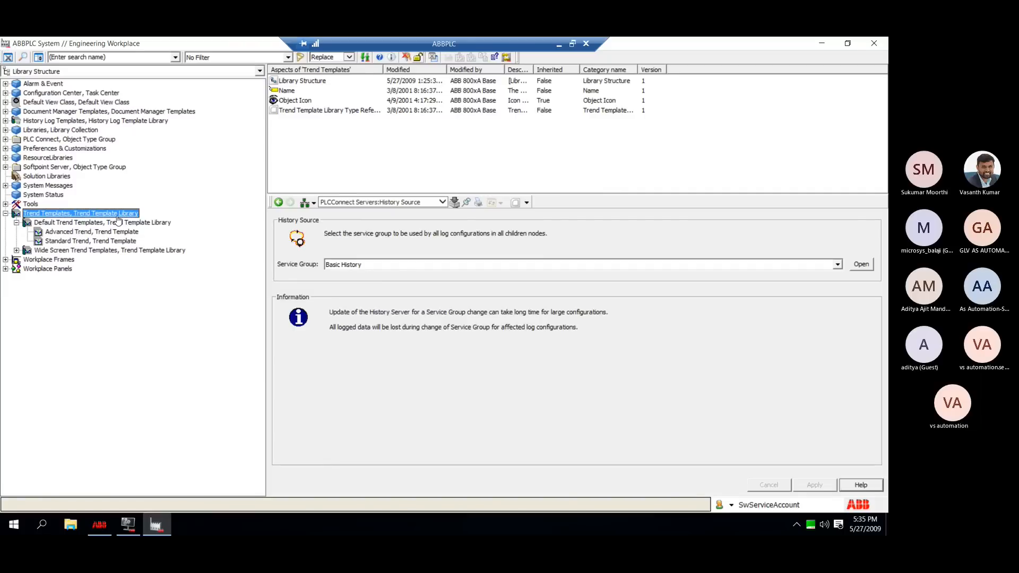
Create a Trend Template object named CHMI_Trend_Template in the Trend Templates library.
{"action": "right_click", "coordinate": [88, 215]}
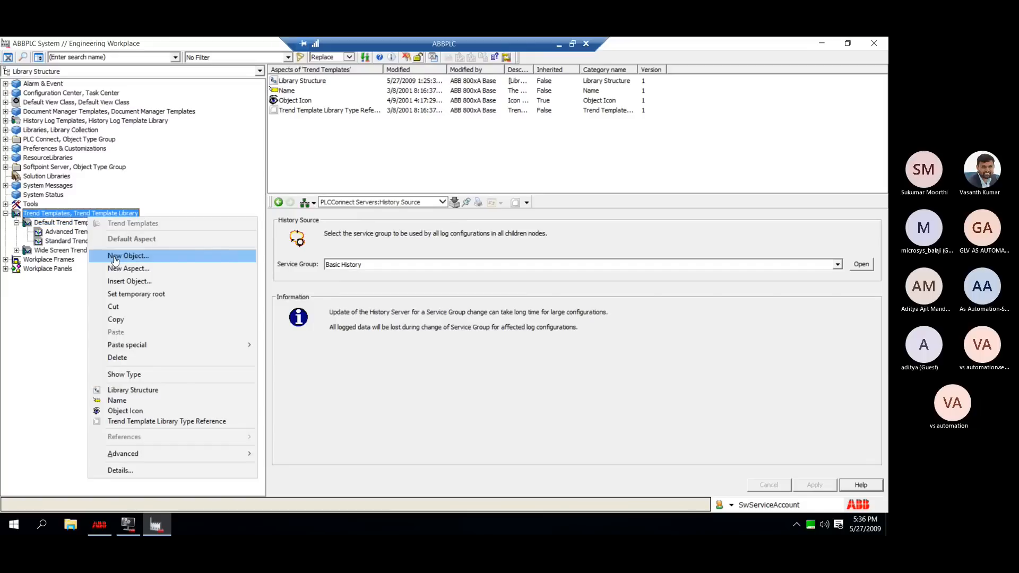
{"action": "left_click", "coordinate": [151, 259]}
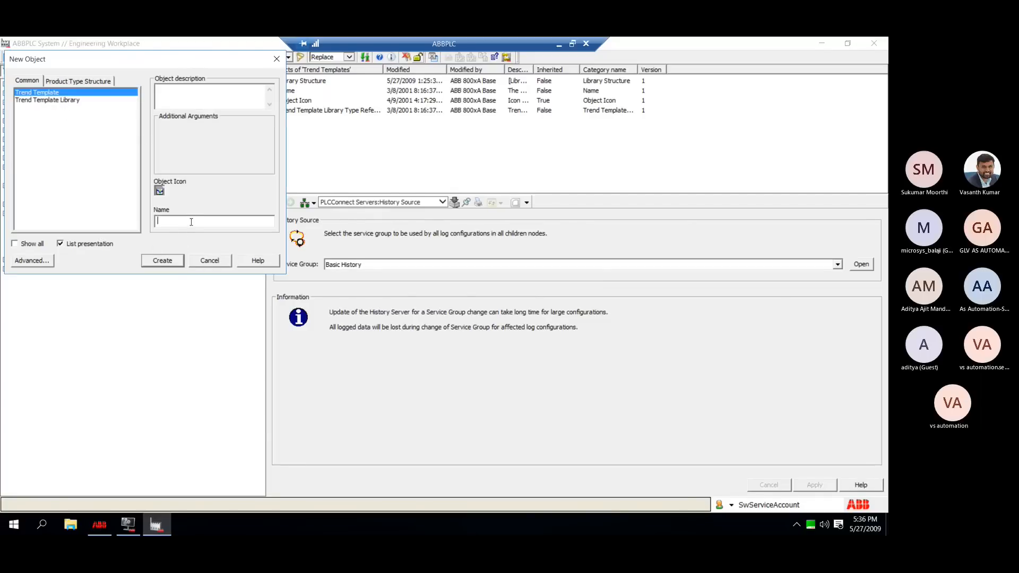
{"action": "type", "text": "CHMI_Trend_Template"}
{"action": "left_click", "coordinate": [160, 260]}
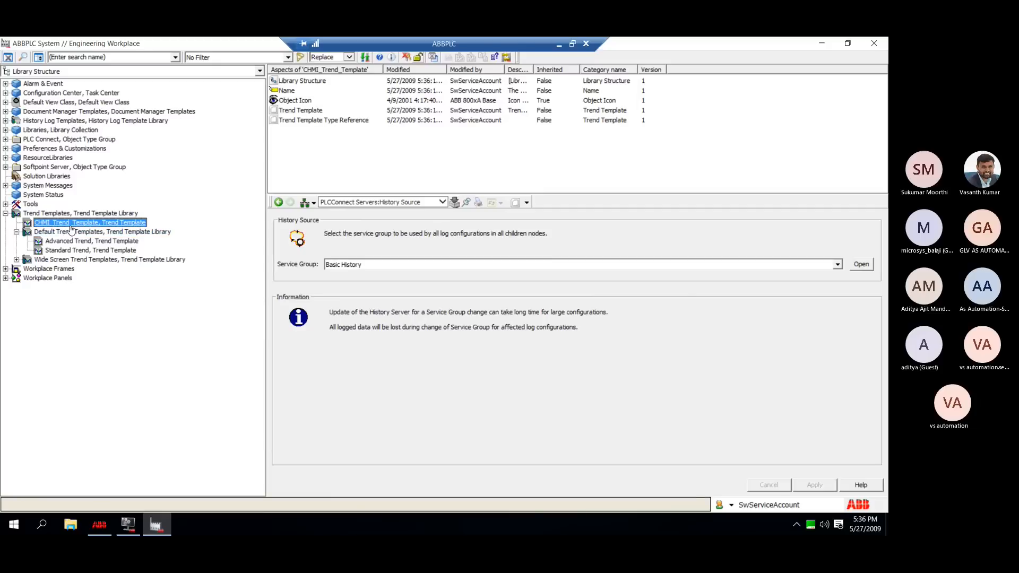
Open the Trend Template aspect of CHMI_Trend_Template in a separate Config View window.
{"action": "left_click", "coordinate": [299, 112]}
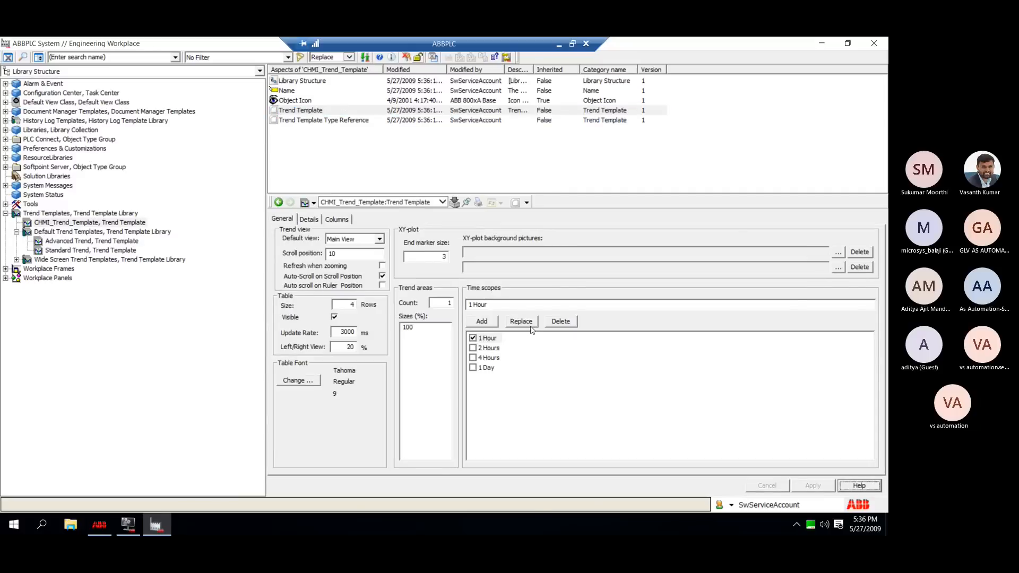
{"action": "right_click", "coordinate": [301, 113]}
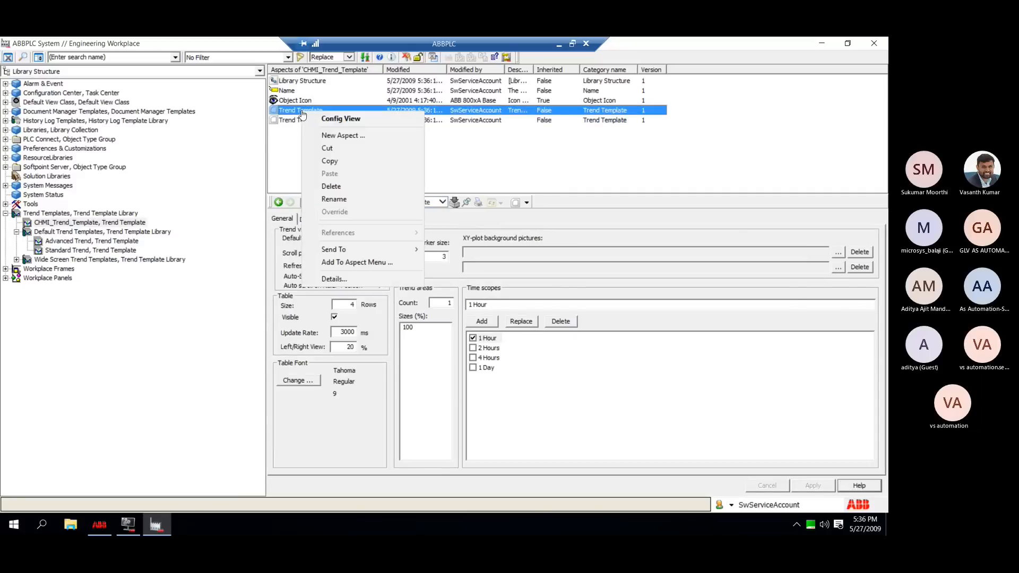
{"action": "left_click", "coordinate": [549, 165]}
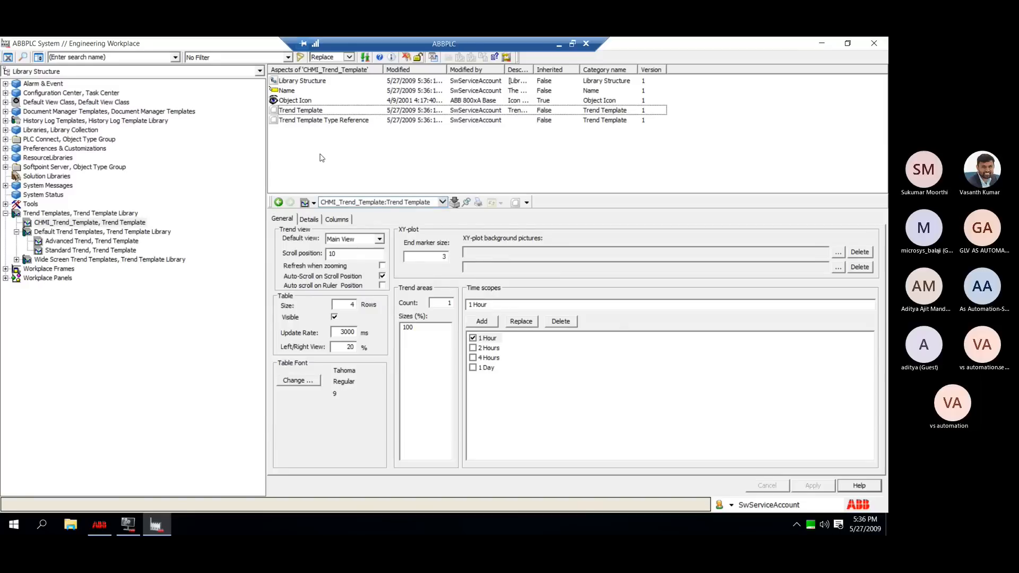
{"action": "right_click", "coordinate": [318, 112]}
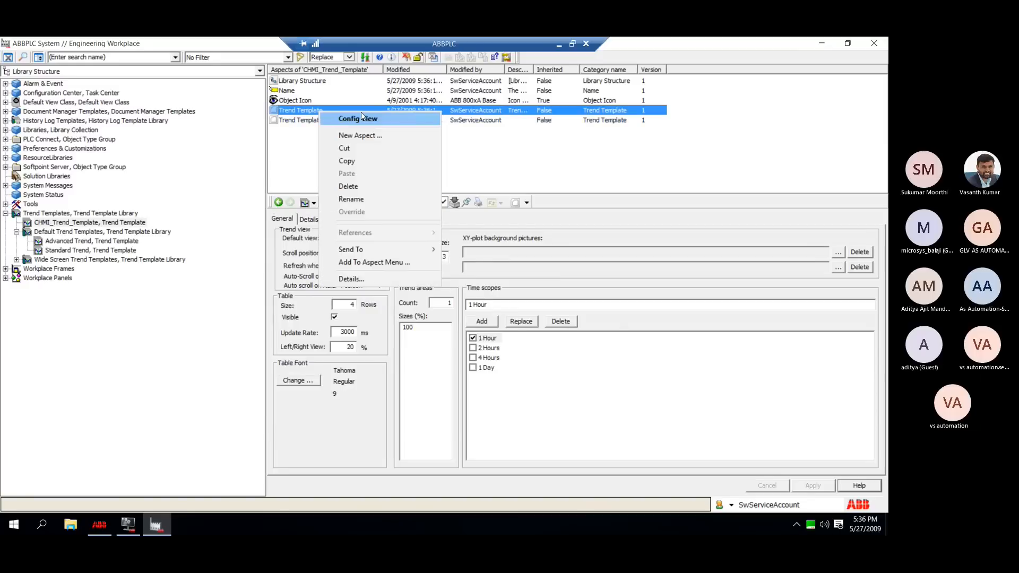
{"action": "left_click", "coordinate": [279, 145]}
{"action": "right_click", "coordinate": [291, 113]}
{"action": "left_click", "coordinate": [330, 122]}
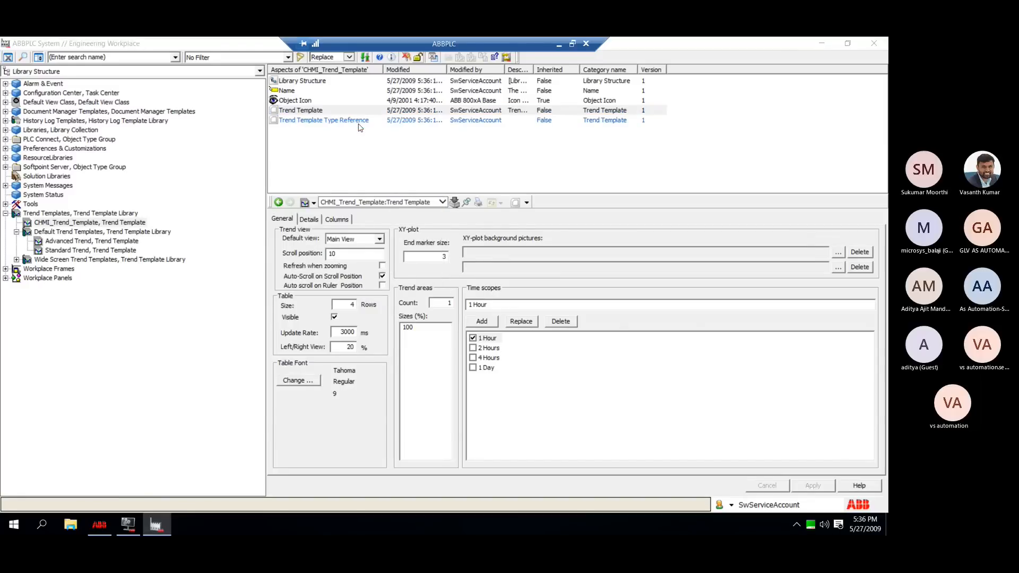
{"action": "left_click", "coordinate": [418, 161]}
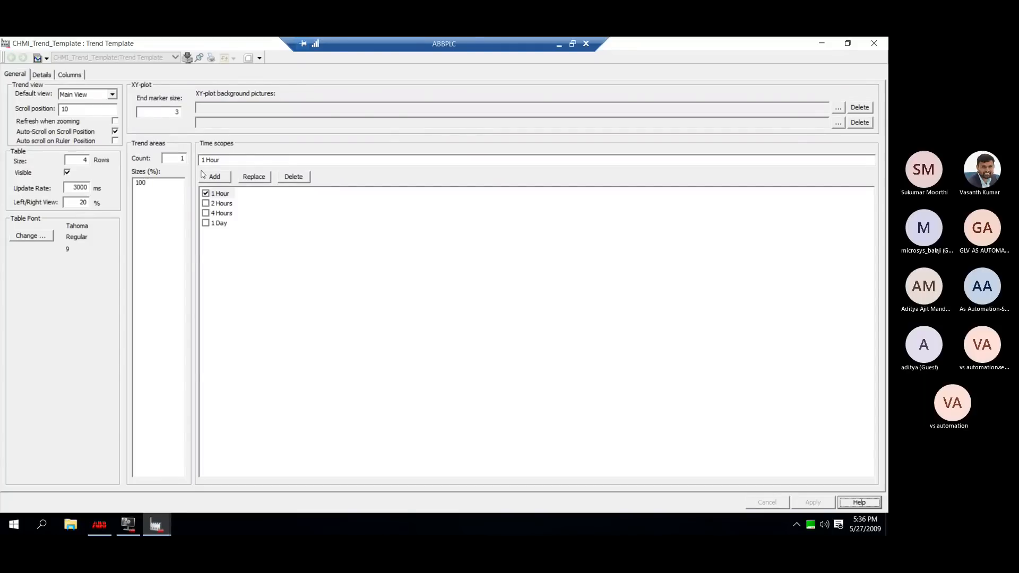
Select Main View as the default view of the trend template and set the number of traces to 10.
{"action": "left_click", "coordinate": [112, 95]}
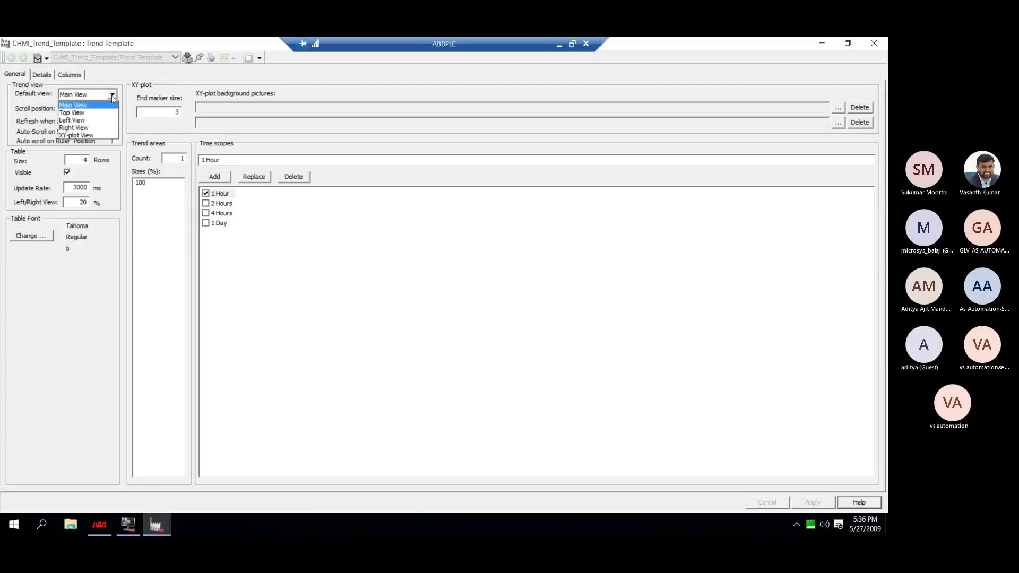
{"action": "left_click", "coordinate": [102, 106]}
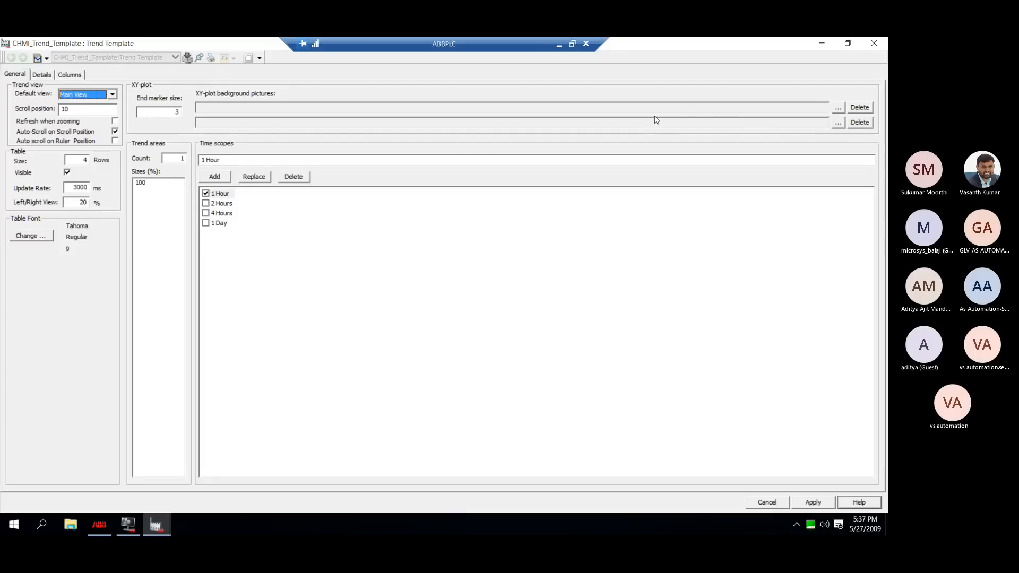
{"action": "left_click", "coordinate": [42, 75]}
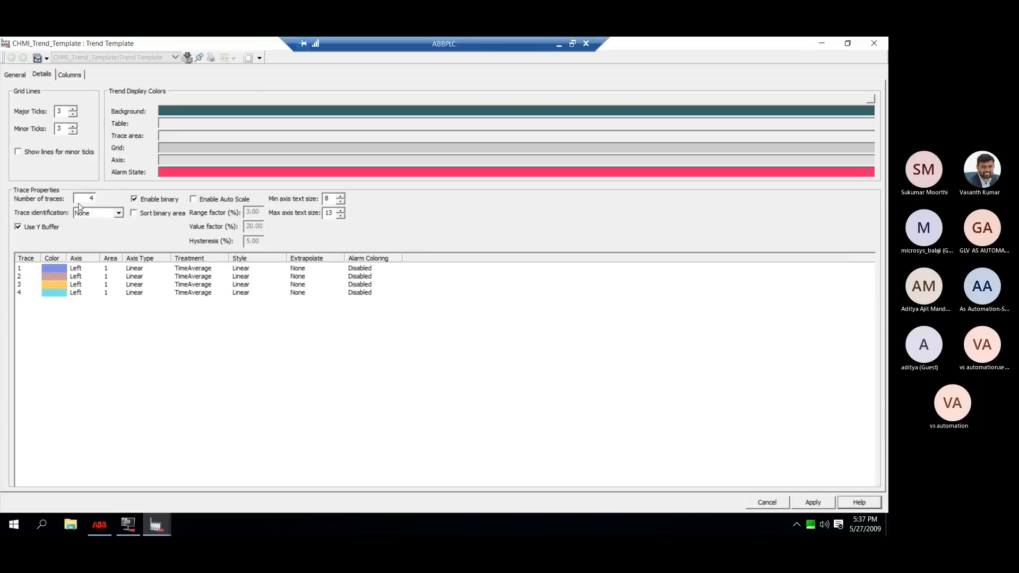
{"action": "left_click_drag", "start_coordinate": [82, 200], "coordinate": [114, 202]}
{"action": "type", "text": "10"}
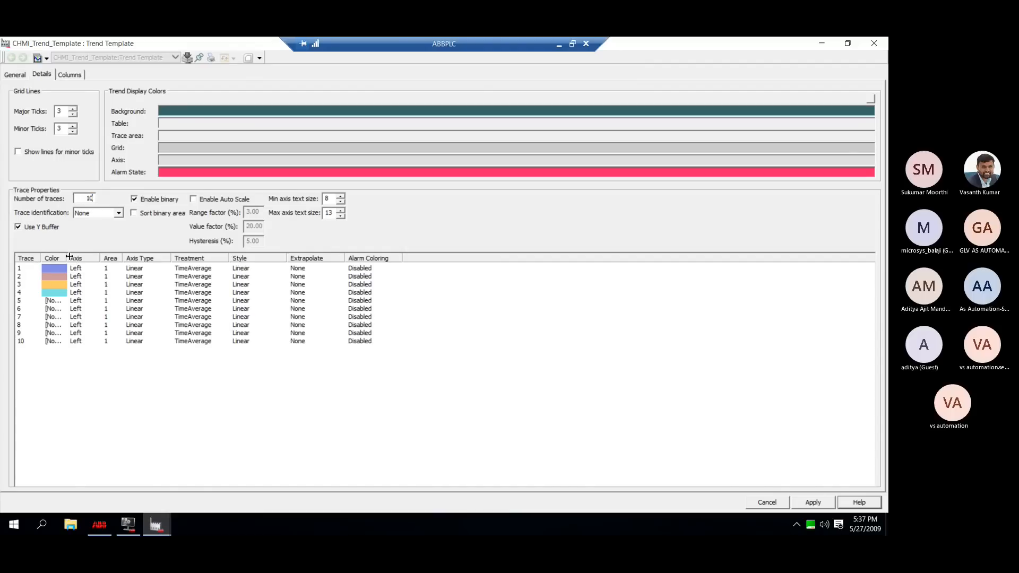
Widen the Color column of the trace list and assign the logical color trendGrid to trace 5.
{"action": "left_click_drag", "start_coordinate": [66, 259], "coordinate": [114, 262]}
{"action": "left_click", "coordinate": [70, 300]}
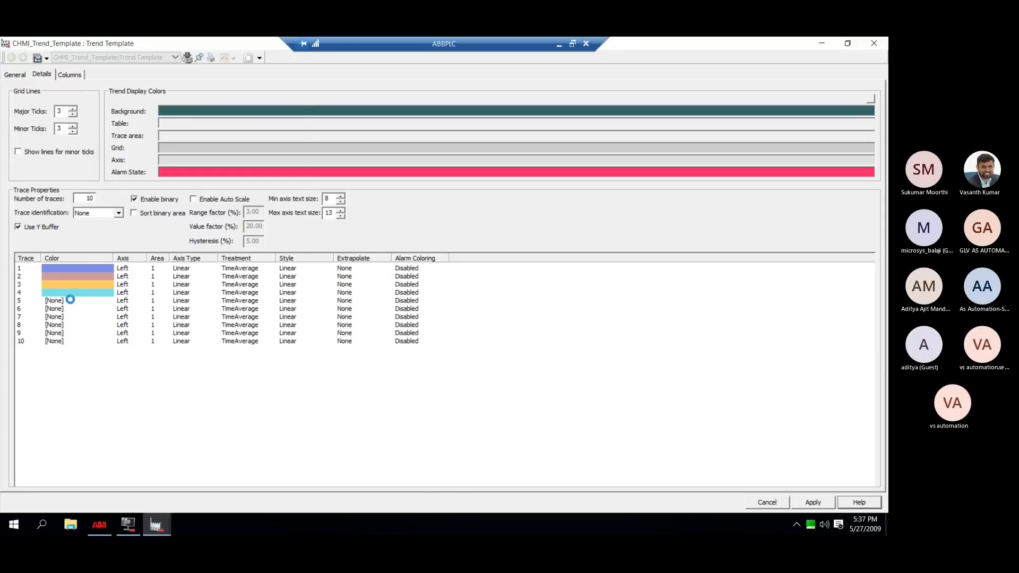
{"action": "left_click_drag", "start_coordinate": [141, 59], "coordinate": [587, 70]}
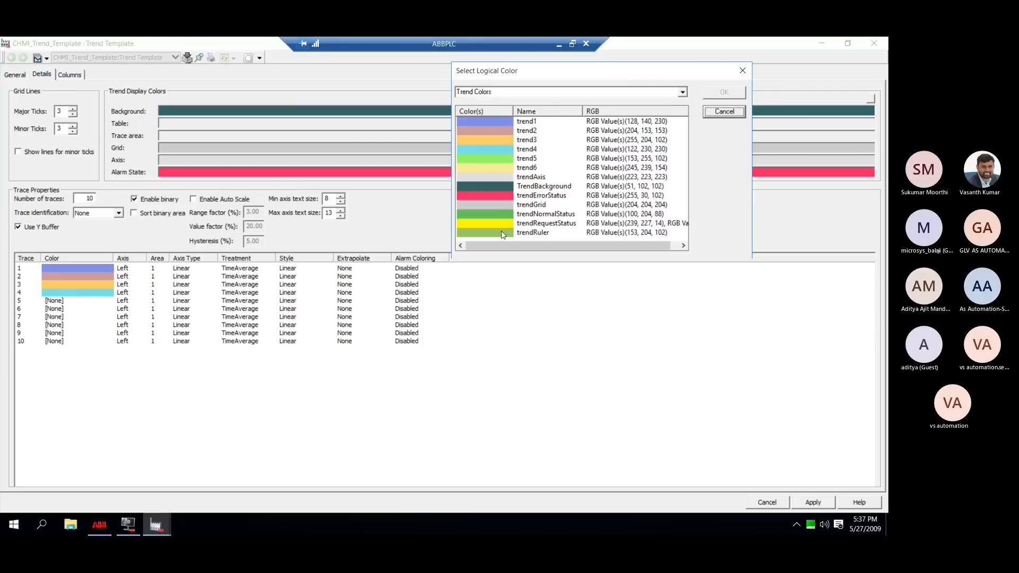
{"action": "left_click", "coordinate": [497, 204]}
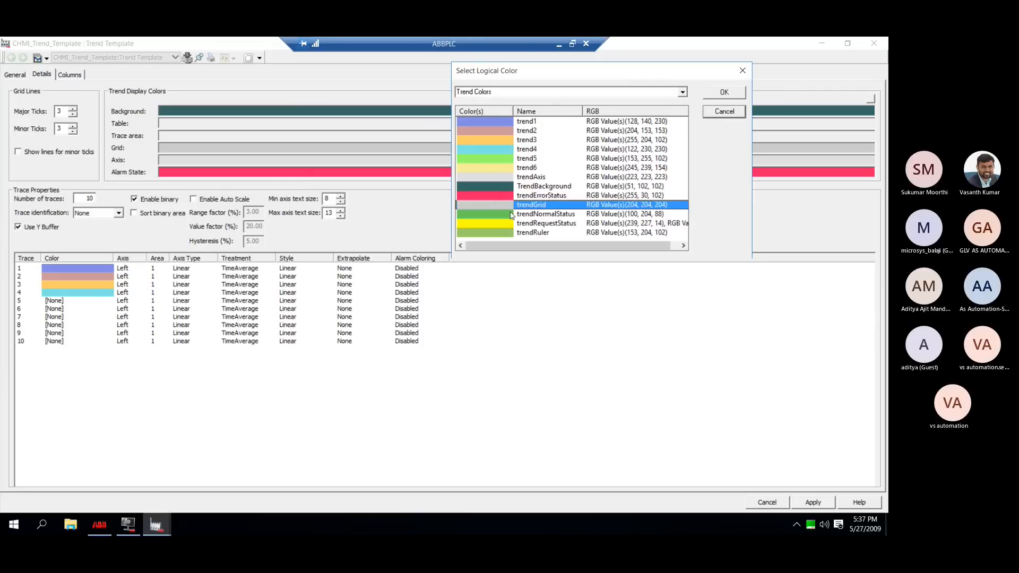
{"action": "left_click", "coordinate": [721, 92]}
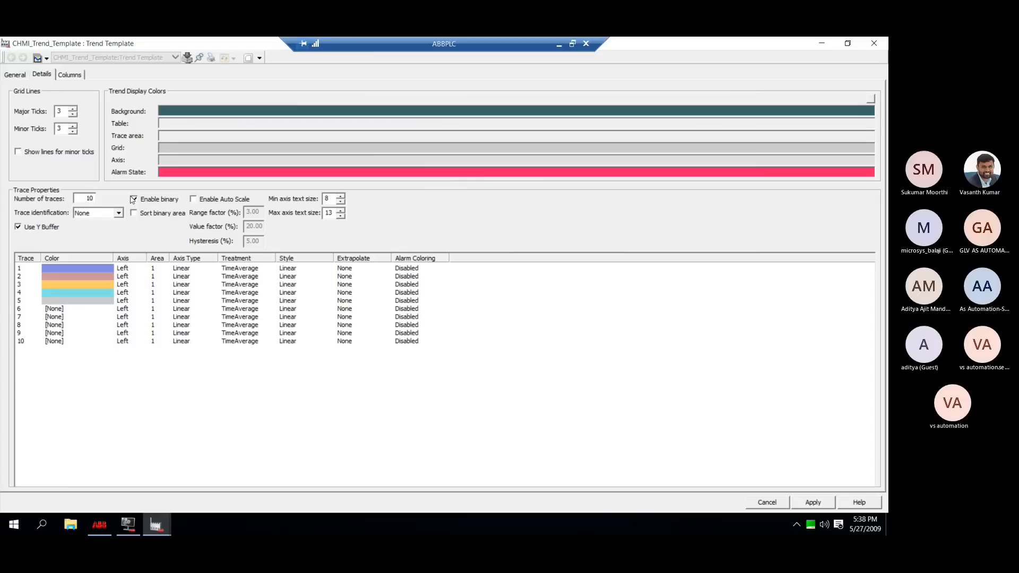
Reduce the template's number of traces to 5.
{"action": "left_click_drag", "start_coordinate": [90, 198], "coordinate": [114, 199]}
{"action": "key", "text": "BackSpace"}
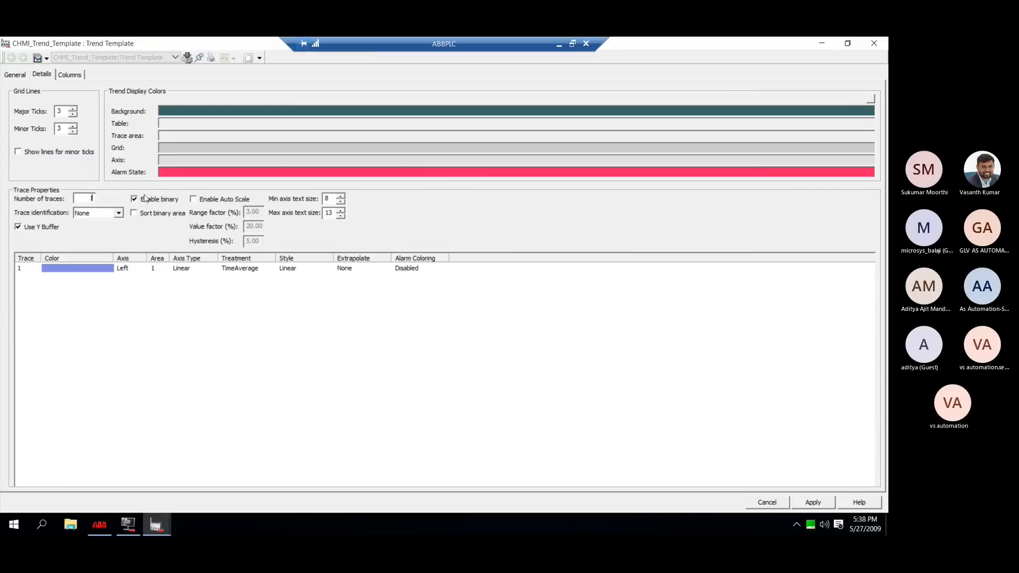
{"action": "type", "text": "5"}
{"action": "key", "text": "BackSpace"}
{"action": "key", "text": "BackSpace"}
{"action": "type", "text": "5"}
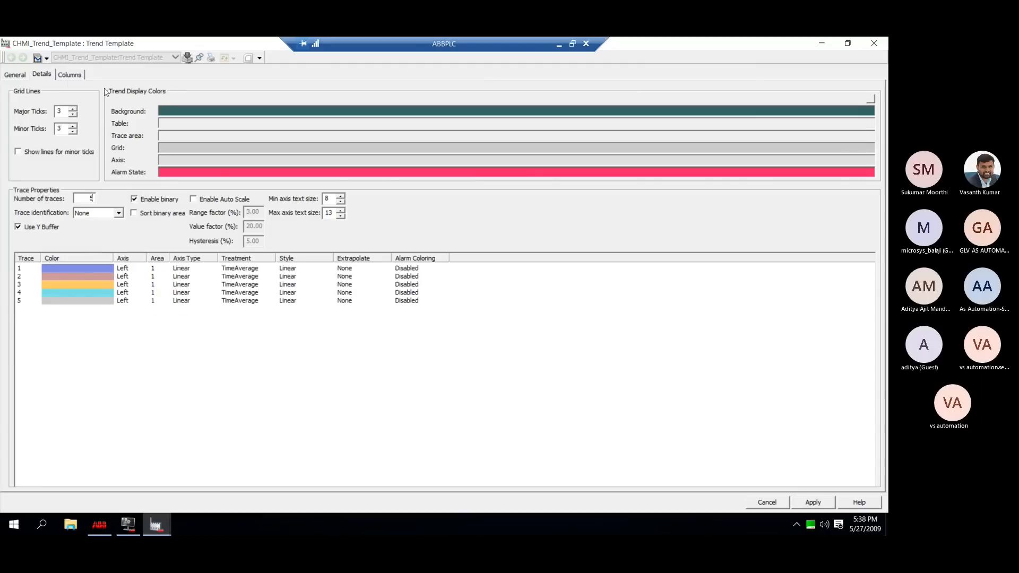
Widen the Status column in the template's column layout, apply the changes and close the template window.
{"action": "left_click", "coordinate": [75, 75]}
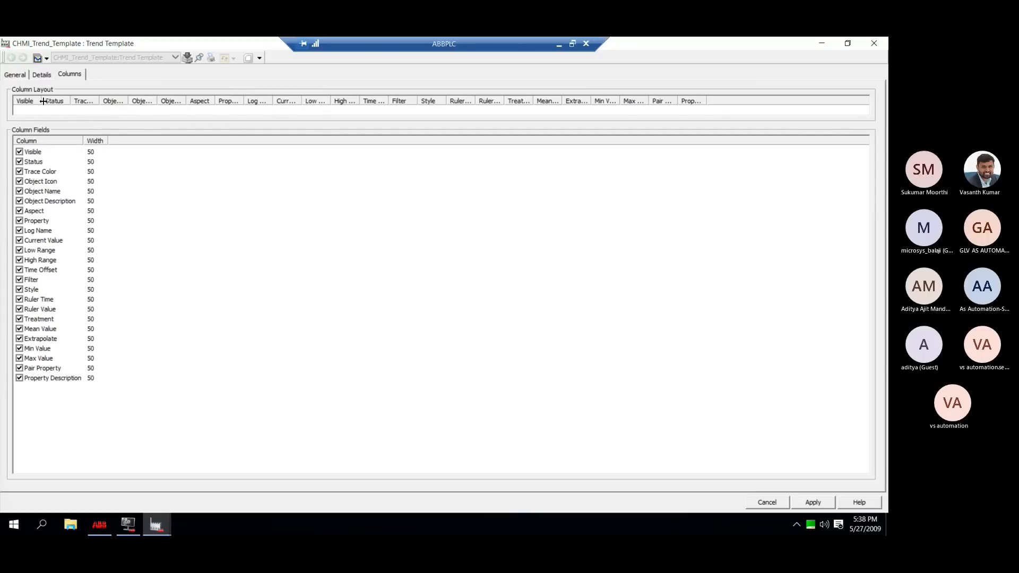
{"action": "left_click_drag", "start_coordinate": [44, 101], "coordinate": [105, 101]}
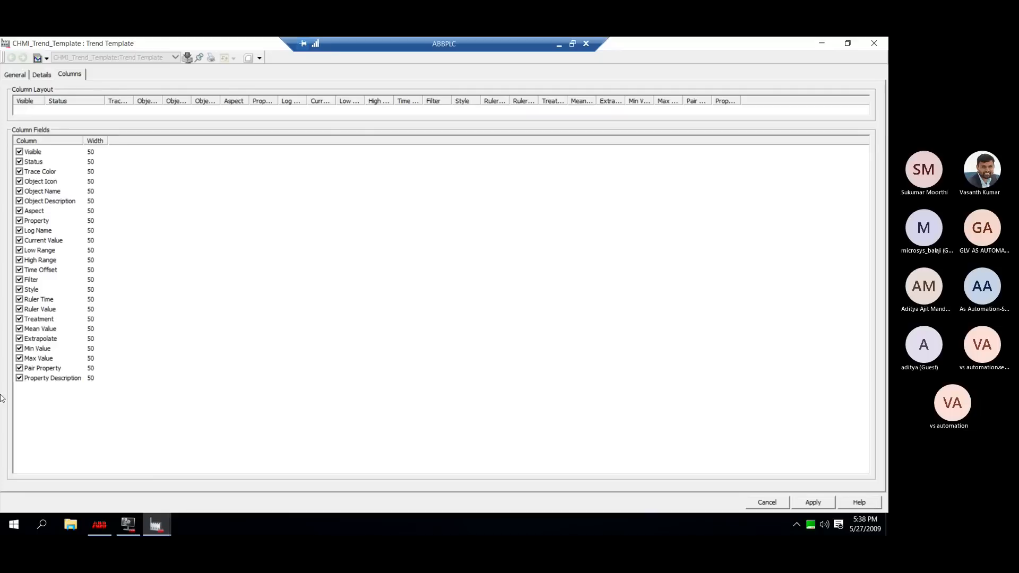
{"action": "left_click", "coordinate": [820, 503]}
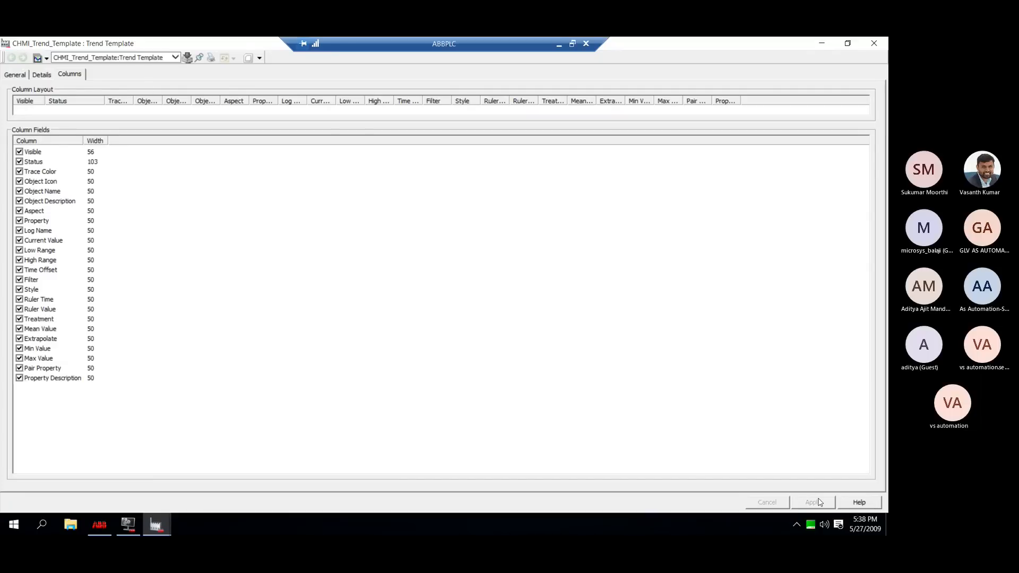
{"action": "left_click", "coordinate": [24, 76]}
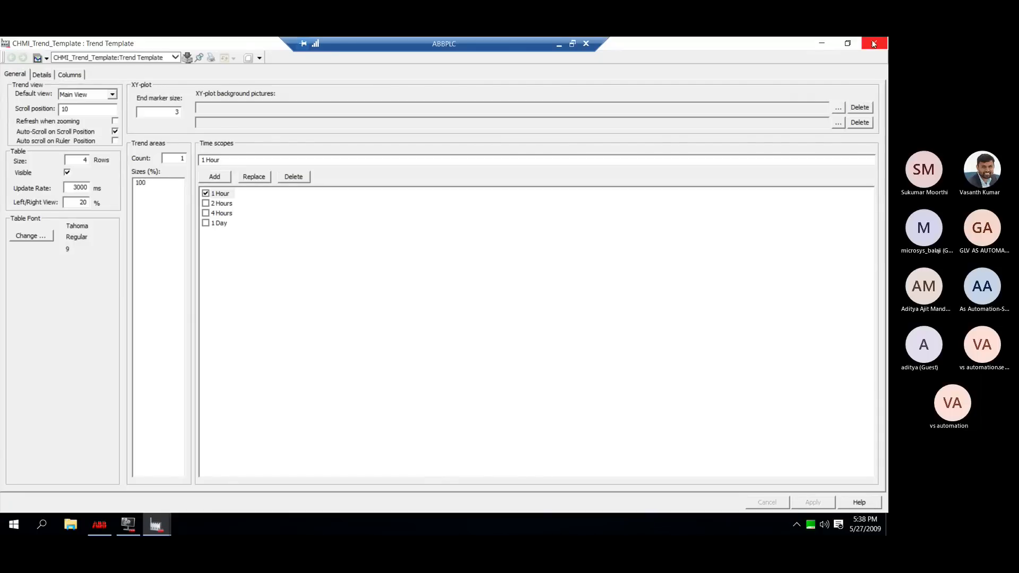
{"action": "left_click", "coordinate": [876, 45]}
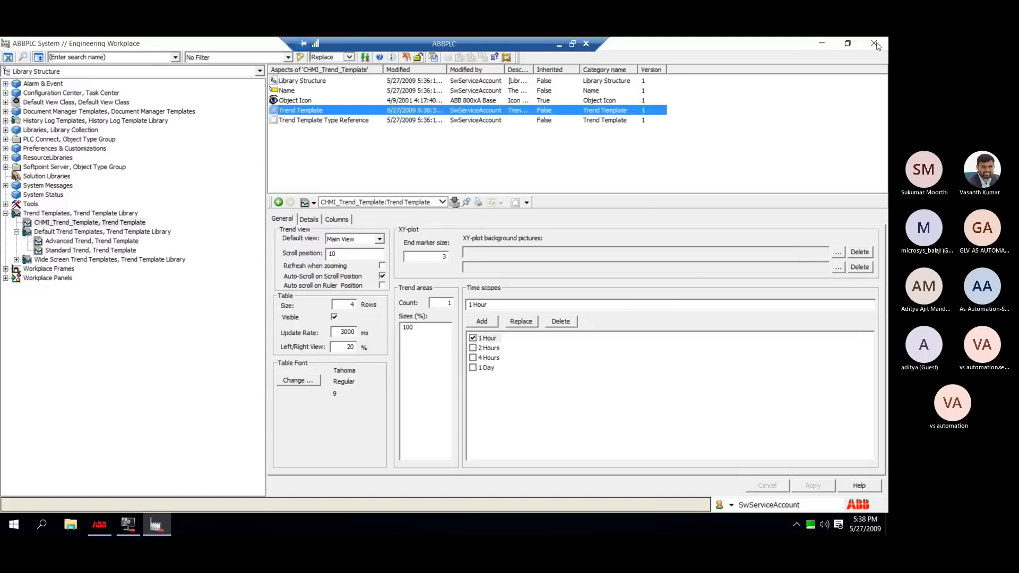
Collapse the Trend Templates library and switch the object browser to the Control Structure.
{"action": "left_click", "coordinate": [16, 232]}
{"action": "left_click", "coordinate": [6, 214]}
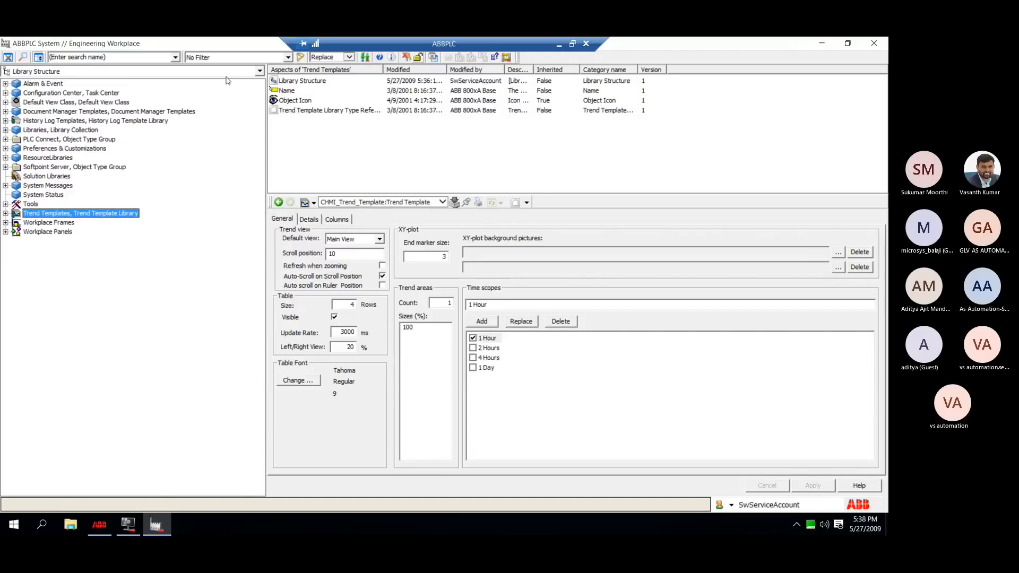
{"action": "left_click", "coordinate": [257, 73]}
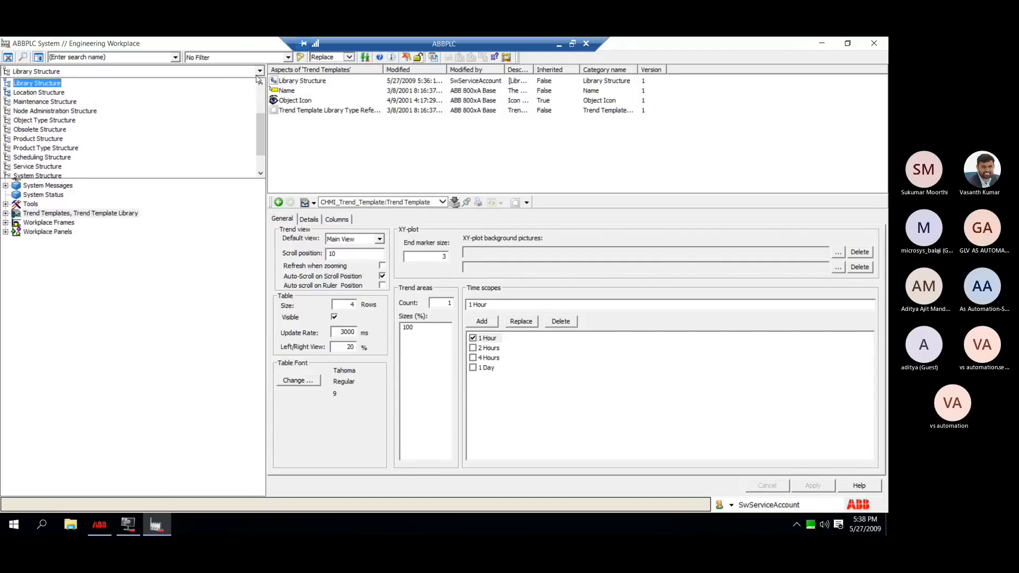
{"action": "scroll", "coordinate": [53, 109], "scroll_direction": "up", "scroll_amount": 2}
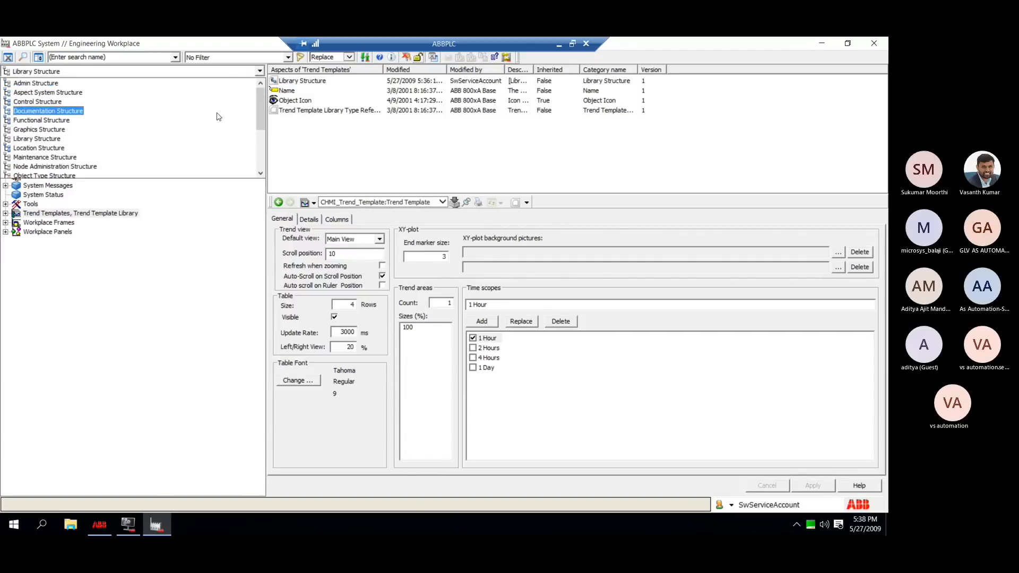
{"action": "left_click", "coordinate": [30, 107]}
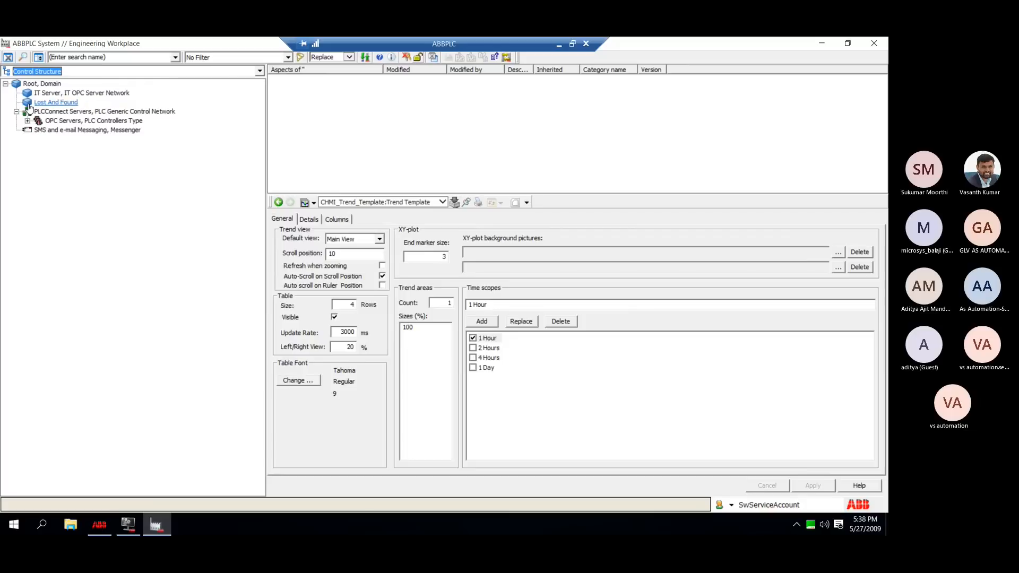
Switch the object browser to the Functional Structure, expand Root, and select the <MOTOR UNIT> Plant object.
{"action": "left_click", "coordinate": [259, 73]}
{"action": "scroll", "coordinate": [106, 103], "scroll_direction": "up", "scroll_amount": 2}
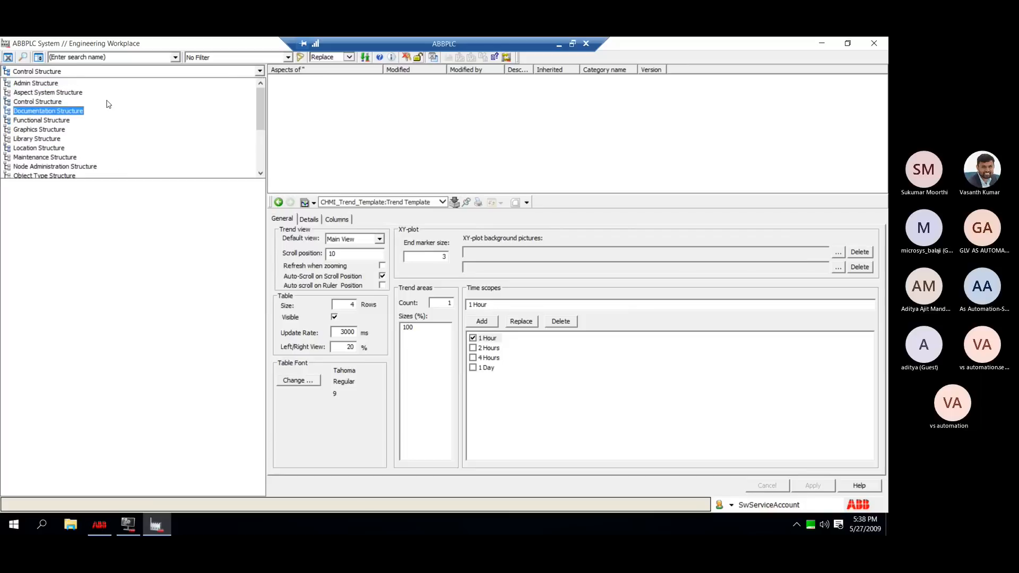
{"action": "left_click", "coordinate": [40, 120]}
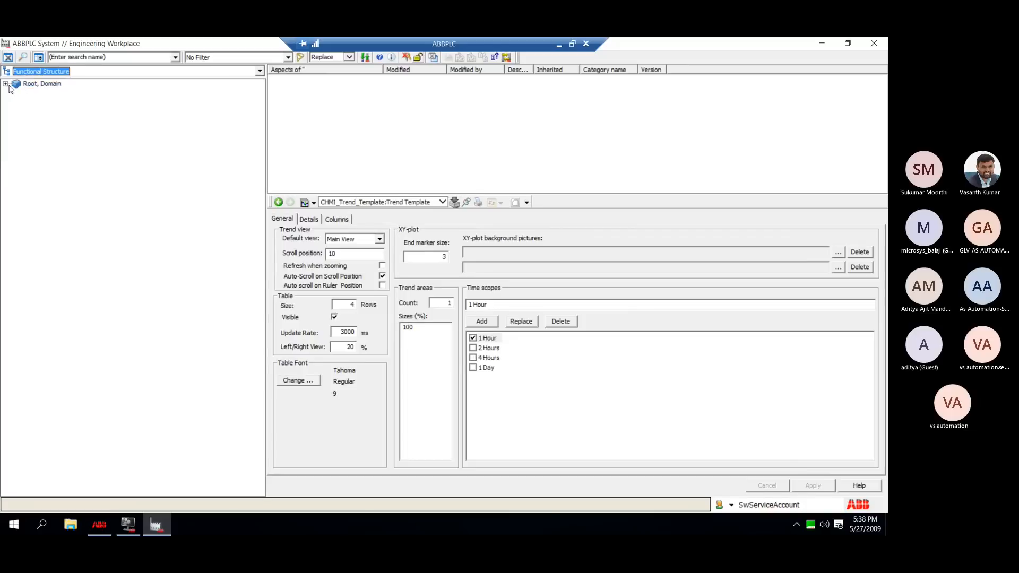
{"action": "left_click", "coordinate": [5, 84]}
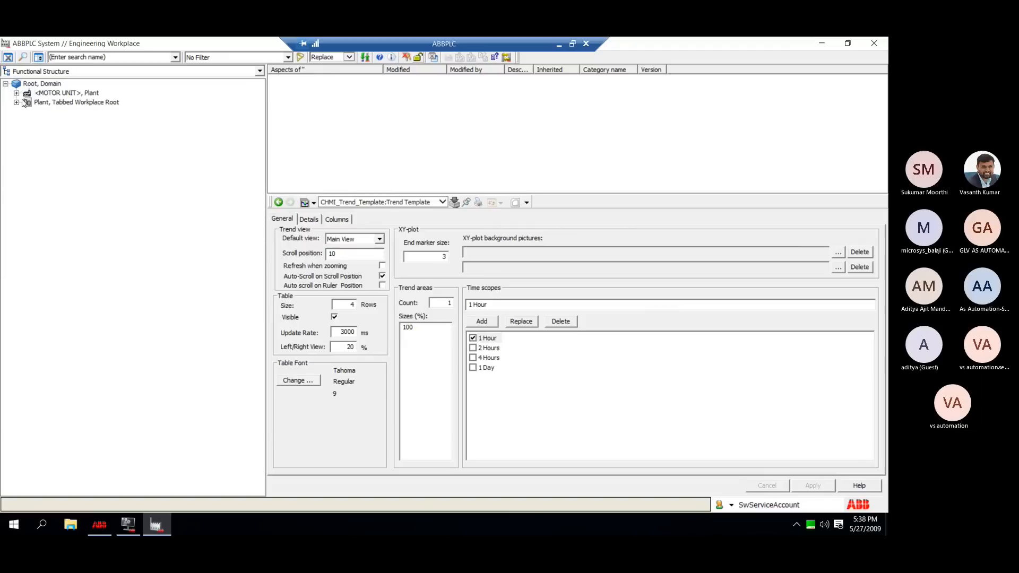
{"action": "left_click", "coordinate": [69, 93]}
{"action": "left_click", "coordinate": [847, 43]}
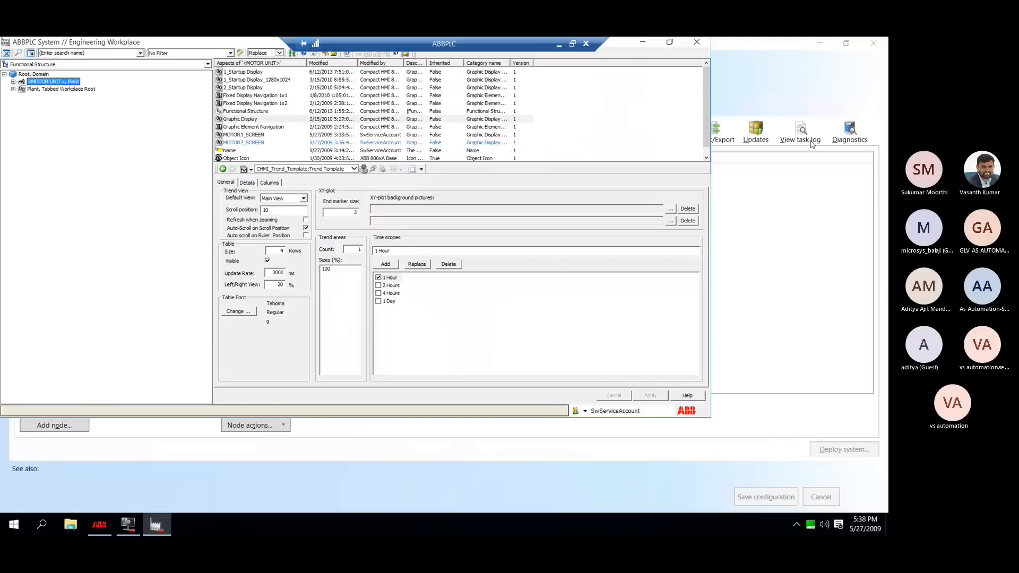
{"action": "left_click", "coordinate": [670, 43]}
{"action": "left_click", "coordinate": [523, 85]}
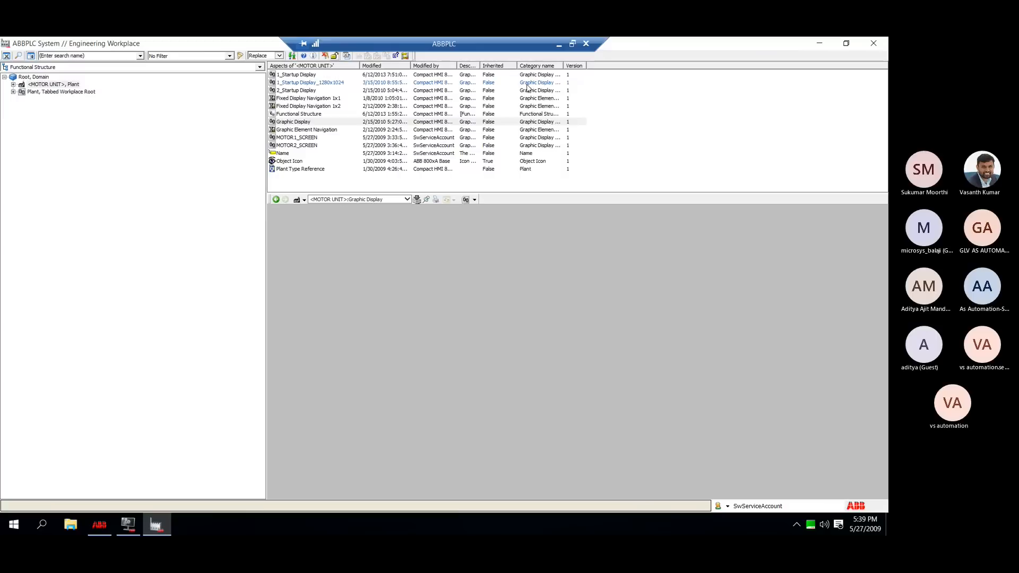
{"action": "right_click", "coordinate": [714, 139]}
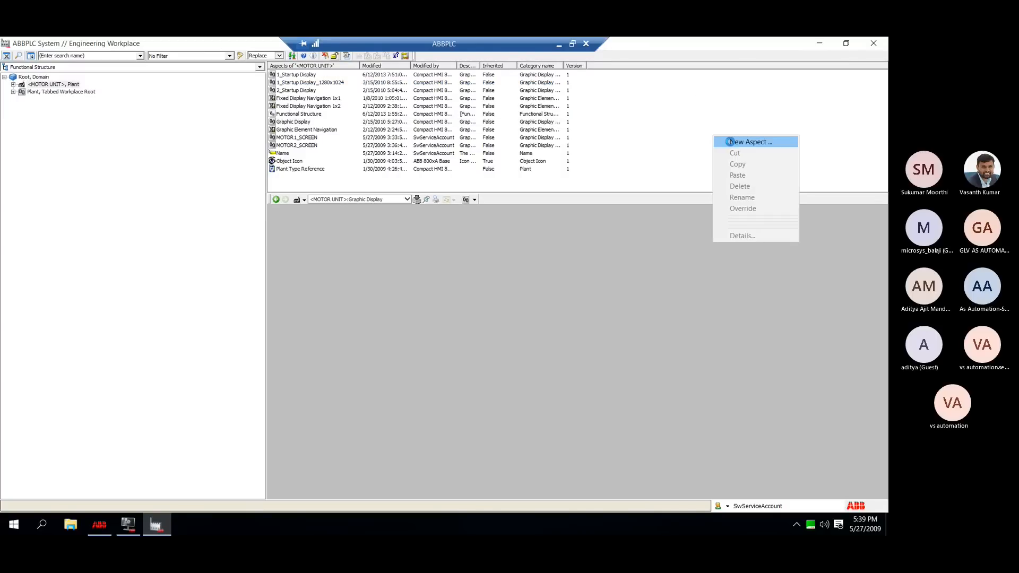
{"action": "left_click", "coordinate": [733, 142]}
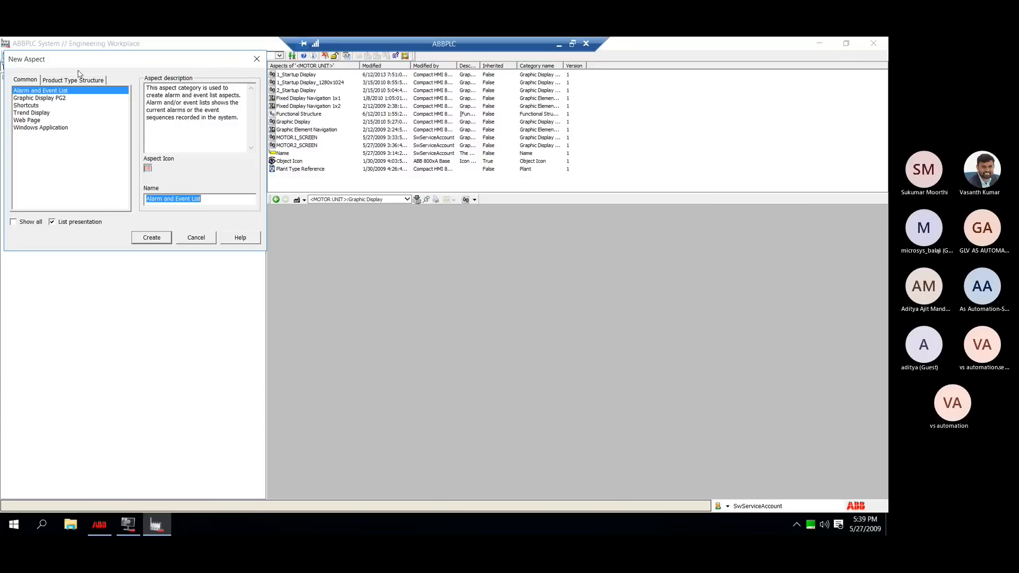
{"action": "key", "text": "Escape"}
Create a Trend Display aspect named Motor_Trend on the <MOTOR UNIT> Plant object.
{"action": "left_click", "coordinate": [58, 84]}
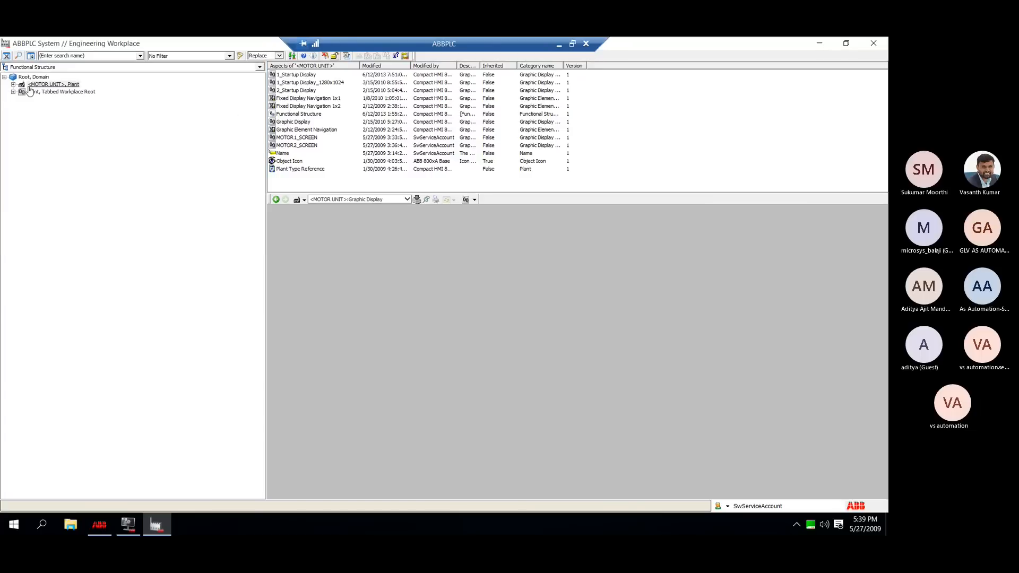
{"action": "right_click", "coordinate": [832, 114]}
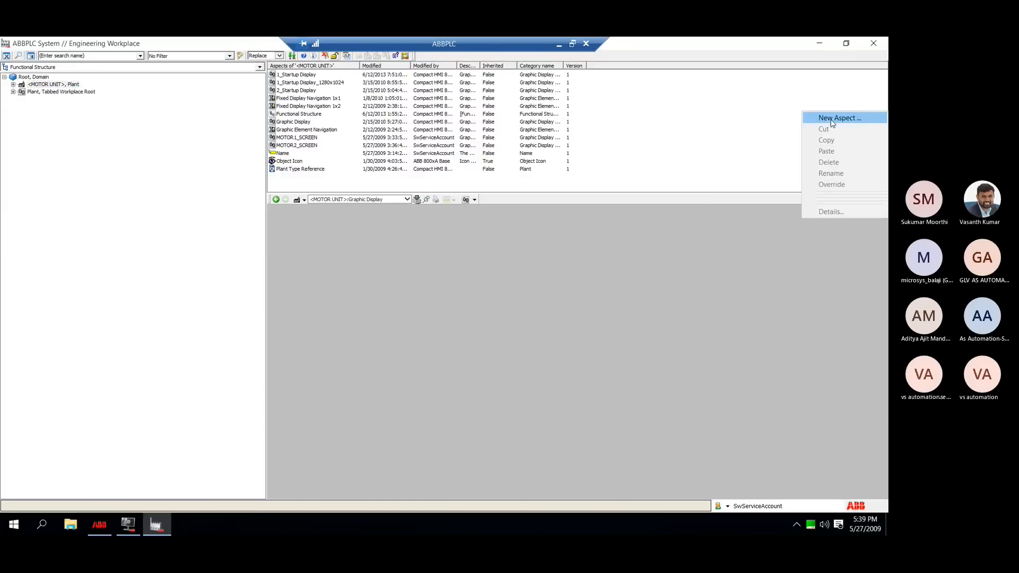
{"action": "left_click", "coordinate": [832, 117]}
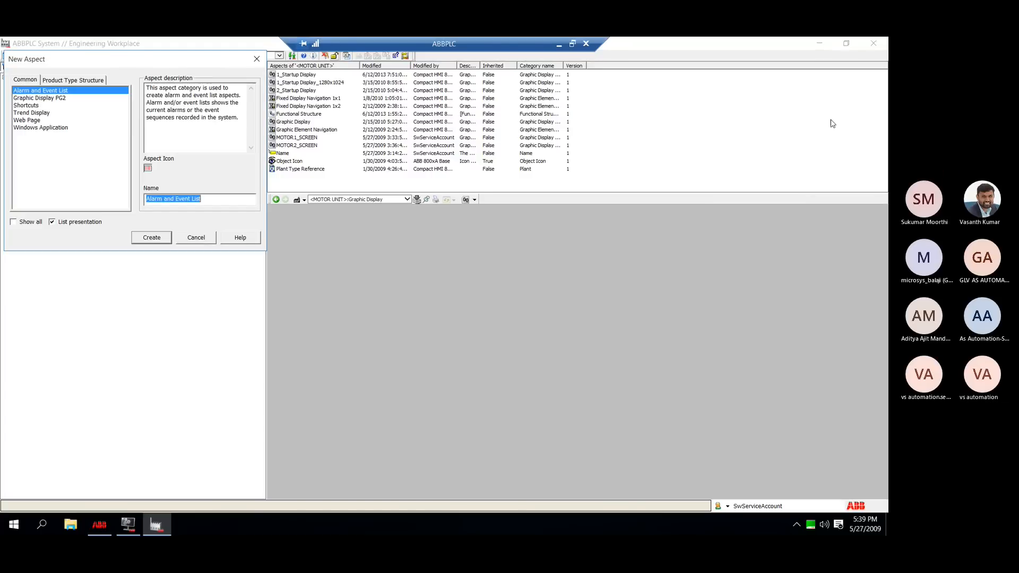
{"action": "left_click", "coordinate": [37, 113]}
{"action": "left_click_drag", "start_coordinate": [186, 201], "coordinate": [145, 204]}
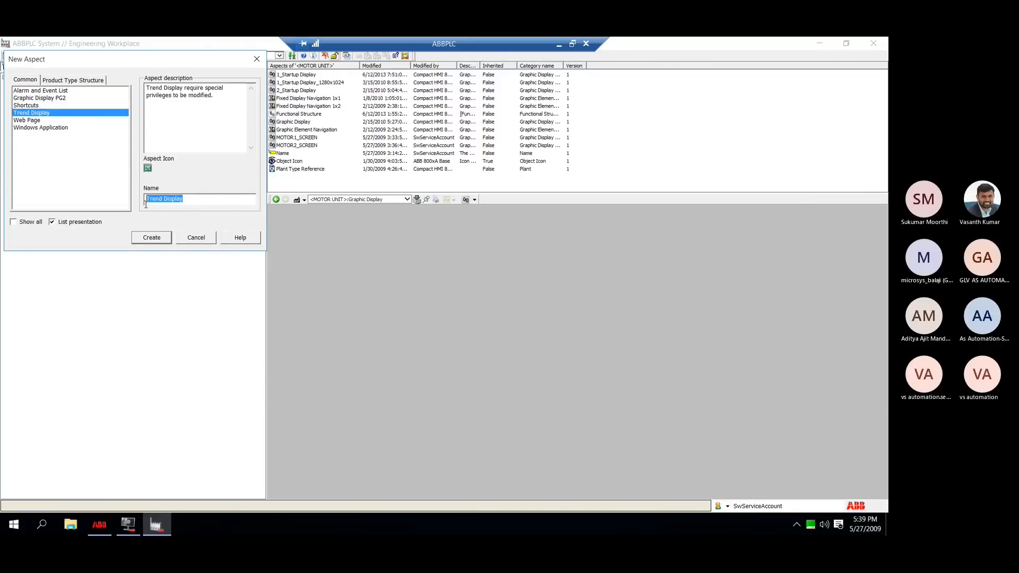
{"action": "type", "text": "Motor_Trend"}
{"action": "left_click", "coordinate": [161, 239]}
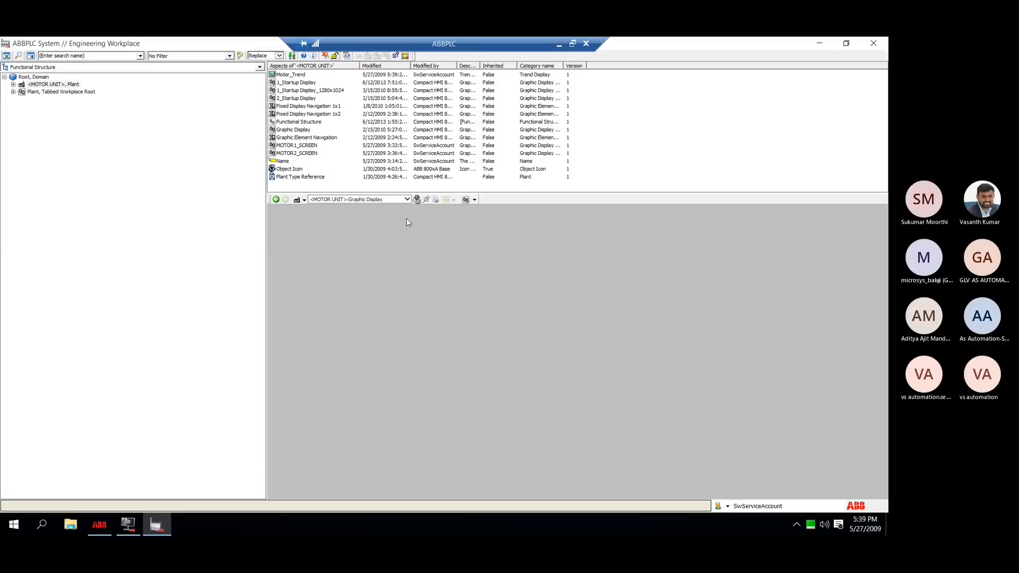
Display the Motor_Trend aspect of <MOTOR UNIT> and widen the Visible, Trace Color, Object Icon and Status columns of its trace table.
{"action": "right_click", "coordinate": [301, 78]}
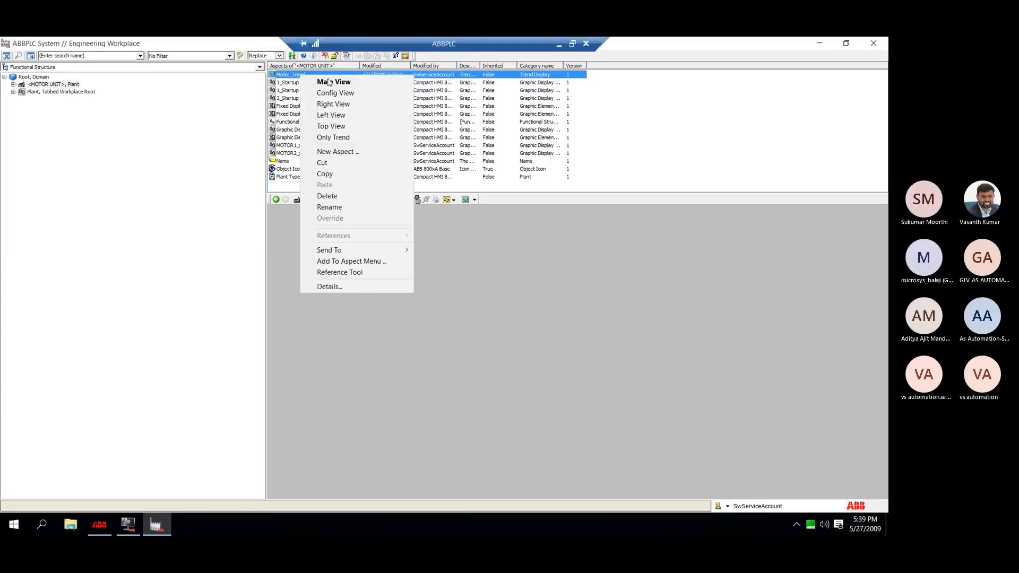
{"action": "left_click", "coordinate": [361, 92]}
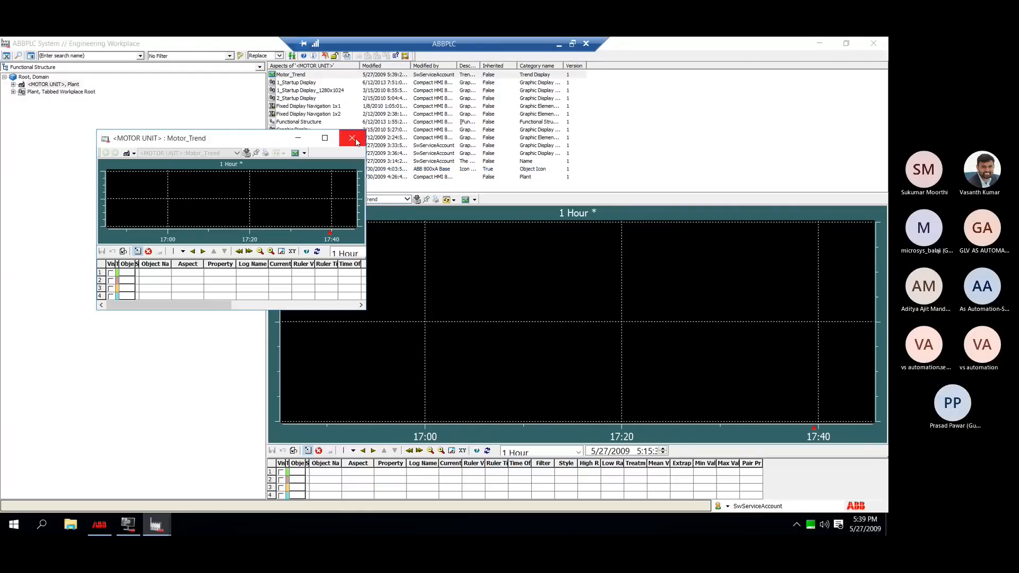
{"action": "left_click", "coordinate": [352, 137]}
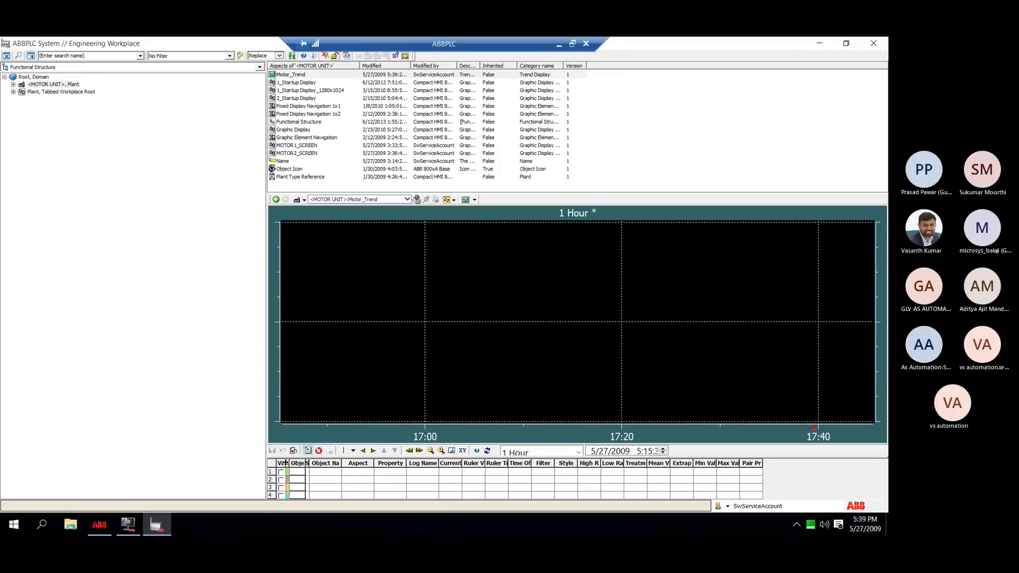
{"action": "mouse_move", "coordinate": [287, 460]}
{"action": "left_mouse_down"}
{"action": "mouse_move", "coordinate": [402, 465]}
{"action": "mouse_move", "coordinate": [387, 463]}
{"action": "left_mouse_up"}
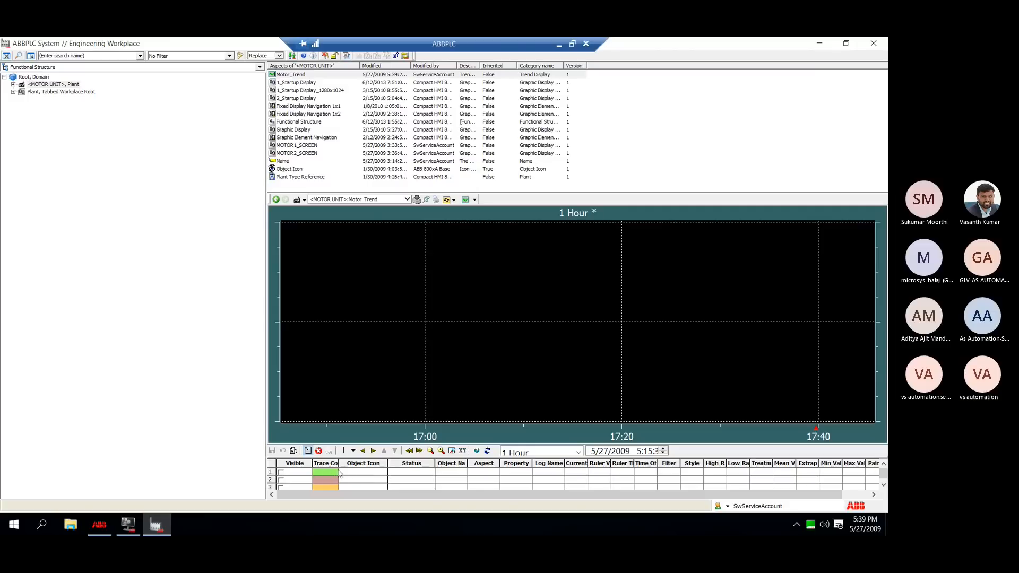
Widen the Trace Color column, open object selection for the first trace, and switch it to the Control Structure.
{"action": "left_click_drag", "start_coordinate": [337, 463], "coordinate": [365, 463]}
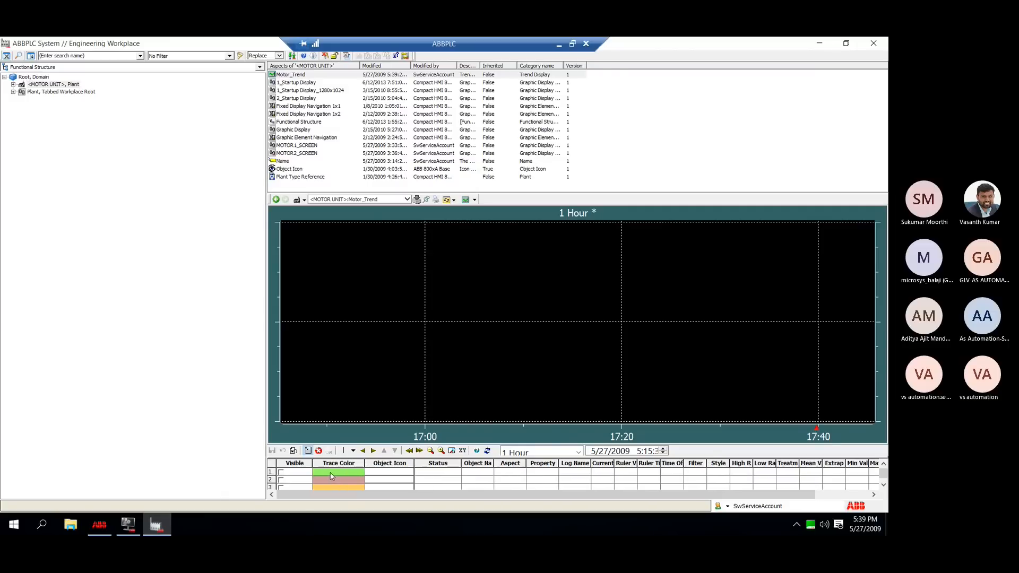
{"action": "double_click", "coordinate": [391, 476]}
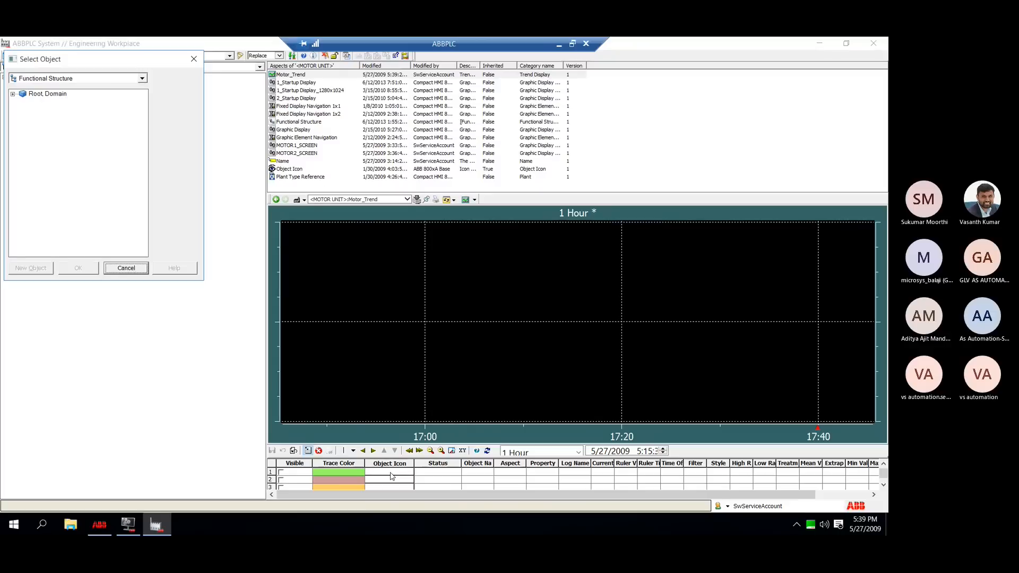
{"action": "left_click", "coordinate": [142, 79]}
{"action": "scroll", "coordinate": [90, 91], "scroll_direction": "up", "scroll_amount": 2}
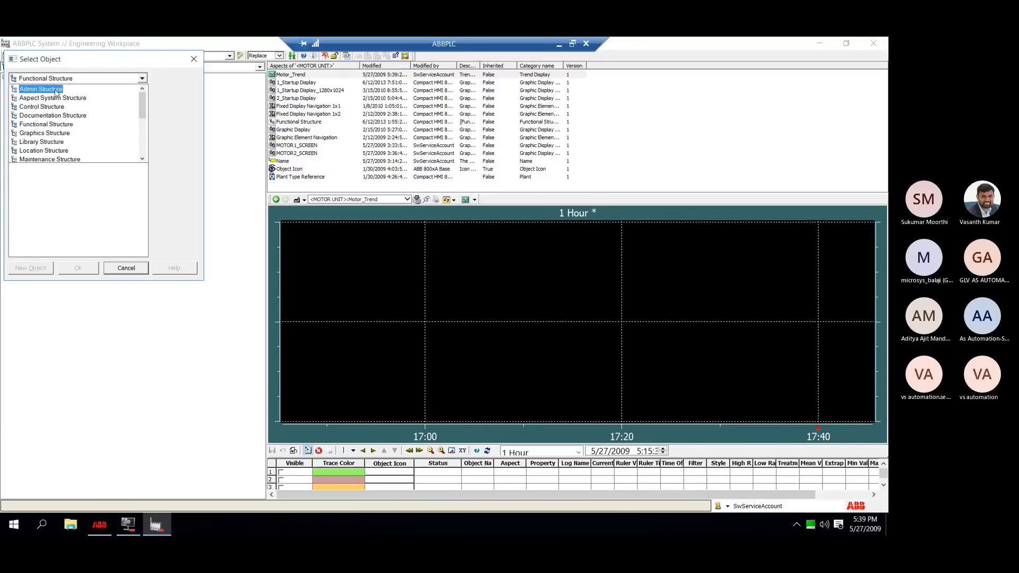
{"action": "left_click", "coordinate": [32, 108]}
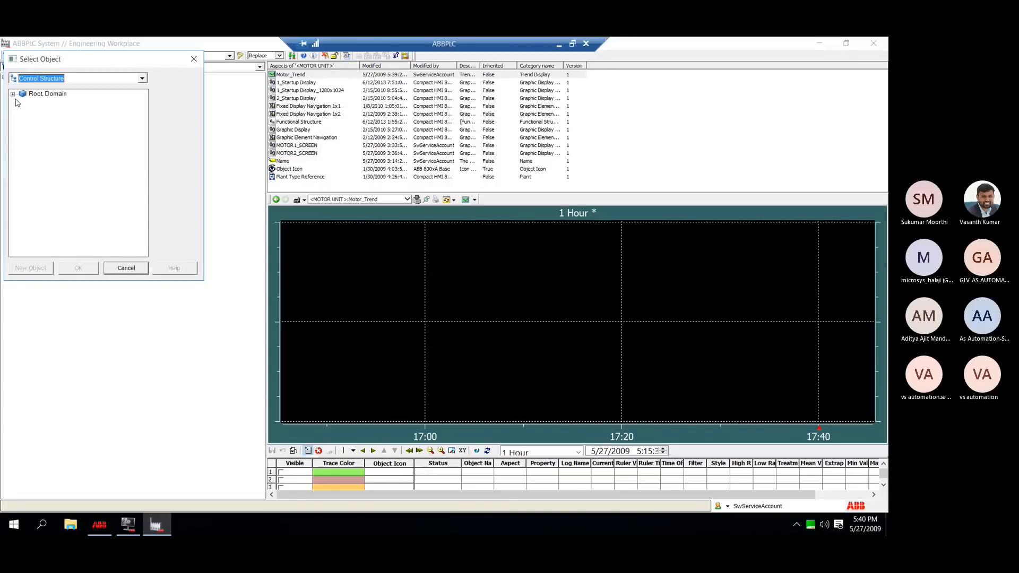
Assign the SPEED signal of MOTOR_TCPIP under the AC500_MODBUS_TCP controller to the first trace.
{"action": "left_click", "coordinate": [13, 94]}
{"action": "left_click", "coordinate": [23, 118]}
{"action": "left_click", "coordinate": [33, 128]}
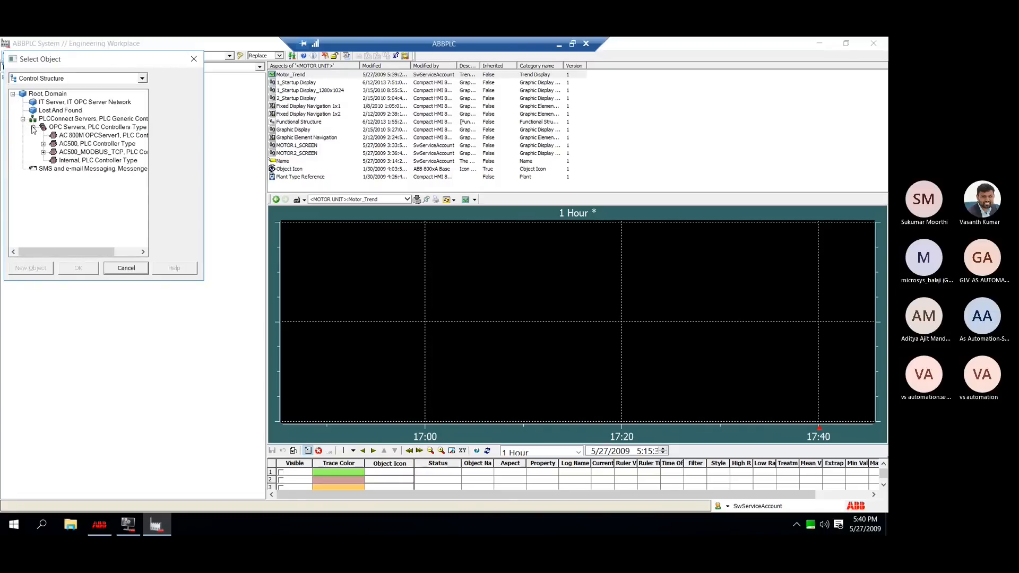
{"action": "left_click", "coordinate": [43, 143]}
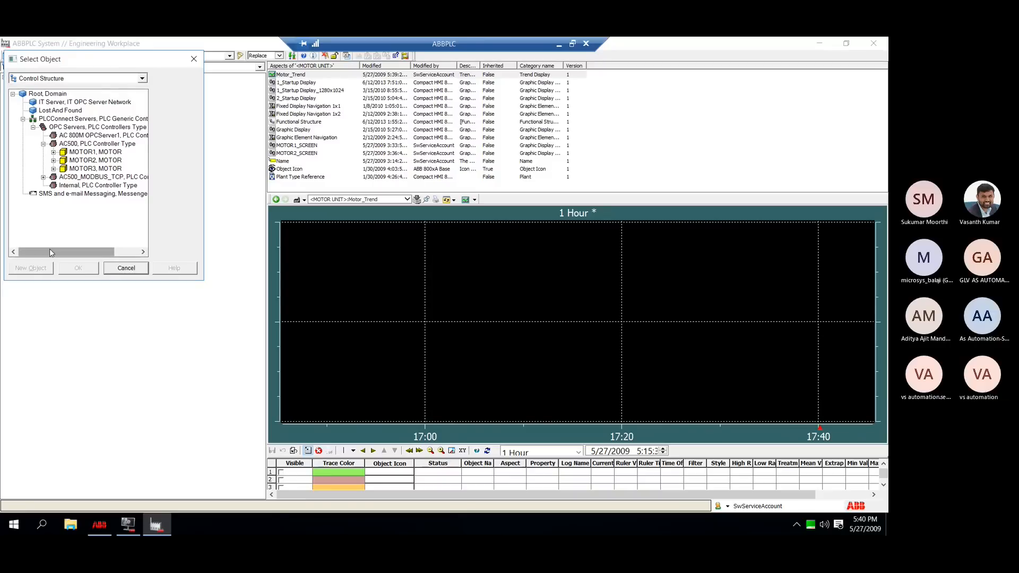
{"action": "left_click", "coordinate": [43, 177]}
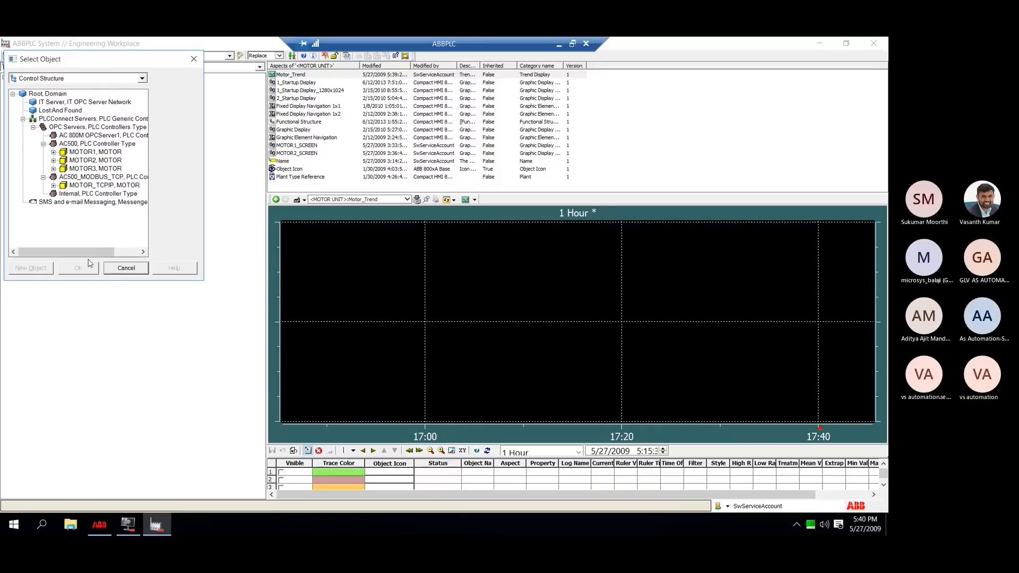
{"action": "left_click_drag", "start_coordinate": [87, 254], "coordinate": [94, 254]}
{"action": "left_click", "coordinate": [91, 194]}
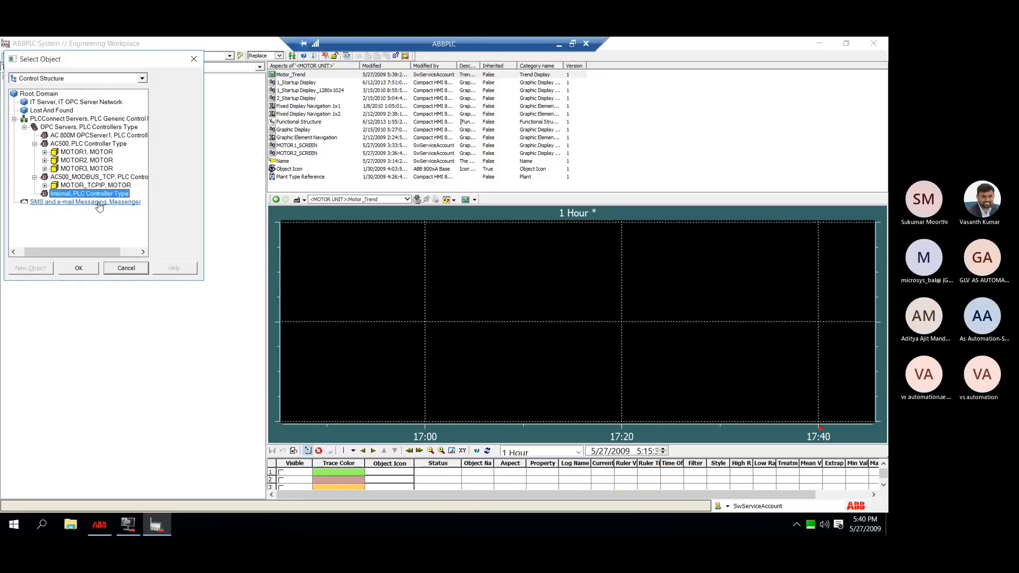
{"action": "left_click", "coordinate": [45, 185]}
{"action": "left_click", "coordinate": [104, 210]}
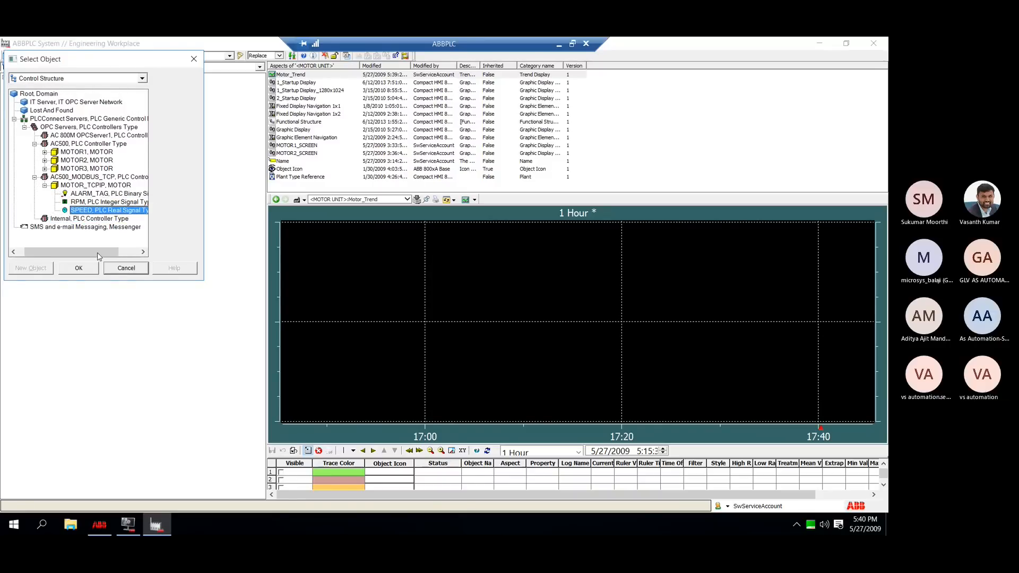
{"action": "left_click", "coordinate": [79, 269]}
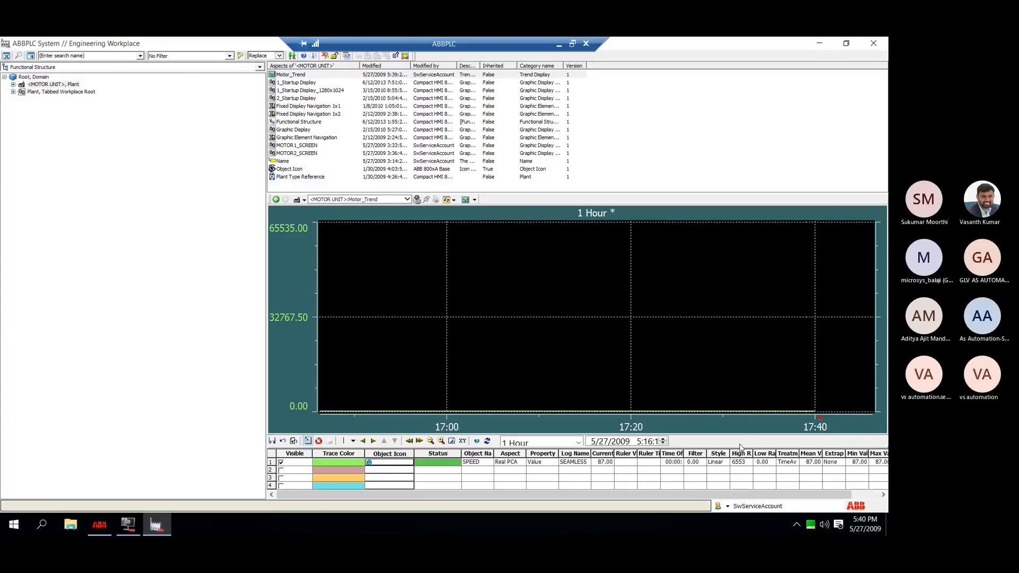
Widen the range columns and assign the SPEED signal of MOTOR1 under the AC500 controller to the second trace.
{"action": "left_click_drag", "start_coordinate": [752, 454], "coordinate": [807, 455]}
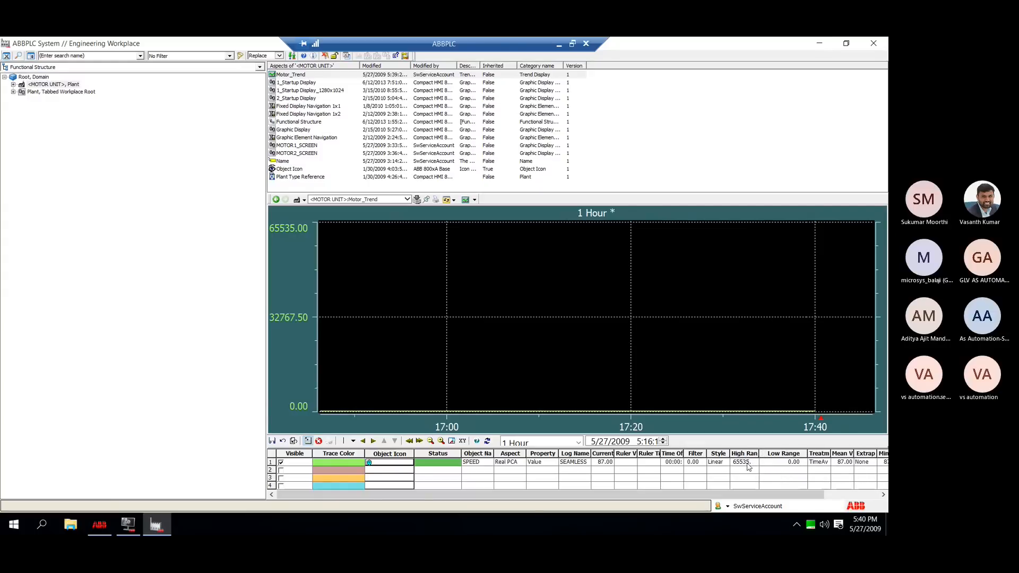
{"action": "left_click", "coordinate": [376, 466]}
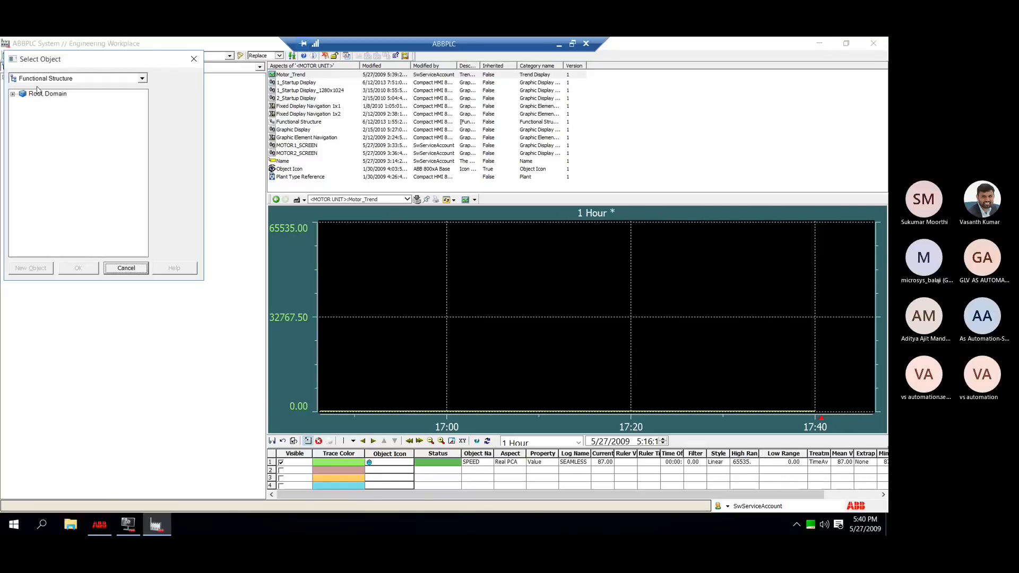
{"action": "left_click", "coordinate": [142, 78]}
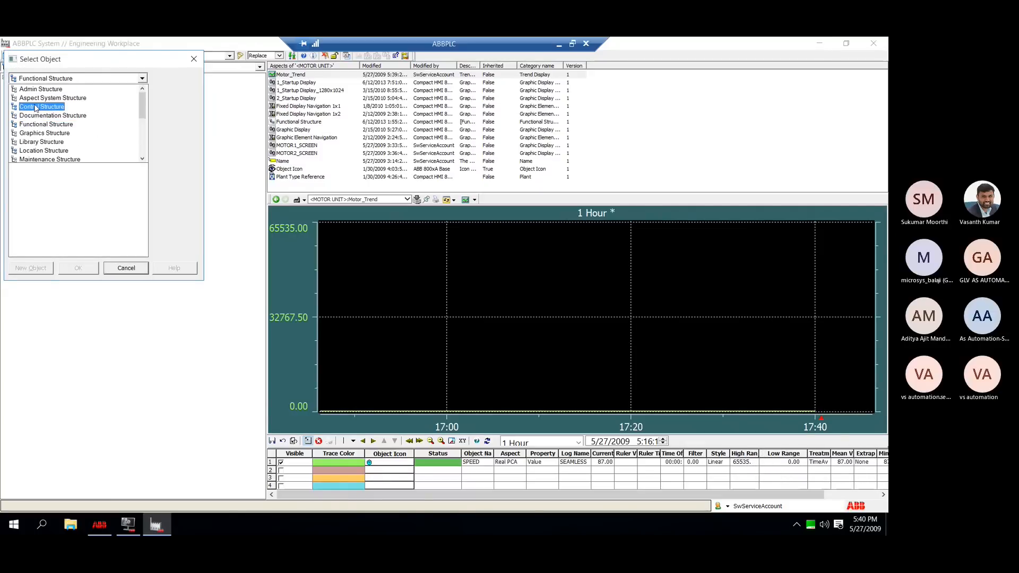
{"action": "left_click", "coordinate": [36, 106]}
{"action": "left_click", "coordinate": [13, 93]}
{"action": "left_click", "coordinate": [23, 119]}
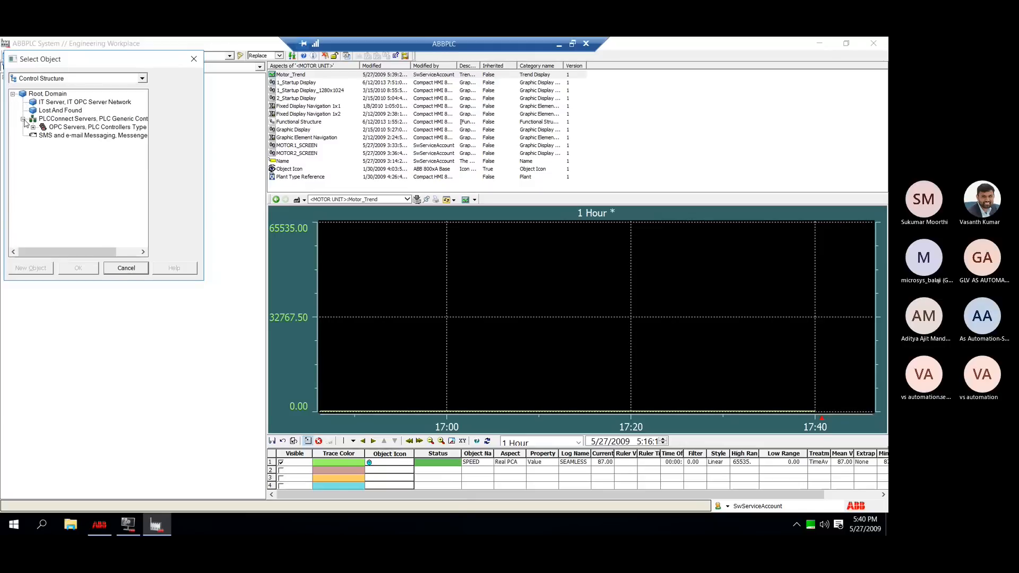
{"action": "left_click", "coordinate": [33, 127]}
{"action": "left_click", "coordinate": [43, 144]}
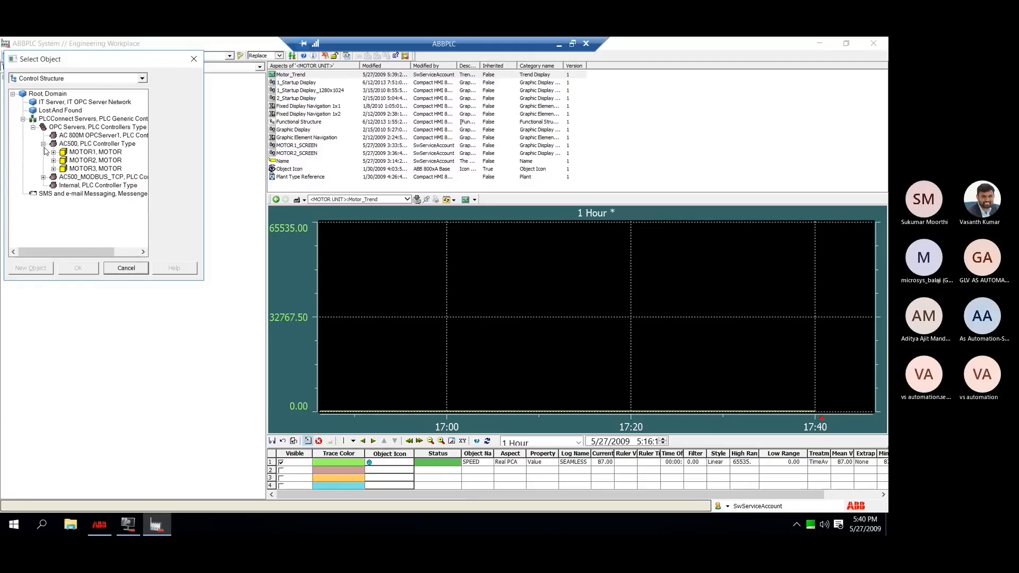
{"action": "left_click", "coordinate": [53, 151]}
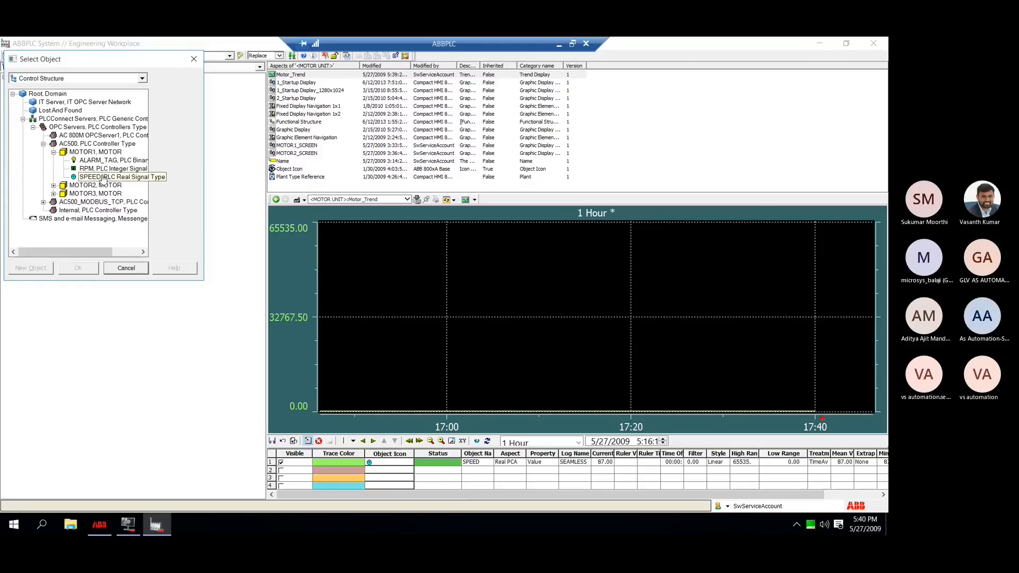
{"action": "left_click", "coordinate": [103, 176]}
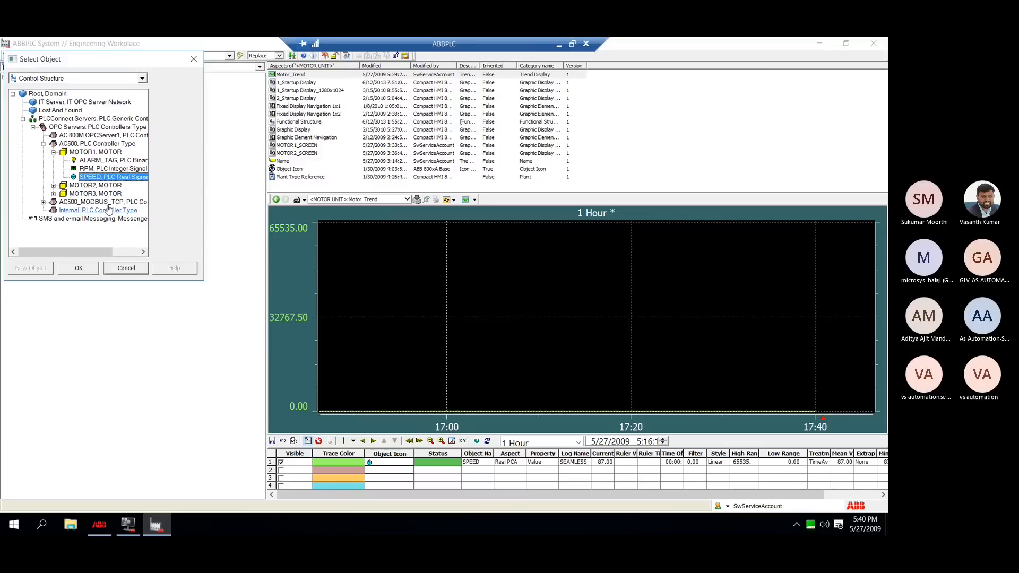
{"action": "left_click", "coordinate": [79, 269]}
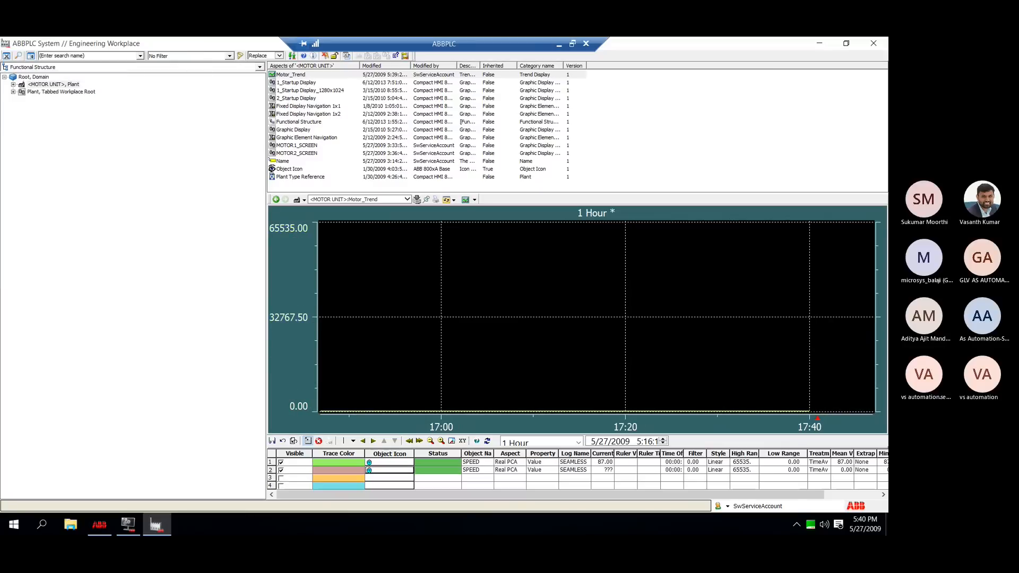
Widen the Object Name column and save the Motor_Trend changes while switching to the Fixed Display Navigation 1x1 aspect.
{"action": "double_click", "coordinate": [492, 452]}
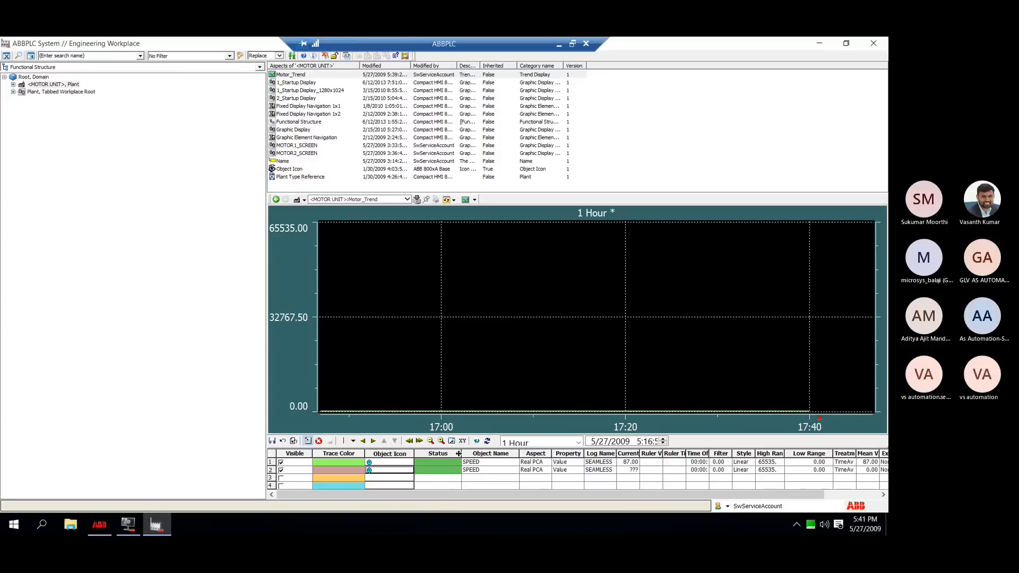
{"action": "left_click", "coordinate": [301, 109]}
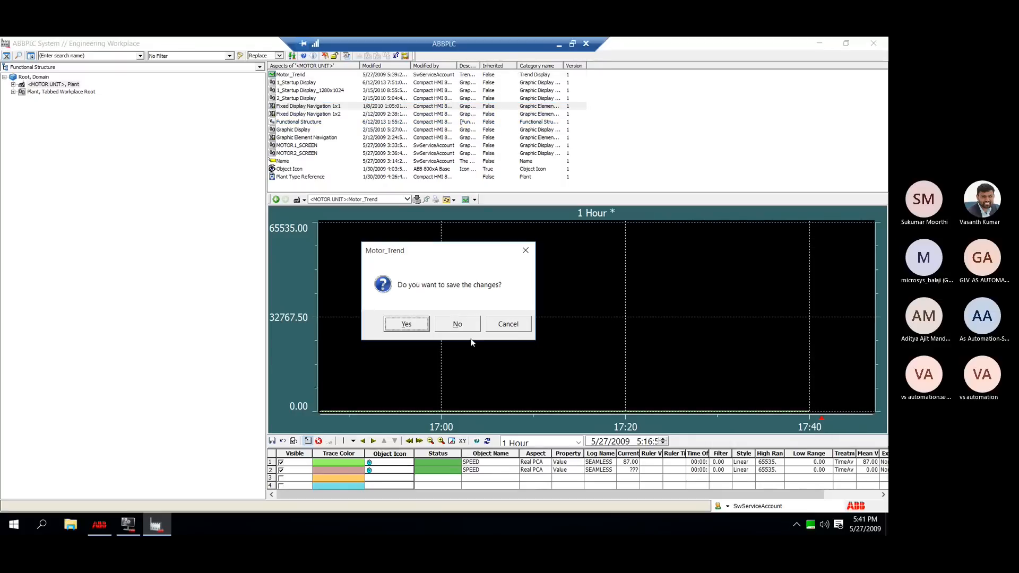
{"action": "left_click", "coordinate": [418, 329]}
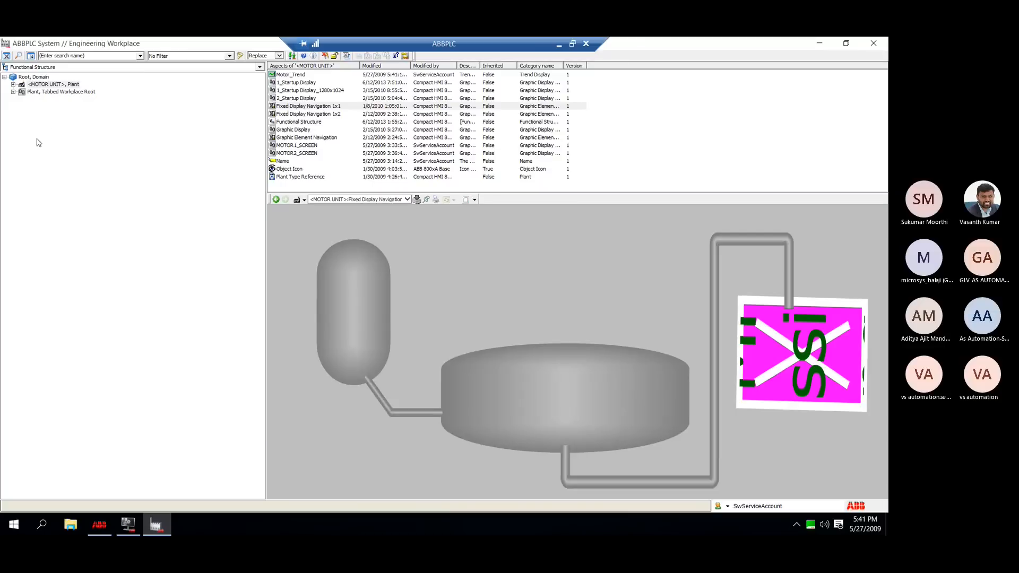
Expand the <MOTOR UNIT> Plant object and open its MOTOR1_SCREEN graphic display for editing.
{"action": "left_click", "coordinate": [13, 85]}
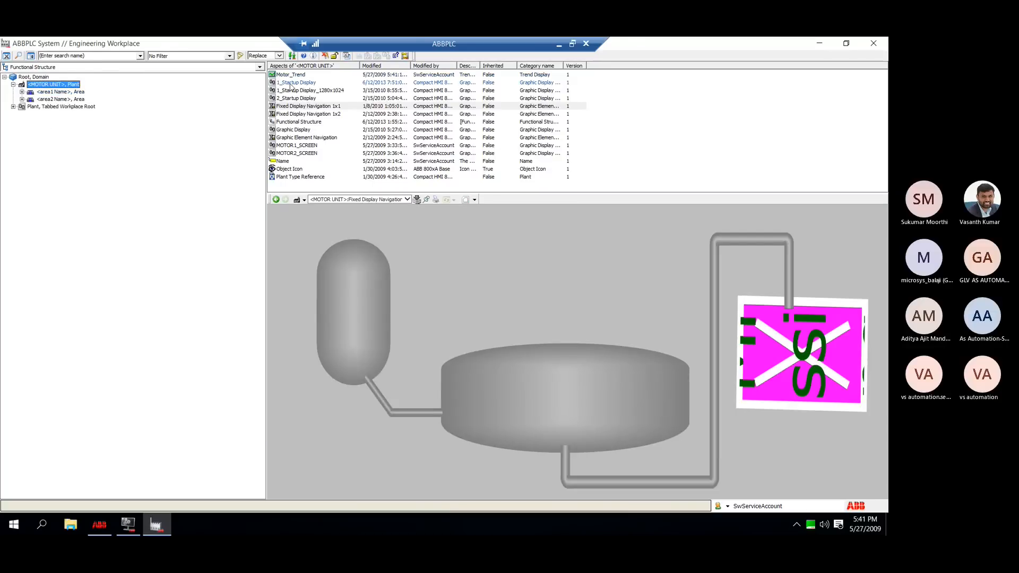
{"action": "left_click", "coordinate": [304, 100]}
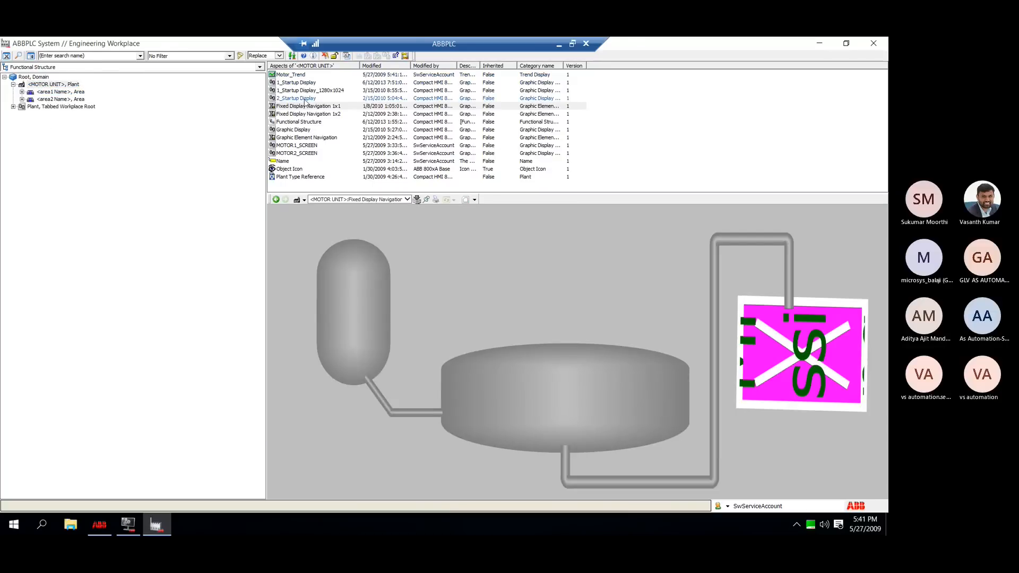
{"action": "left_click", "coordinate": [312, 147]}
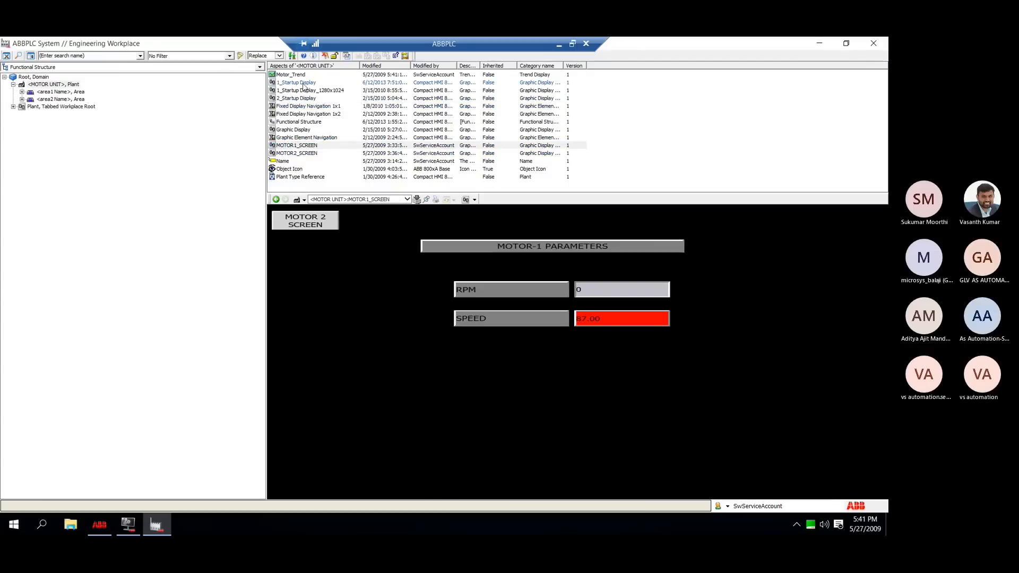
{"action": "right_click", "coordinate": [313, 150]}
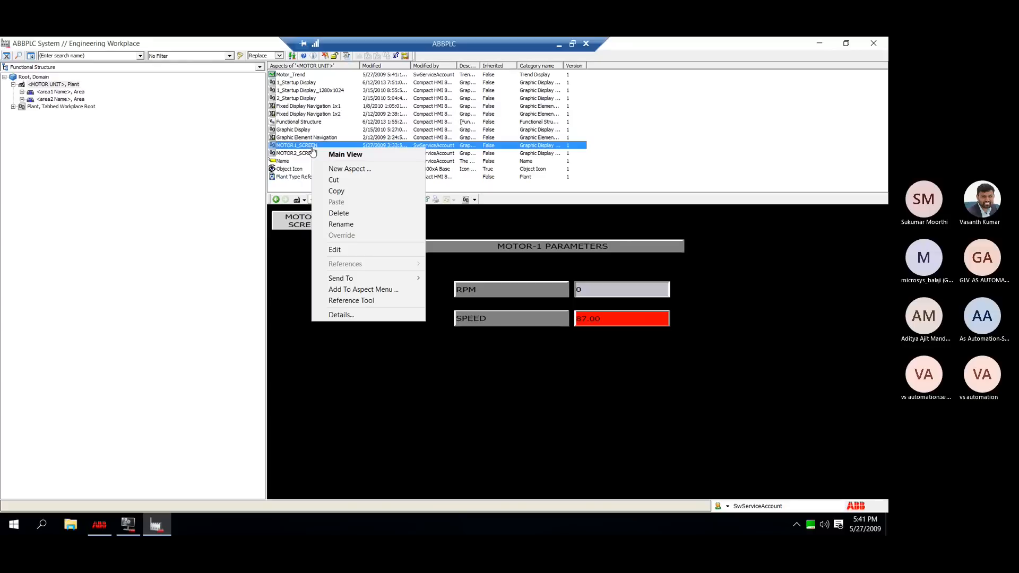
{"action": "left_click", "coordinate": [338, 253]}
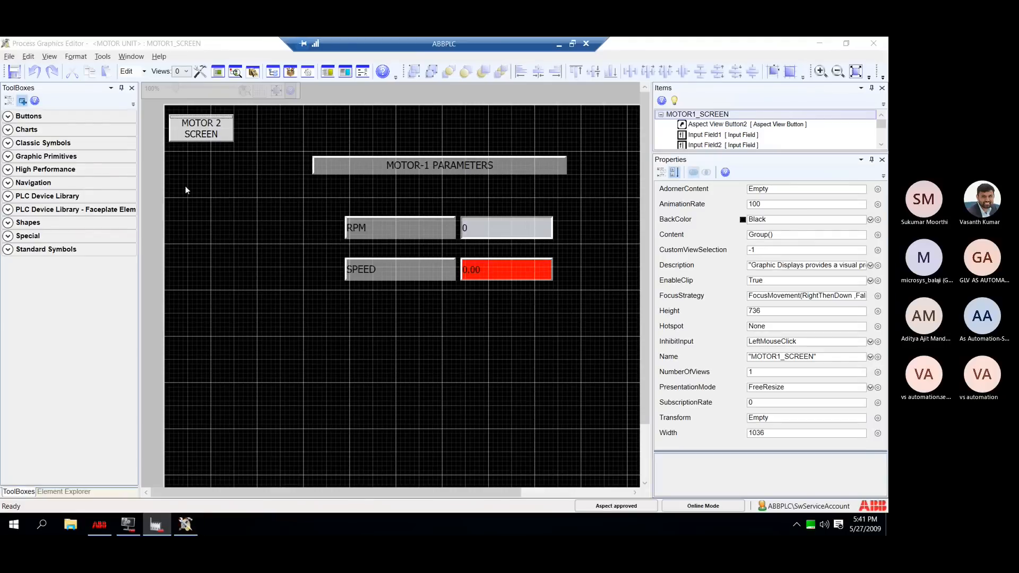
Place an Aspect View Button about 24 high just below the MOTOR 2 SCREEN button.
{"action": "left_click", "coordinate": [184, 140]}
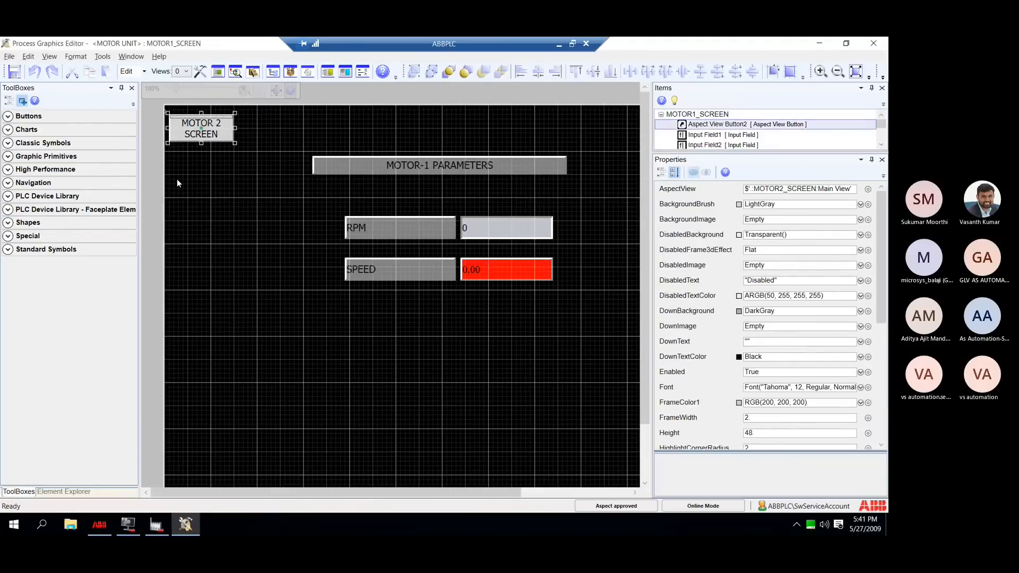
{"action": "left_click", "coordinate": [8, 116]}
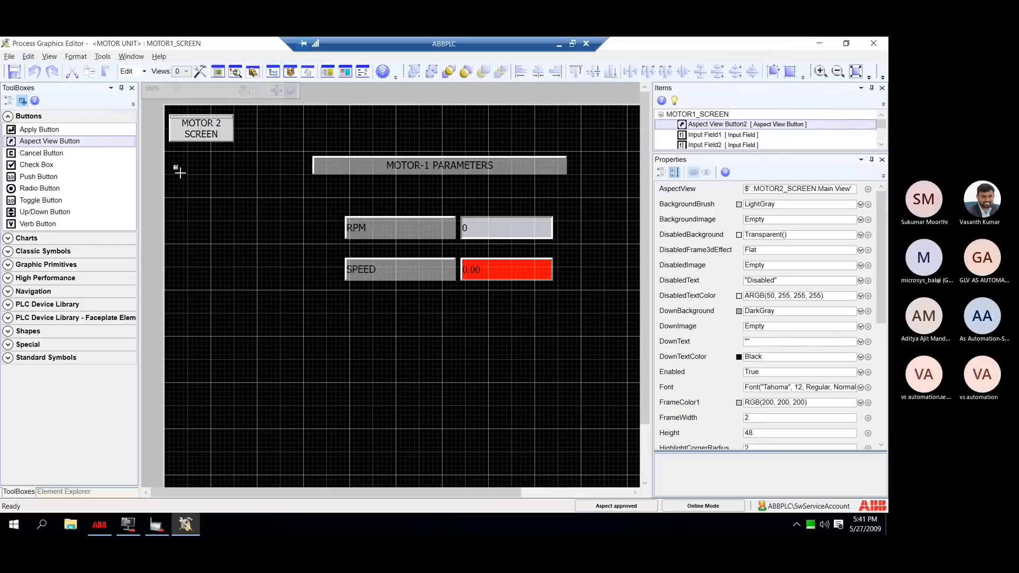
{"action": "left_click_drag", "start_coordinate": [174, 165], "coordinate": [243, 179]}
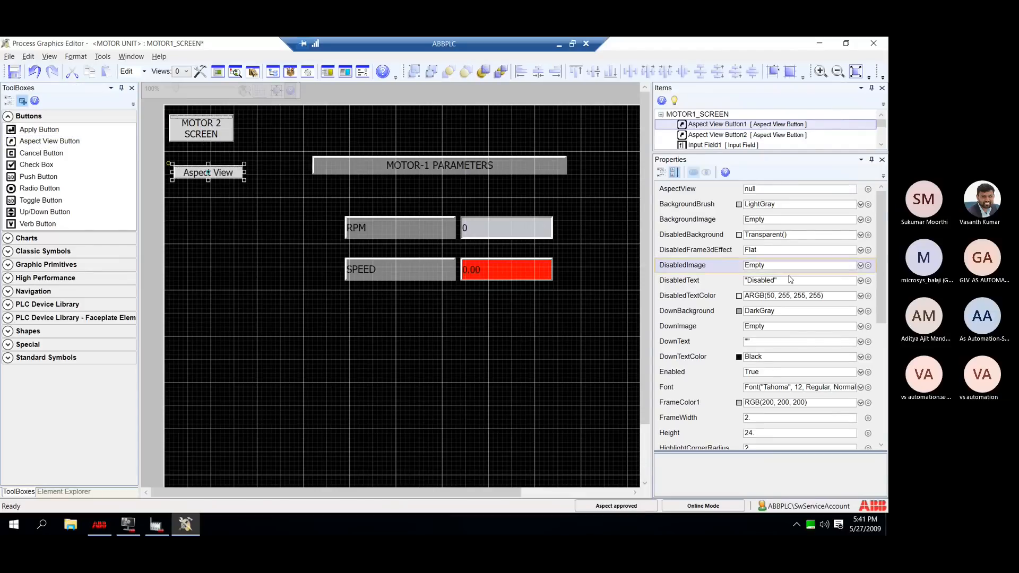
Set the new aspect view button's Text property to "Motor Trend".
{"action": "scroll", "coordinate": [825, 397], "scroll_direction": "down", "scroll_amount": 3}
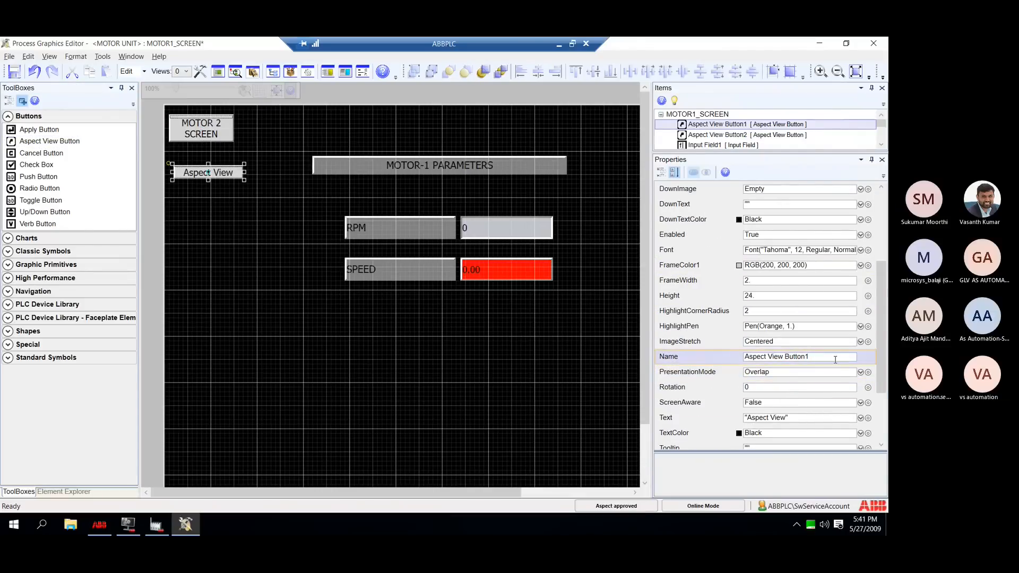
{"action": "left_click", "coordinate": [796, 418]}
{"action": "type", "text": "Motor Trend"}
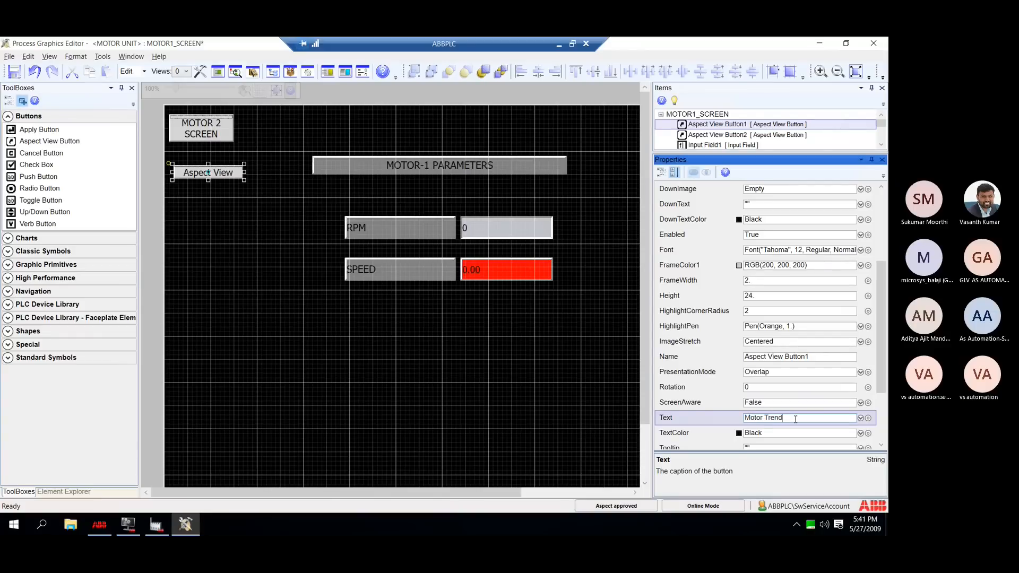
{"action": "key", "text": "Return"}
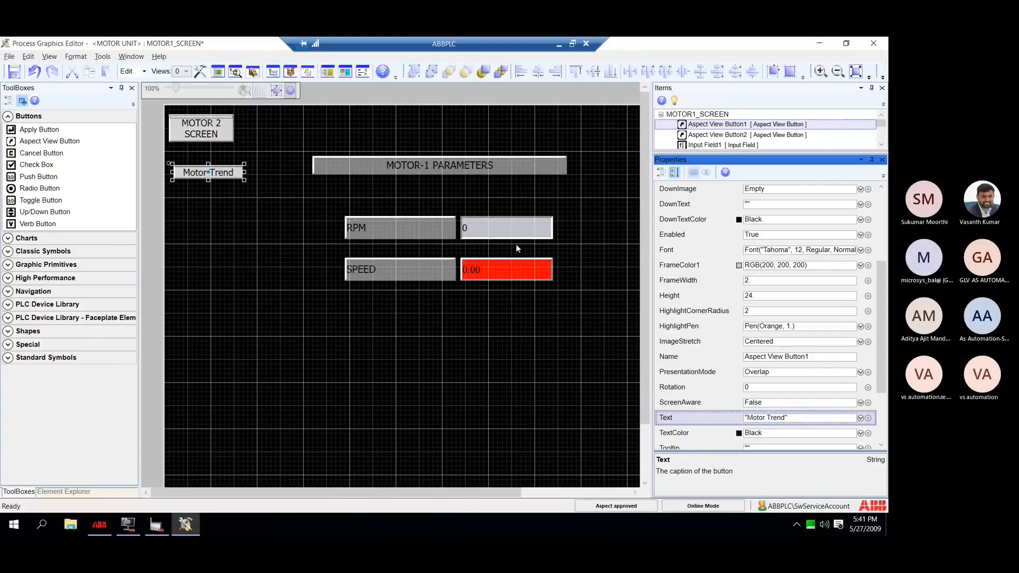
Link the Motor Trend button's AspectView property to the Main View of <MOTOR UNIT>'s Motor_Trend and save the display.
{"action": "scroll", "coordinate": [795, 291], "scroll_direction": "up", "scroll_amount": 3}
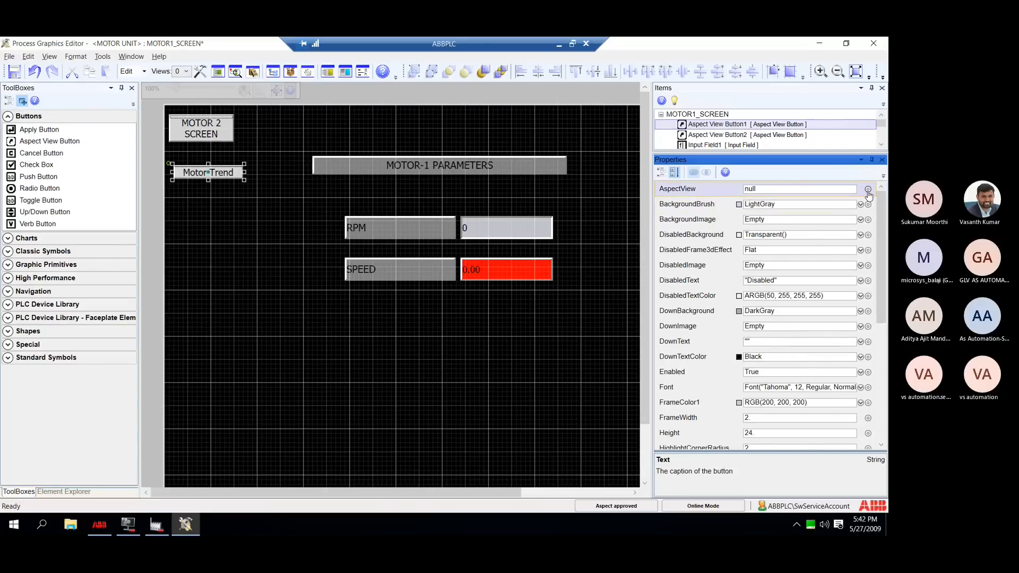
{"action": "left_click", "coordinate": [867, 190]}
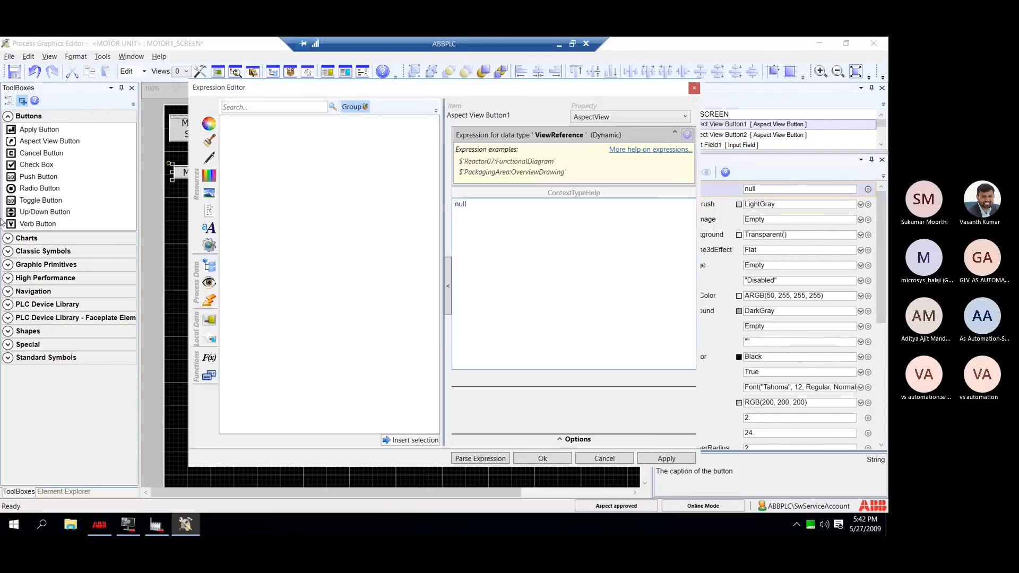
{"action": "left_click", "coordinate": [210, 283]}
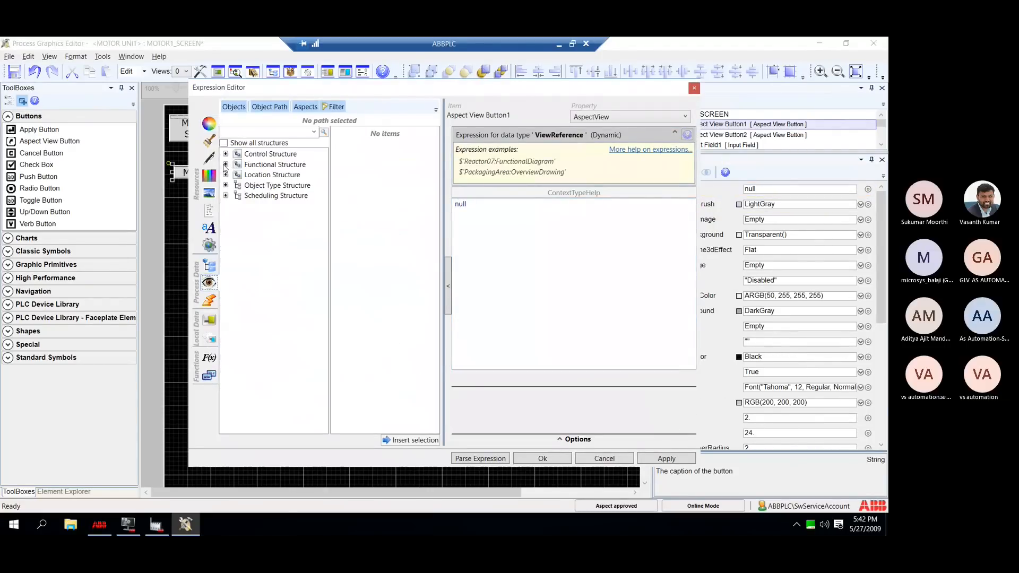
{"action": "left_click", "coordinate": [226, 165]}
{"action": "left_click", "coordinate": [237, 174]}
{"action": "left_click", "coordinate": [289, 185]}
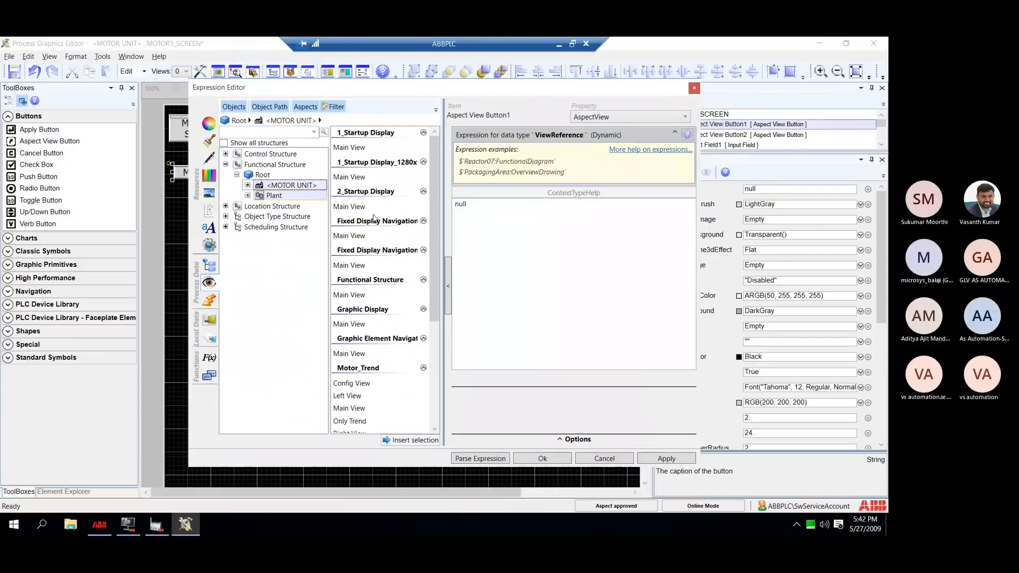
{"action": "left_click_drag", "start_coordinate": [434, 173], "coordinate": [434, 190]}
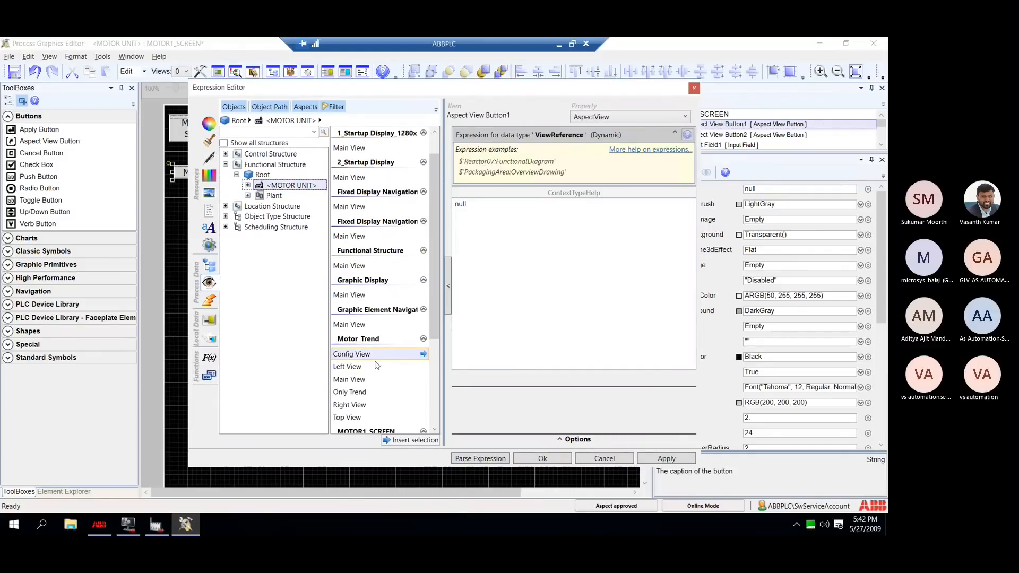
{"action": "scroll", "coordinate": [376, 365], "scroll_direction": "down", "scroll_amount": 1}
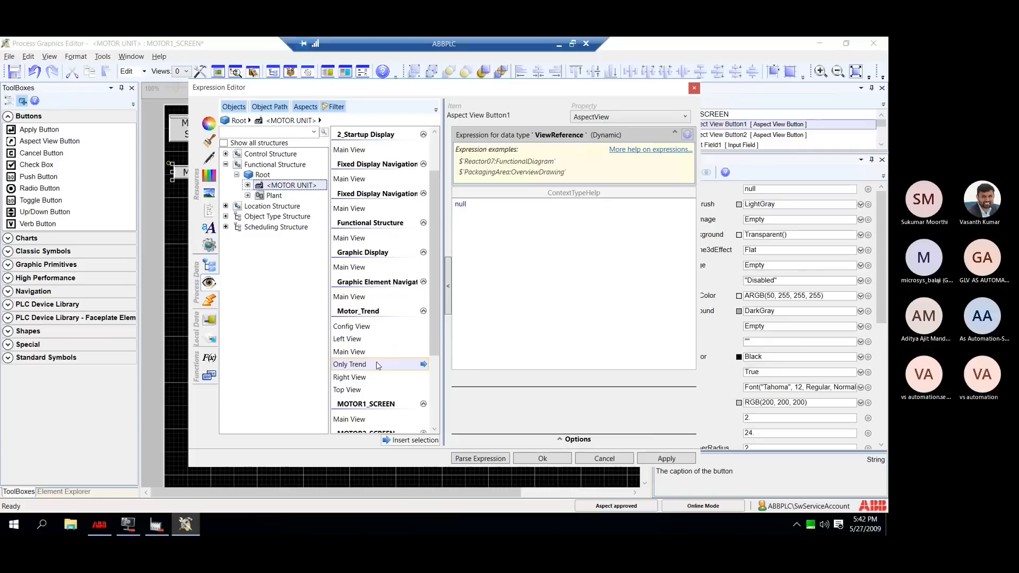
{"action": "left_click", "coordinate": [423, 351]}
{"action": "left_click", "coordinate": [497, 461]}
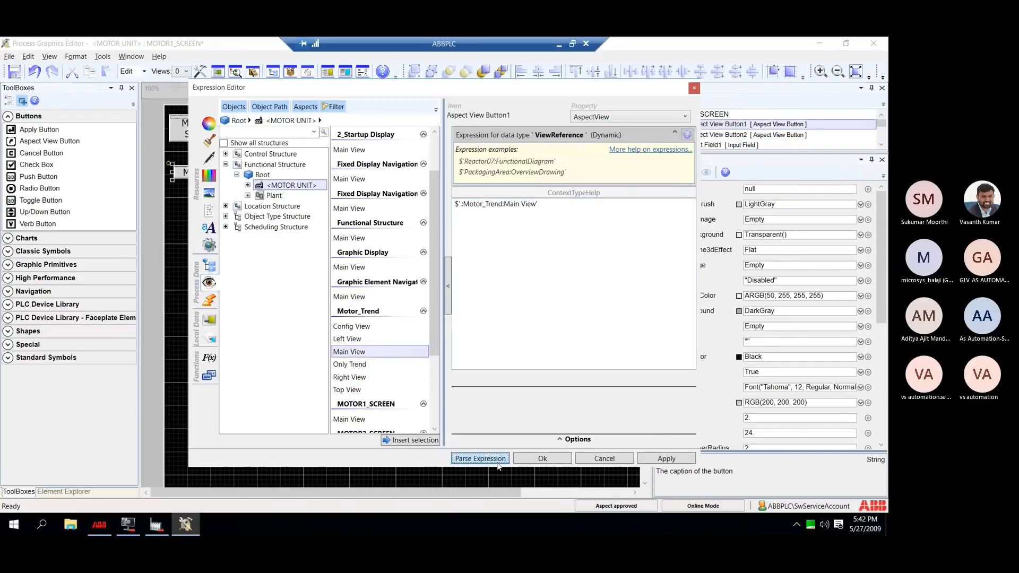
{"action": "left_click", "coordinate": [687, 459]}
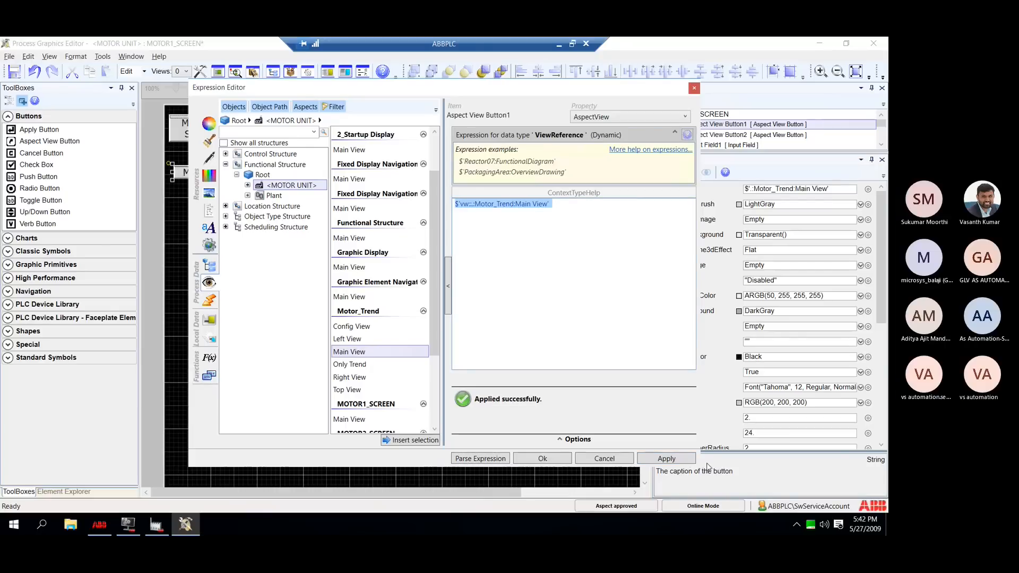
{"action": "left_click", "coordinate": [539, 459]}
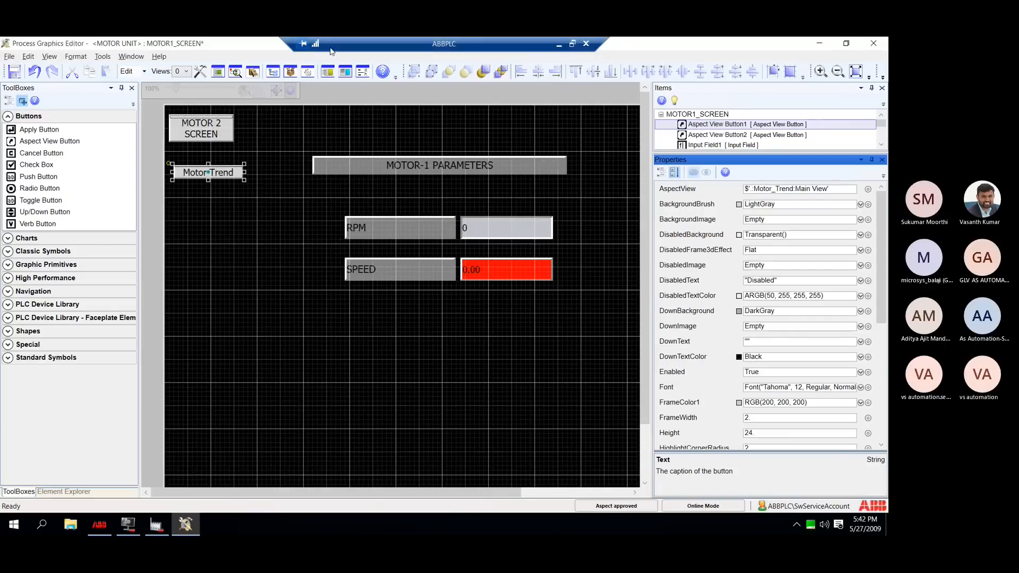
{"action": "left_click", "coordinate": [15, 71]}
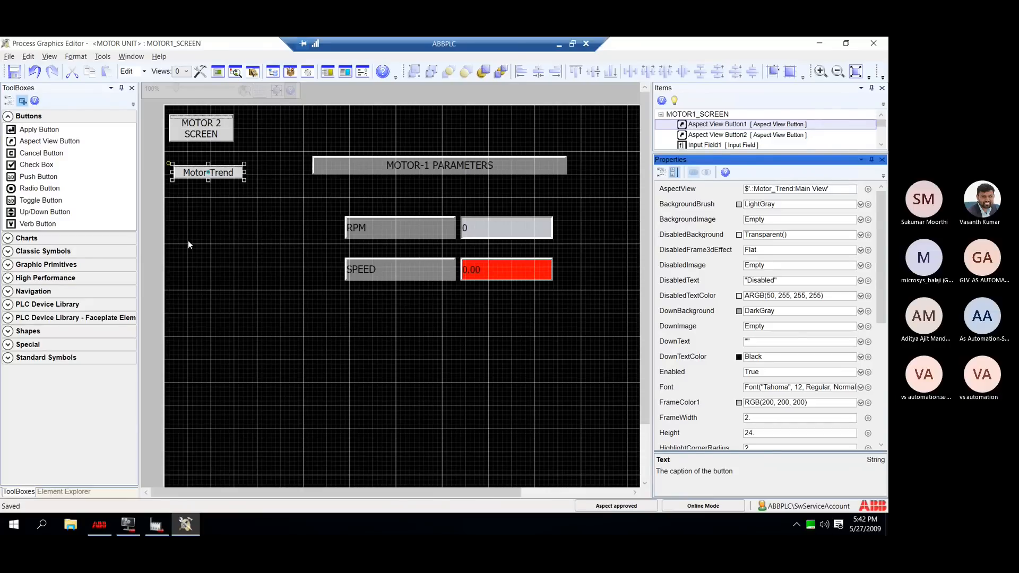
Place an Aspect View Wrapper about 880 wide and 336 high below the SPEED row.
{"action": "left_click", "coordinate": [264, 204]}
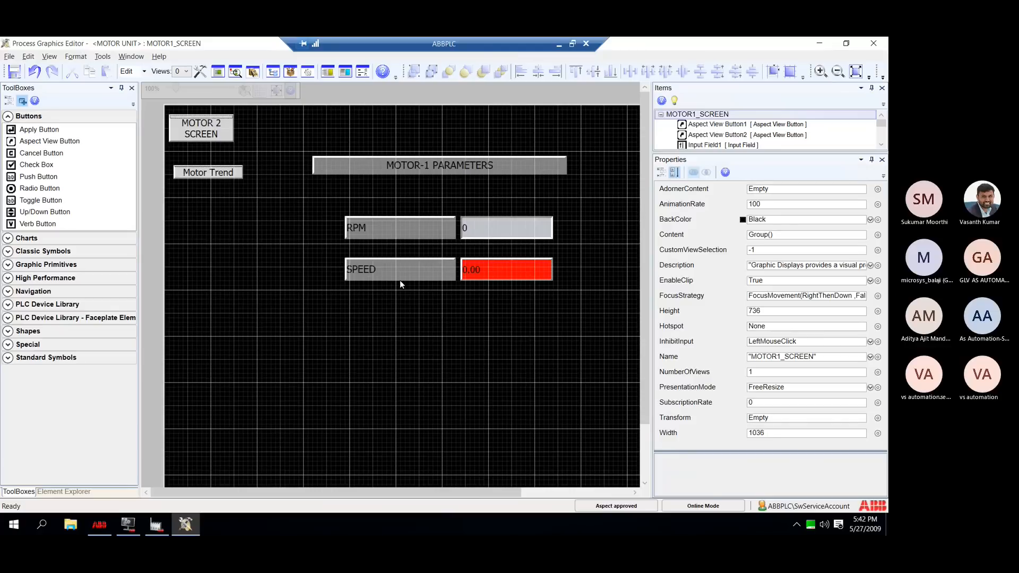
{"action": "left_click", "coordinate": [8, 116]}
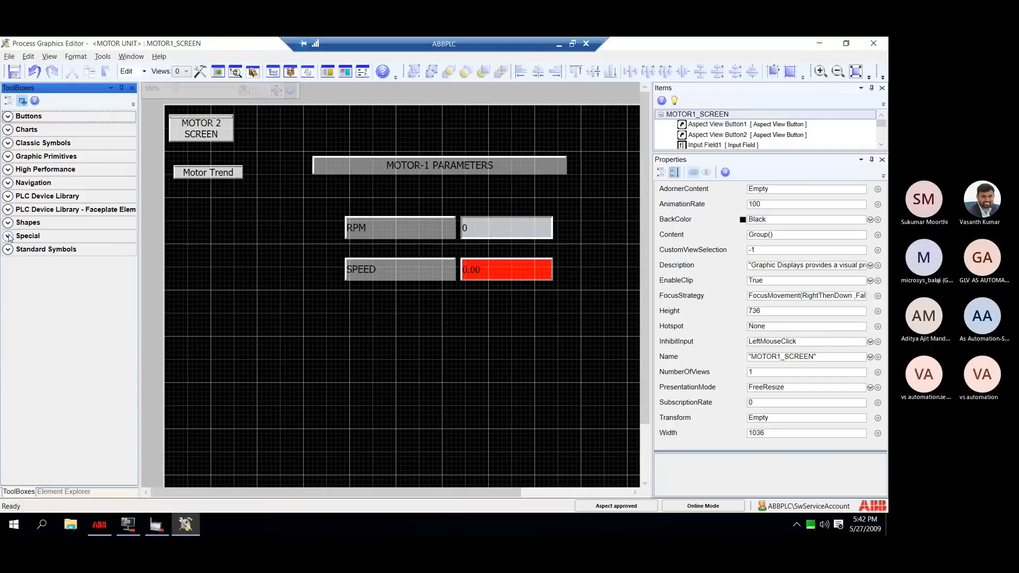
{"action": "left_click", "coordinate": [8, 236]}
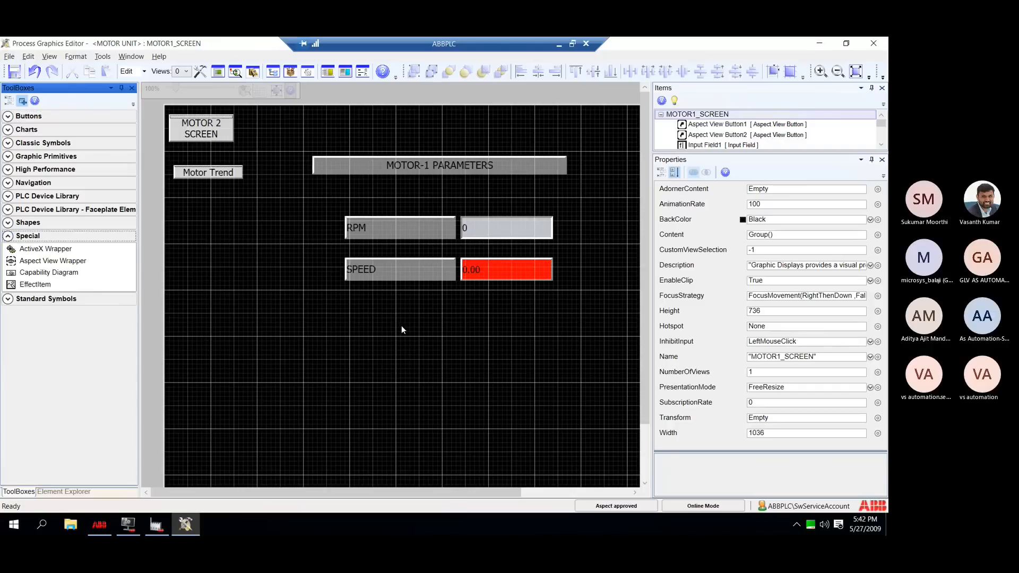
{"action": "left_click", "coordinate": [36, 262]}
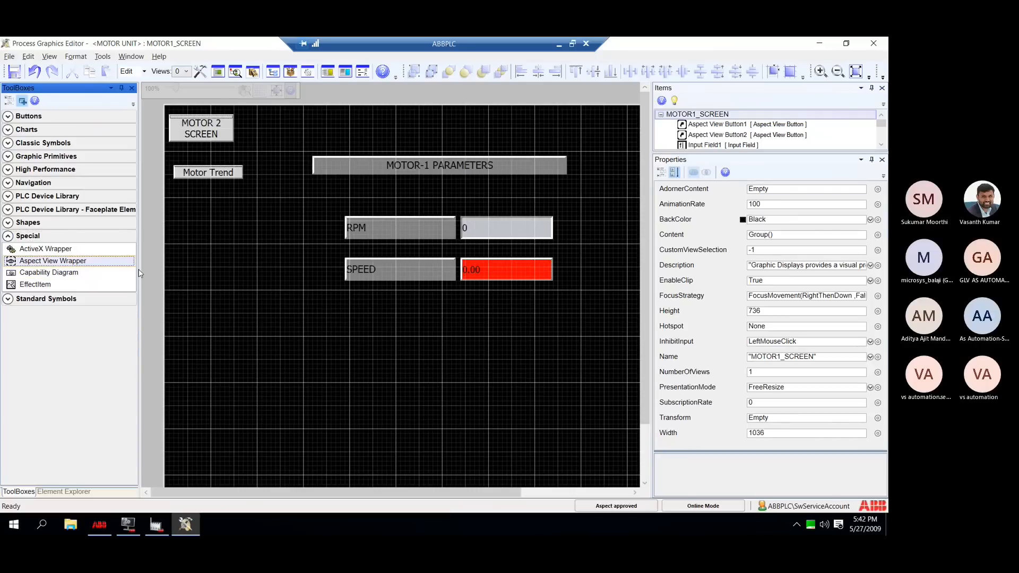
{"action": "left_click_drag", "start_coordinate": [210, 292], "coordinate": [605, 474]}
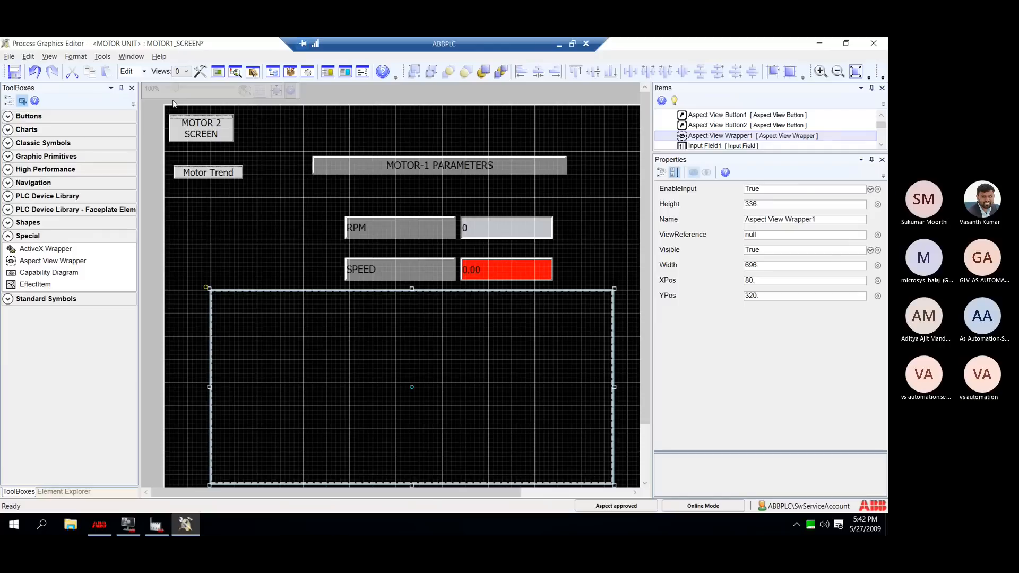
{"action": "left_click_drag", "start_coordinate": [175, 88], "coordinate": [171, 91]}
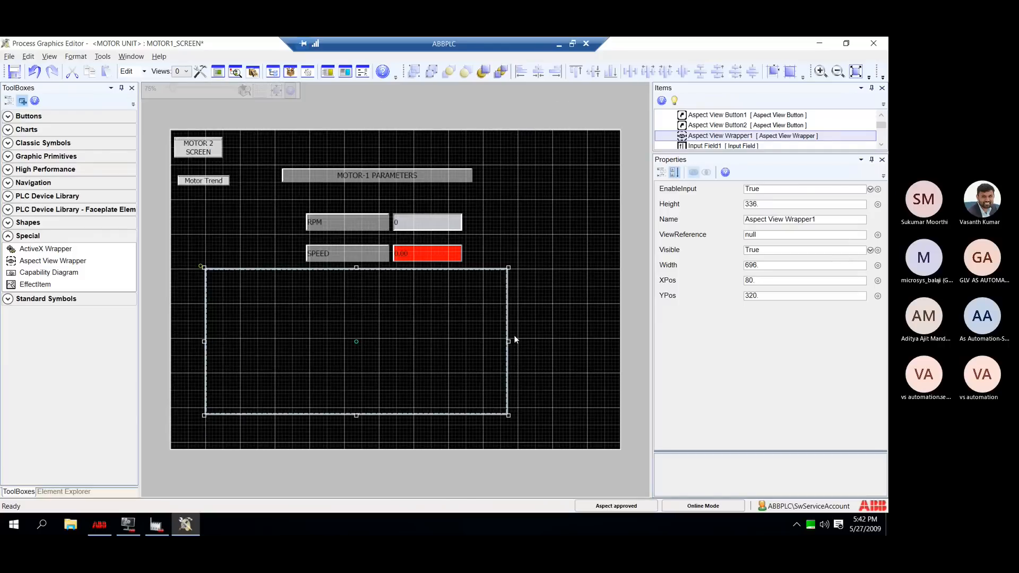
{"action": "left_click_drag", "start_coordinate": [508, 342], "coordinate": [588, 341]}
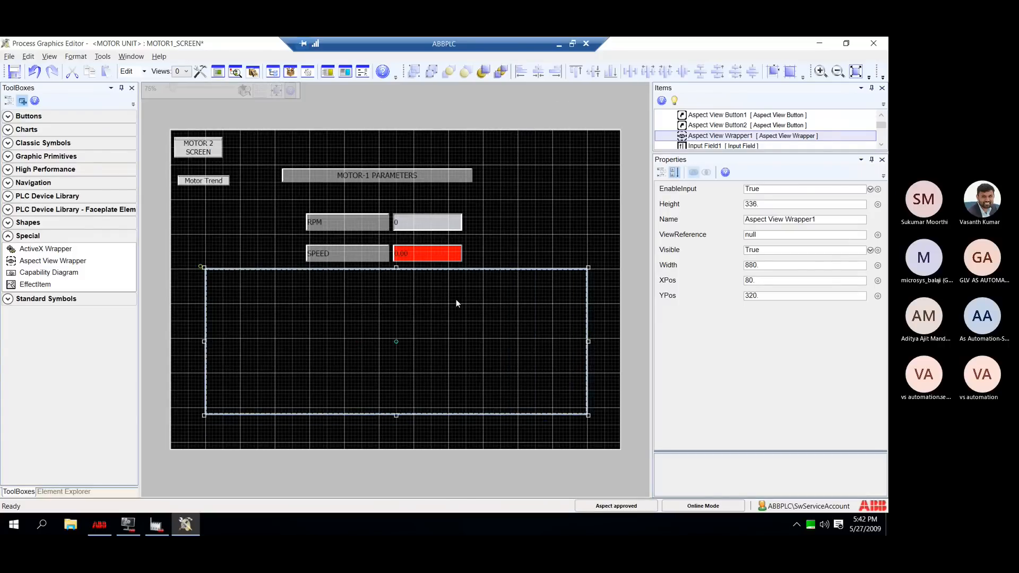
Set the wrapper's ViewReference to the Motor_Trend Main View, then save MOTOR1_SCREEN and close the graphics editor.
{"action": "left_click", "coordinate": [877, 235]}
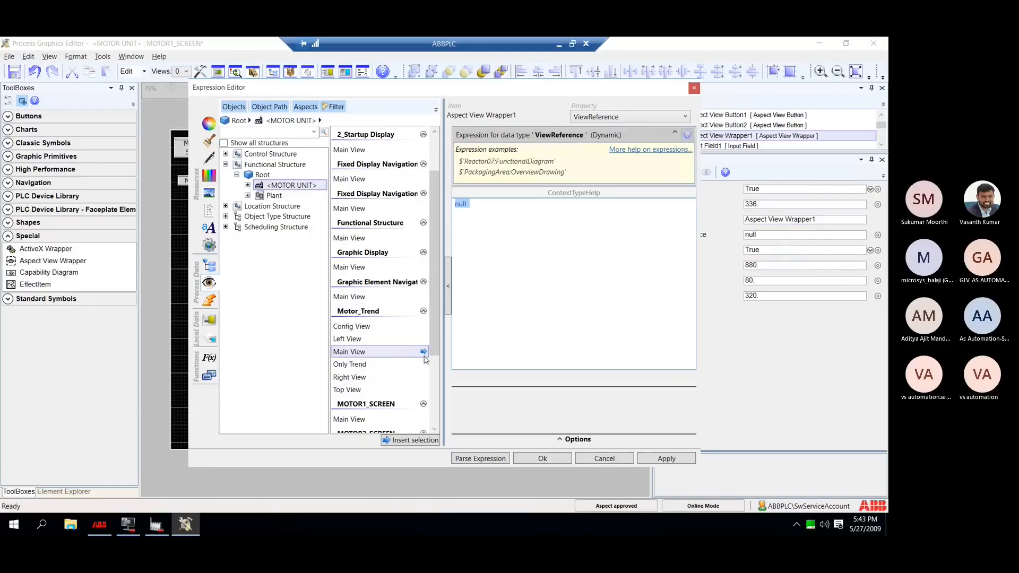
{"action": "left_click", "coordinate": [424, 352]}
{"action": "left_click", "coordinate": [475, 459]}
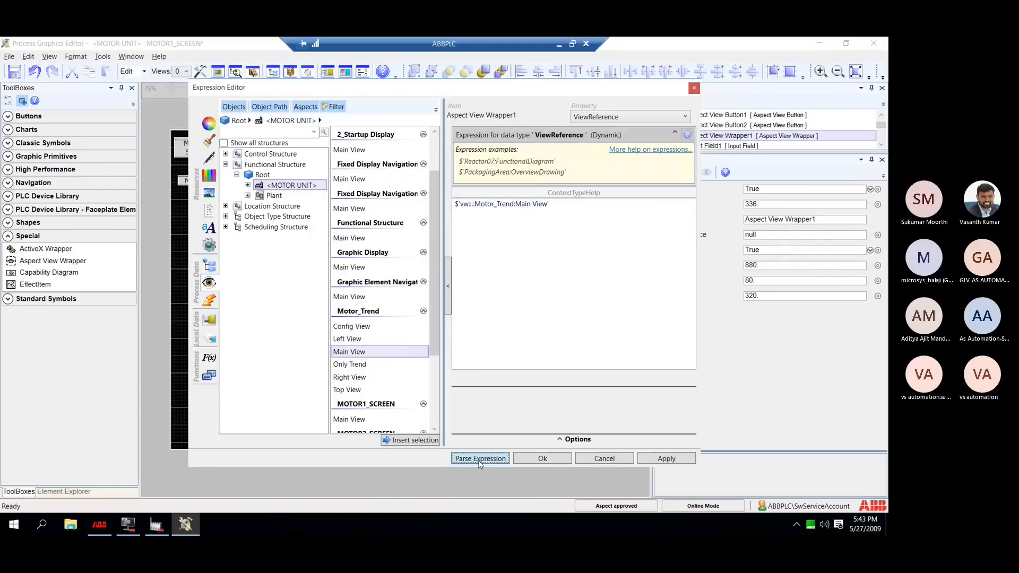
{"action": "left_click", "coordinate": [665, 458]}
{"action": "left_click", "coordinate": [542, 458]}
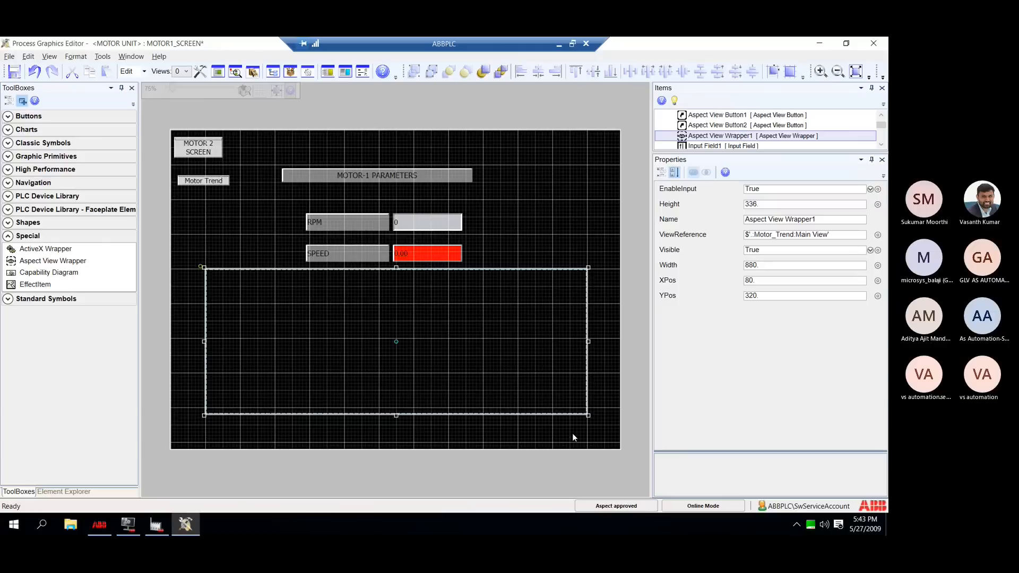
{"action": "left_click", "coordinate": [14, 72]}
{"action": "left_click", "coordinate": [873, 43]}
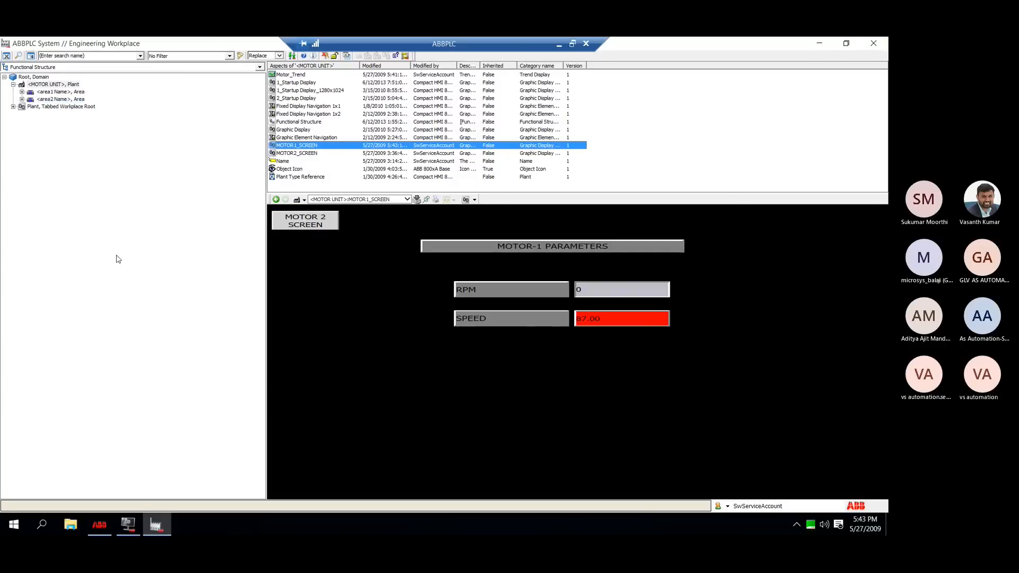
Cancel the Basic History Services properties, minimize the open windows and open the Operator Workplace maximized.
{"action": "left_click", "coordinate": [818, 44]}
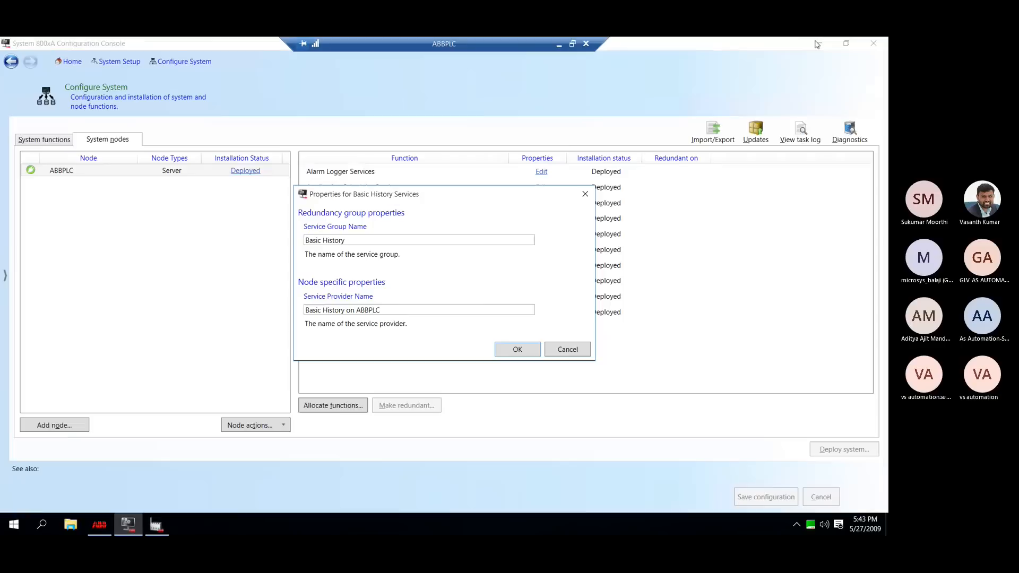
{"action": "left_click", "coordinate": [566, 349]}
{"action": "left_click", "coordinate": [819, 43]}
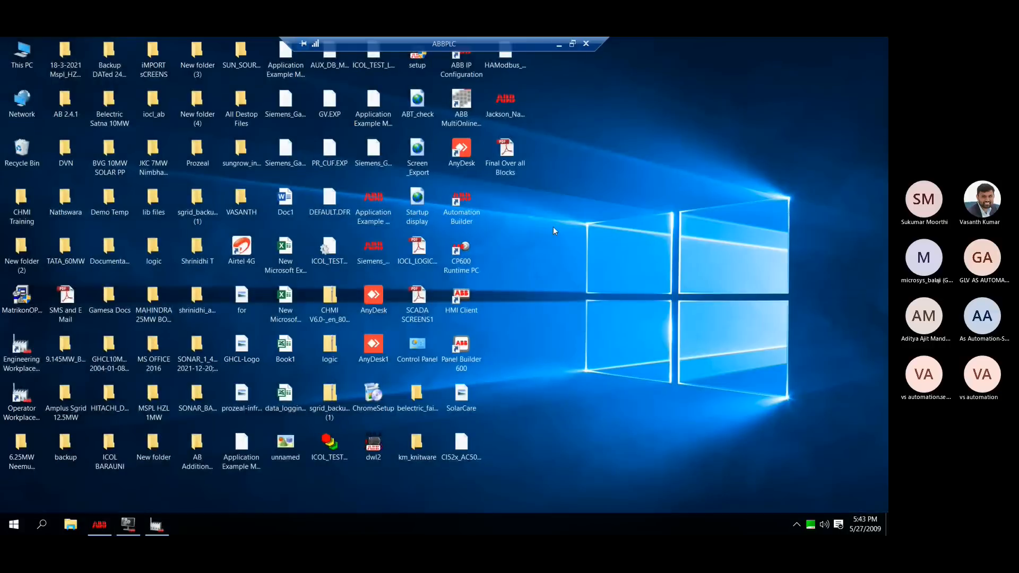
{"action": "double_click", "coordinate": [14, 395]}
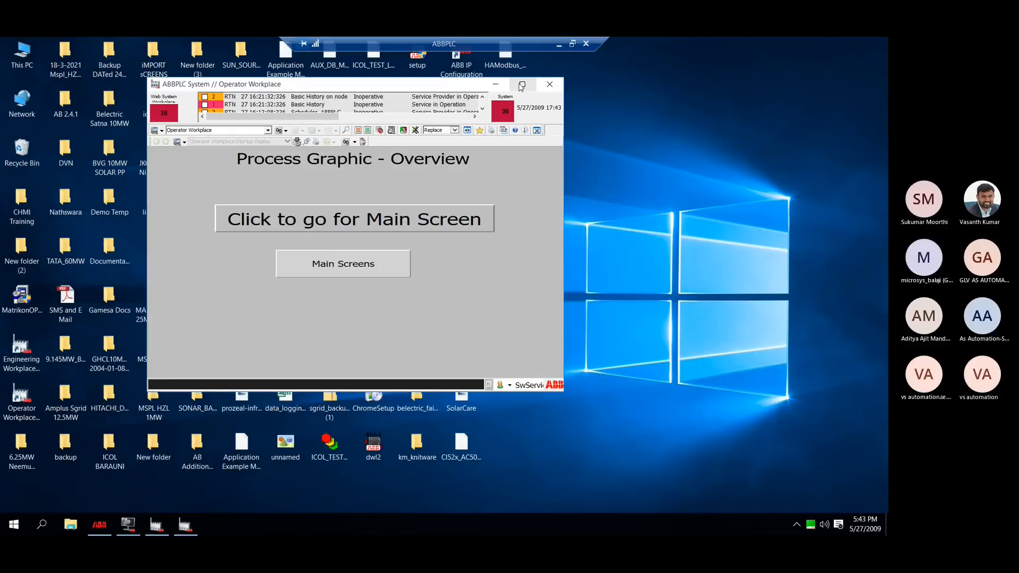
{"action": "left_click", "coordinate": [522, 85]}
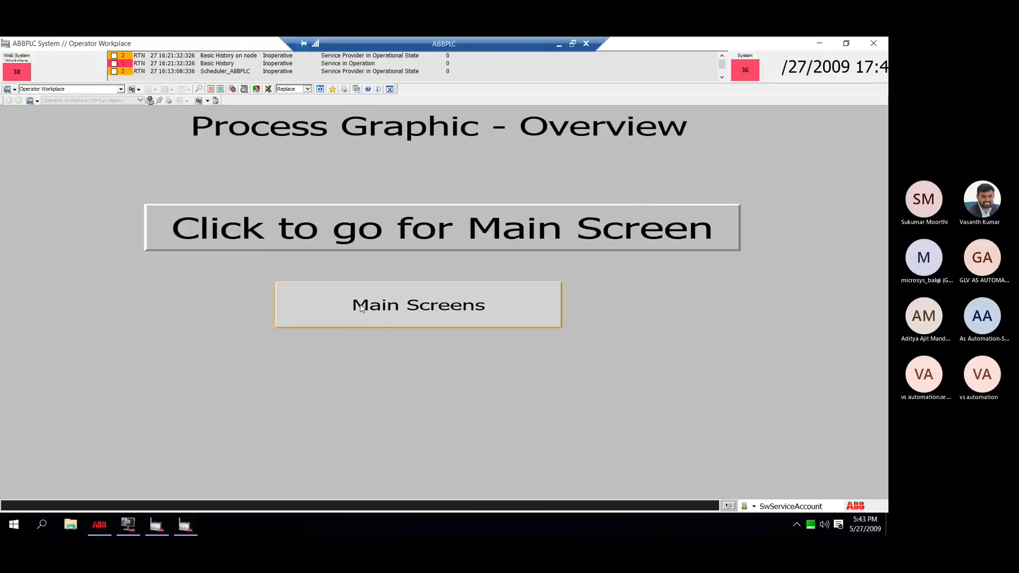
Go to the main screen and open the Motor Trend display from its button, maximized.
{"action": "left_click", "coordinate": [361, 308]}
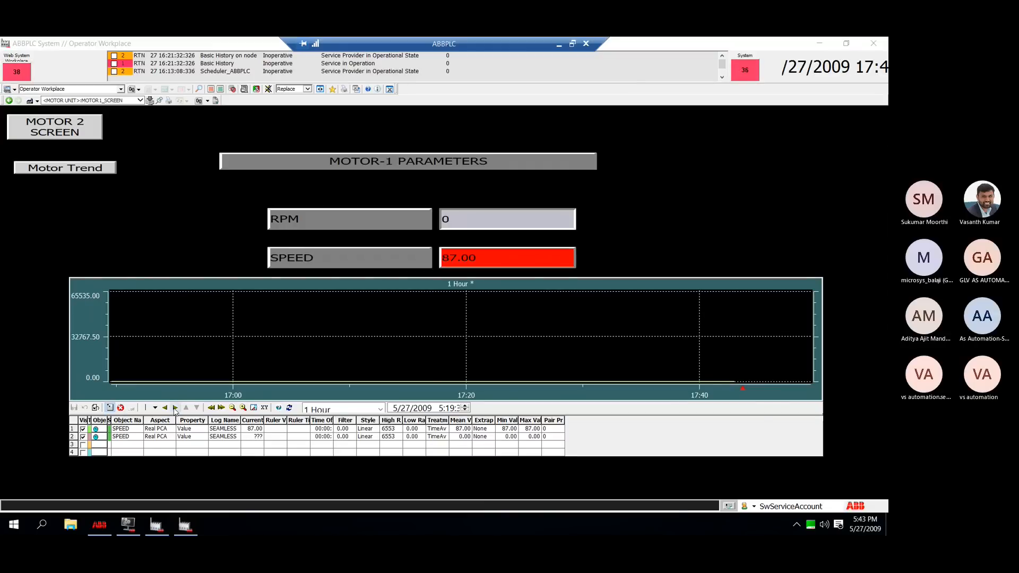
{"action": "left_click", "coordinate": [106, 173]}
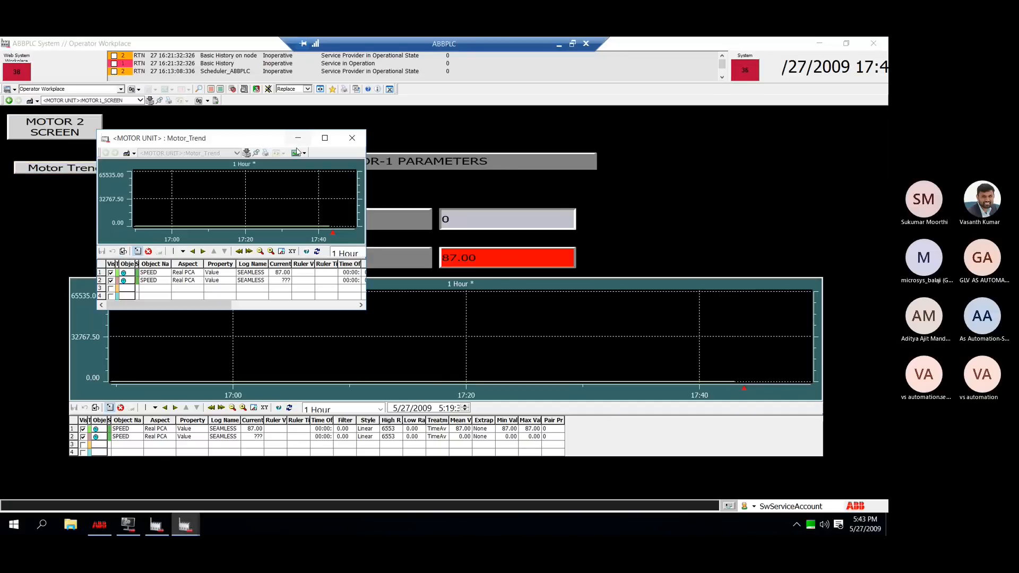
{"action": "left_click", "coordinate": [325, 138]}
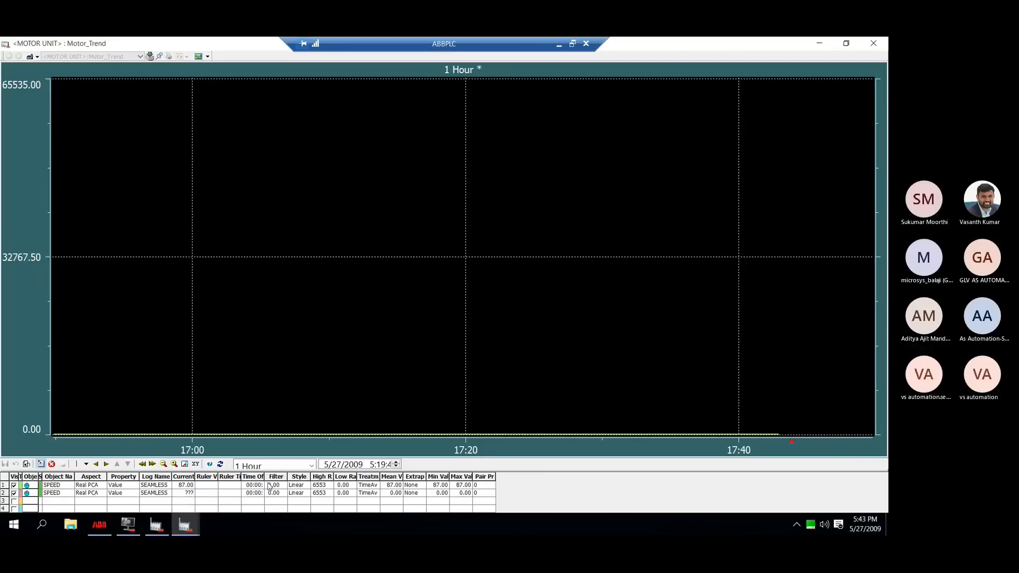
Widen the trend table's Time Offset, Status, Object Icon, Visible, Trace Color and Treatment columns.
{"action": "left_click_drag", "start_coordinate": [264, 476], "coordinate": [307, 474]}
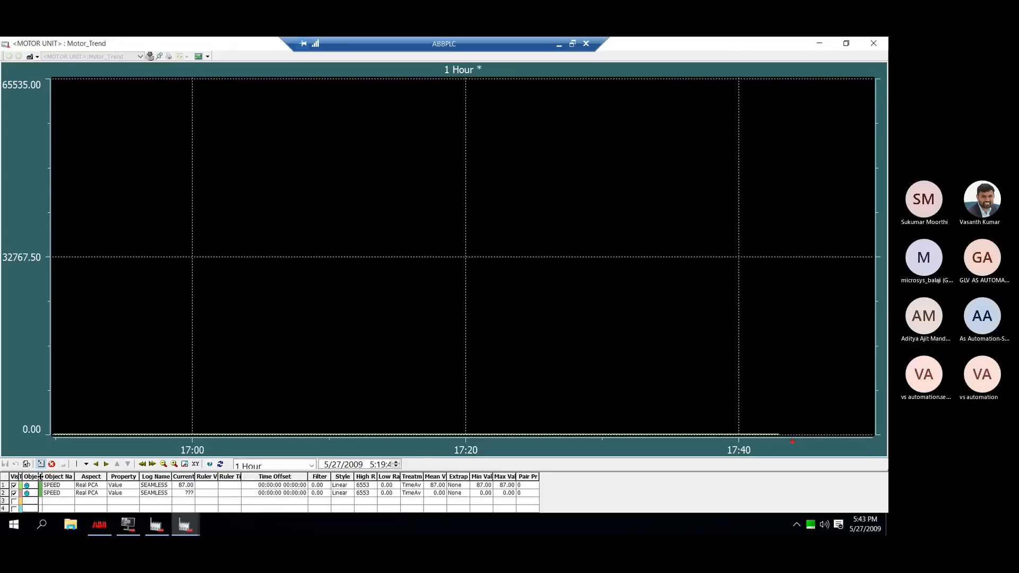
{"action": "left_click_drag", "start_coordinate": [41, 476], "coordinate": [101, 476]}
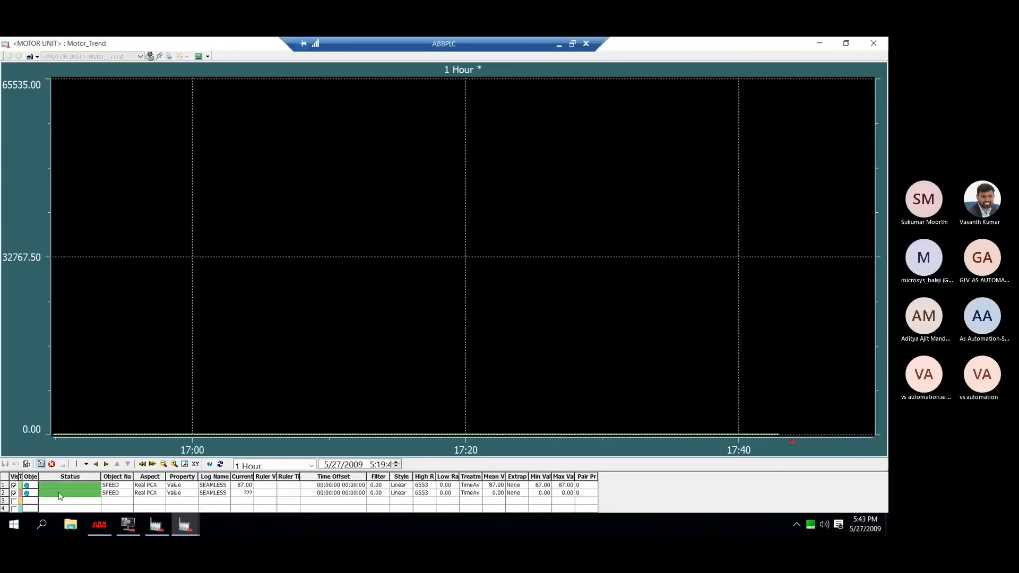
{"action": "double_click", "coordinate": [36, 477]}
{"action": "left_click_drag", "start_coordinate": [19, 476], "coordinate": [69, 476]}
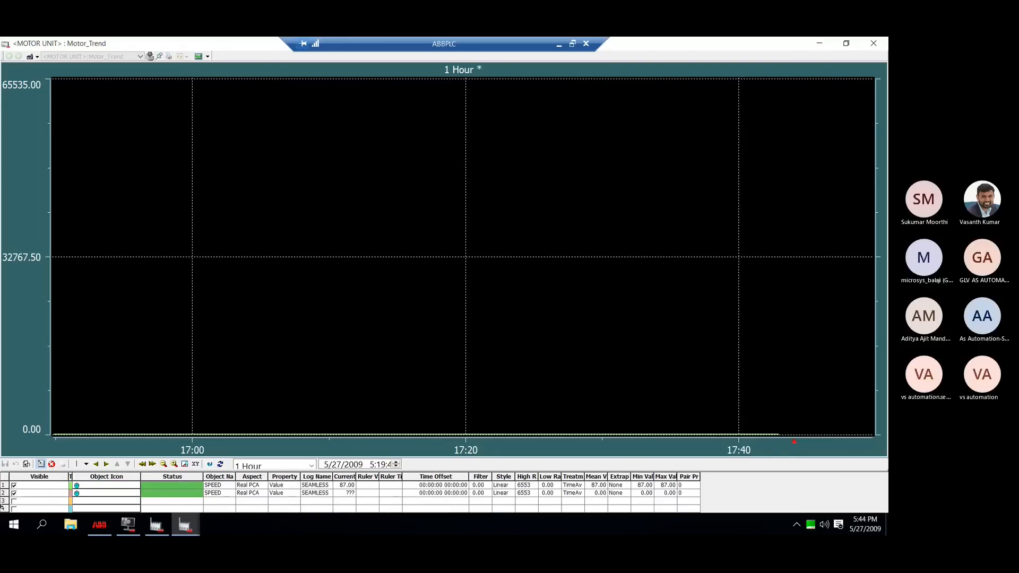
{"action": "double_click", "coordinate": [70, 476]}
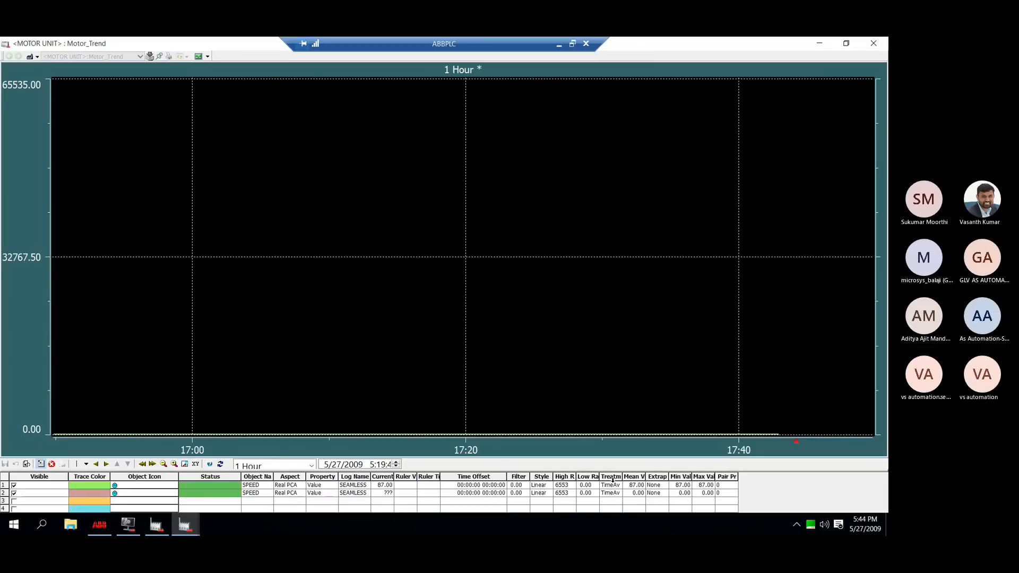
{"action": "left_click_drag", "start_coordinate": [623, 476], "coordinate": [663, 476]}
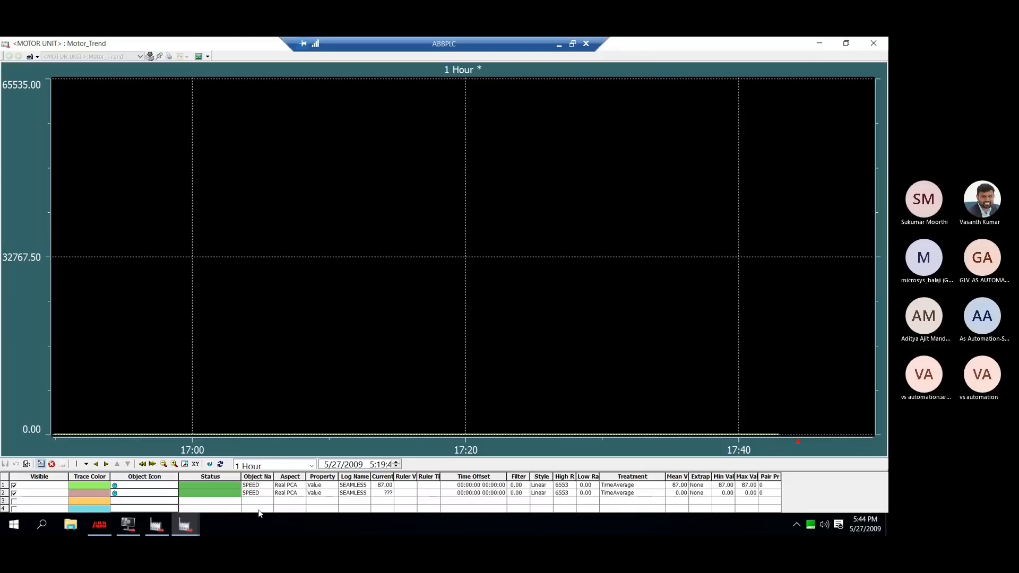
Check the motor variables online in Automation Builder's PLC_PRG, and return to MOTOR1_SCREEN in the Operator Workplace.
{"action": "left_click", "coordinate": [98, 527]}
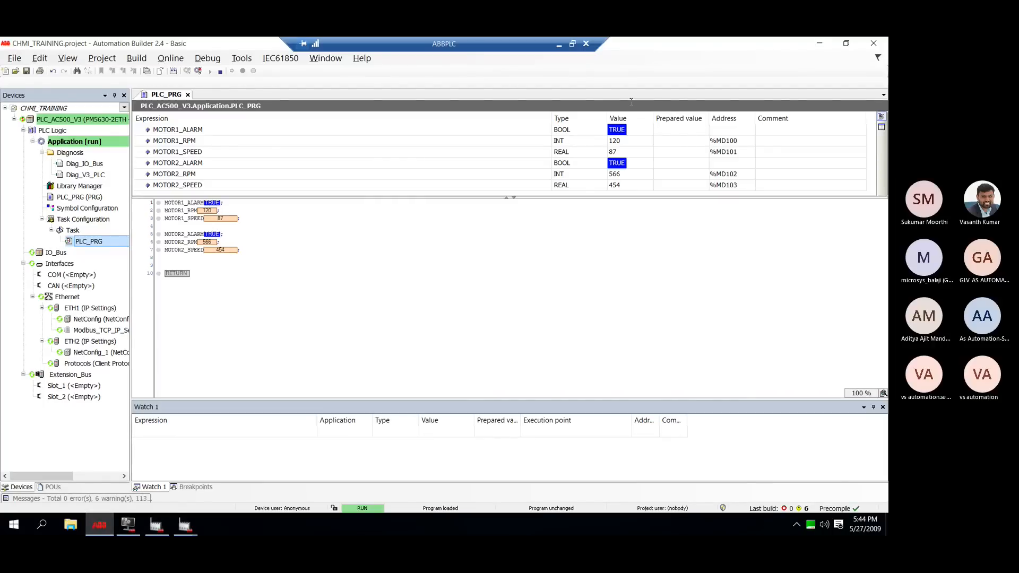
{"action": "mouse_move", "coordinate": [180, 529]}
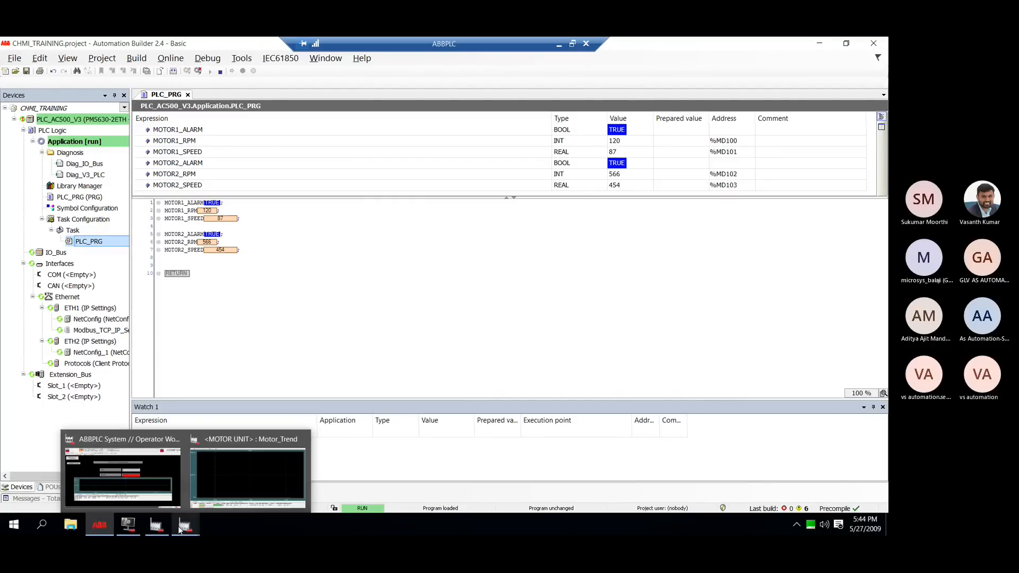
{"action": "left_click", "coordinate": [124, 477]}
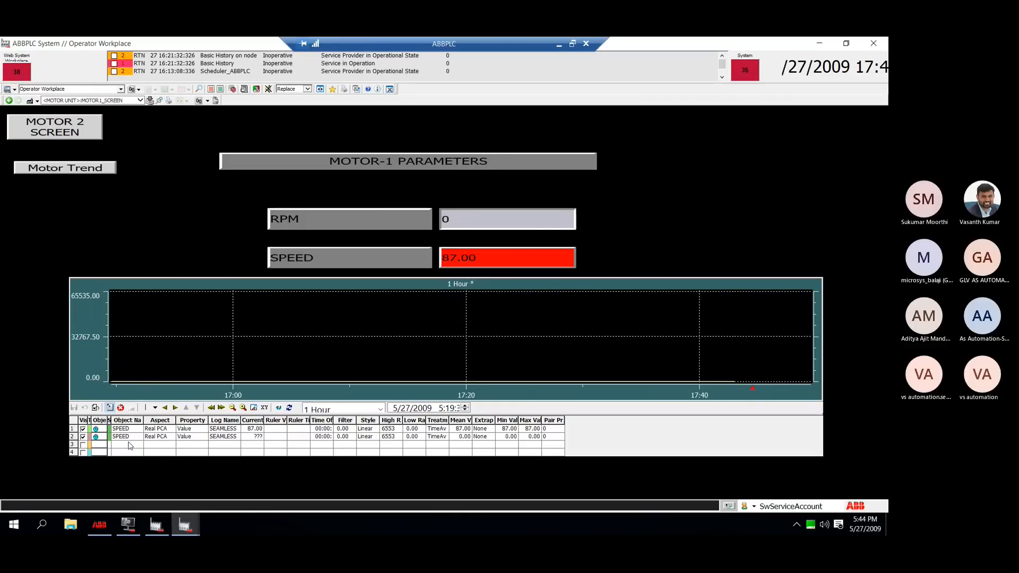
{"action": "left_click", "coordinate": [139, 421]}
{"action": "left_click_drag", "start_coordinate": [139, 420], "coordinate": [159, 420]}
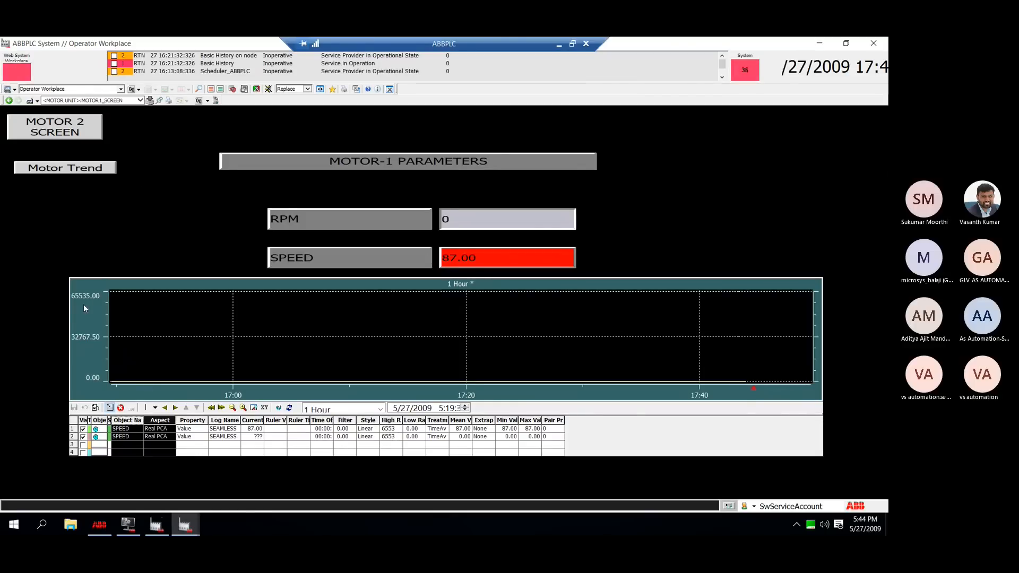
Set the embedded trend's High Range to 100 for the first SPEED trace and 200 for the second.
{"action": "left_click", "coordinate": [393, 429]}
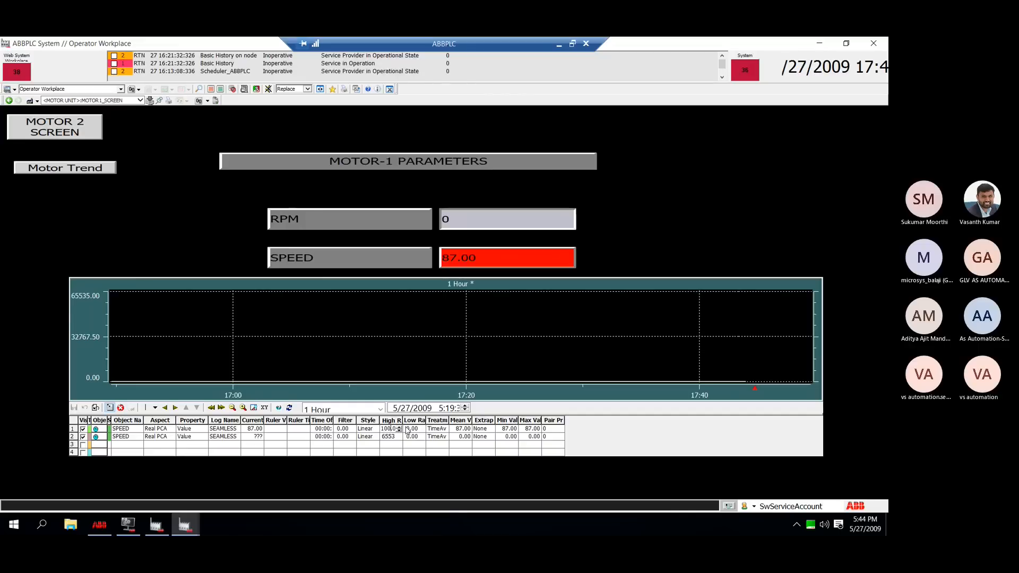
{"action": "type", "text": "100"}
{"action": "left_click", "coordinate": [408, 429]}
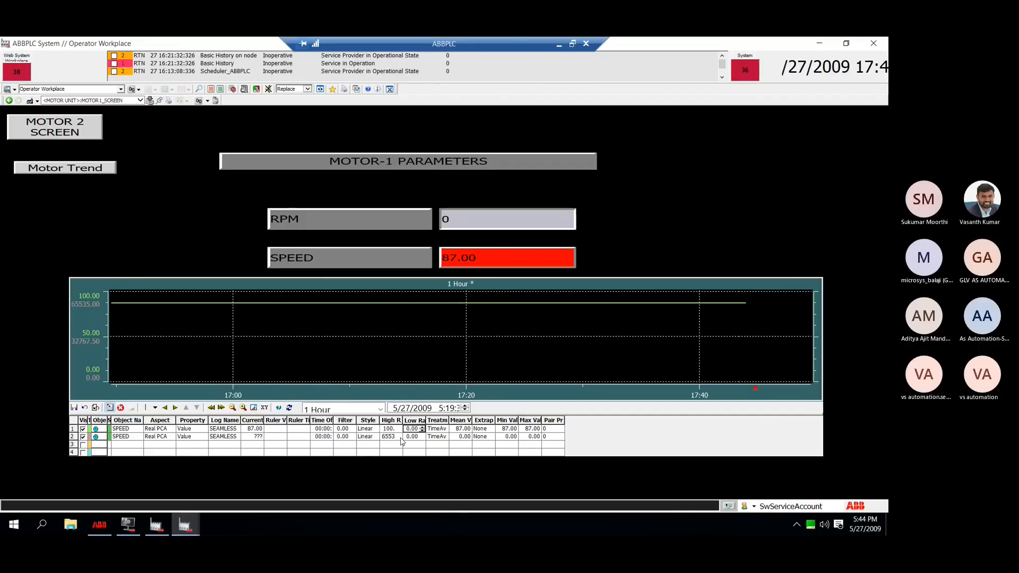
{"action": "left_click", "coordinate": [413, 436]}
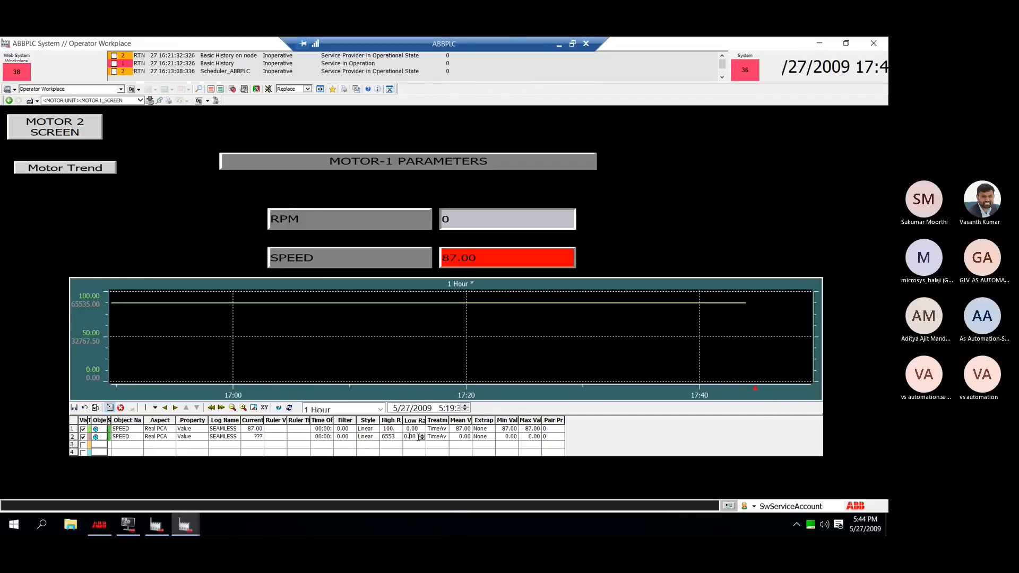
{"action": "left_click", "coordinate": [391, 436]}
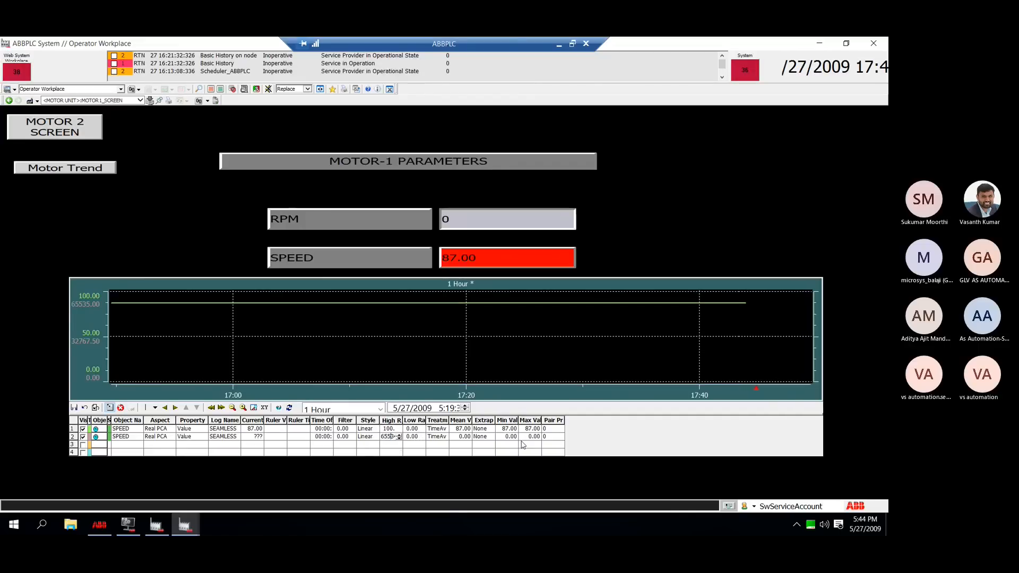
{"action": "key", "text": "BackSpace"}
{"action": "key", "text": "BackSpace"}
{"action": "key", "text": "BackSpace"}
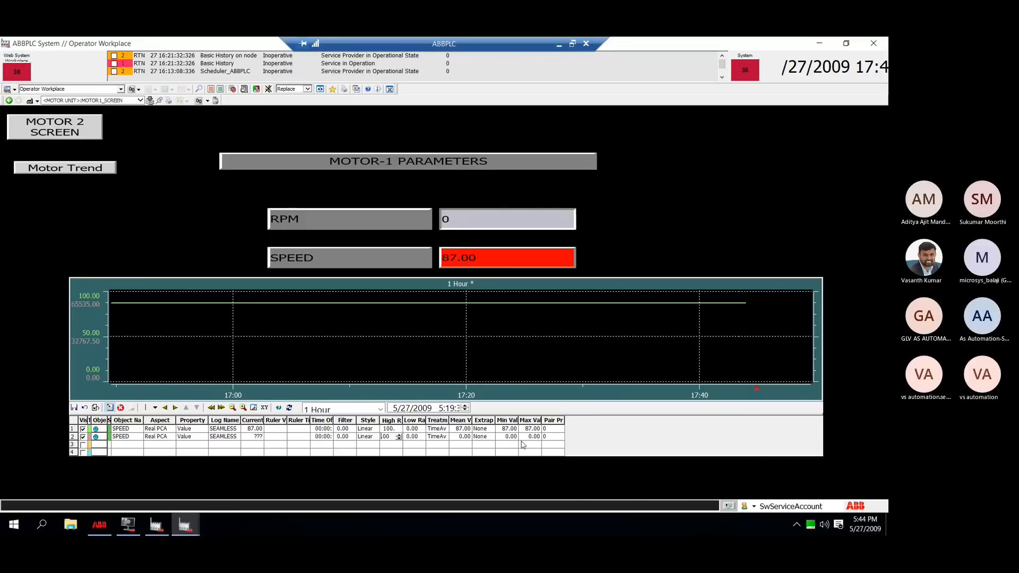
{"action": "type", "text": "2"}
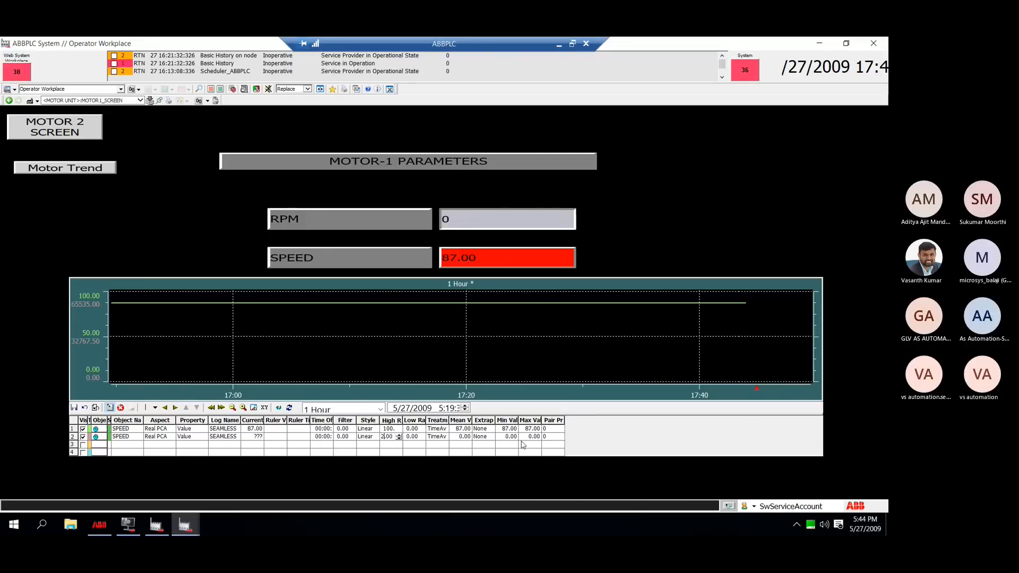
{"action": "type", "text": "00"}
{"action": "key", "text": "Tab"}
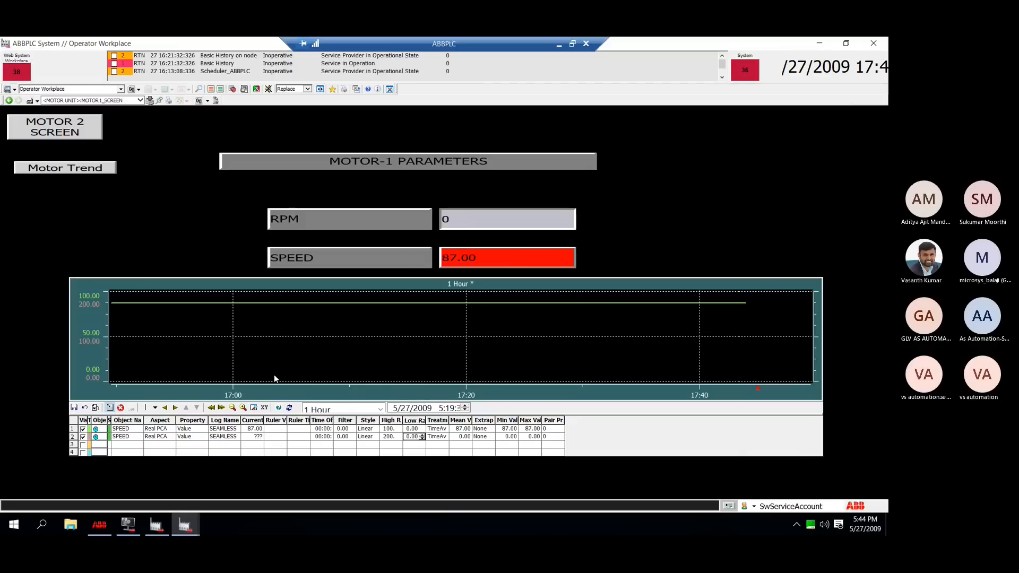
Open MOTOR2_SCREEN from MOTOR1_SCREEN, view its parameters maximized, and close it again.
{"action": "left_click", "coordinate": [37, 137]}
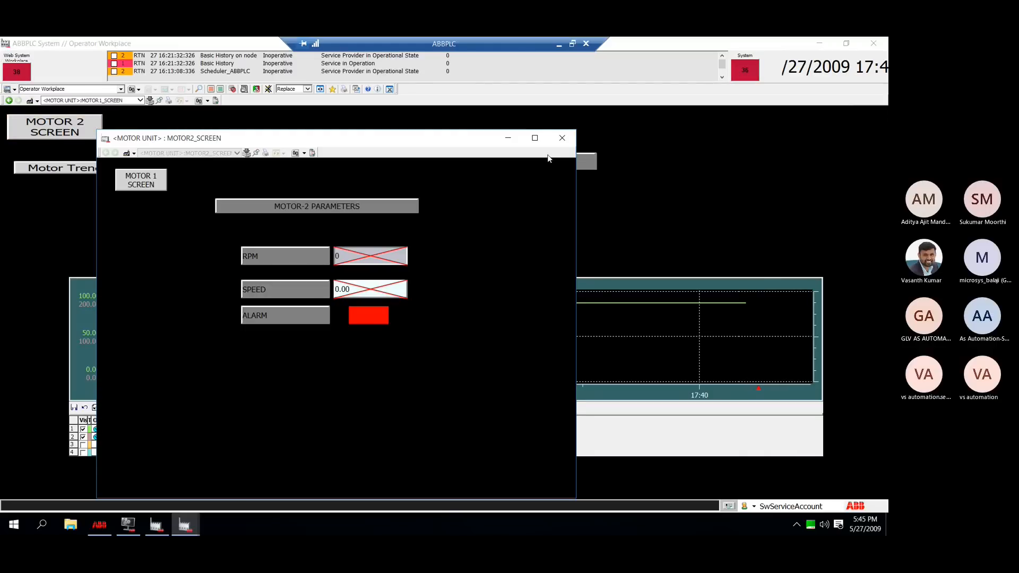
{"action": "left_click", "coordinate": [562, 138]}
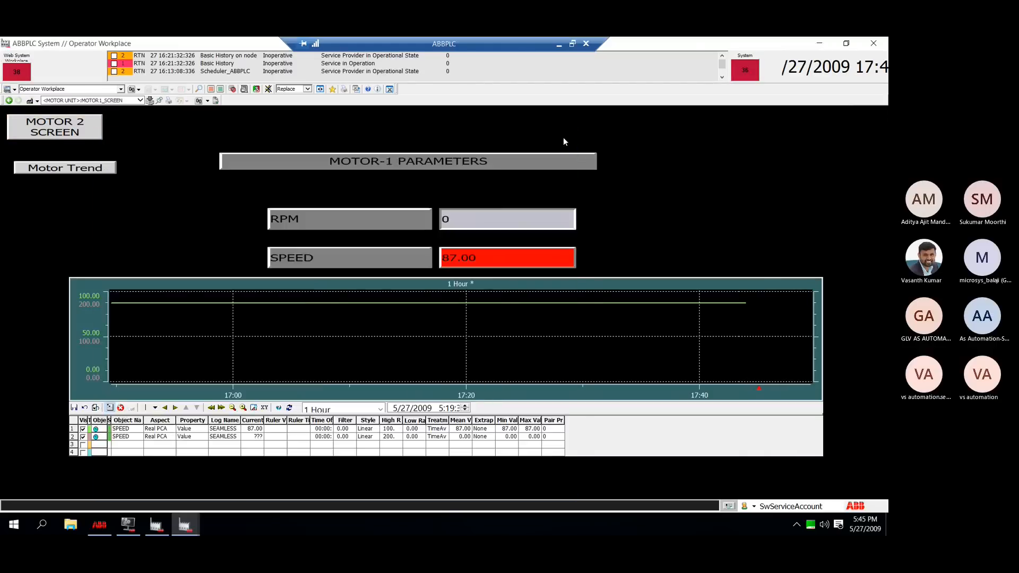
{"action": "left_click", "coordinate": [67, 128]}
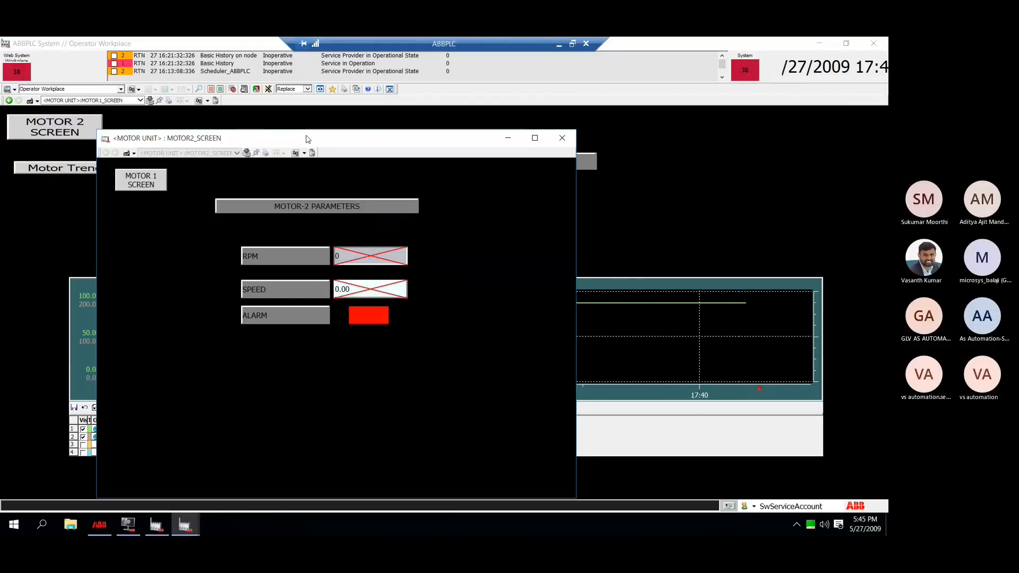
{"action": "left_click_drag", "start_coordinate": [307, 139], "coordinate": [473, 105]}
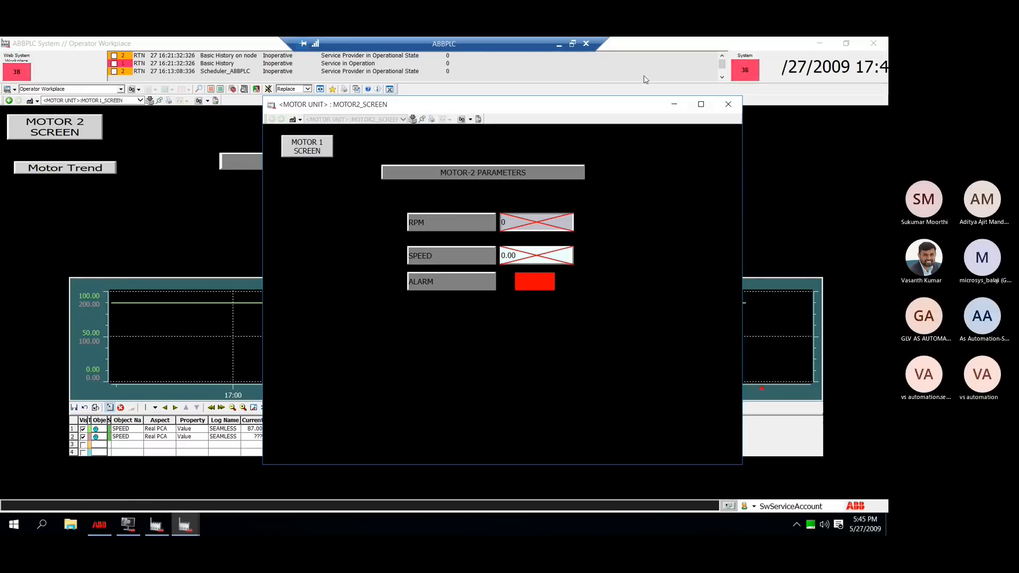
{"action": "double_click", "coordinate": [581, 106]}
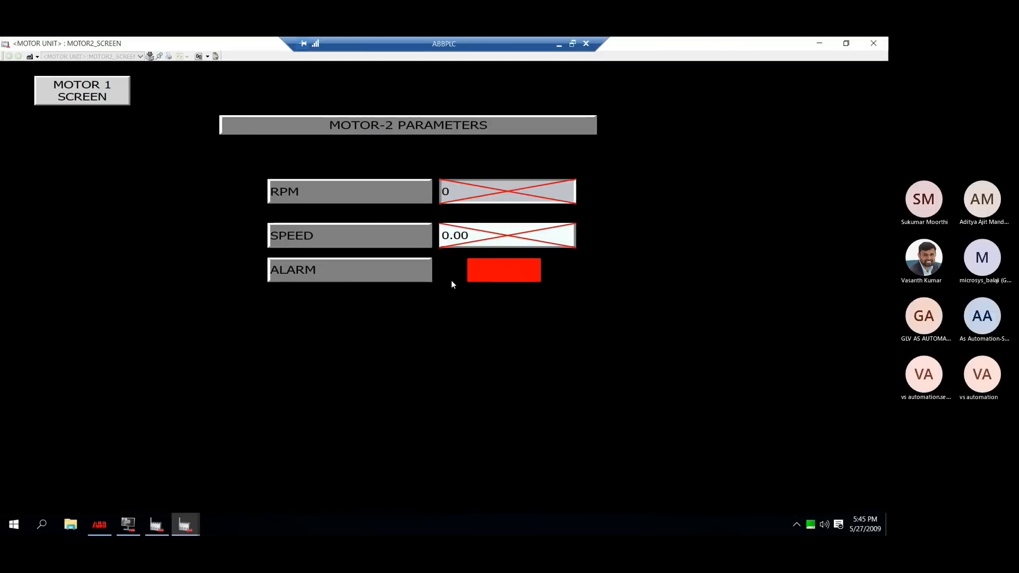
{"action": "left_click", "coordinate": [873, 43]}
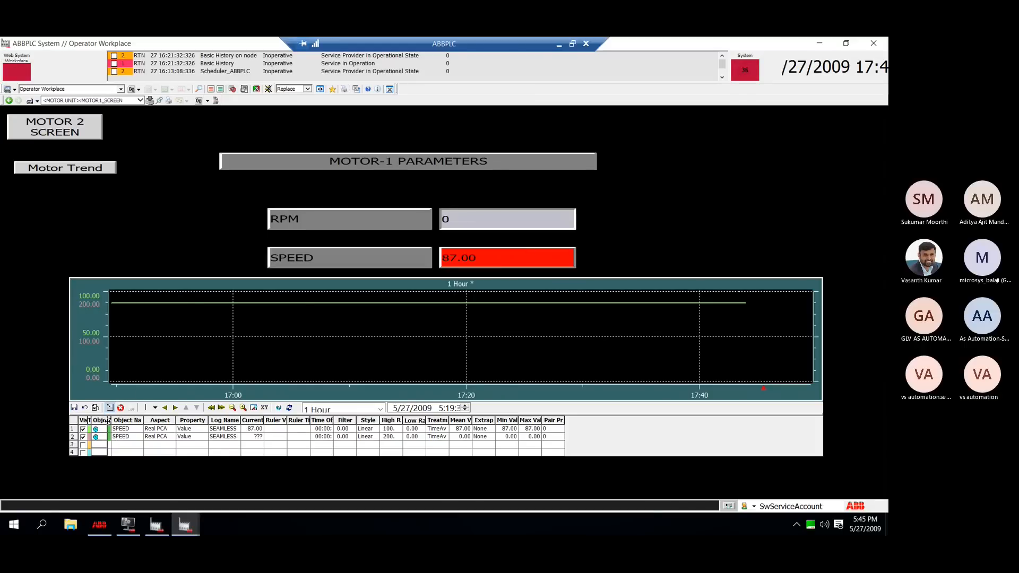
Widen the embedded trend table's Status, Object Name and Aspect columns, and place a ruler on the trend shortly after 17:00.
{"action": "left_click_drag", "start_coordinate": [107, 420], "coordinate": [153, 420]}
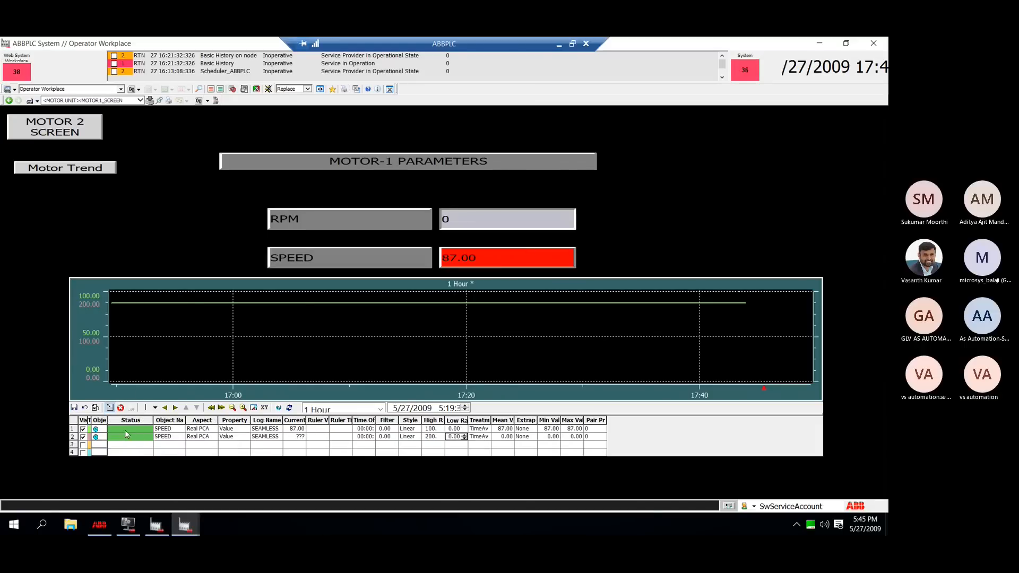
{"action": "double_click", "coordinate": [185, 420]}
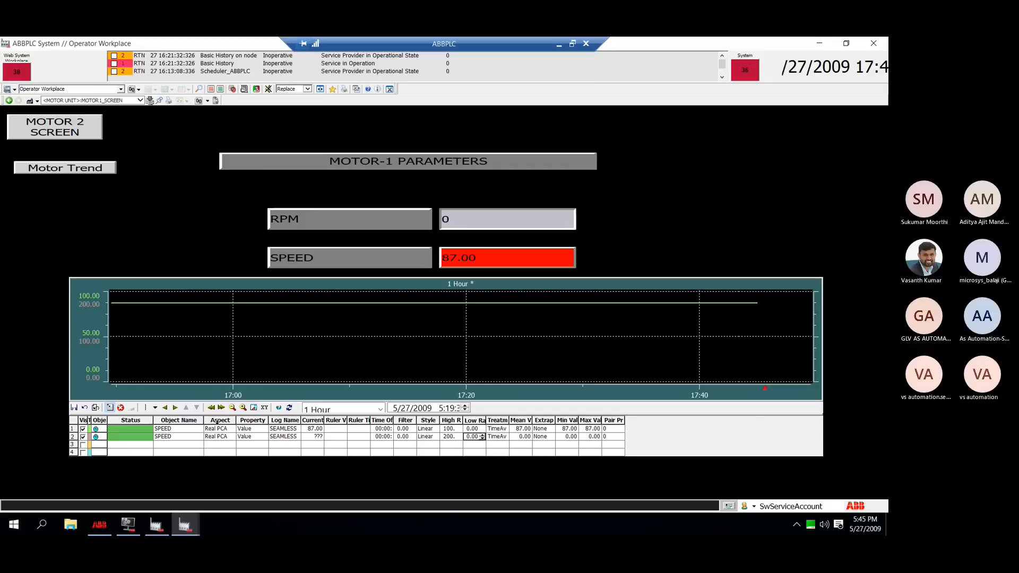
{"action": "left_click_drag", "start_coordinate": [204, 421], "coordinate": [264, 420]}
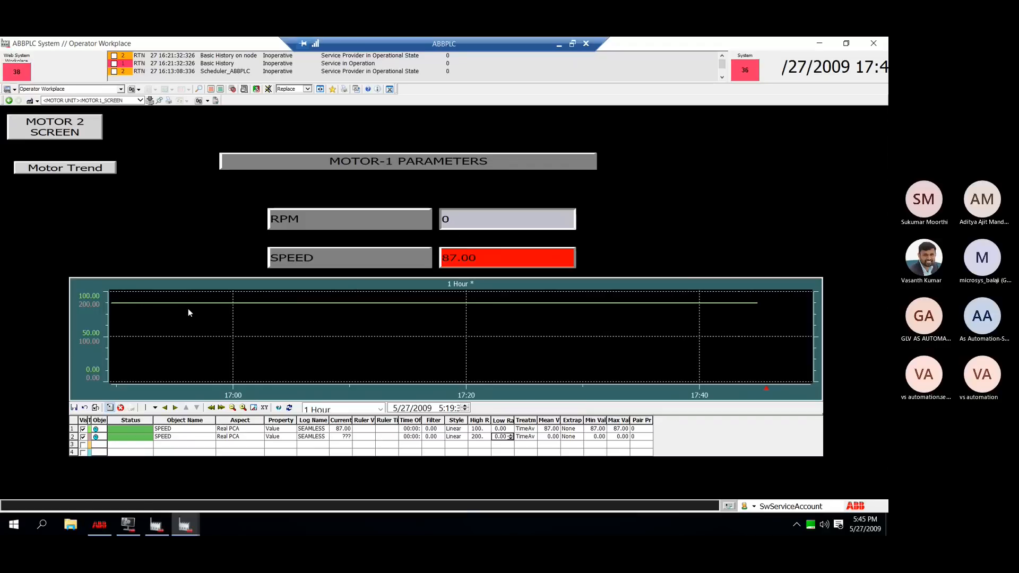
{"action": "left_click_drag", "start_coordinate": [224, 313], "coordinate": [283, 313]}
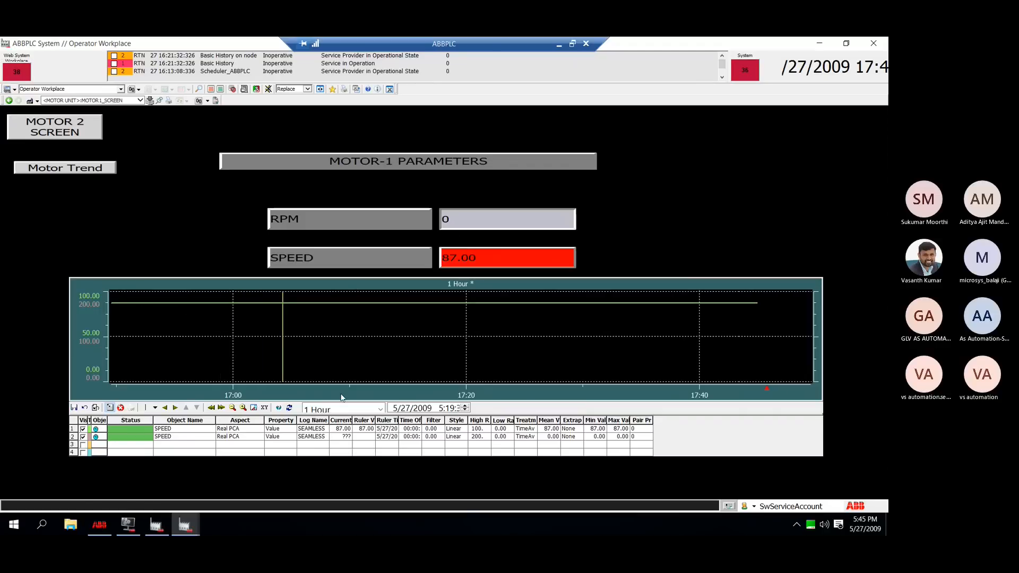
In Automation Builder, prepare the value 90 for MOTOR1_SPEED in PLC_PRG and write it to the controller.
{"action": "left_click", "coordinate": [104, 523]}
{"action": "double_click", "coordinate": [217, 219]}
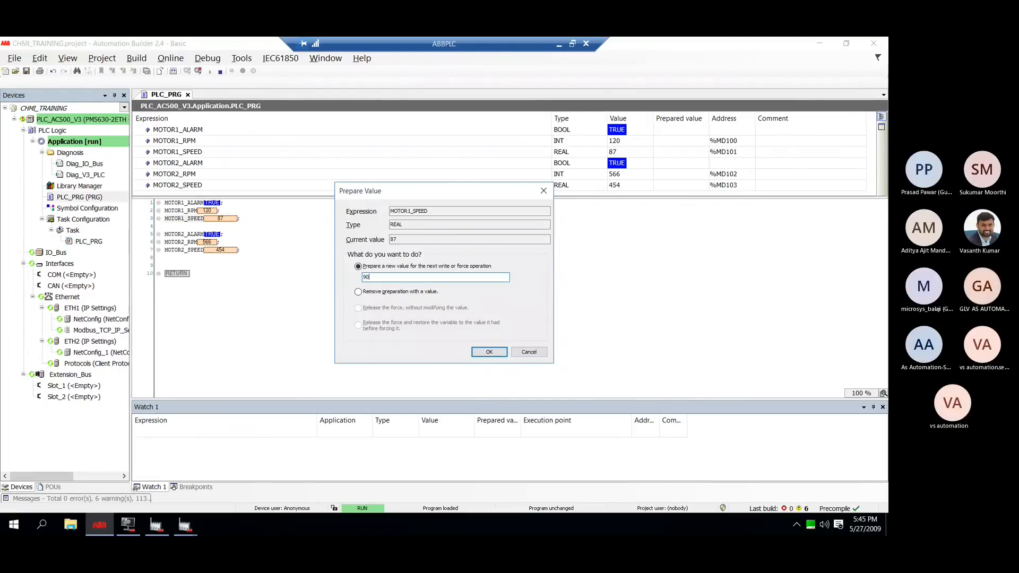
{"action": "type", "text": "90"}
{"action": "key", "text": "Return"}
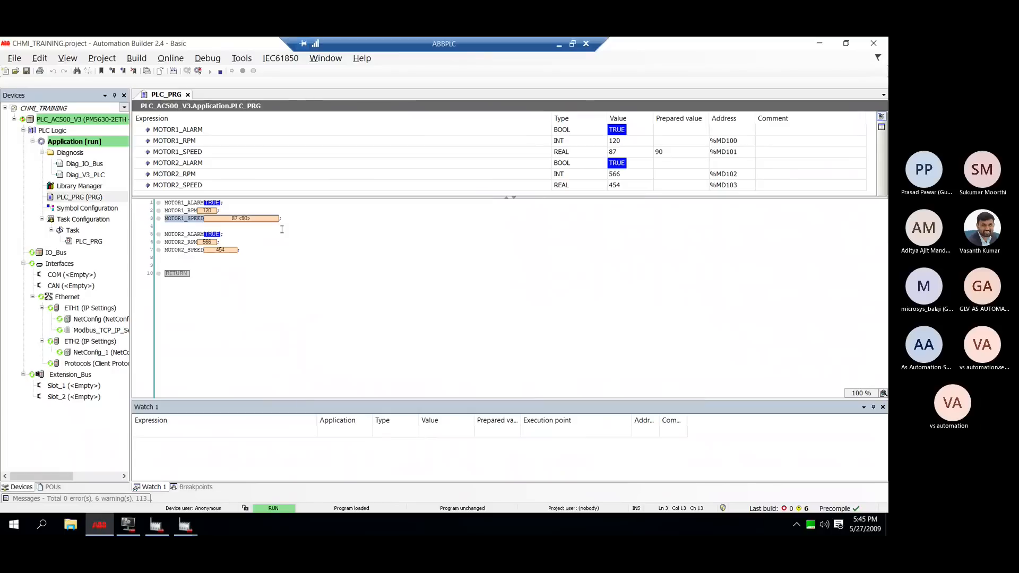
{"action": "key", "text": "ctrl+F7"}
Return to the Operator Workplace and move the trend ruler to the newest end of the SPEED trace.
{"action": "mouse_move", "coordinate": [175, 533]}
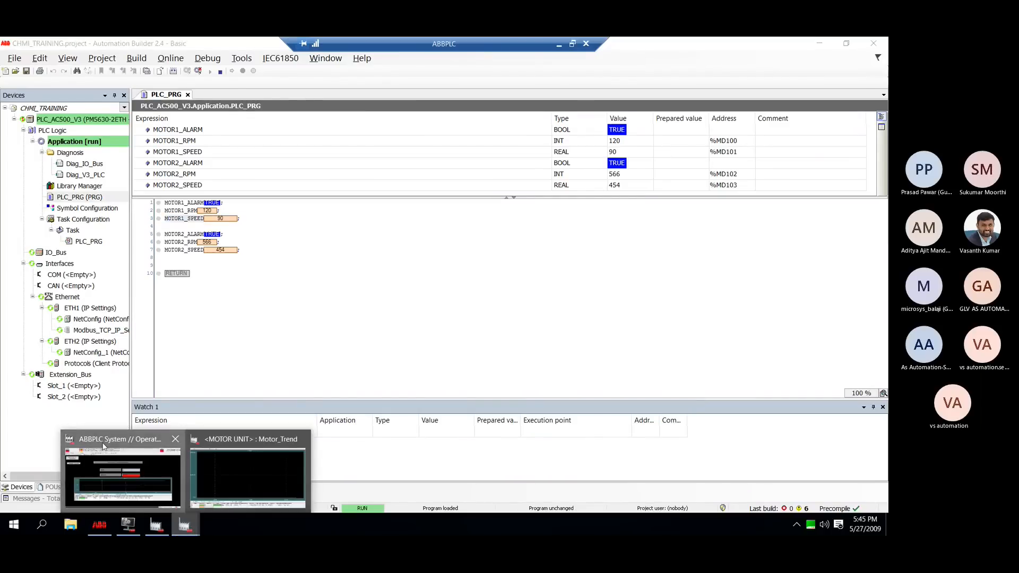
{"action": "left_click", "coordinate": [122, 472]}
{"action": "left_click_drag", "start_coordinate": [508, 319], "coordinate": [768, 334]}
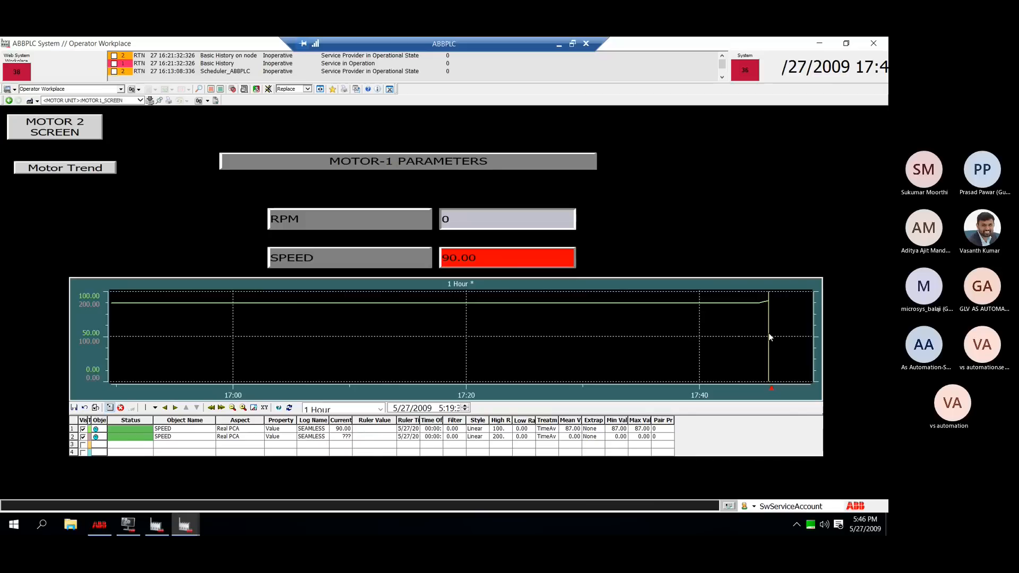
{"action": "left_click_drag", "start_coordinate": [769, 336], "coordinate": [768, 333]}
In Automation Builder, prepare the value 120 for MOTOR1_SPEED and write it to the controller.
{"action": "left_click", "coordinate": [99, 525]}
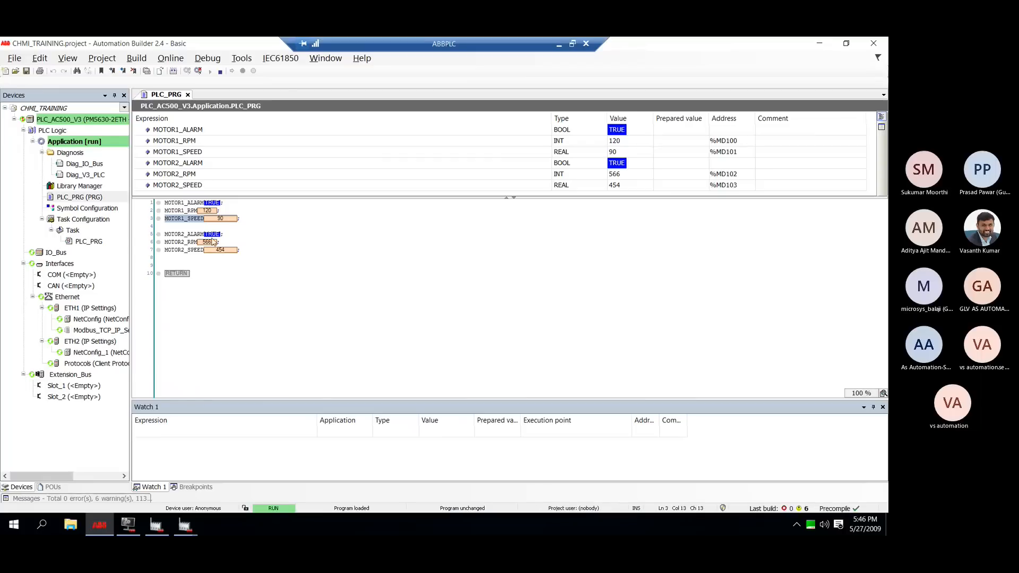
{"action": "double_click", "coordinate": [231, 219]}
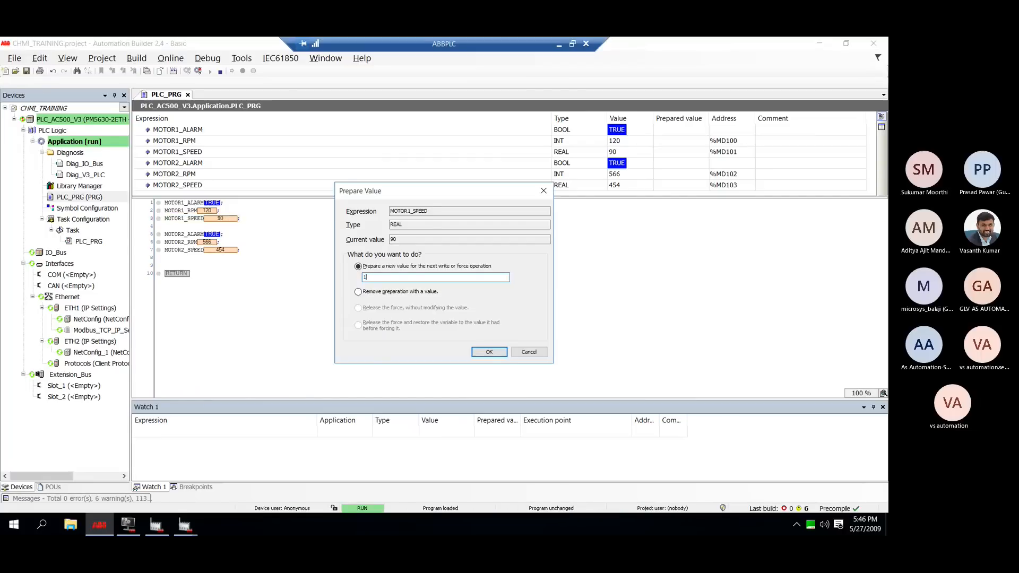
{"action": "type", "text": "120"}
{"action": "key", "text": "Return"}
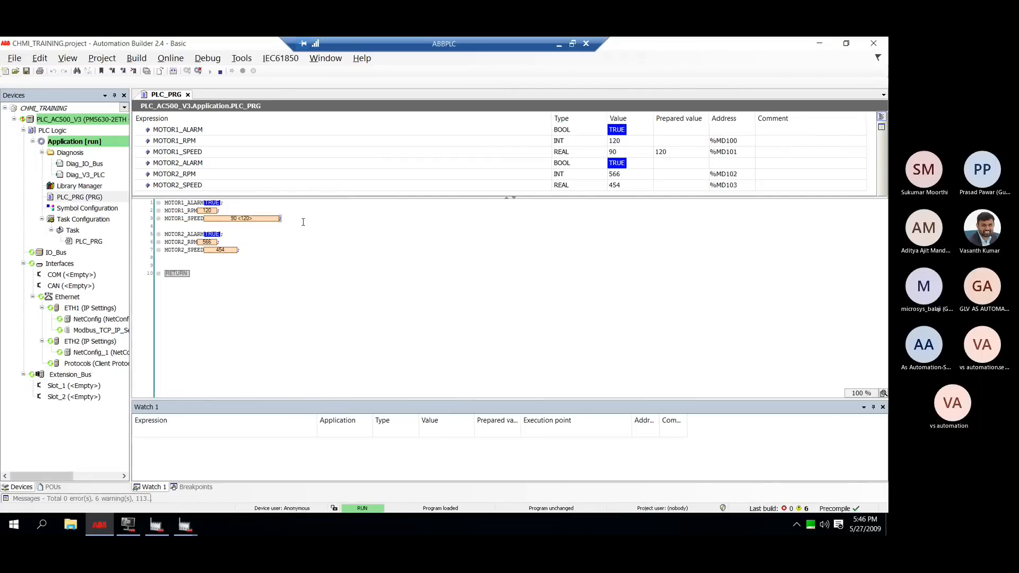
{"action": "key", "text": "ctrl+F7"}
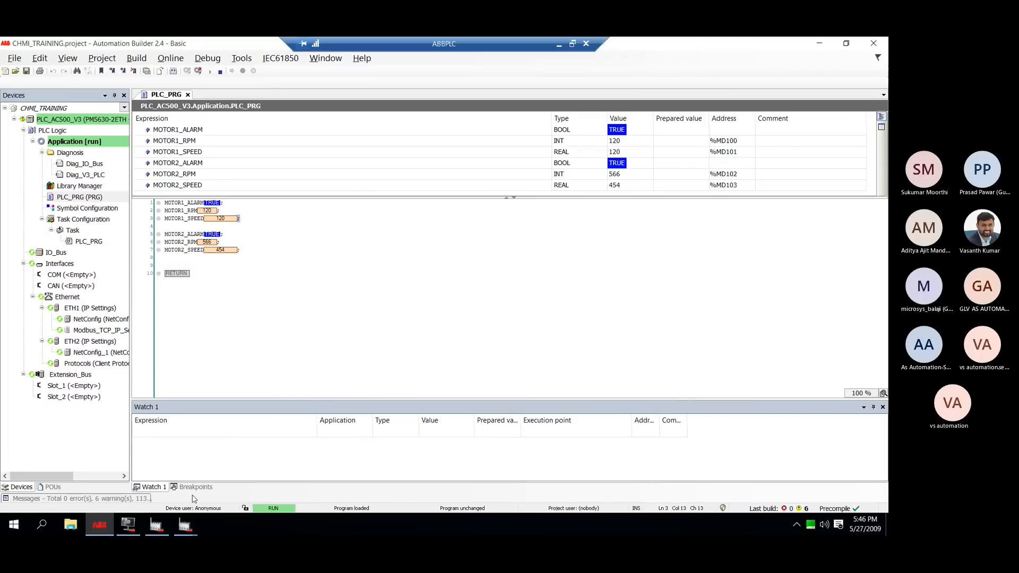
Return to the Operator Workplace and widen the embedded trend table's High Range and Current Value columns.
{"action": "mouse_move", "coordinate": [185, 524]}
{"action": "left_click", "coordinate": [118, 470]}
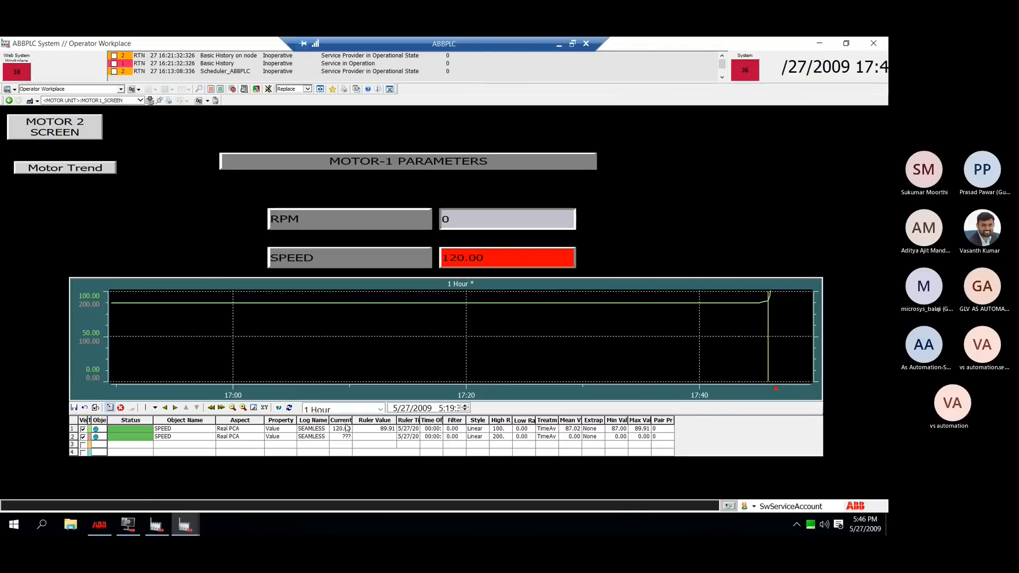
{"action": "left_click", "coordinate": [501, 428]}
{"action": "left_click_drag", "start_coordinate": [513, 416], "coordinate": [583, 417]}
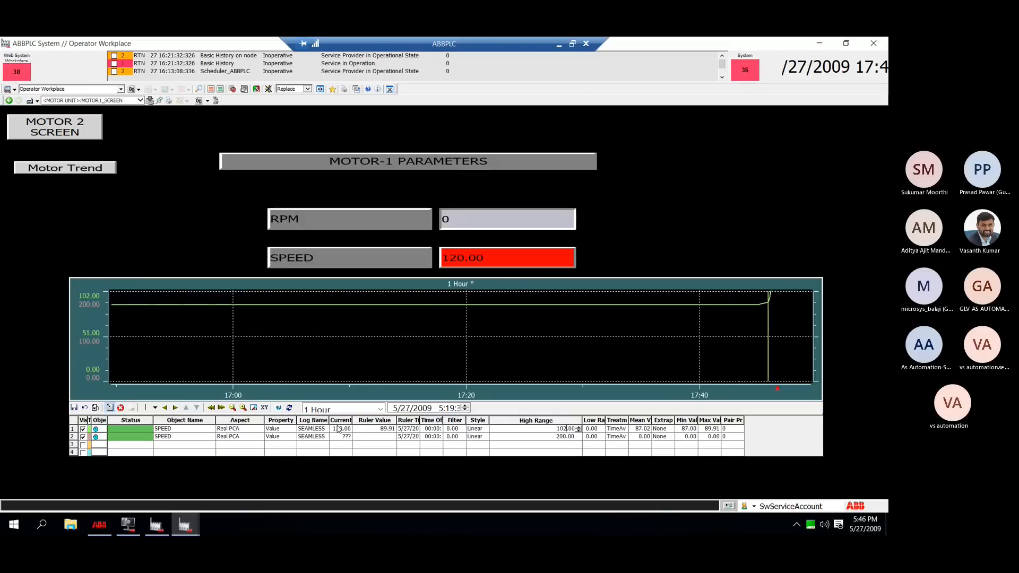
{"action": "left_click_drag", "start_coordinate": [352, 421], "coordinate": [374, 420]}
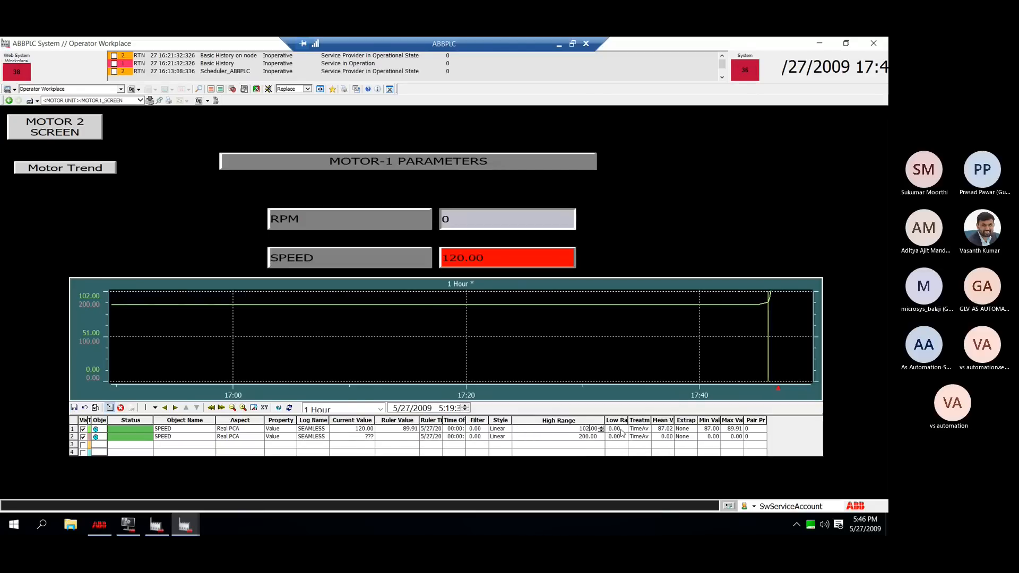
Set the first SPEED trace's High Range to 300 in the embedded trend.
{"action": "key", "text": "BackSpace"}
{"action": "key", "text": "BackSpace"}
{"action": "key", "text": "BackSpace"}
{"action": "type", "text": "300"}
{"action": "key", "text": "Tab"}
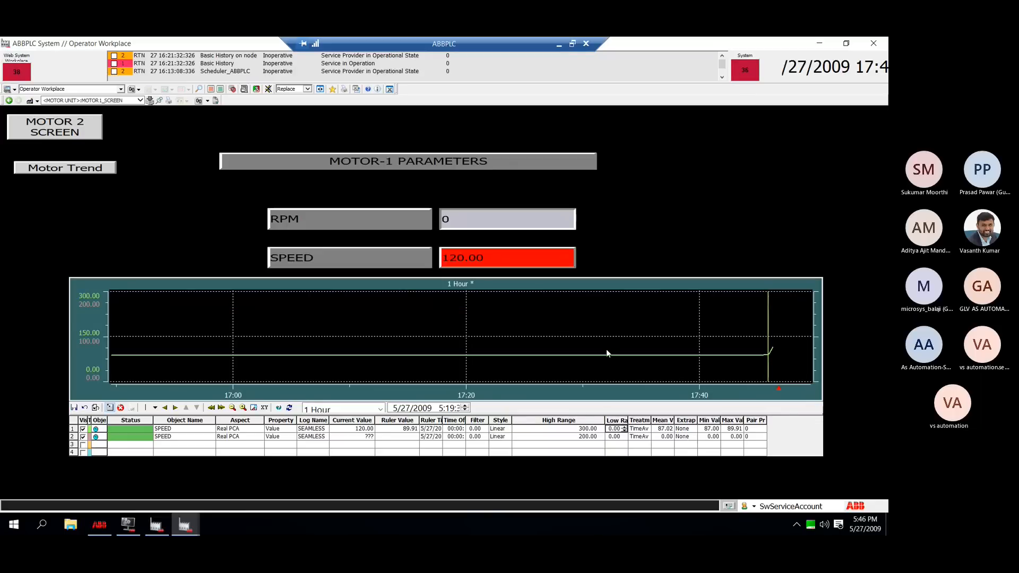
Move the embedded trend's ruler to the newest end of the SPEED trace and close the separate Motor_Trend window.
{"action": "left_click_drag", "start_coordinate": [765, 346], "coordinate": [772, 361]}
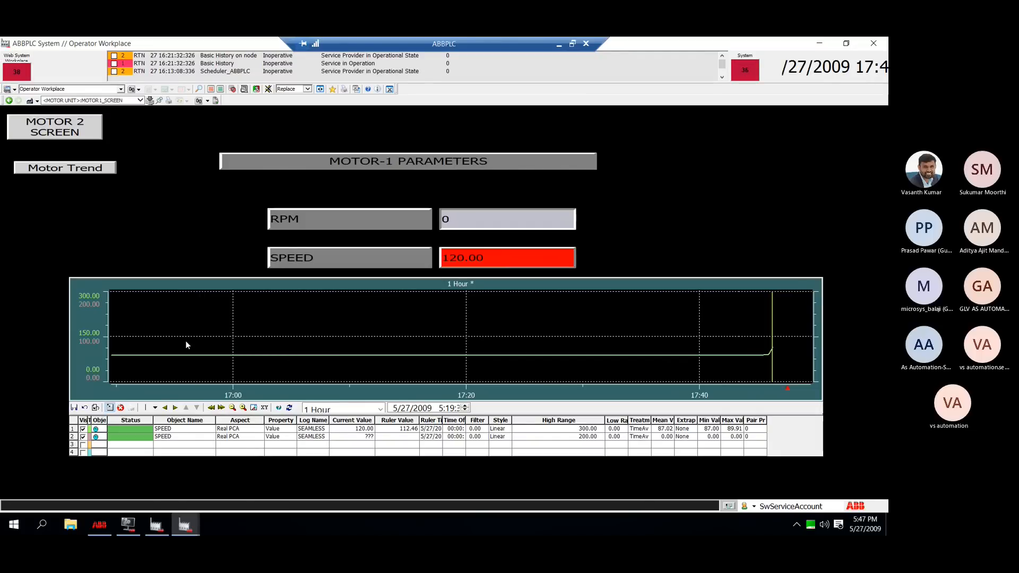
{"action": "left_click", "coordinate": [190, 529]}
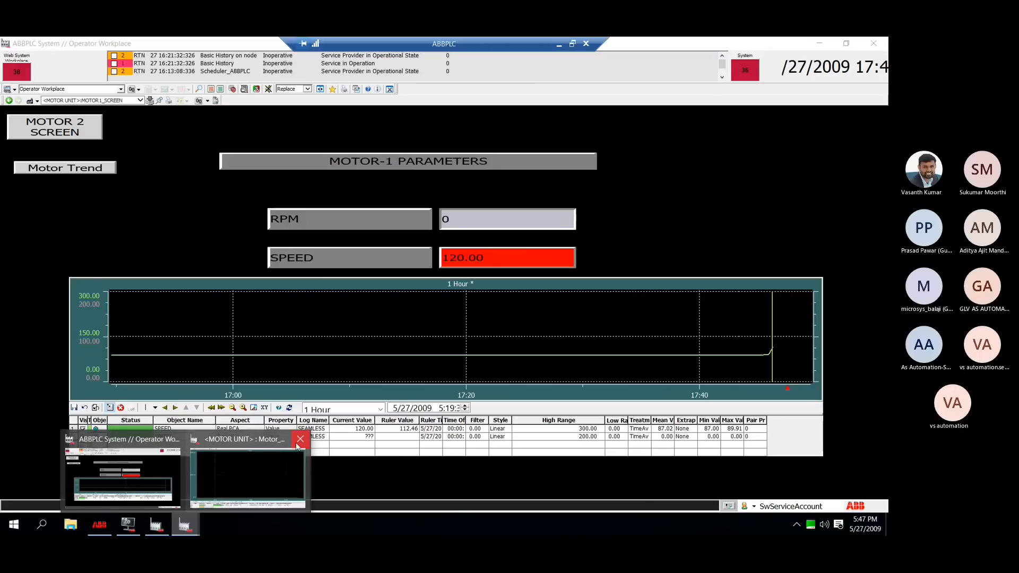
{"action": "left_click", "coordinate": [301, 438]}
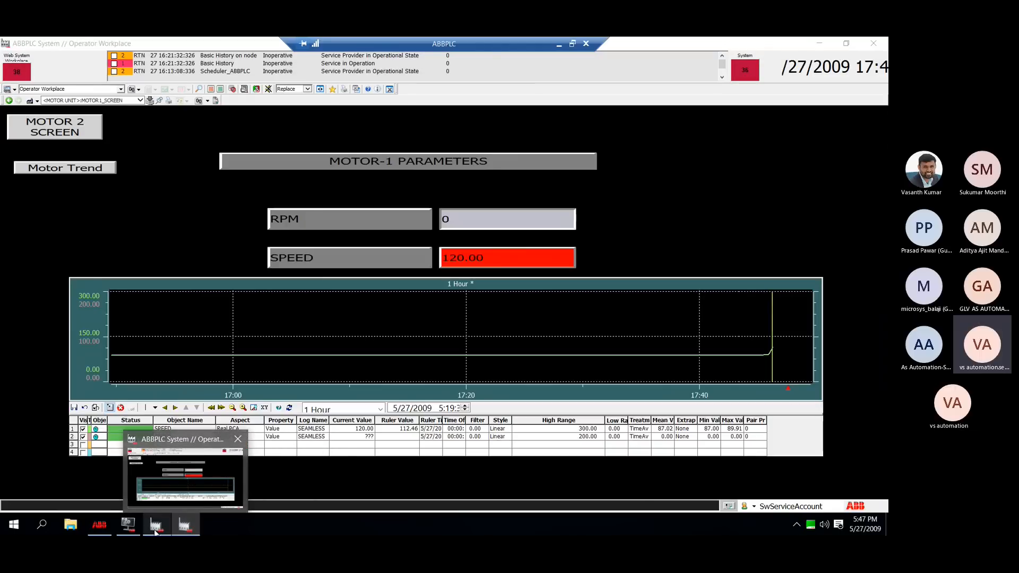
Switch to the Engineering Workplace and open MOTOR1_SCREEN for editing in the Process Graphics Editor.
{"action": "left_click", "coordinate": [819, 44]}
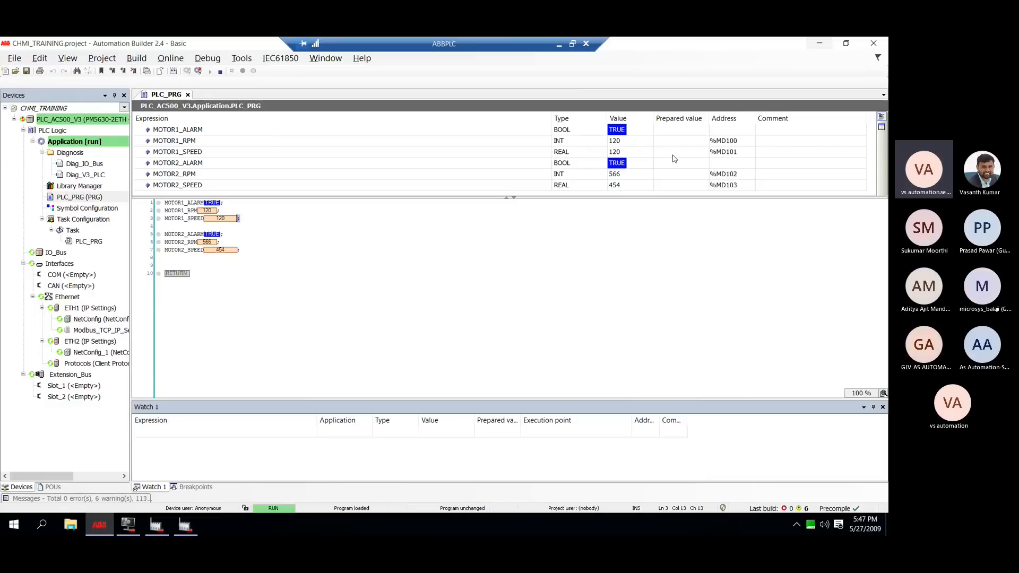
{"action": "left_click", "coordinate": [185, 525]}
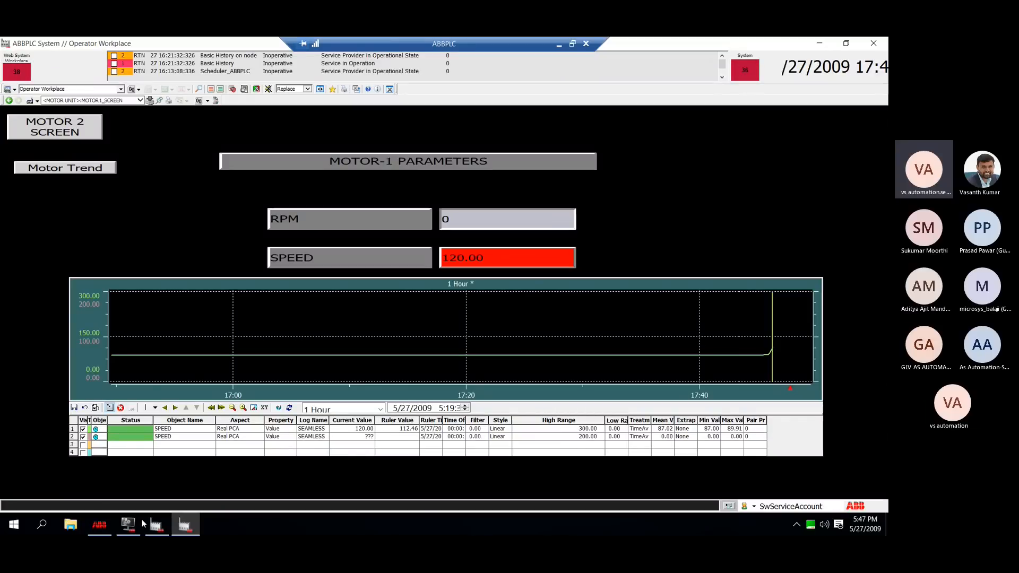
{"action": "left_click", "coordinate": [157, 528]}
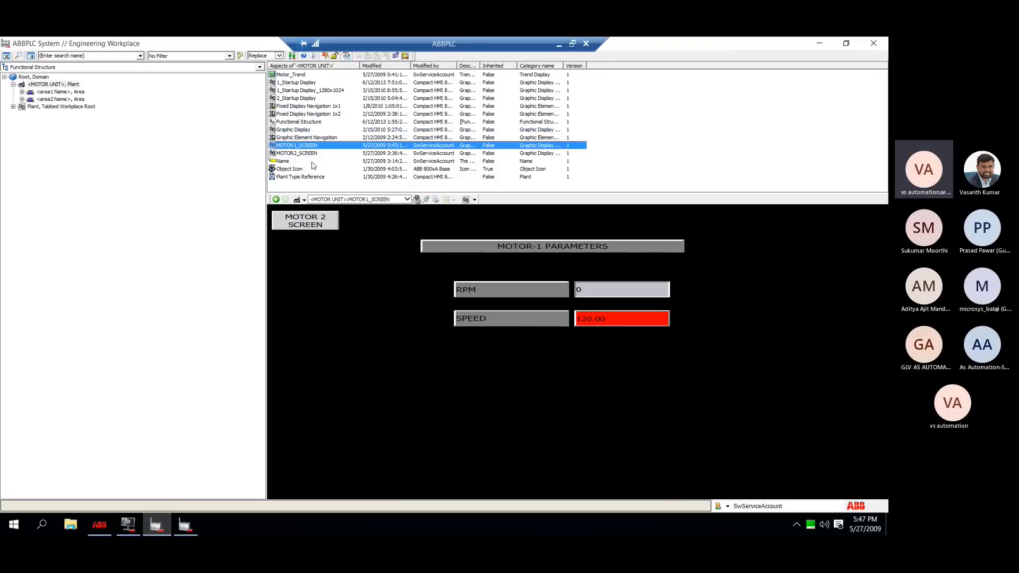
{"action": "right_click", "coordinate": [318, 148]}
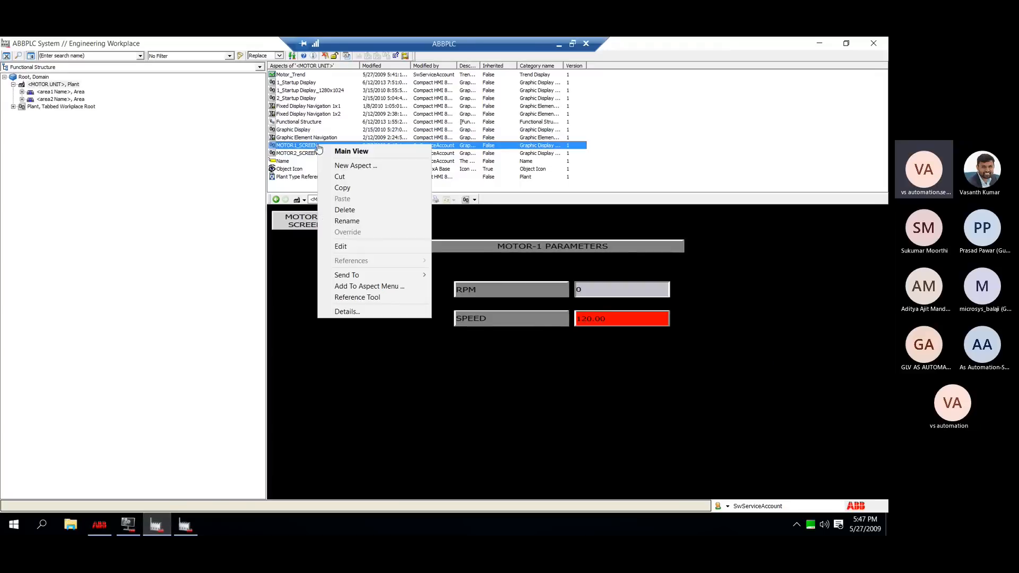
{"action": "left_click", "coordinate": [342, 247]}
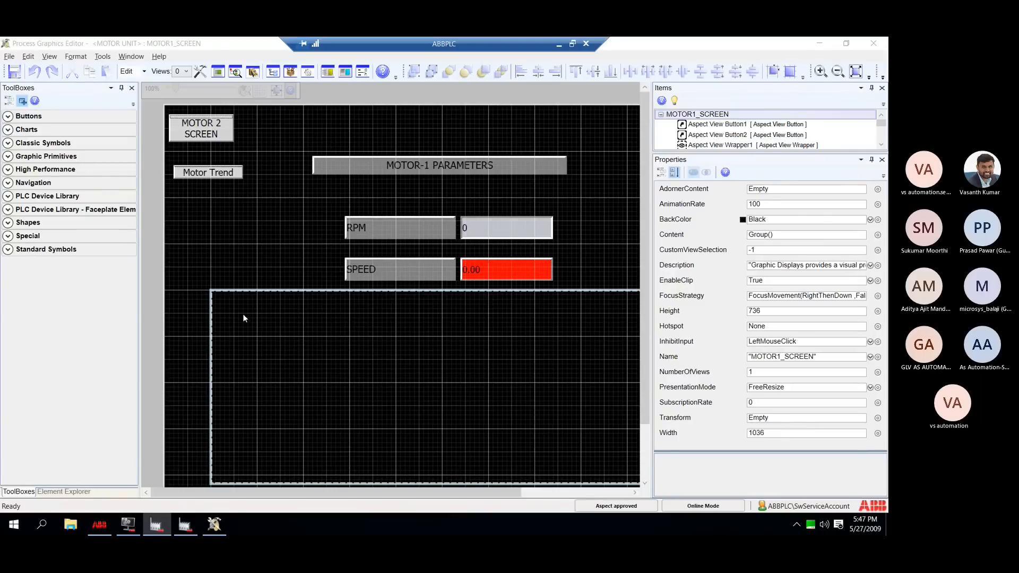
Examine which Motor_Trend views under <MOTOR UNIT> are available for the ViewReference of Aspect View Wrapper1.
{"action": "left_click", "coordinate": [244, 318]}
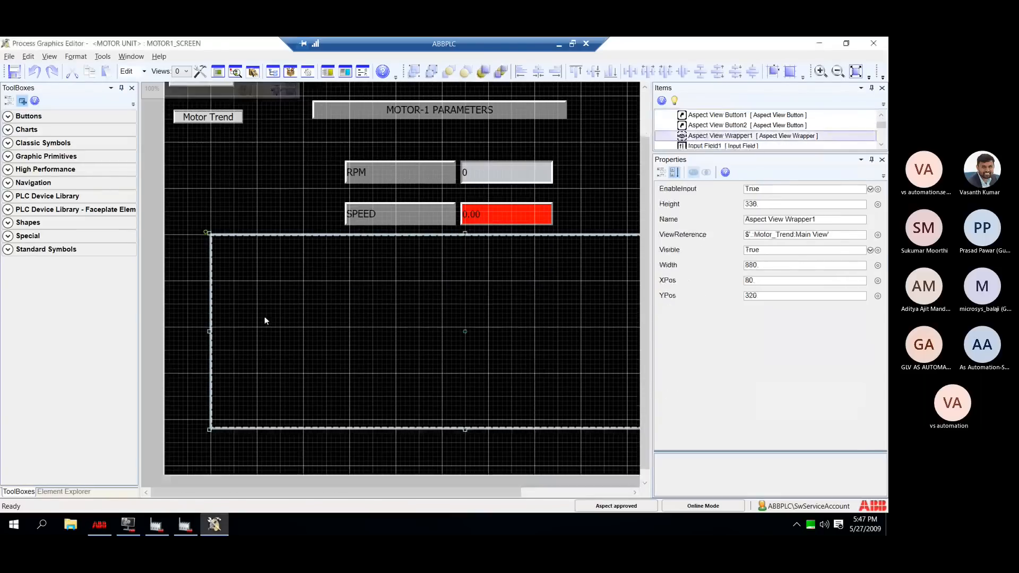
{"action": "left_click", "coordinate": [877, 235]}
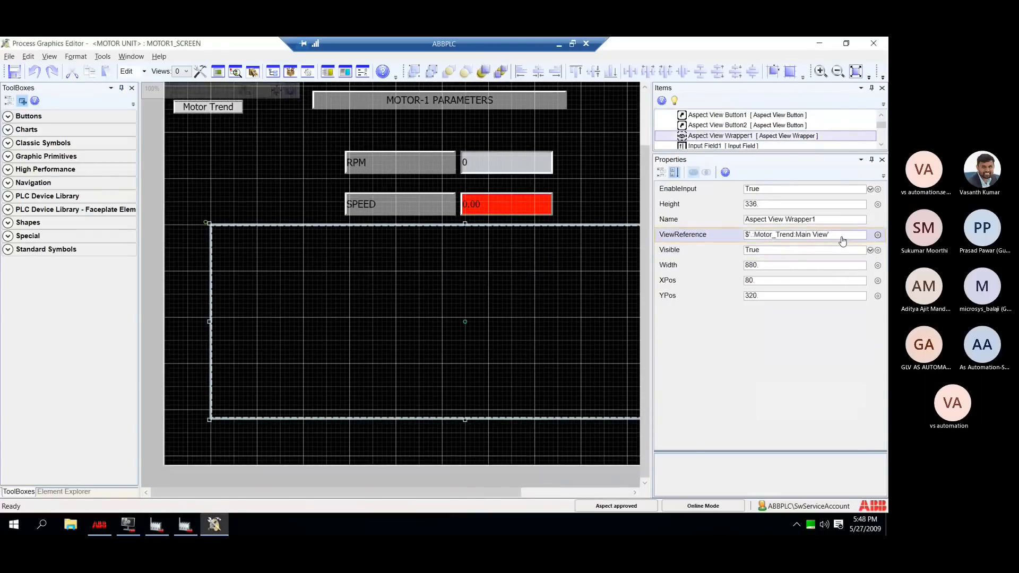
{"action": "left_click", "coordinate": [209, 282]}
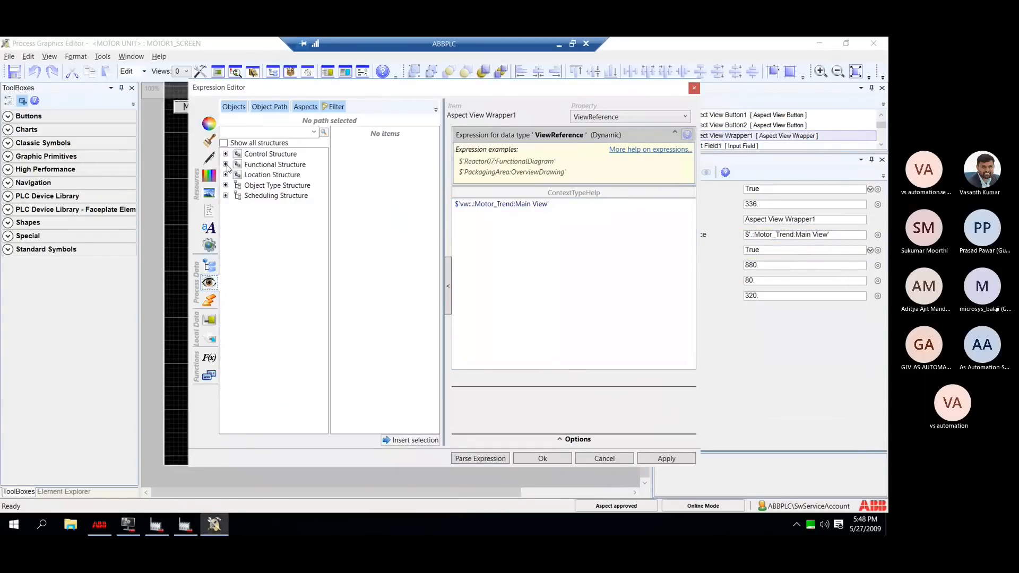
{"action": "left_click", "coordinate": [226, 164]}
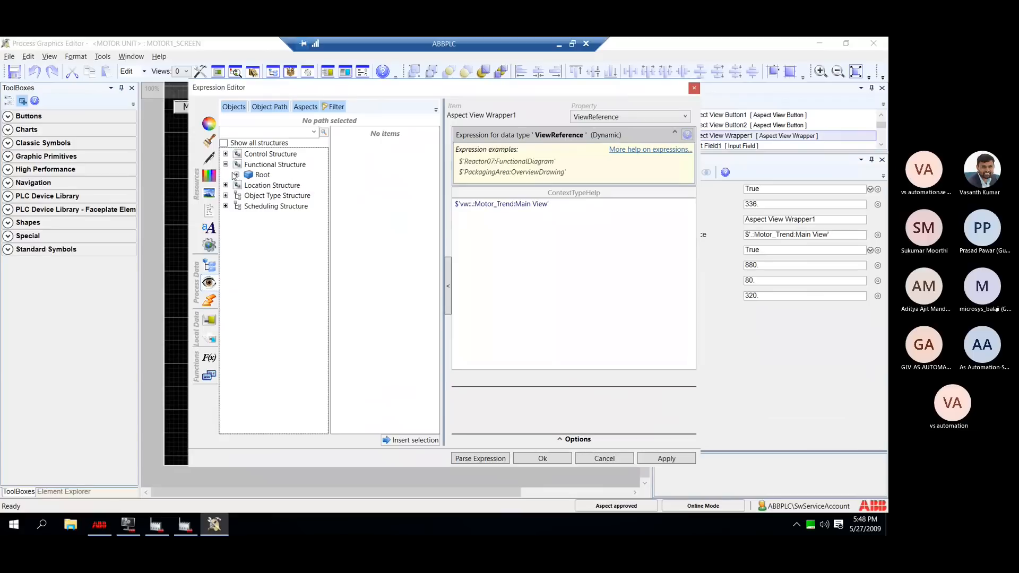
{"action": "left_click", "coordinate": [237, 174]}
{"action": "left_click", "coordinate": [289, 185]}
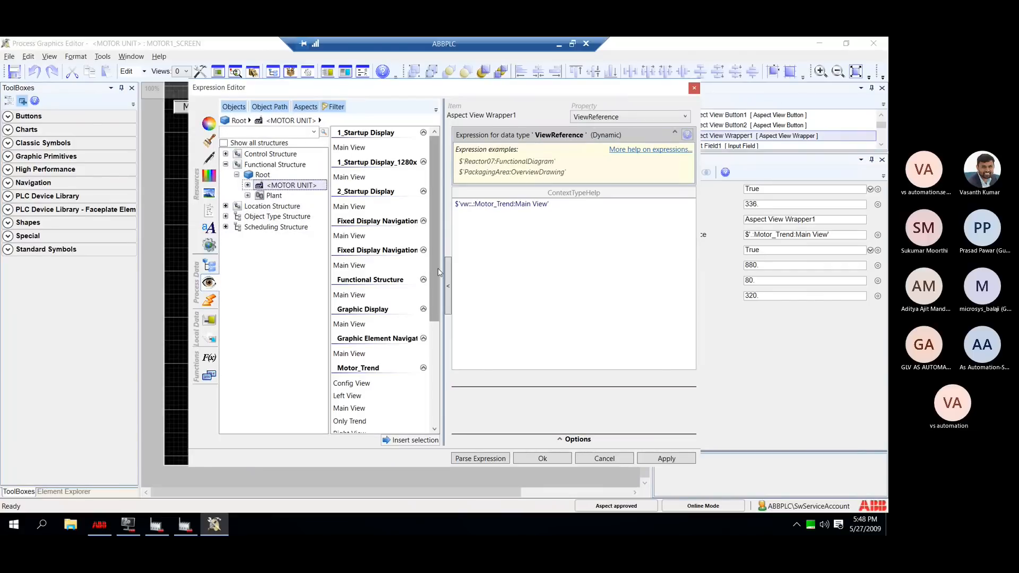
{"action": "left_click_drag", "start_coordinate": [438, 268], "coordinate": [440, 326]}
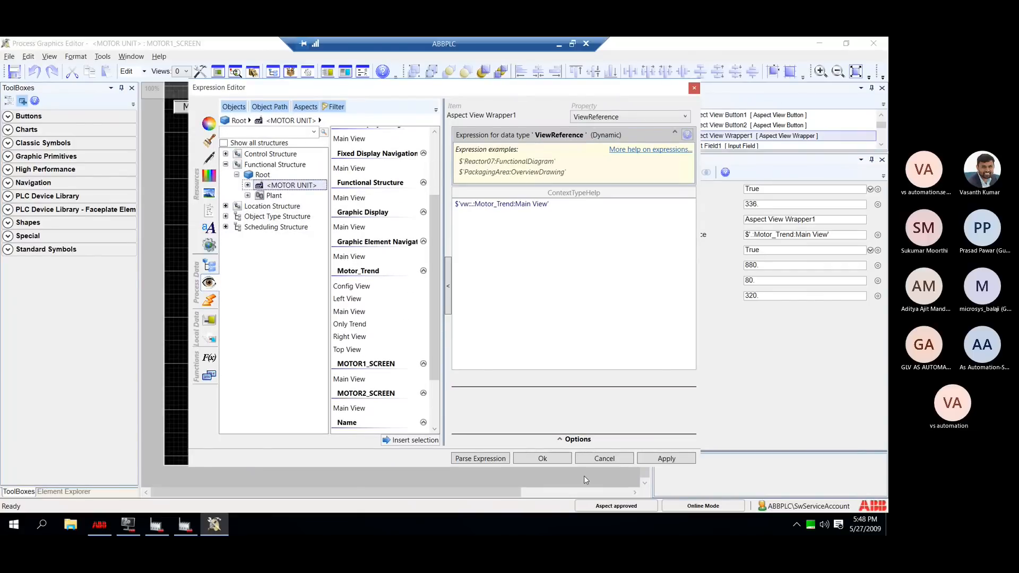
{"action": "left_click", "coordinate": [604, 458]}
Return to the Engineering Workplace and select CHMI_Trend_Template under Trend Templates in the Library Structure.
{"action": "left_click", "coordinate": [156, 524]}
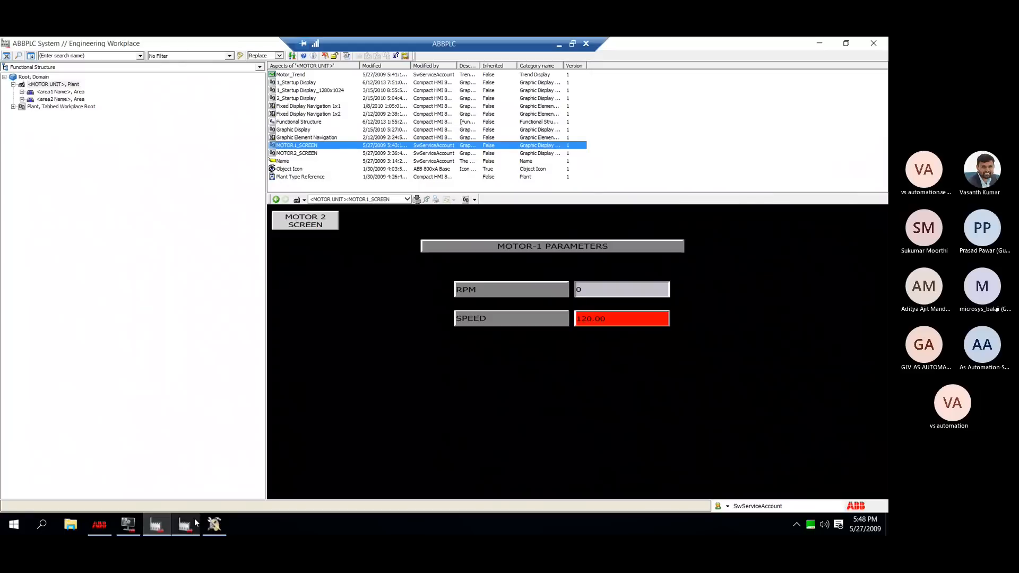
{"action": "left_click", "coordinate": [259, 67]}
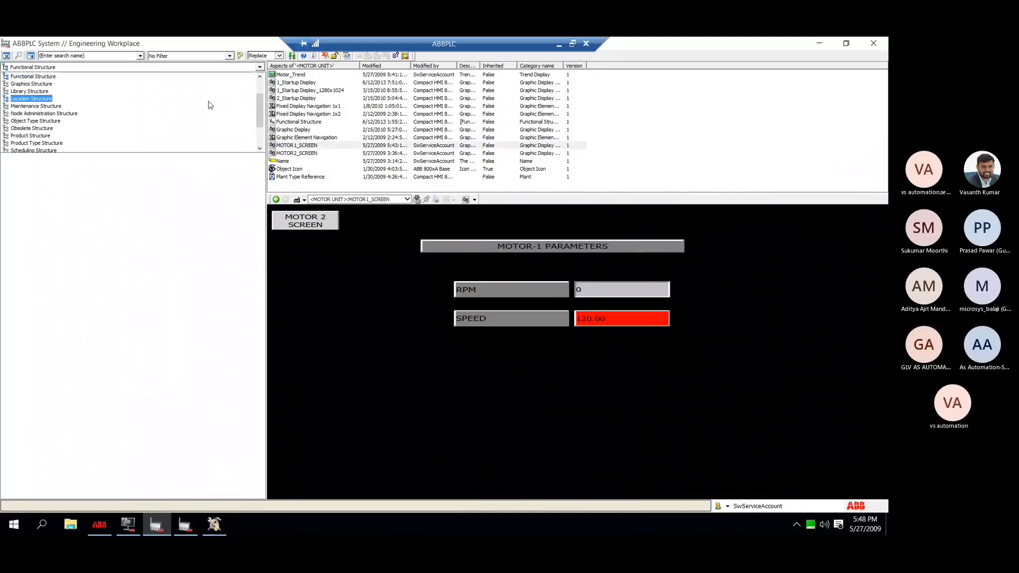
{"action": "scroll", "coordinate": [25, 96], "scroll_direction": "down", "scroll_amount": 2}
{"action": "scroll", "coordinate": [24, 96], "scroll_direction": "up", "scroll_amount": 3}
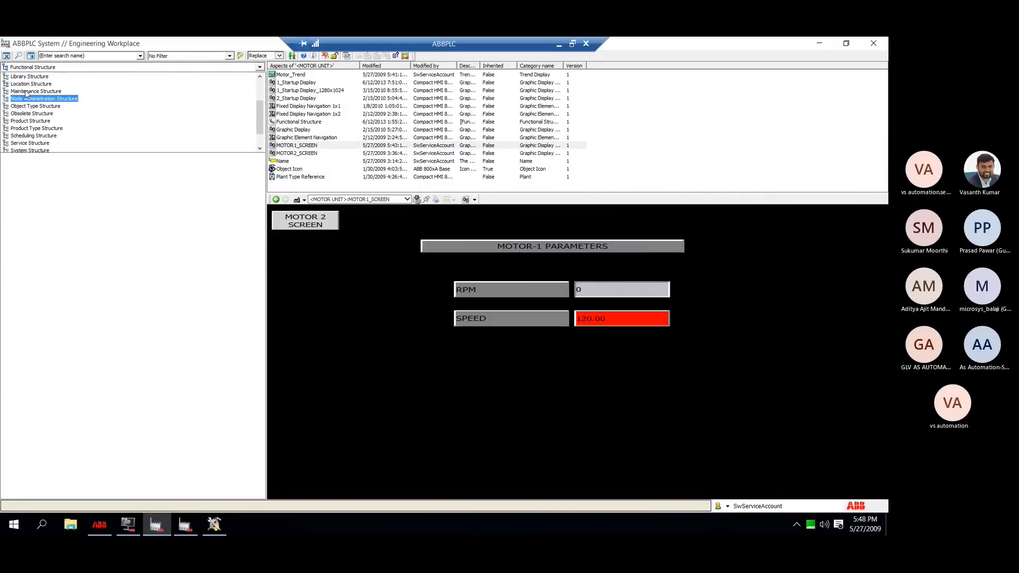
{"action": "left_click", "coordinate": [30, 76]}
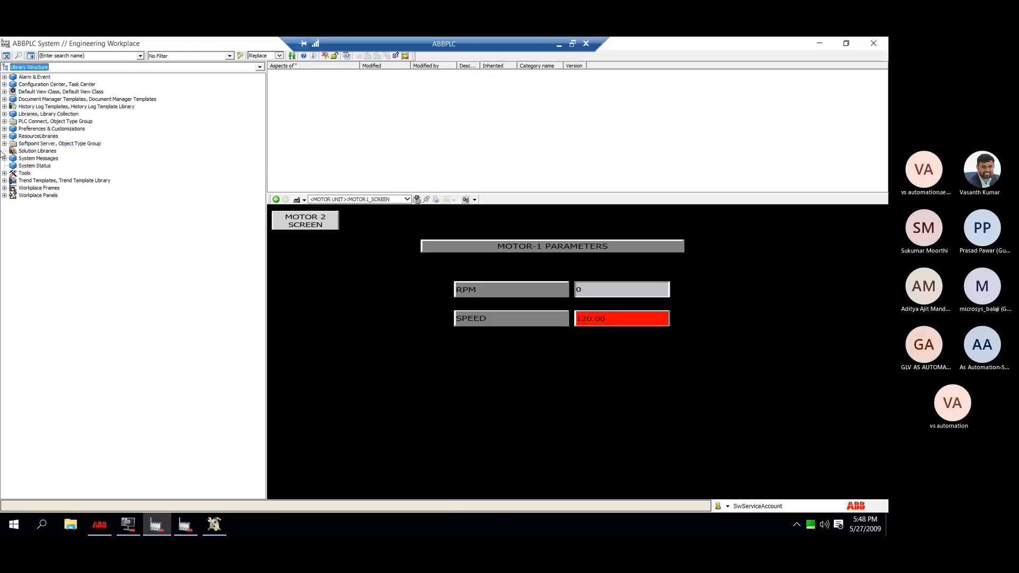
{"action": "left_click", "coordinate": [5, 107]}
{"action": "left_click", "coordinate": [4, 107]}
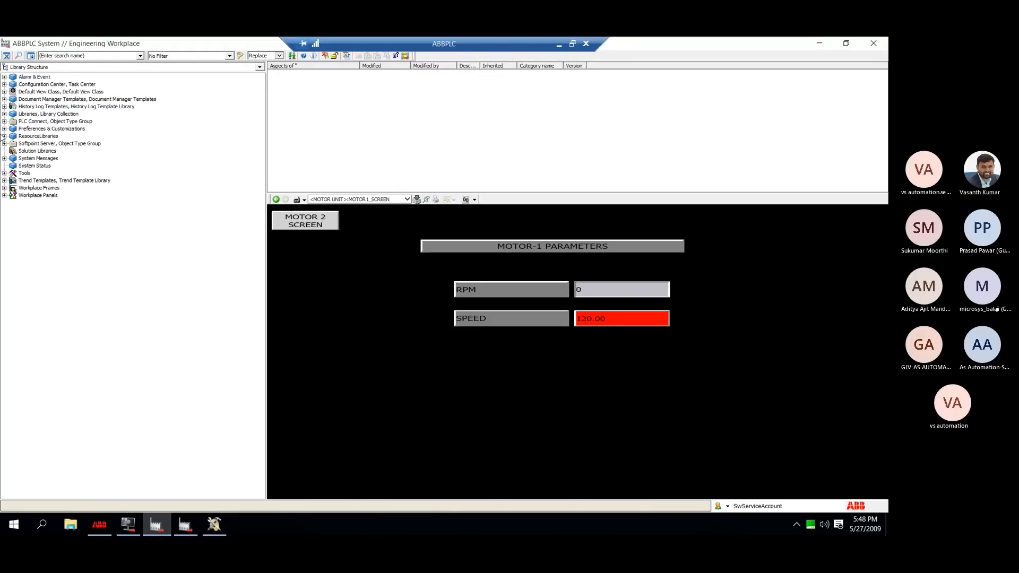
{"action": "left_click", "coordinate": [5, 181]}
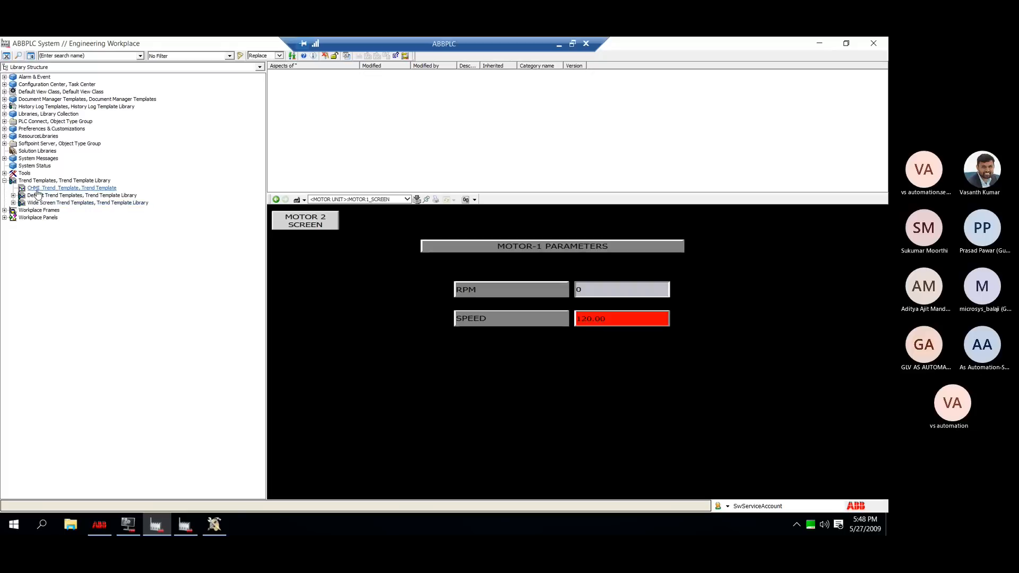
{"action": "left_click", "coordinate": [109, 188]}
Set the default view of CHMI_Trend_Template's Trend Template aspect to XY-plot View, apply it and close the configuration.
{"action": "left_click", "coordinate": [289, 99]}
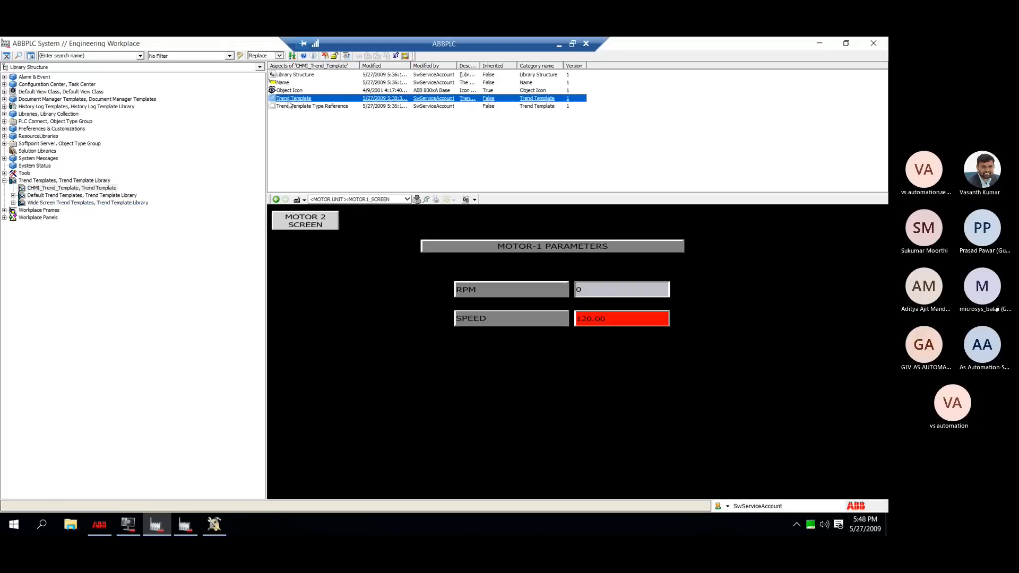
{"action": "right_click", "coordinate": [289, 100]}
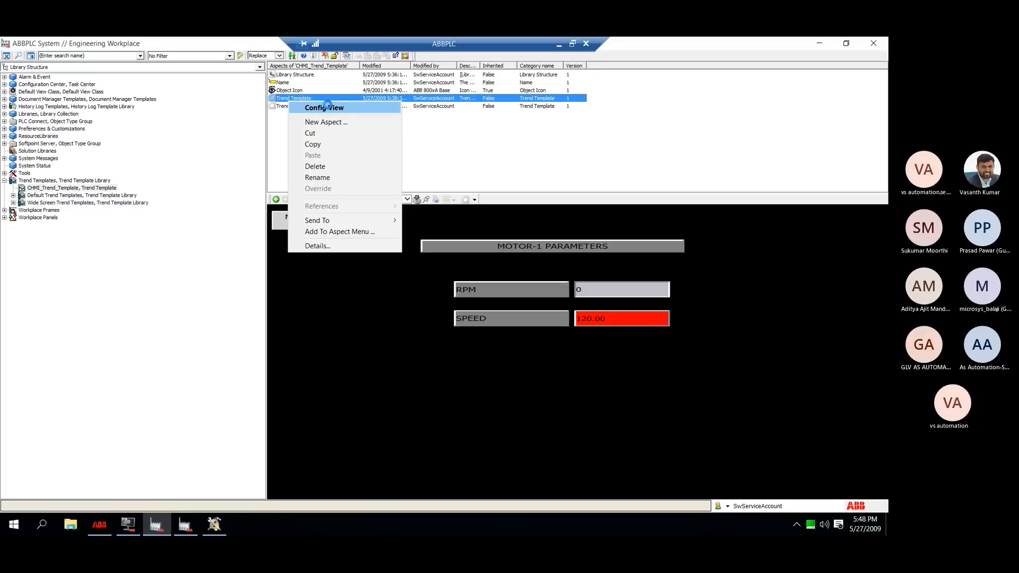
{"action": "left_click", "coordinate": [325, 108]}
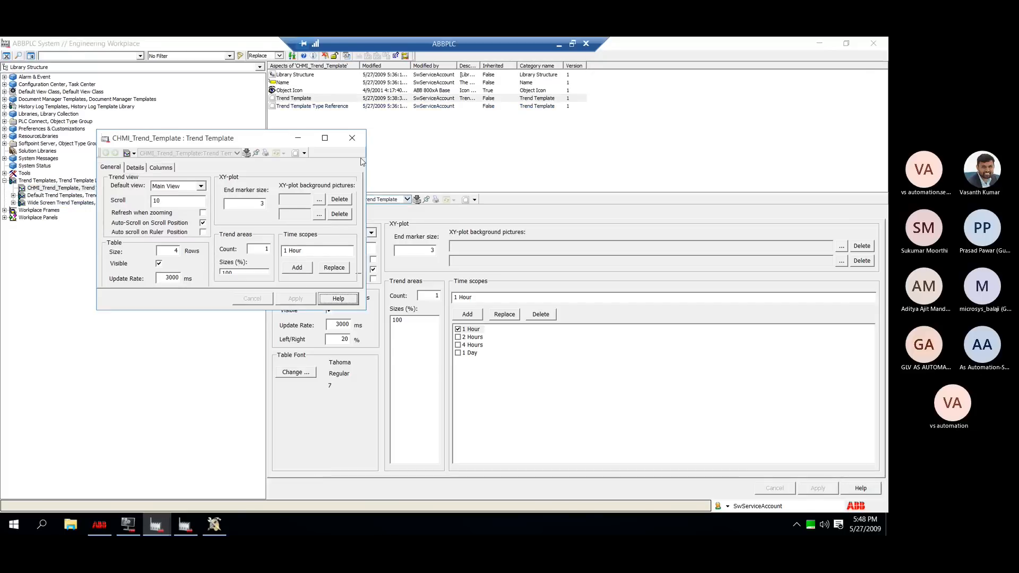
{"action": "left_click", "coordinate": [201, 190]}
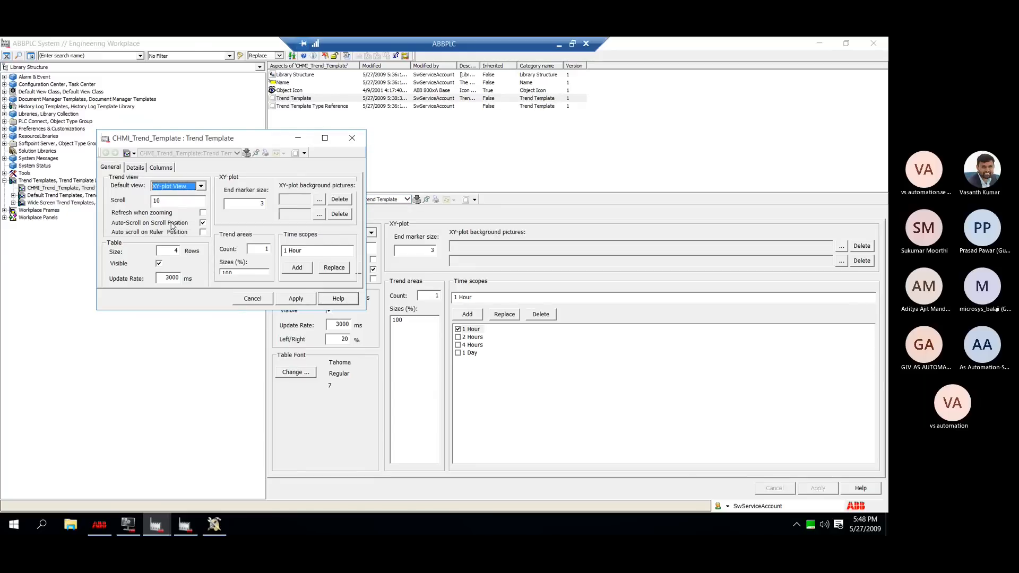
{"action": "left_click", "coordinate": [296, 298]}
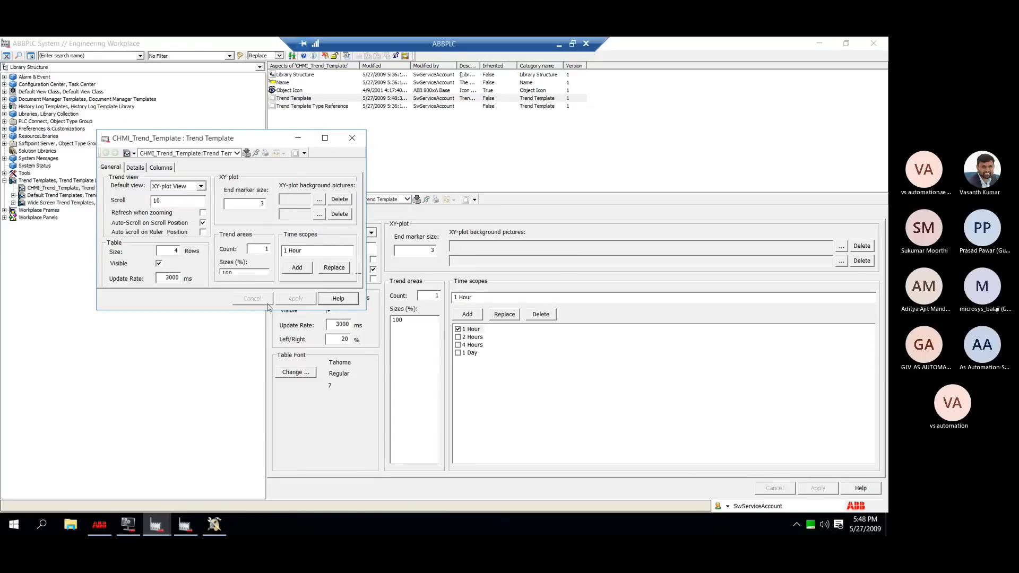
{"action": "left_click", "coordinate": [350, 138]}
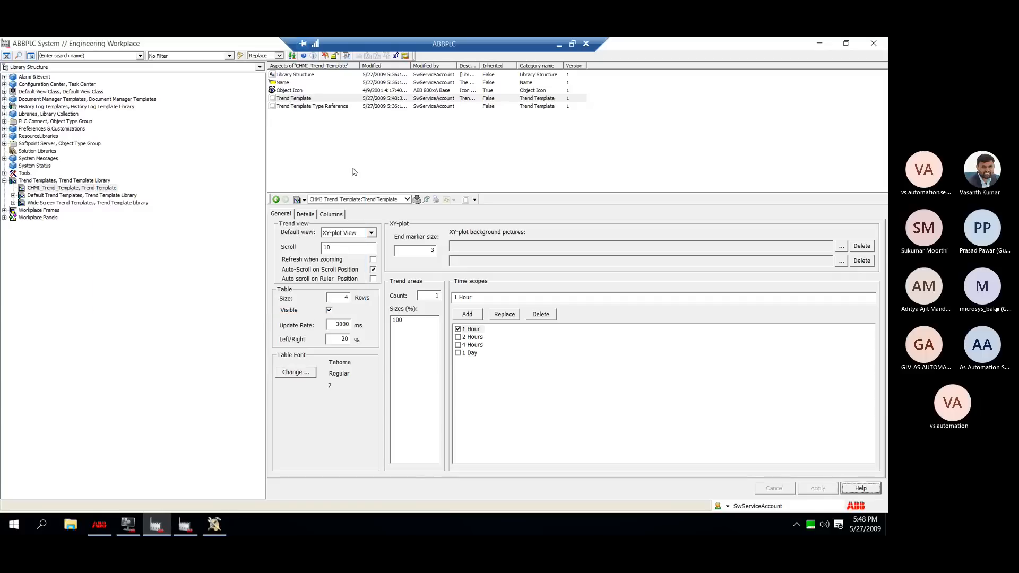
Switch to the Control Structure and select the Deploy aspect of PLCConnect Servers.
{"action": "left_click", "coordinate": [259, 67]}
{"action": "left_click", "coordinate": [29, 93]}
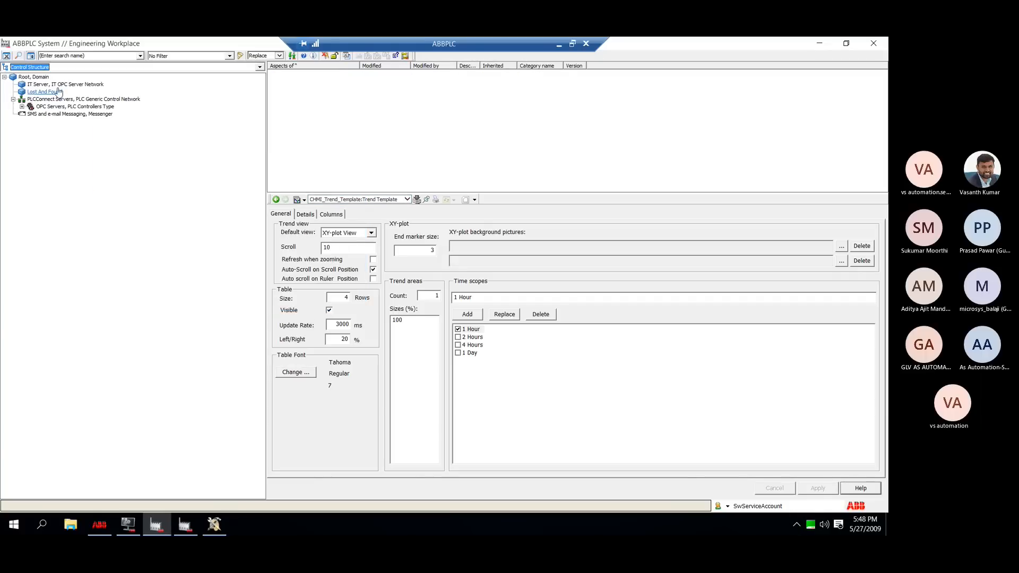
{"action": "left_click", "coordinate": [308, 98]}
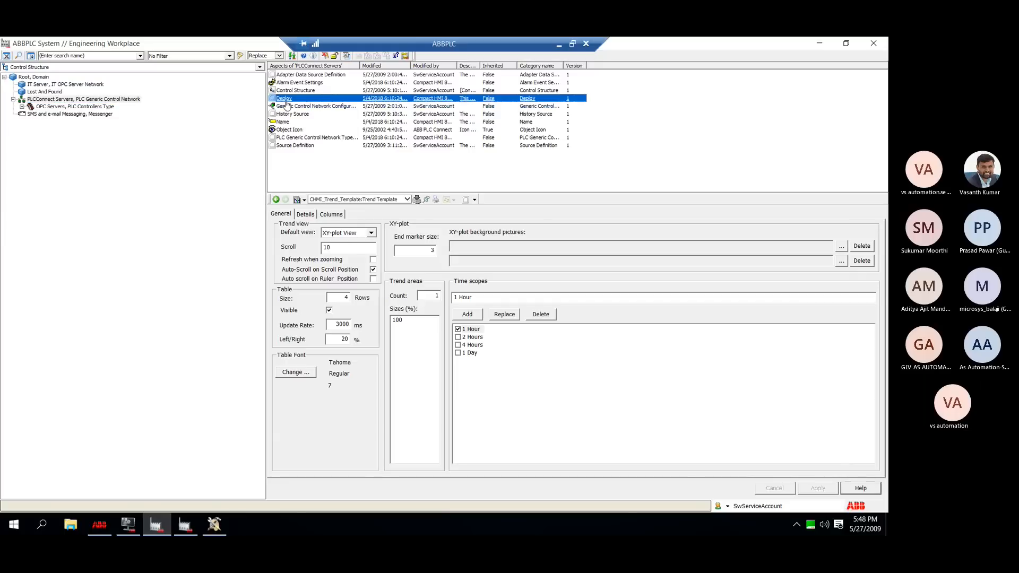
Return to the Process Graphics Editor, save MOTOR1_SCREEN and close the editor.
{"action": "left_click", "coordinate": [819, 45]}
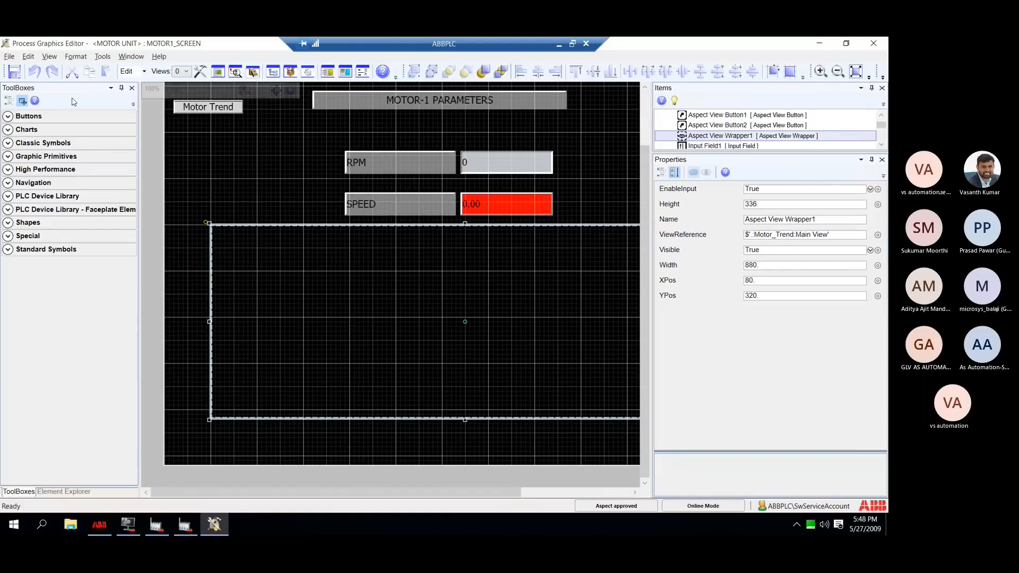
{"action": "left_click", "coordinate": [14, 71]}
{"action": "left_click", "coordinate": [874, 43]}
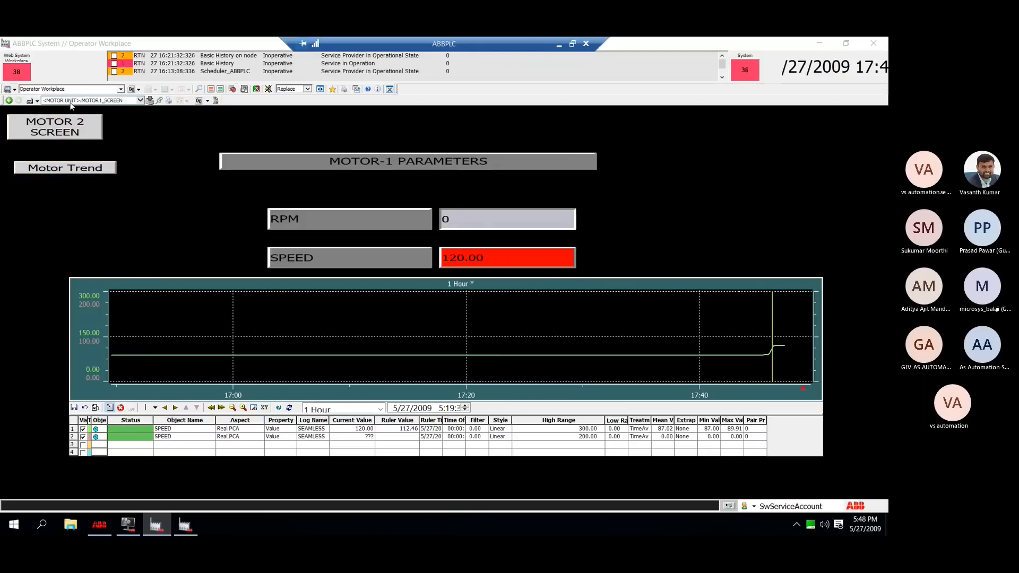
Reload MOTOR1_SCREEN in the Operator Workplace by way of the Startup Display, and check the separate Motor_Trend display before closing it.
{"action": "left_click", "coordinate": [122, 100]}
{"action": "left_click", "coordinate": [112, 108]}
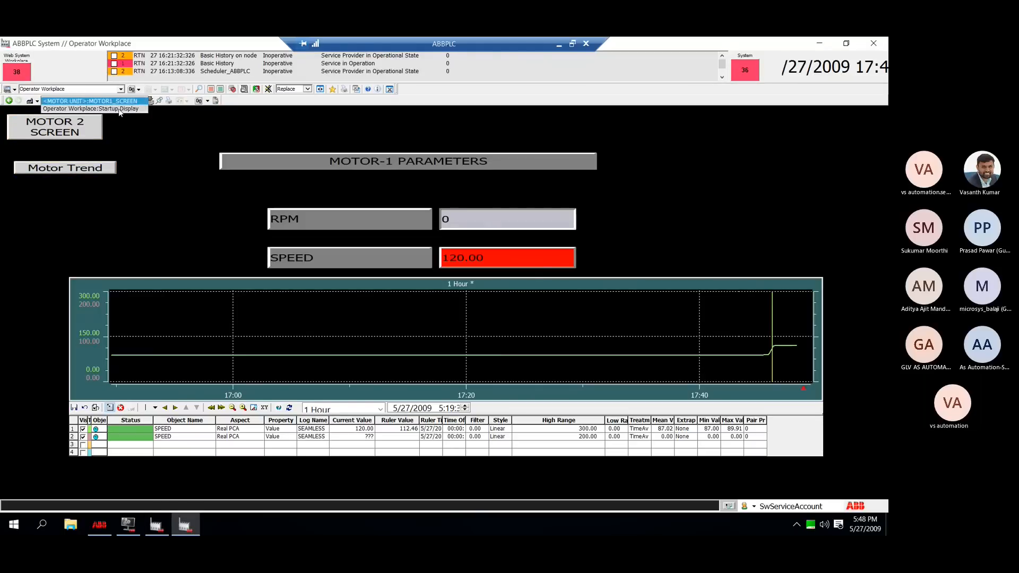
{"action": "left_click", "coordinate": [403, 323]}
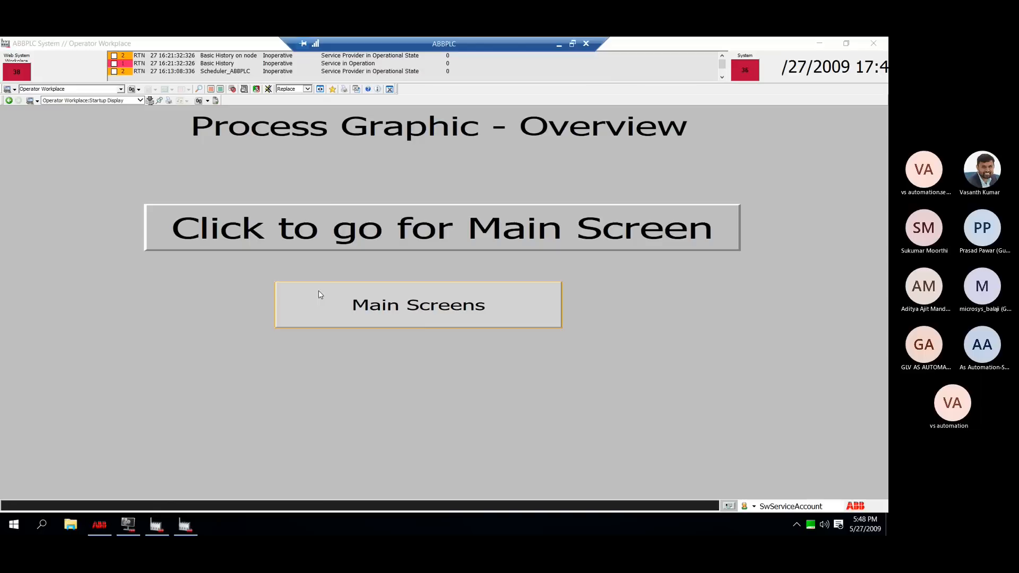
{"action": "left_click", "coordinate": [432, 326]}
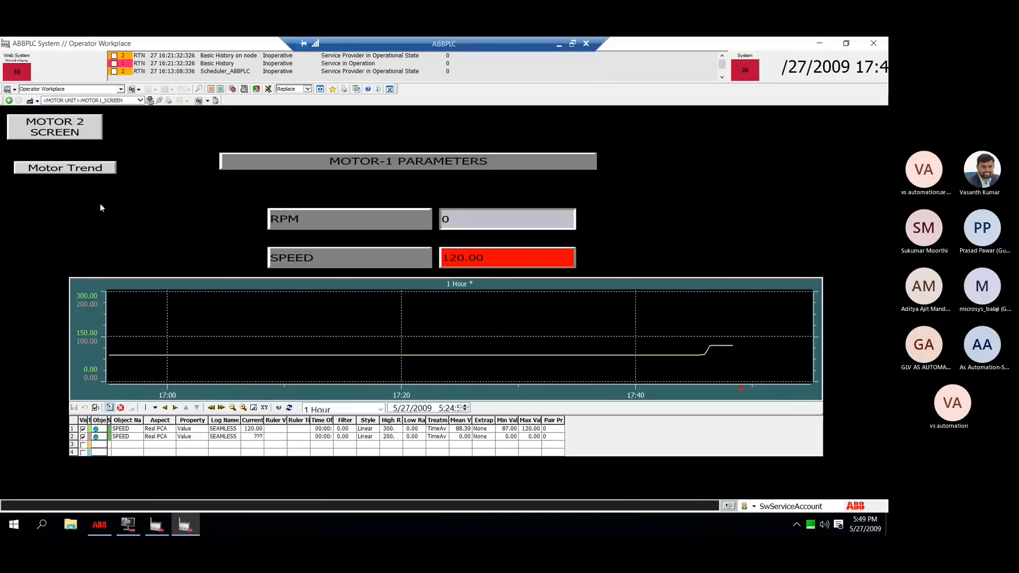
{"action": "left_click", "coordinate": [66, 168]}
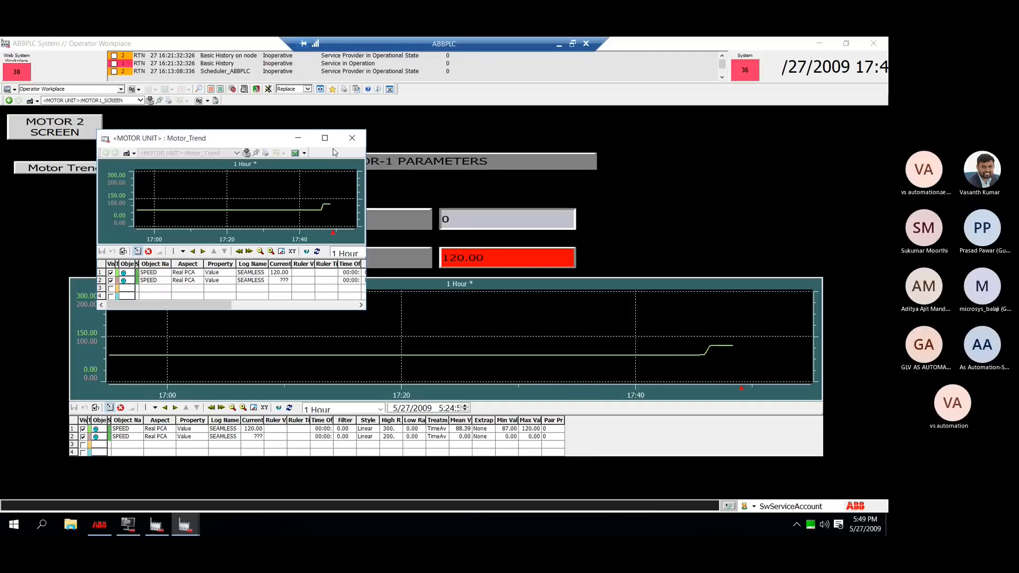
{"action": "left_click", "coordinate": [350, 138]}
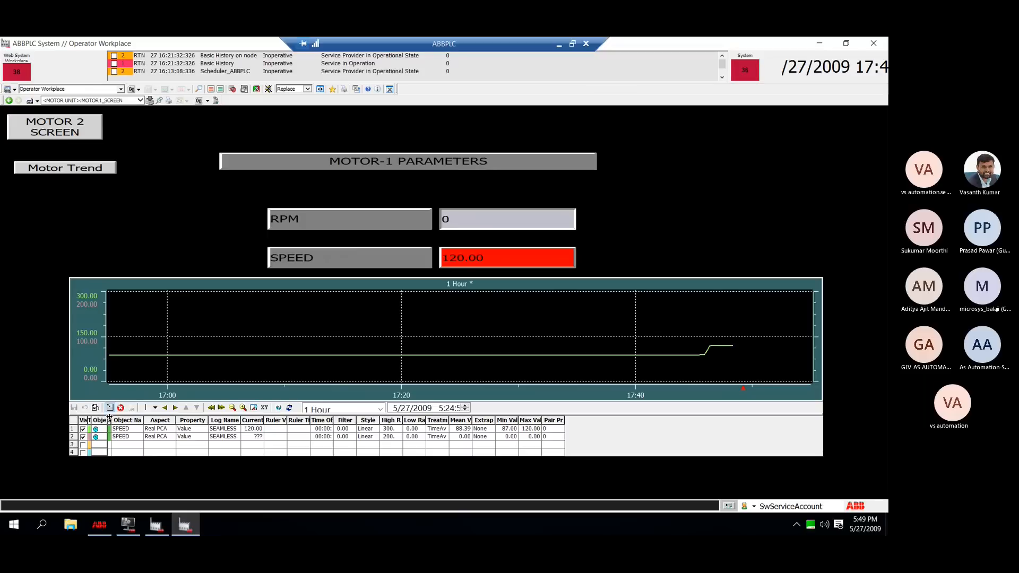
Widen the Status and Trace Color columns in the trend's trace table and compare the XY-plot view with the time-based view.
{"action": "left_click_drag", "start_coordinate": [109, 415], "coordinate": [169, 417]}
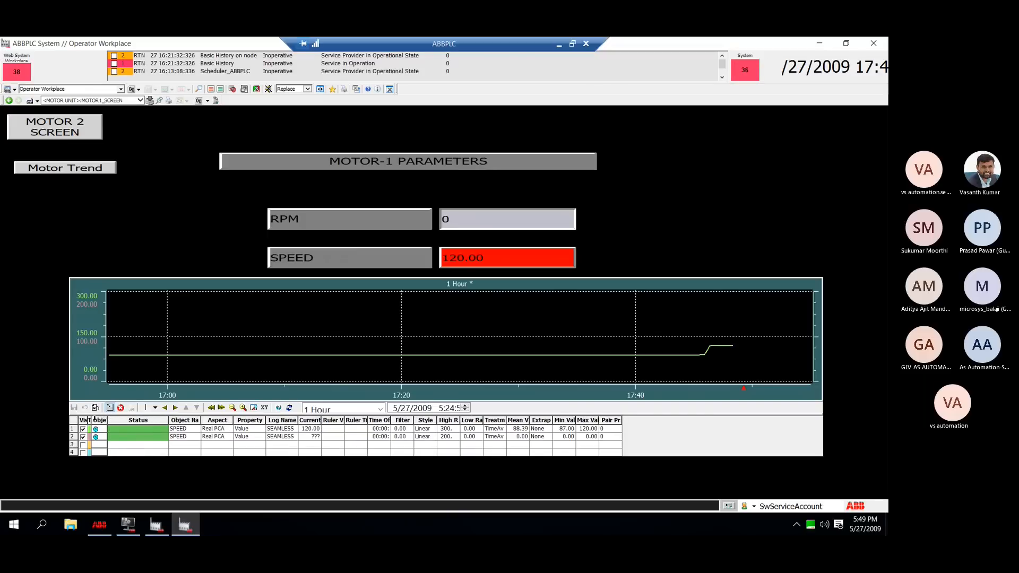
{"action": "left_click_drag", "start_coordinate": [91, 419], "coordinate": [135, 419]}
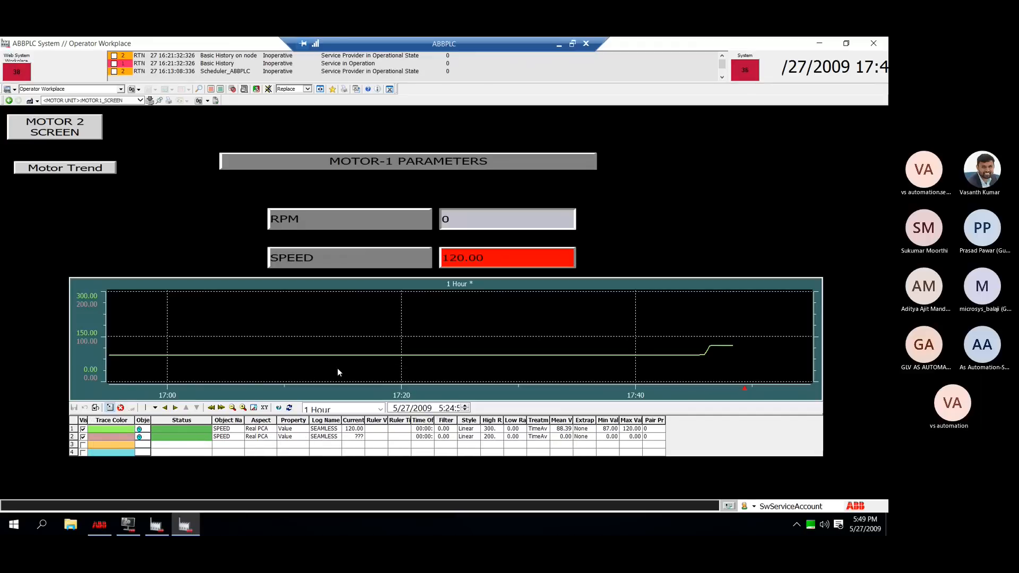
{"action": "left_click", "coordinate": [265, 408]}
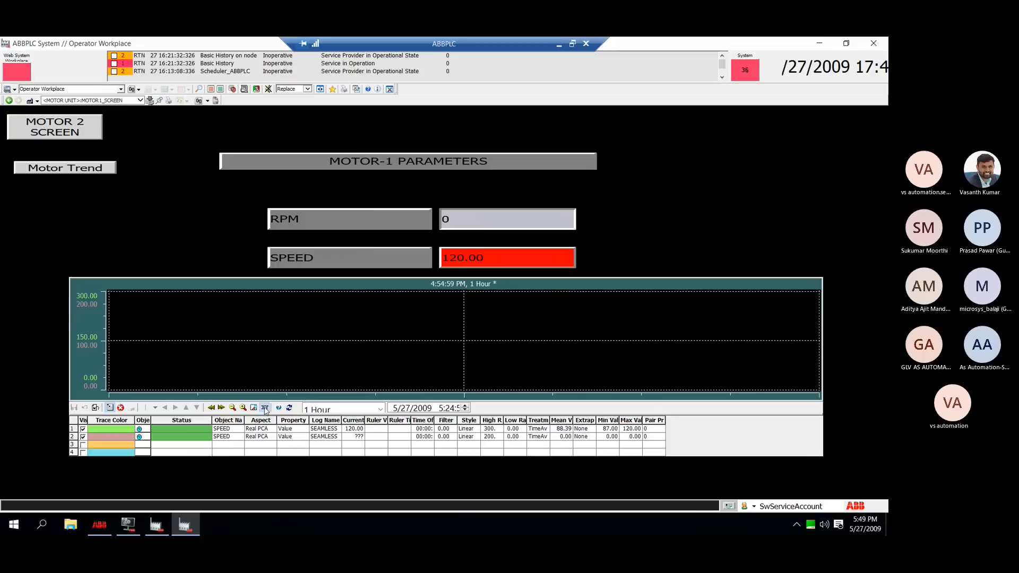
{"action": "left_click", "coordinate": [264, 408]}
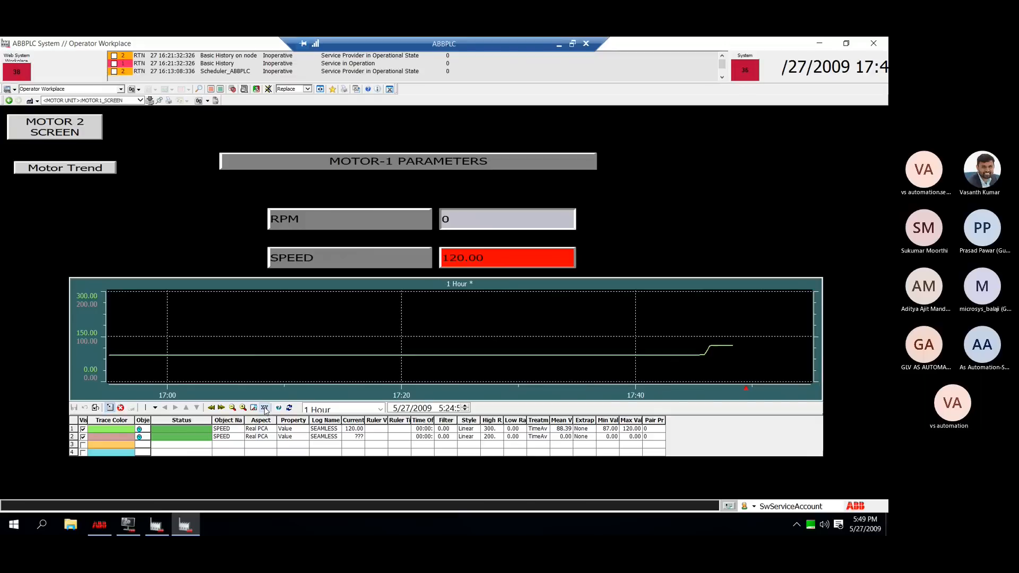
{"action": "left_click", "coordinate": [265, 408]}
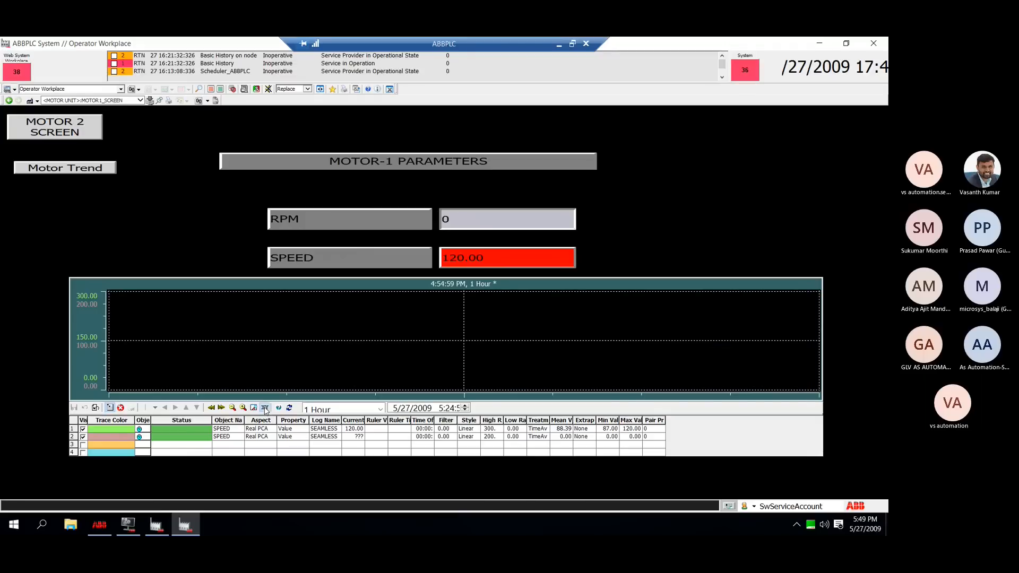
{"action": "left_click", "coordinate": [265, 408]}
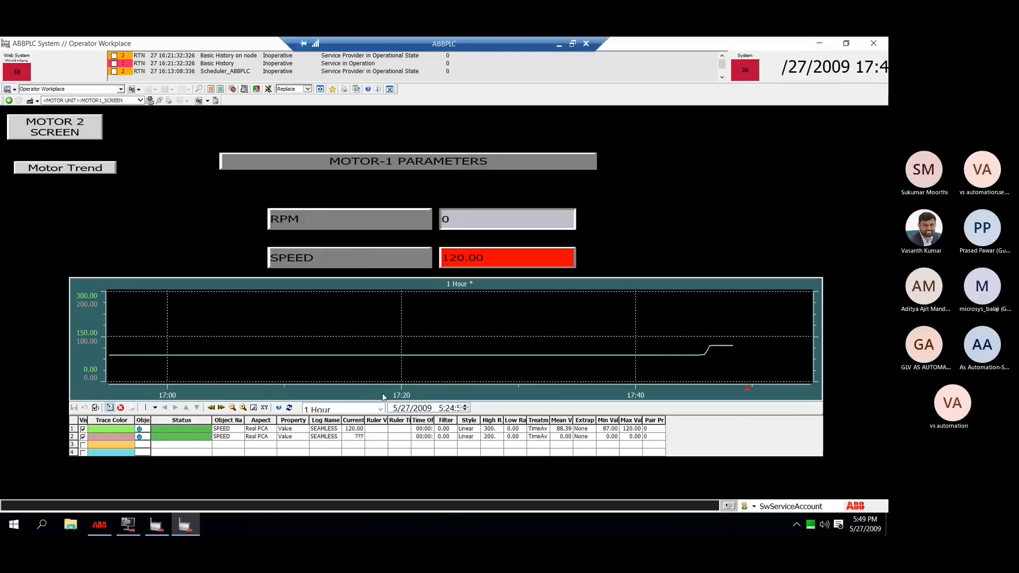
Place the trend ruler at the start of the speed rise and check the XY-plot view once more.
{"action": "left_click_drag", "start_coordinate": [693, 353], "coordinate": [705, 354]}
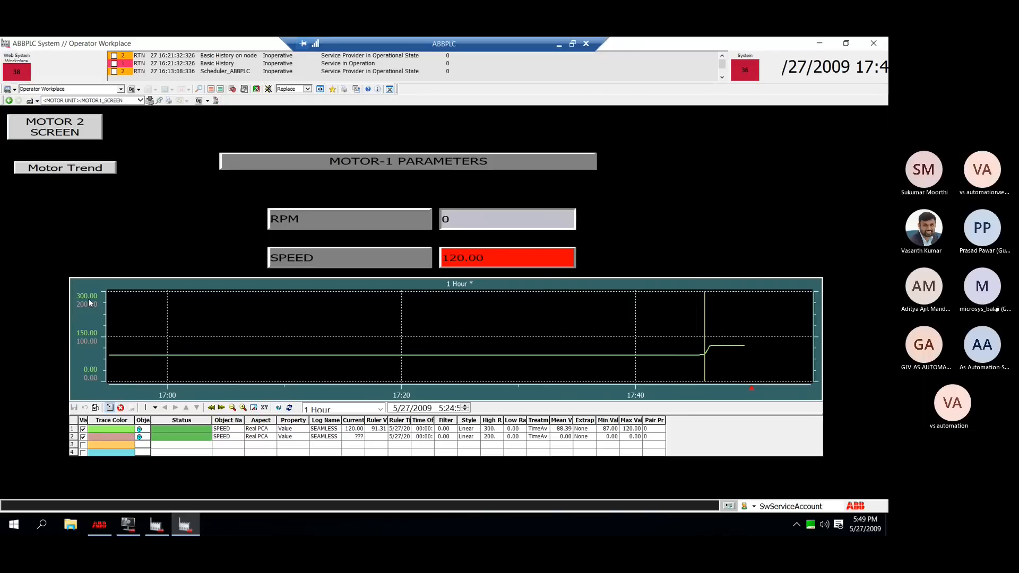
{"action": "left_click", "coordinate": [266, 408]}
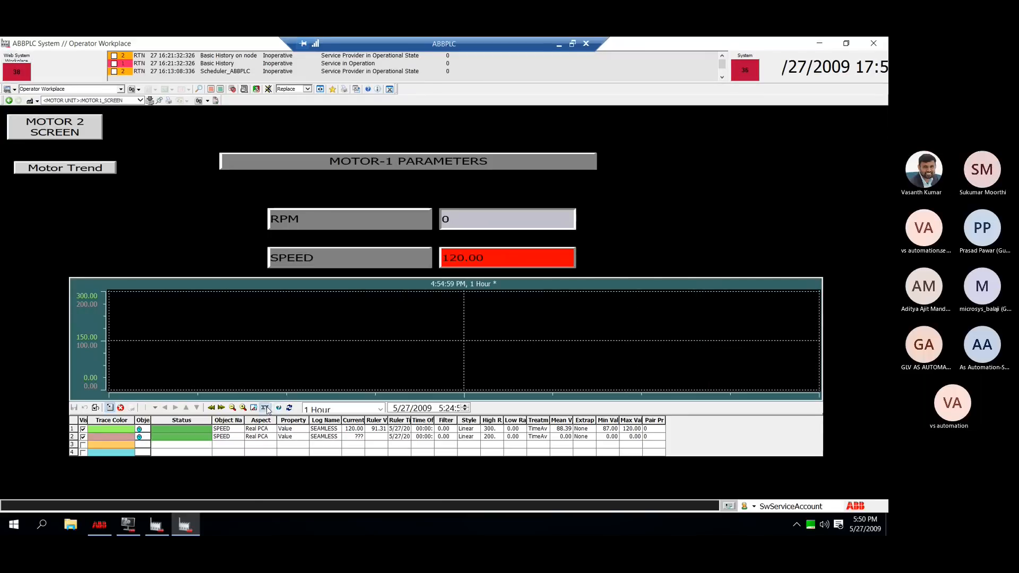
{"action": "left_click", "coordinate": [265, 408]}
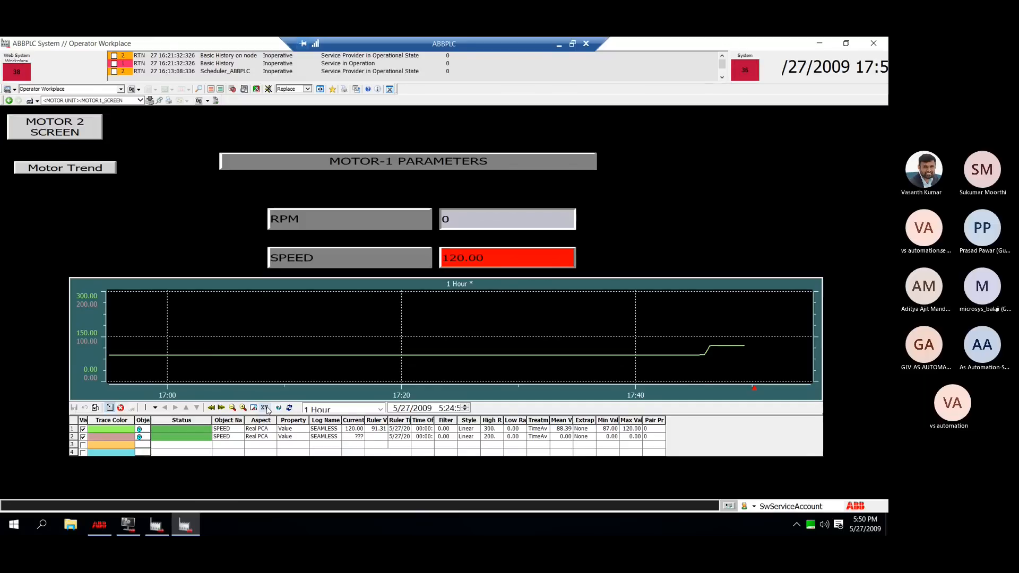
Close the Operator Workplace, minimize Automation Builder and switch to the Engineering Workplace.
{"action": "left_click", "coordinate": [876, 49]}
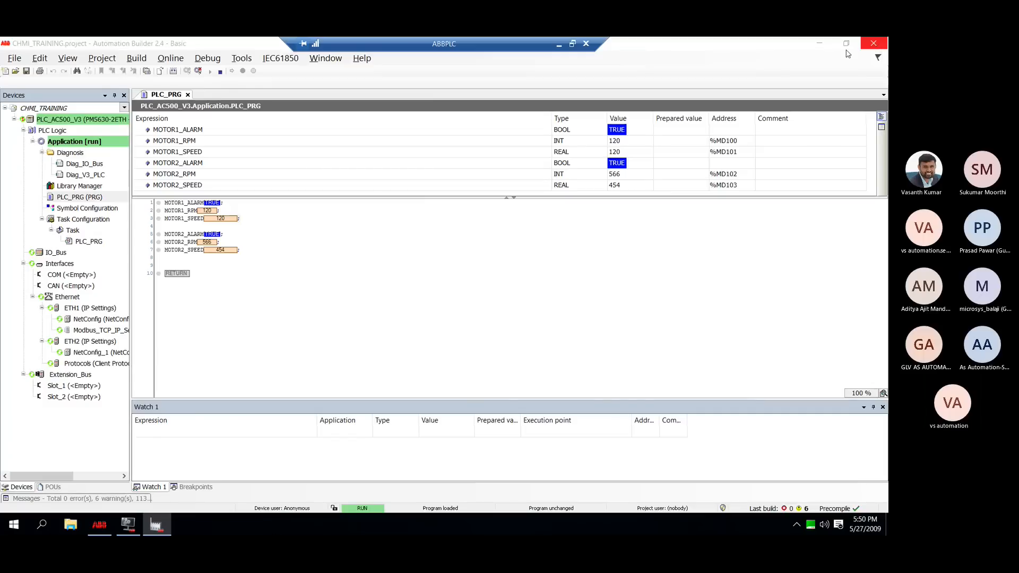
{"action": "left_click", "coordinate": [819, 44]}
{"action": "left_click", "coordinate": [154, 527]}
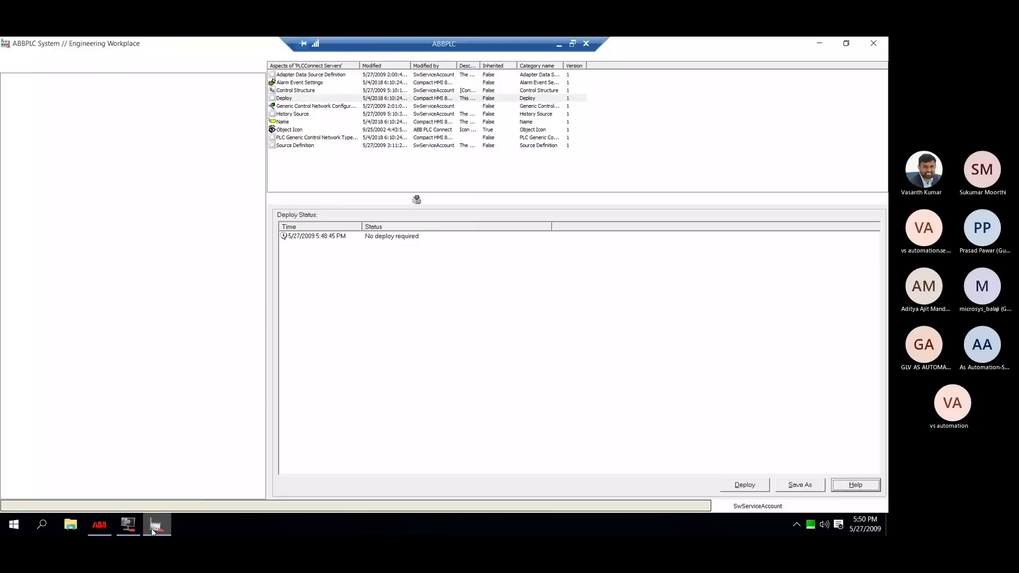
Start Excel and create a blank workbook.
{"action": "left_click", "coordinate": [38, 527]}
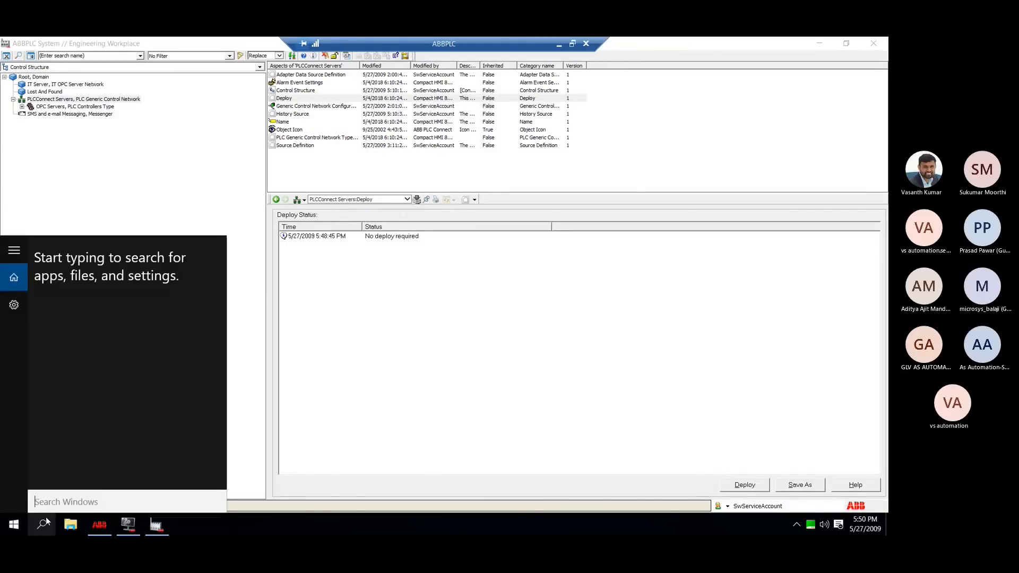
{"action": "type", "text": "e"}
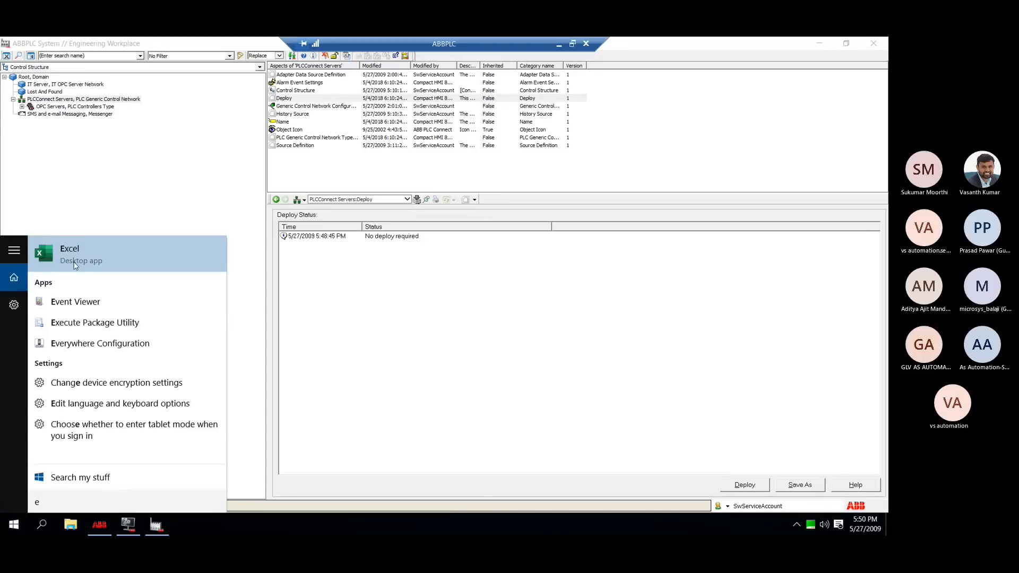
{"action": "left_click", "coordinate": [112, 258]}
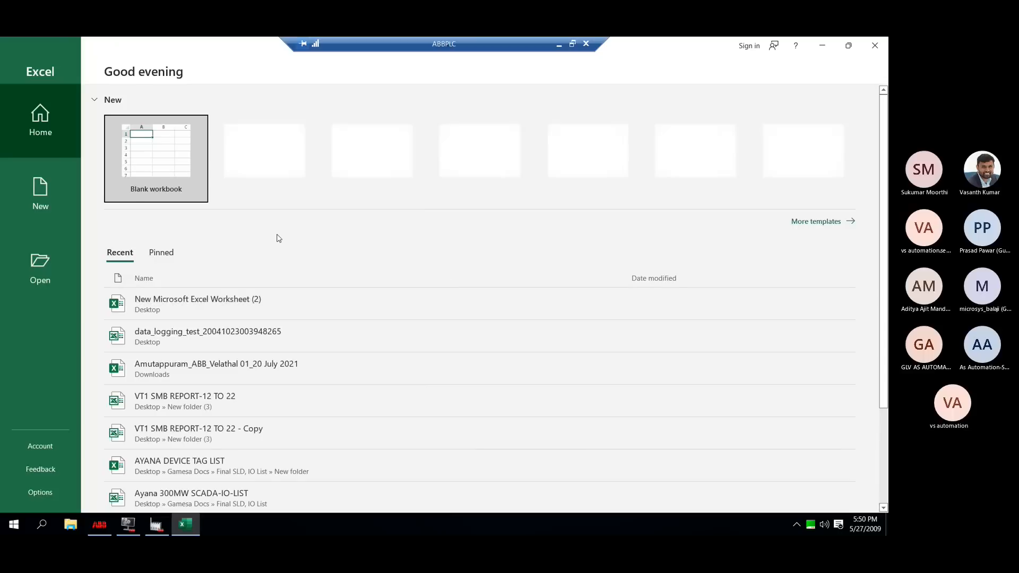
{"action": "left_click", "coordinate": [133, 192]}
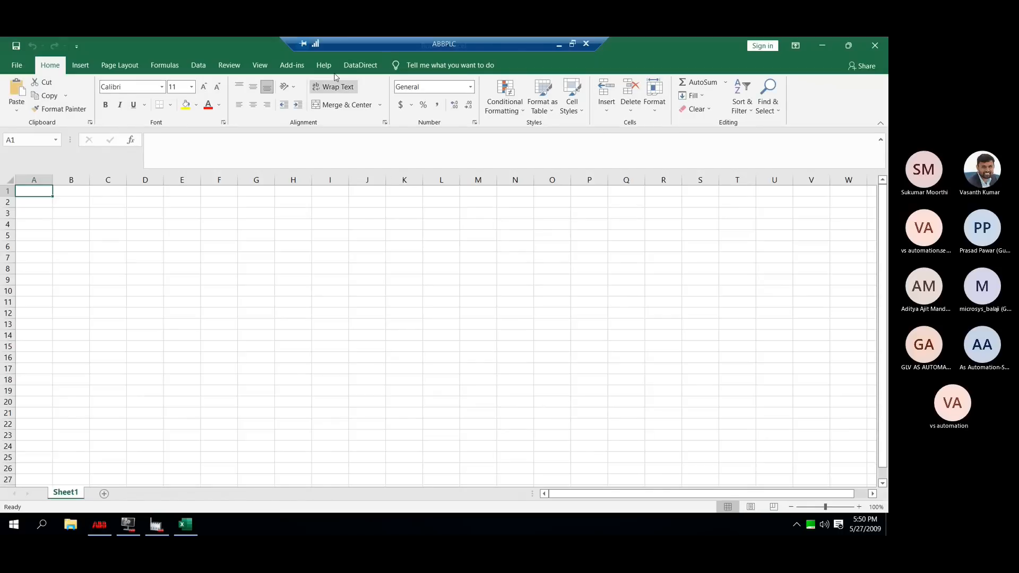
Open DataDirect's History Values dialog and select the SPEED signal of MOTOR_TCPIP under AC500_MODBUS_TCP in the Control Structure.
{"action": "left_click", "coordinate": [361, 66]}
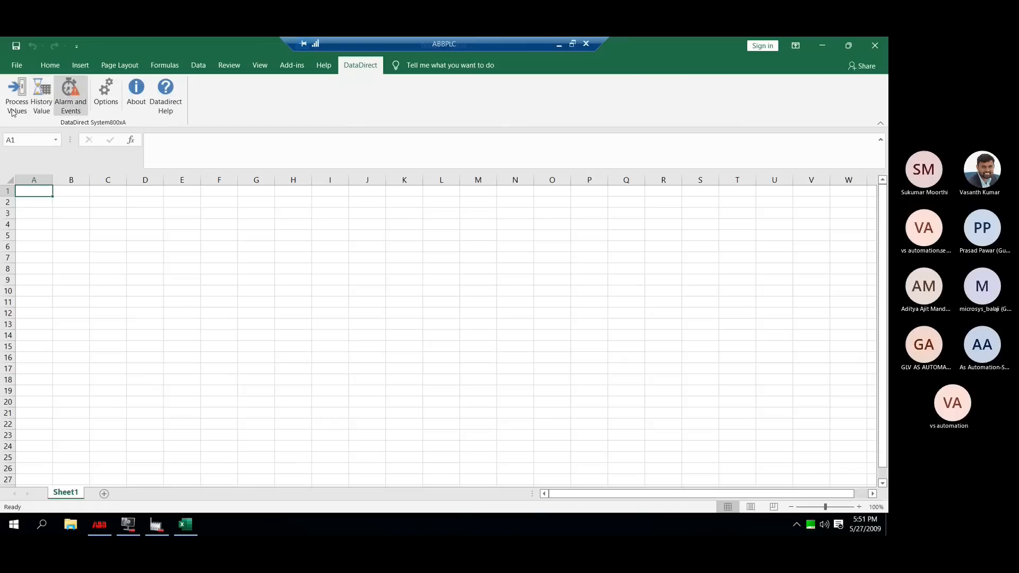
{"action": "left_click", "coordinate": [48, 90]}
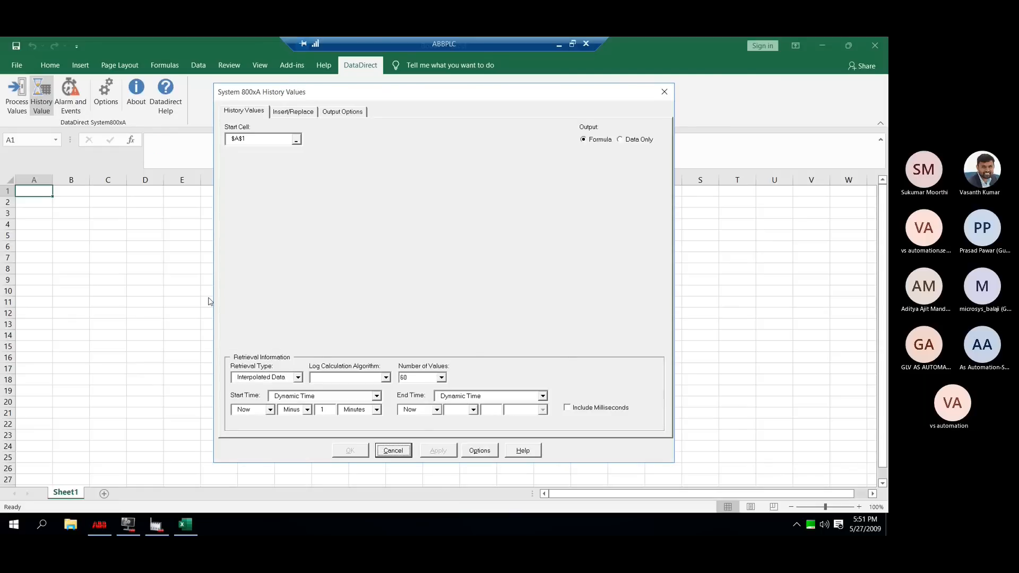
{"action": "left_click", "coordinate": [233, 209]}
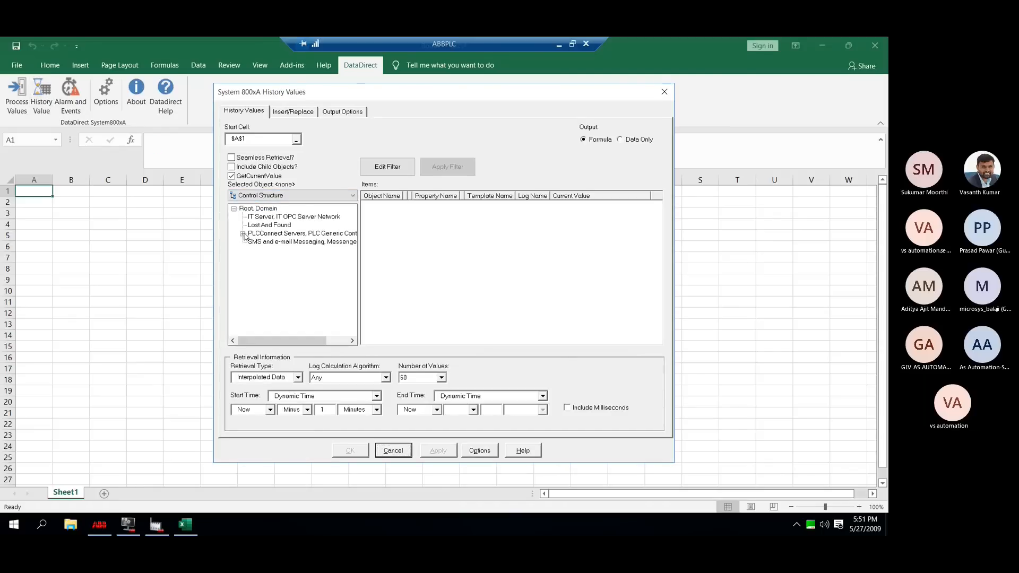
{"action": "left_click", "coordinate": [242, 234]}
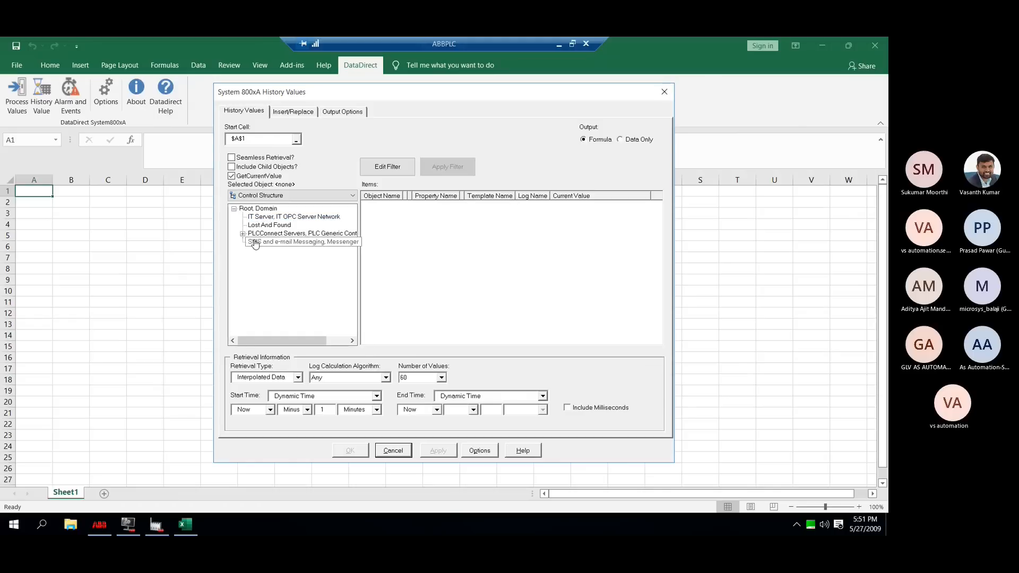
{"action": "left_click", "coordinate": [251, 242]}
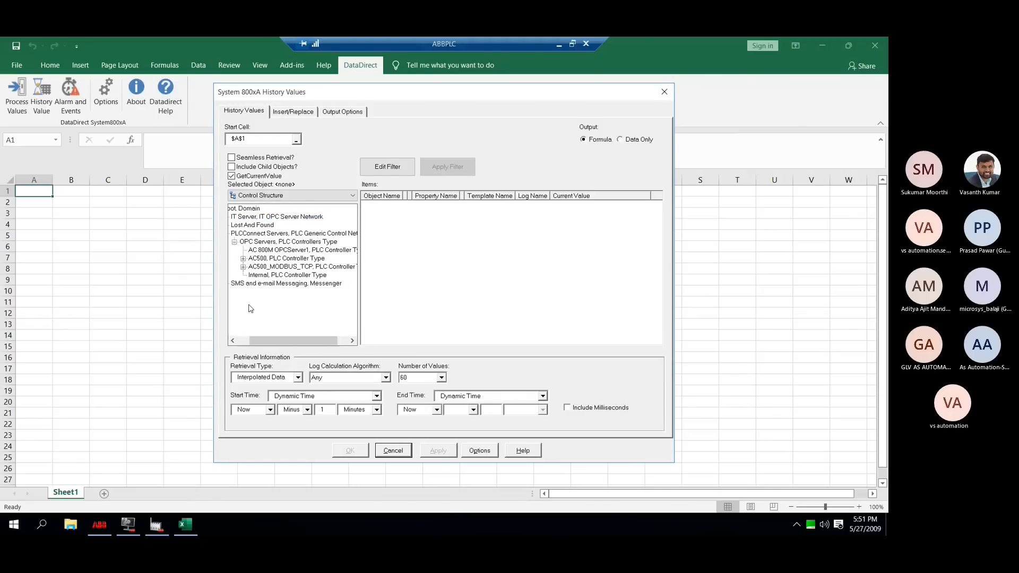
{"action": "left_click", "coordinate": [243, 267]}
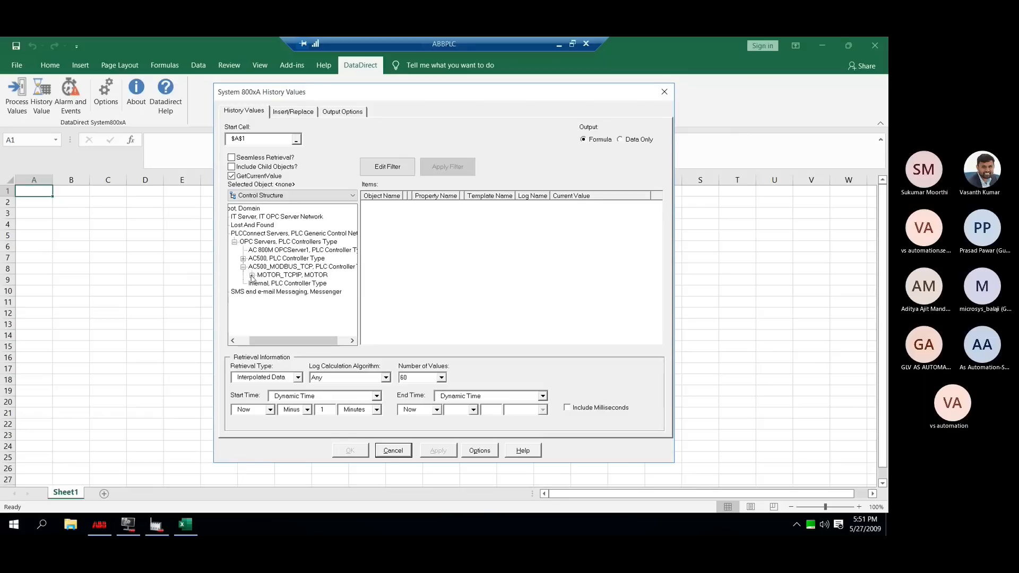
{"action": "left_click", "coordinate": [252, 275]}
{"action": "left_click", "coordinate": [306, 300]}
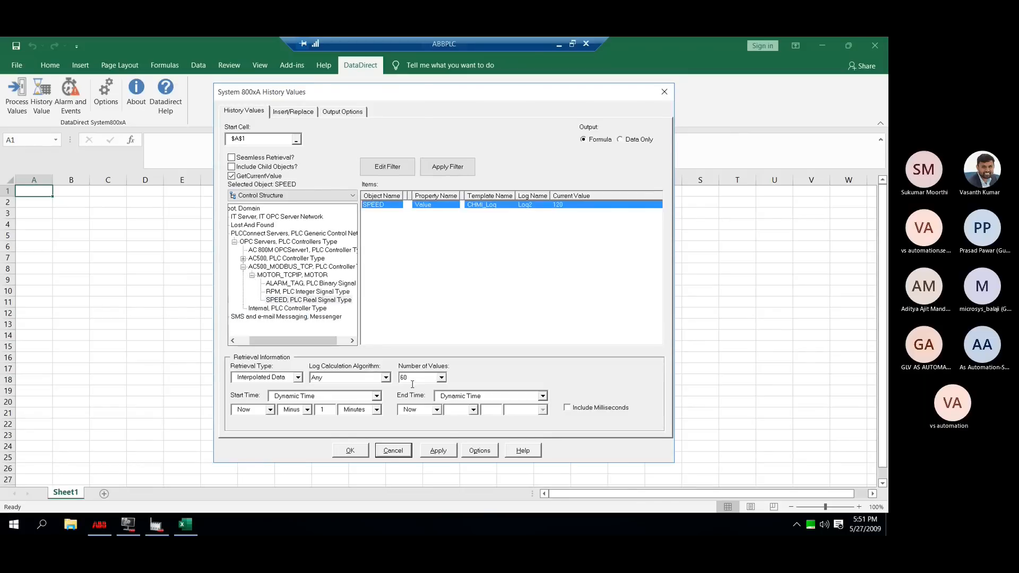
Insert 60 interpolated SPEED values from the last minute starting at A1, close the dialog and delete the filled column.
{"action": "left_click", "coordinate": [438, 451]}
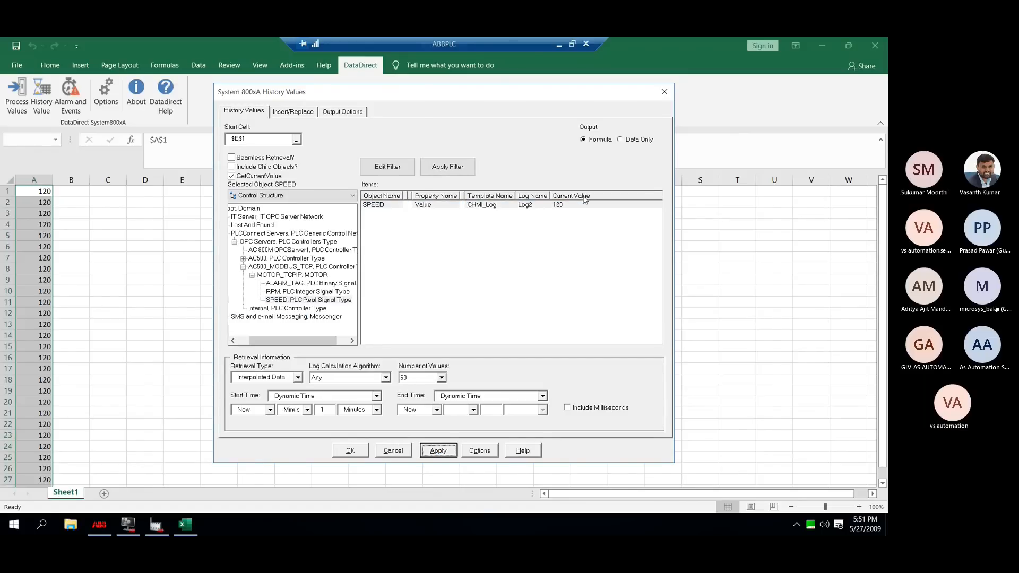
{"action": "left_click", "coordinate": [409, 450]}
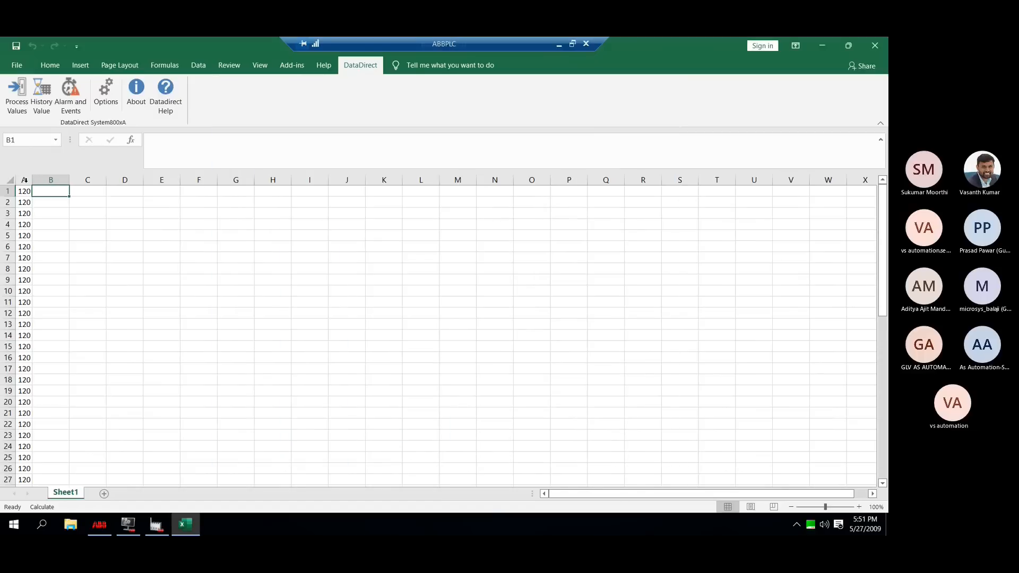
{"action": "left_click", "coordinate": [24, 180]}
{"action": "right_click", "coordinate": [24, 182]}
{"action": "left_click", "coordinate": [58, 277]}
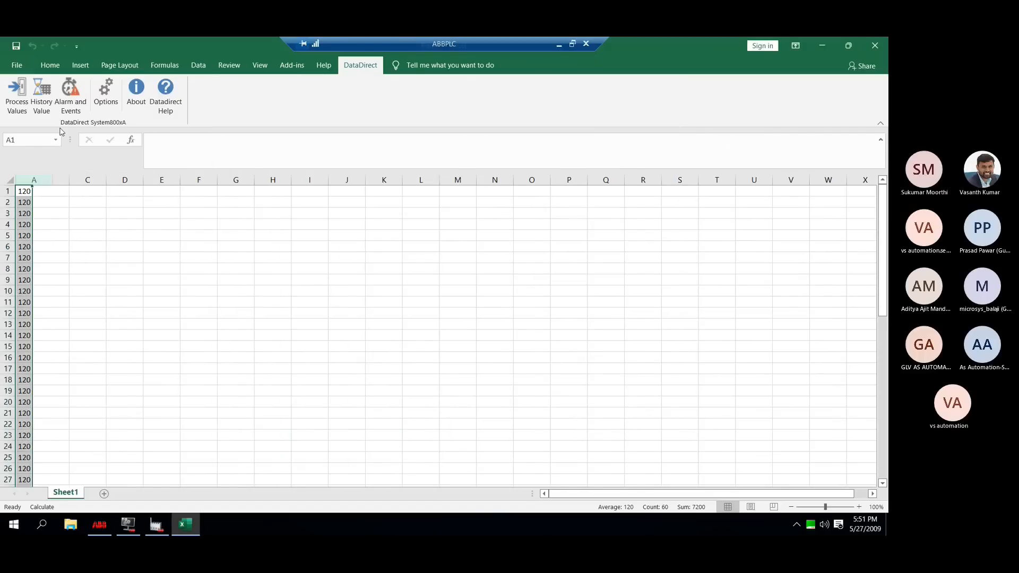
Reopen the History Values dialog for cell A1 and enable the Timestamp and Tag Name output columns.
{"action": "left_click", "coordinate": [33, 192]}
{"action": "left_click", "coordinate": [42, 94]}
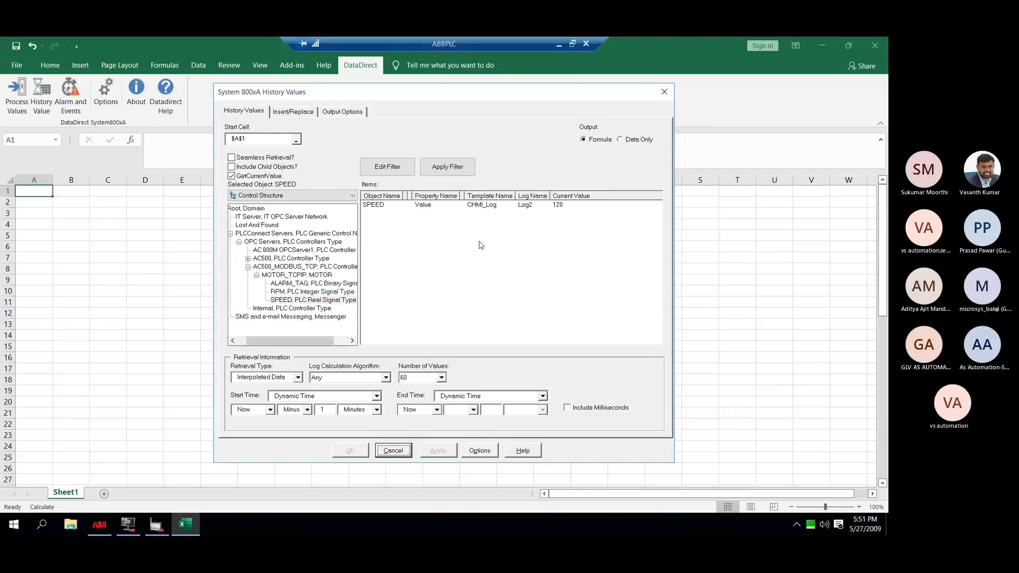
{"action": "left_click", "coordinate": [326, 114]}
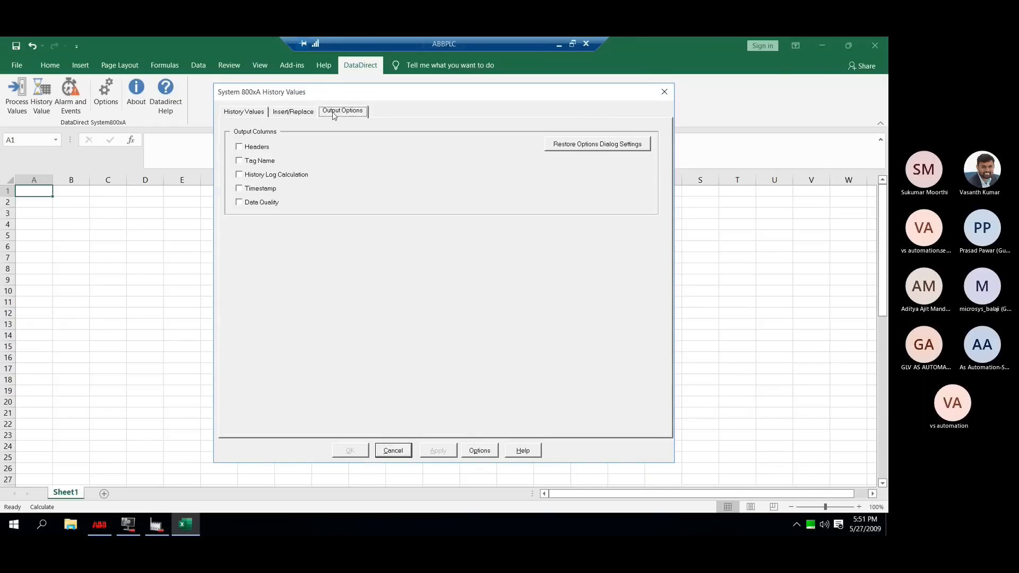
{"action": "left_click", "coordinate": [239, 189]}
{"action": "left_click", "coordinate": [239, 165]}
{"action": "left_click", "coordinate": [255, 114]}
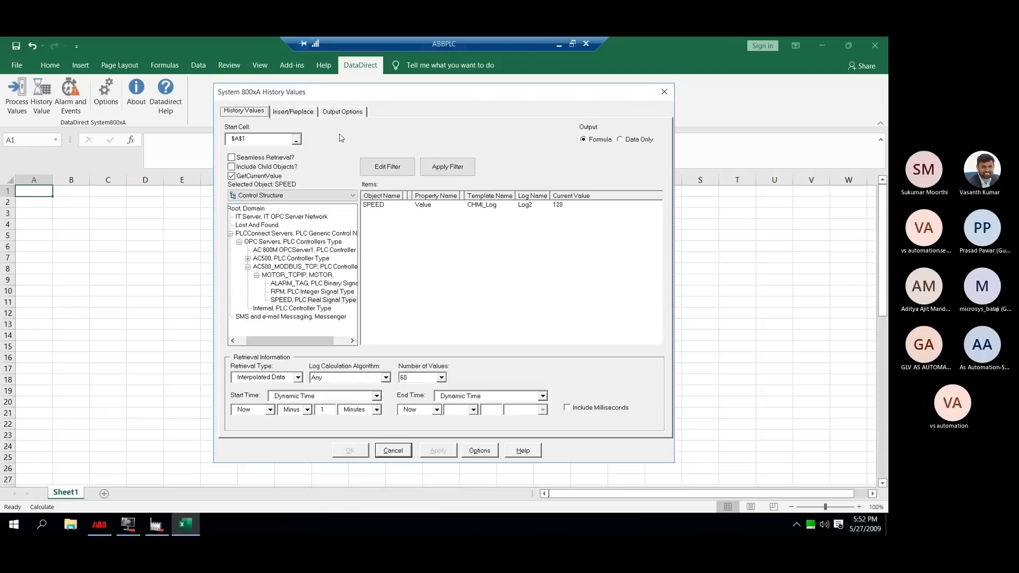
Set the SPEED retrieval to start at Now minus 10 minutes and return 10 values.
{"action": "left_click", "coordinate": [382, 206]}
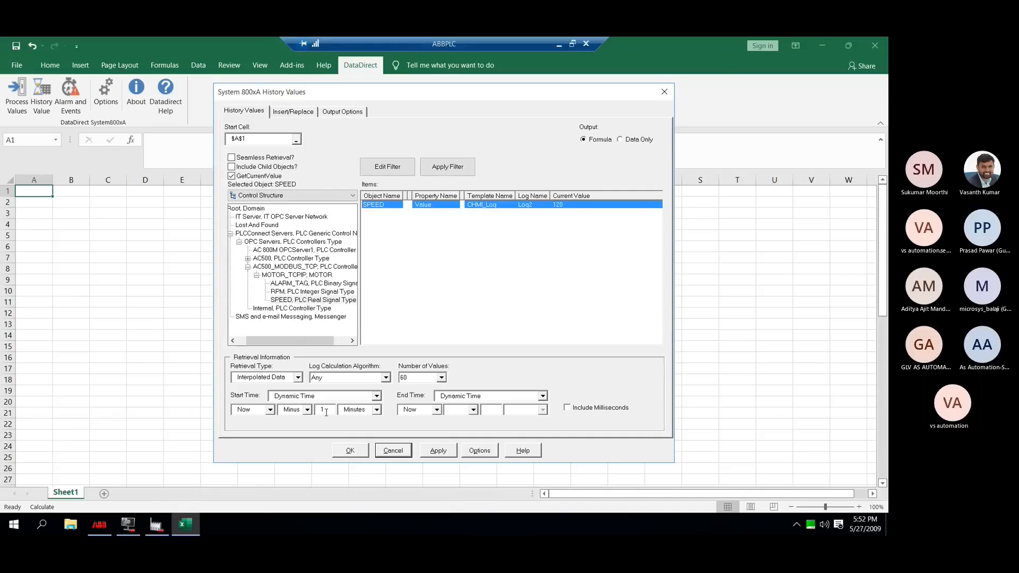
{"action": "left_click", "coordinate": [376, 410]}
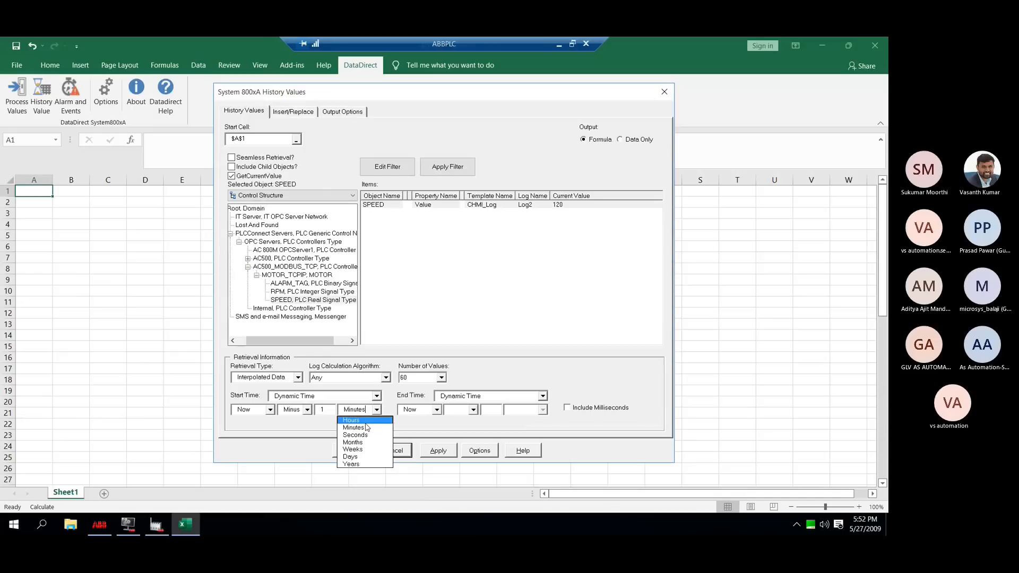
{"action": "left_click", "coordinate": [366, 428]}
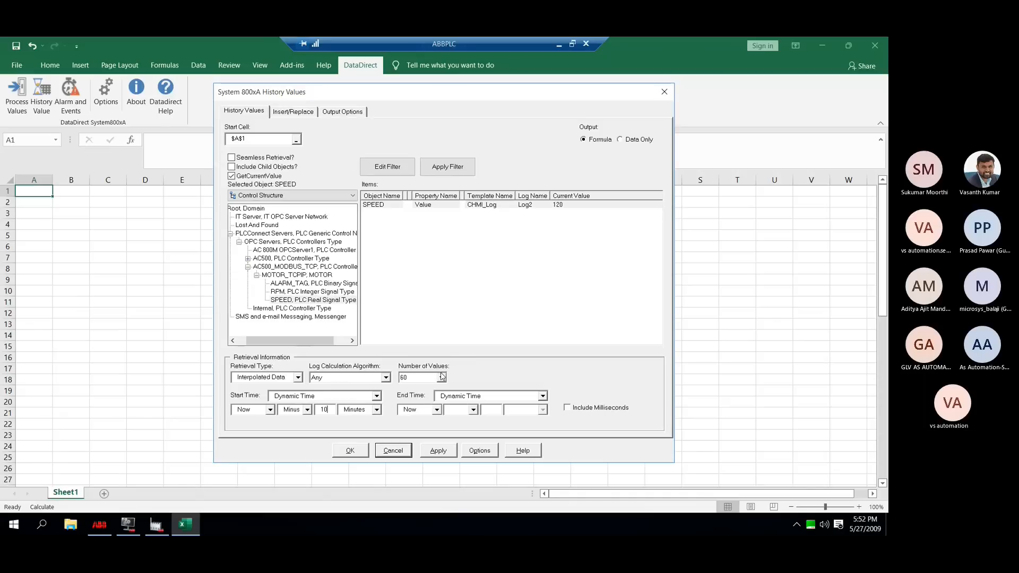
{"action": "double_click", "coordinate": [403, 378]}
{"action": "type", "text": "10"}
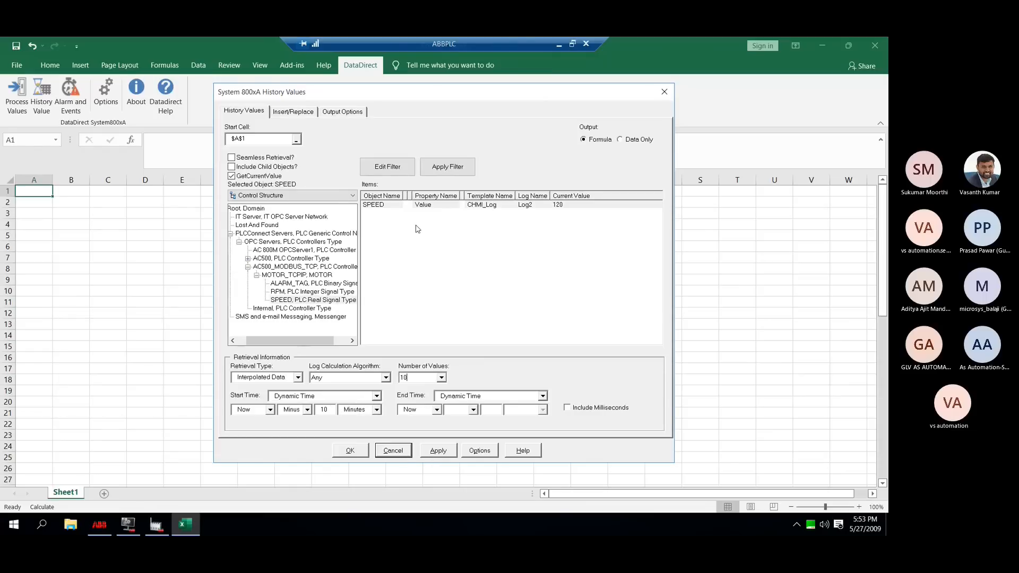
Insert the SPEED log's history values into the sheet from A1 and move the dialog aside to uncover the data.
{"action": "left_click", "coordinate": [389, 206]}
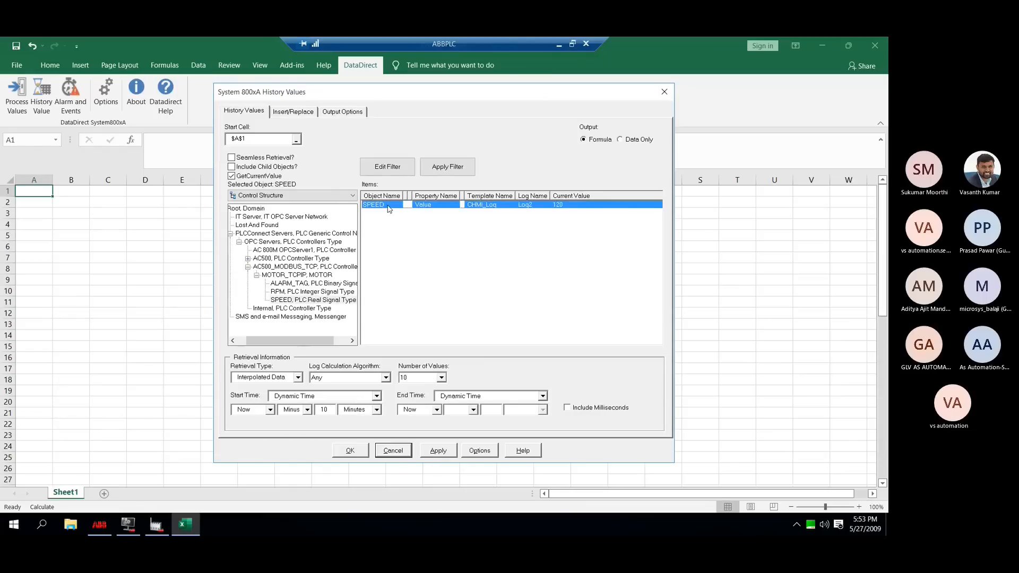
{"action": "left_click", "coordinate": [431, 456]}
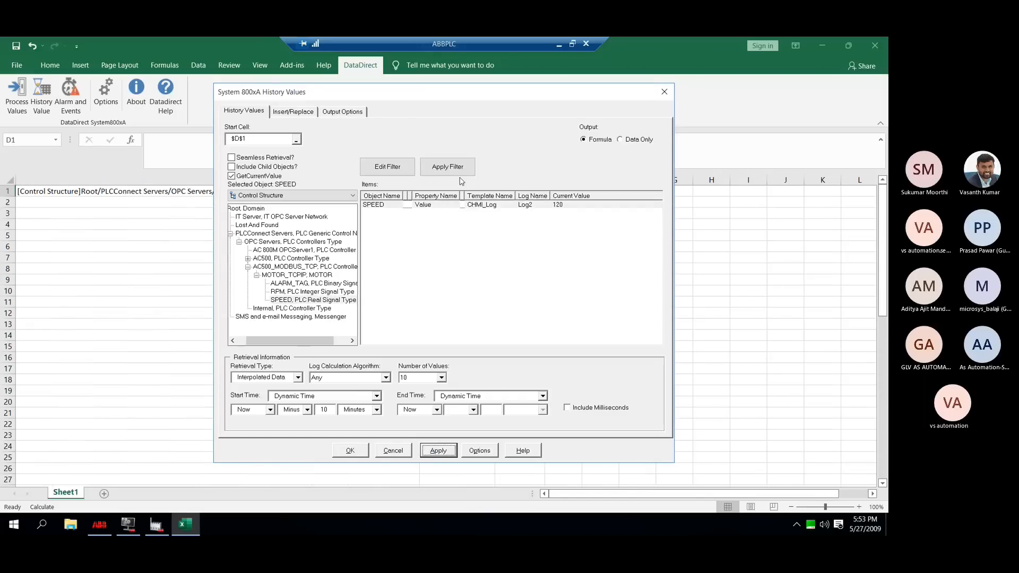
{"action": "left_click_drag", "start_coordinate": [394, 93], "coordinate": [216, 110]}
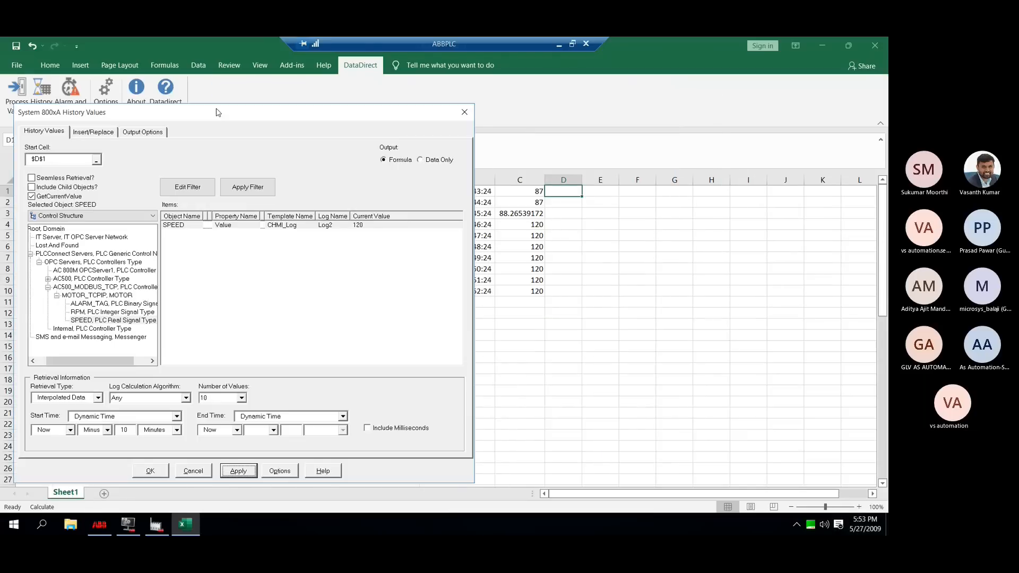
Close the History Values dialog and enter the headers TIMESTAMP in A13 and Motor1 Speed in B13.
{"action": "left_click", "coordinate": [197, 474]}
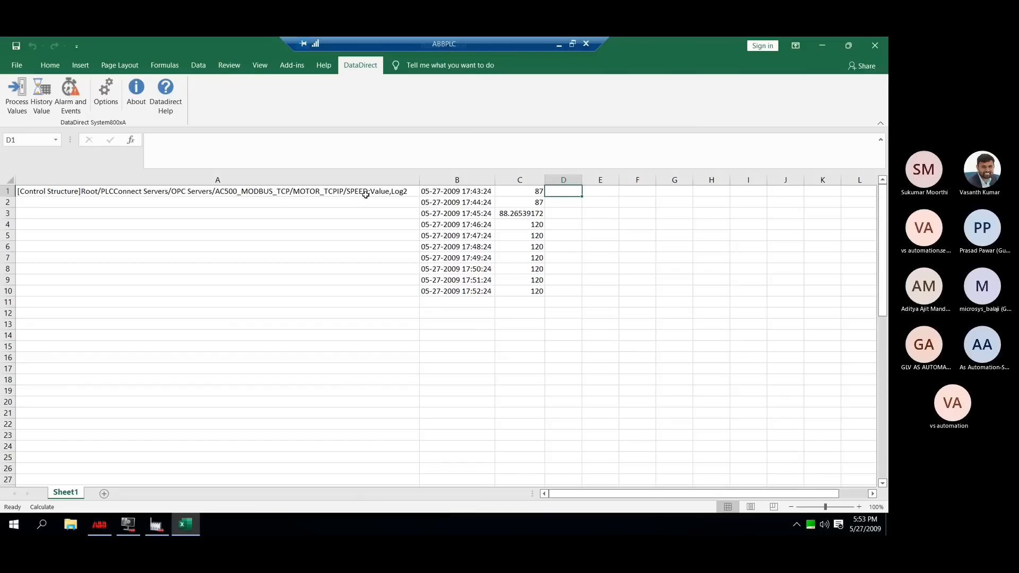
{"action": "left_click", "coordinate": [109, 194]}
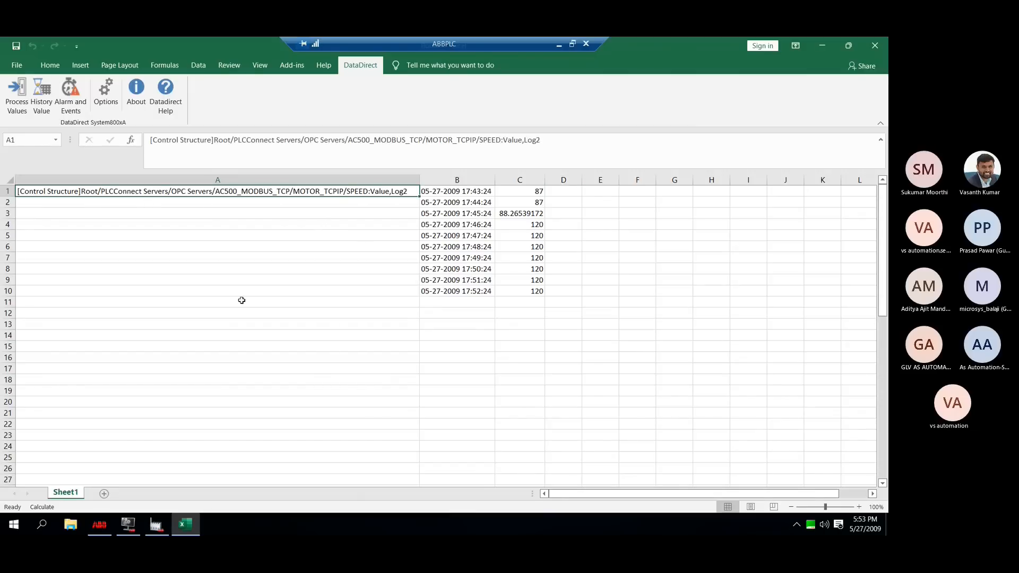
{"action": "left_click", "coordinate": [164, 321]}
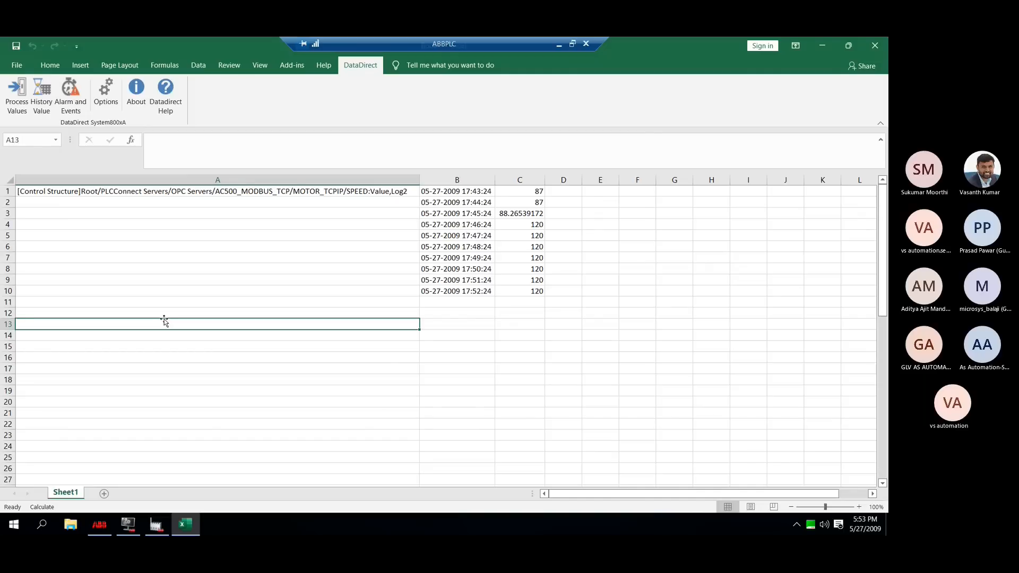
{"action": "type", "text": "TIMESTA"}
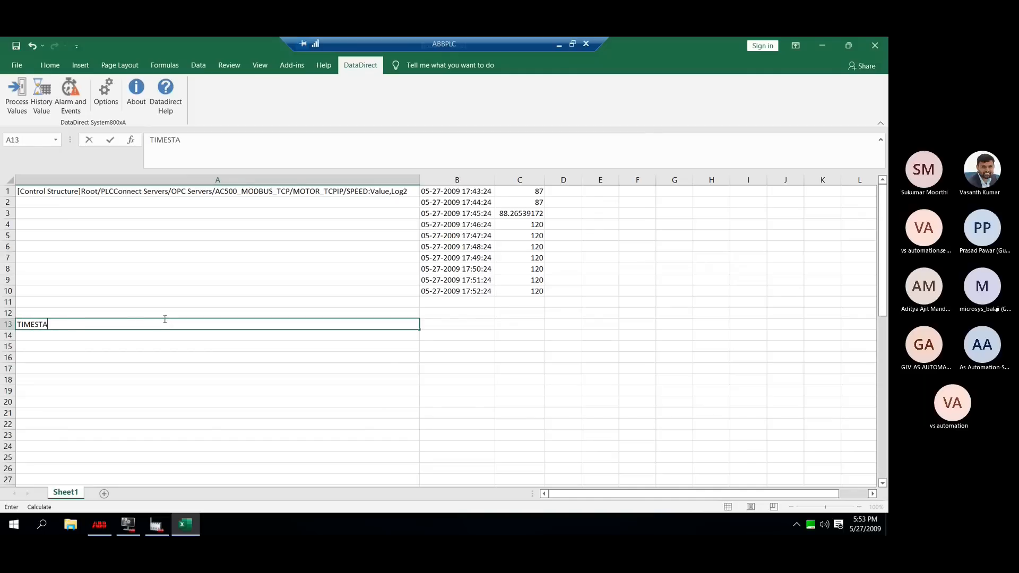
{"action": "type", "text": "MP"}
{"action": "key", "text": "Tab"}
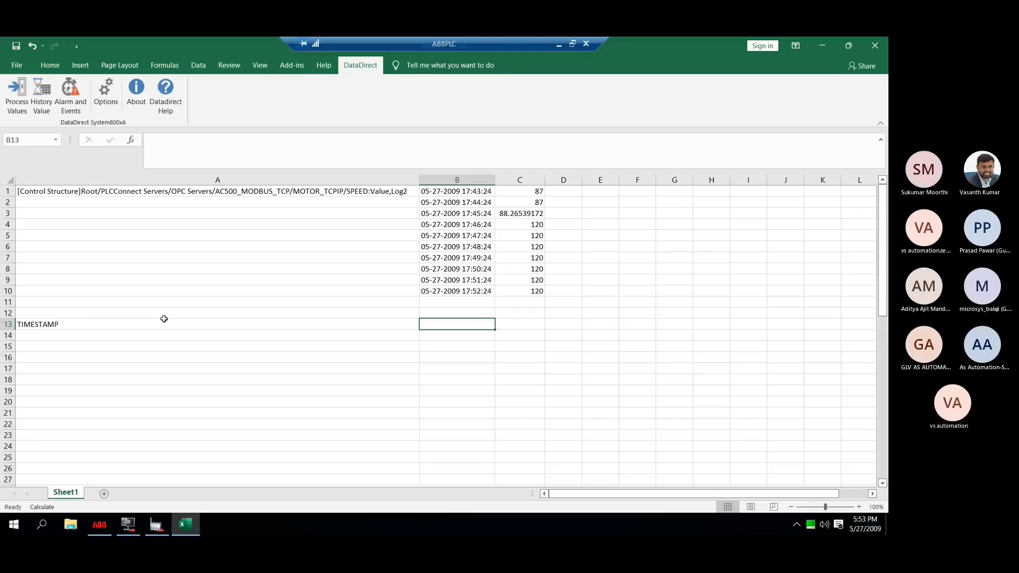
{"action": "type", "text": "Motor1"}
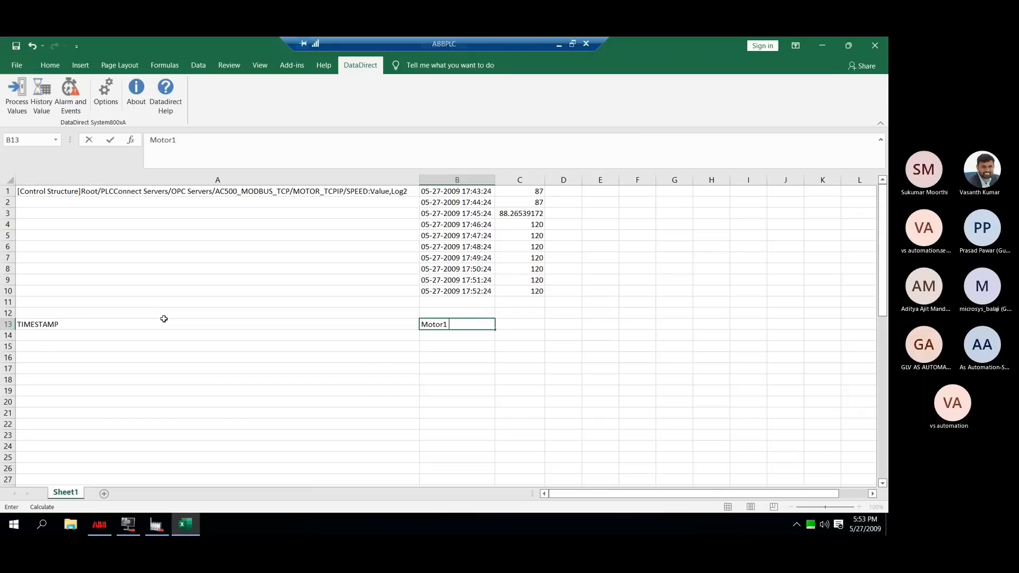
{"action": "type", "text": " Speed"}
{"action": "key", "text": "Return"}
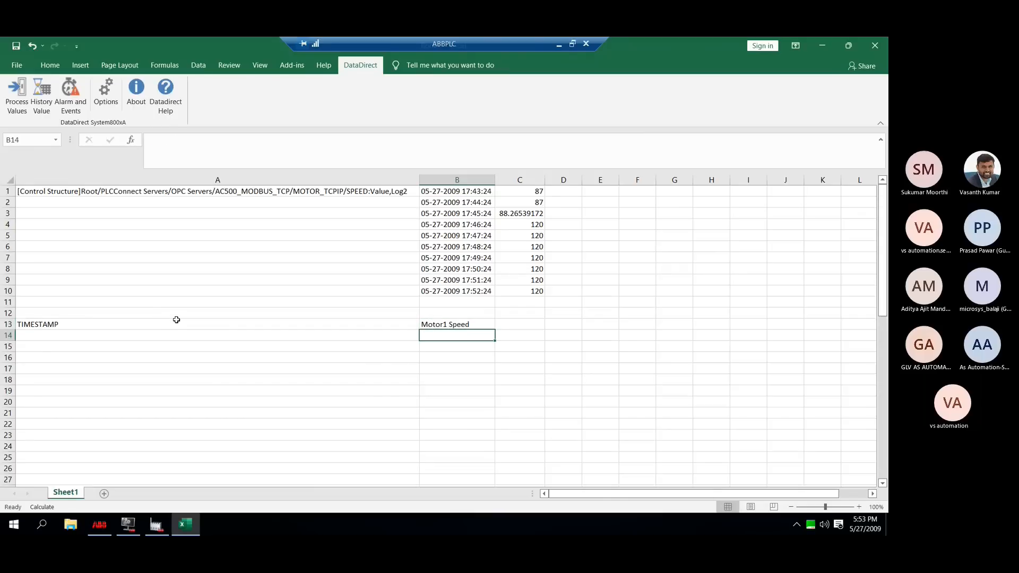
Apply all borders to the header cells A13:B13.
{"action": "left_click", "coordinate": [178, 323]}
{"action": "key", "text": "shift+Right"}
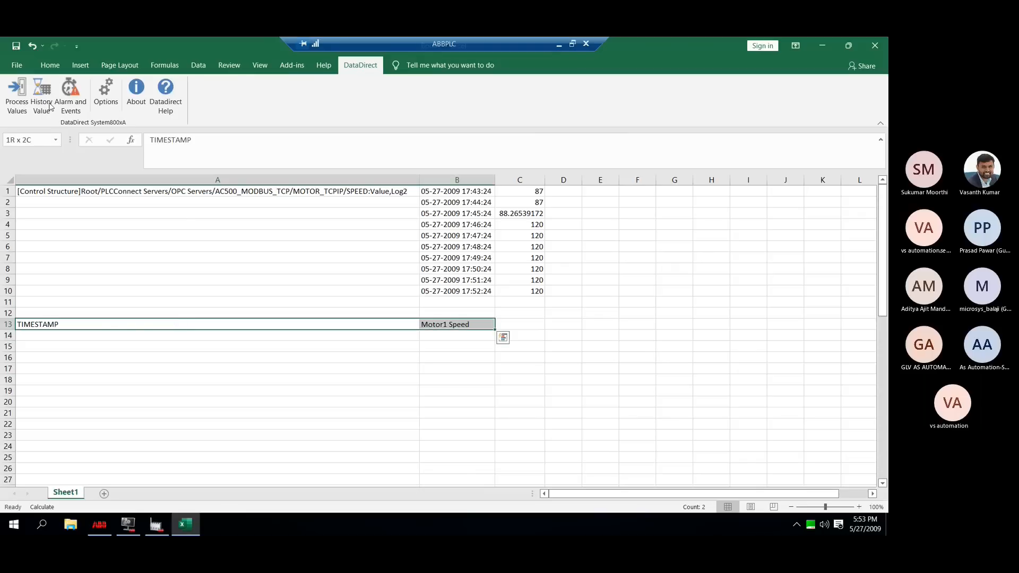
{"action": "left_click", "coordinate": [49, 64]}
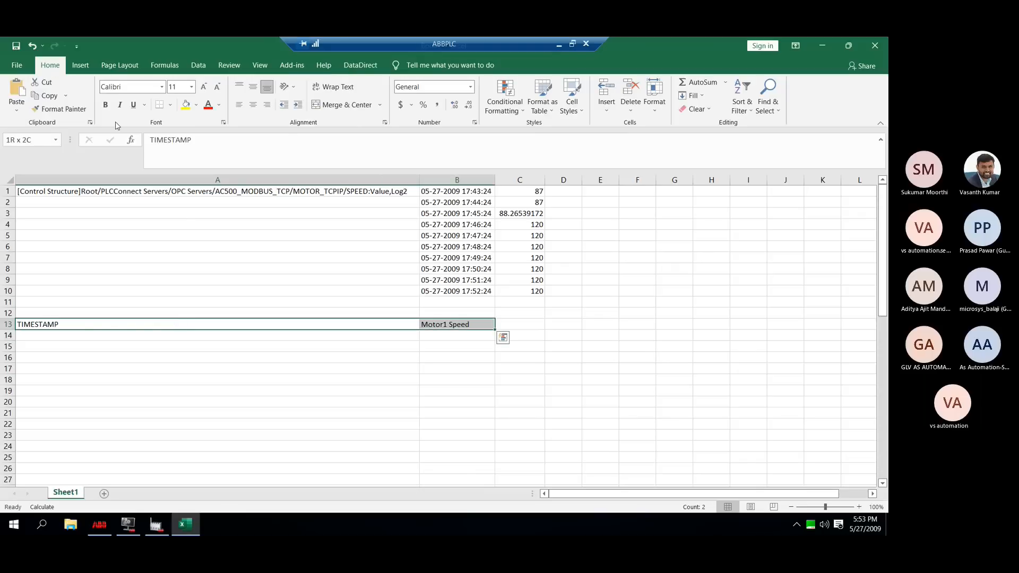
{"action": "left_click", "coordinate": [170, 104]}
{"action": "left_click", "coordinate": [177, 206]}
{"action": "left_click", "coordinate": [327, 354]}
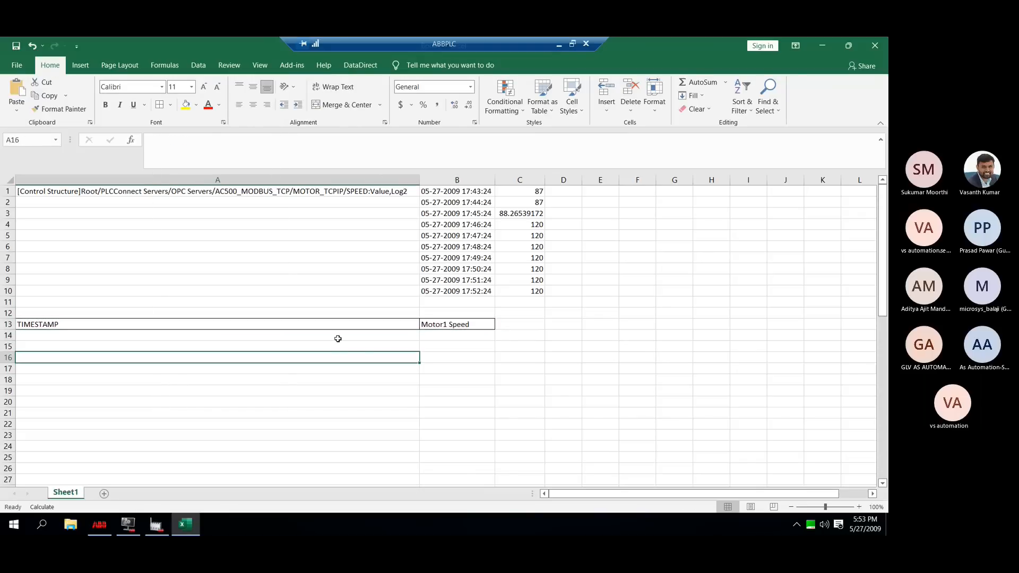
Insert the SPEED log's history values from A14 with Timestamp on and Tag Name off, and narrow column A to the timestamp width.
{"action": "left_click", "coordinate": [338, 338]}
{"action": "left_click_drag", "start_coordinate": [419, 181], "coordinate": [350, 181]}
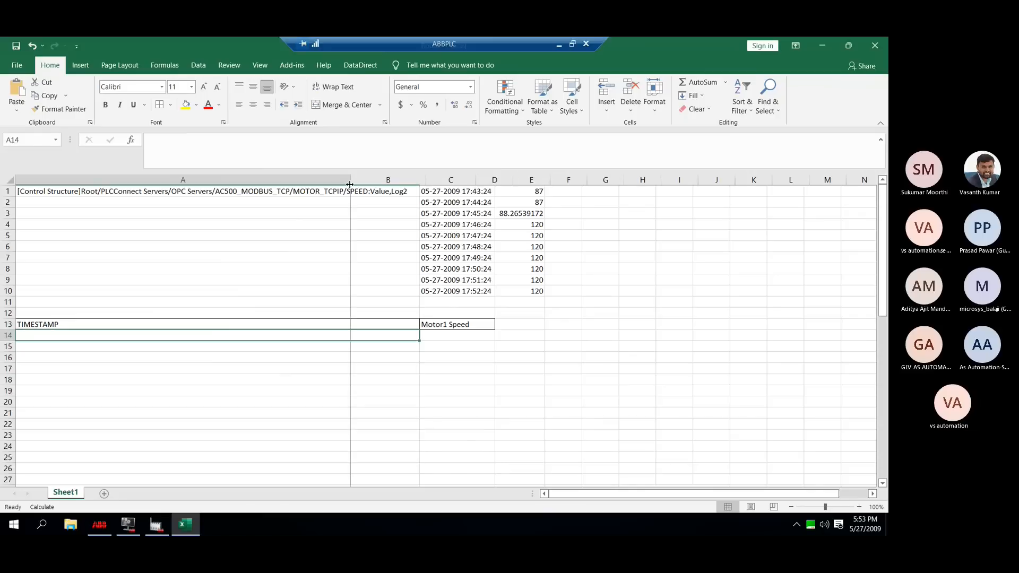
{"action": "left_click", "coordinate": [350, 66]}
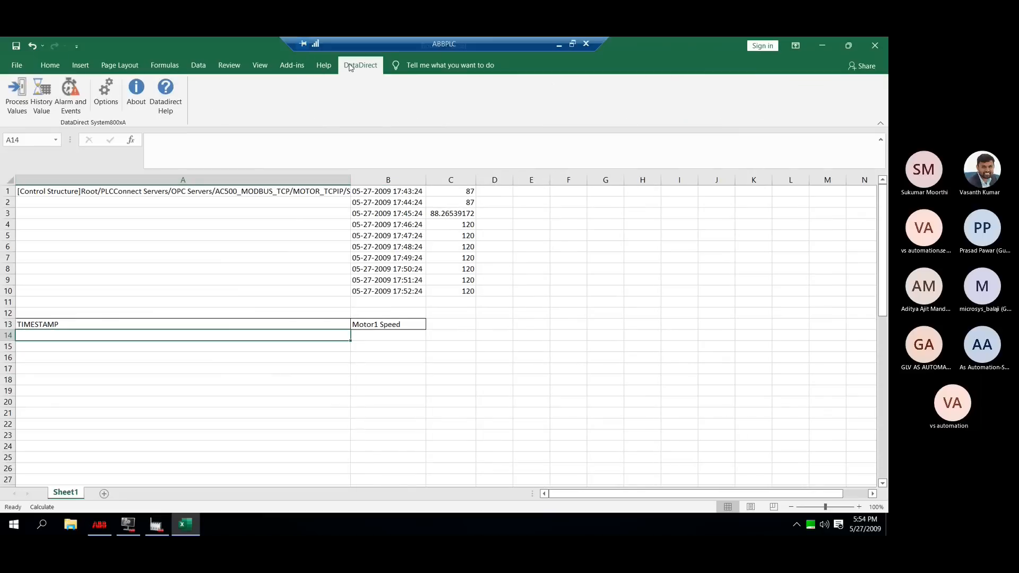
{"action": "left_click", "coordinate": [30, 110]}
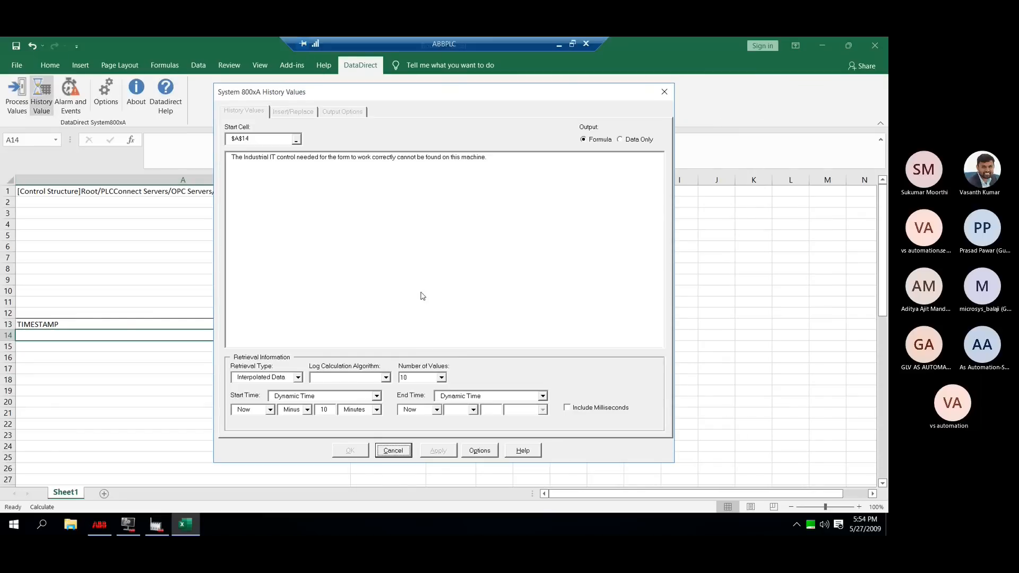
{"action": "left_click", "coordinate": [339, 112]}
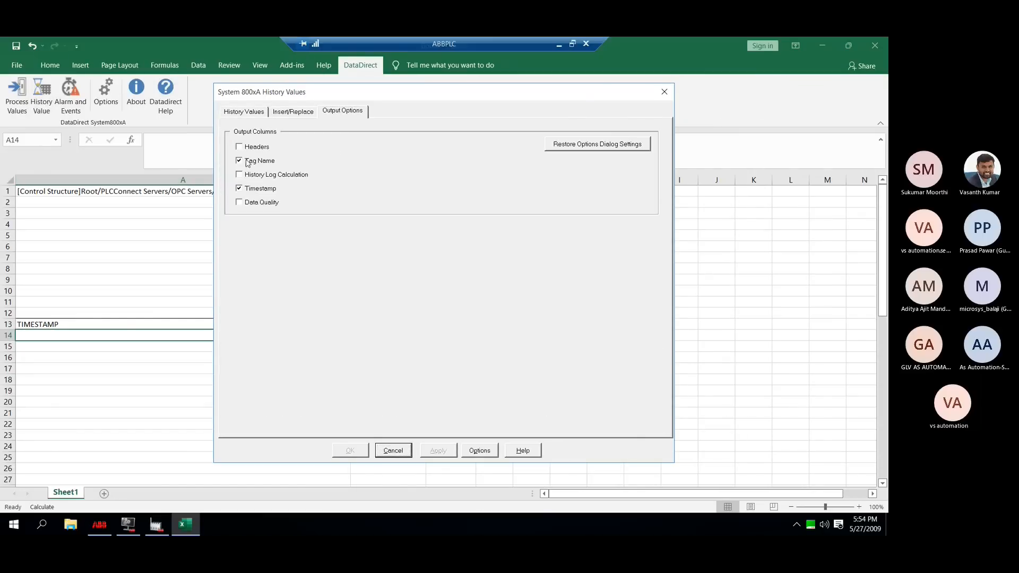
{"action": "left_click", "coordinate": [250, 112]}
{"action": "left_click", "coordinate": [377, 205]}
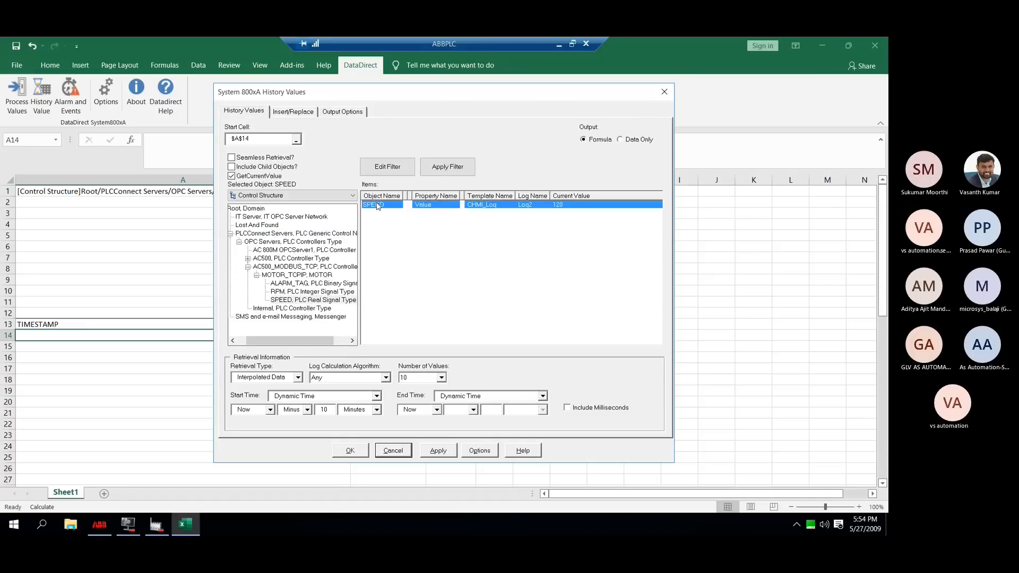
{"action": "left_click", "coordinate": [439, 451]}
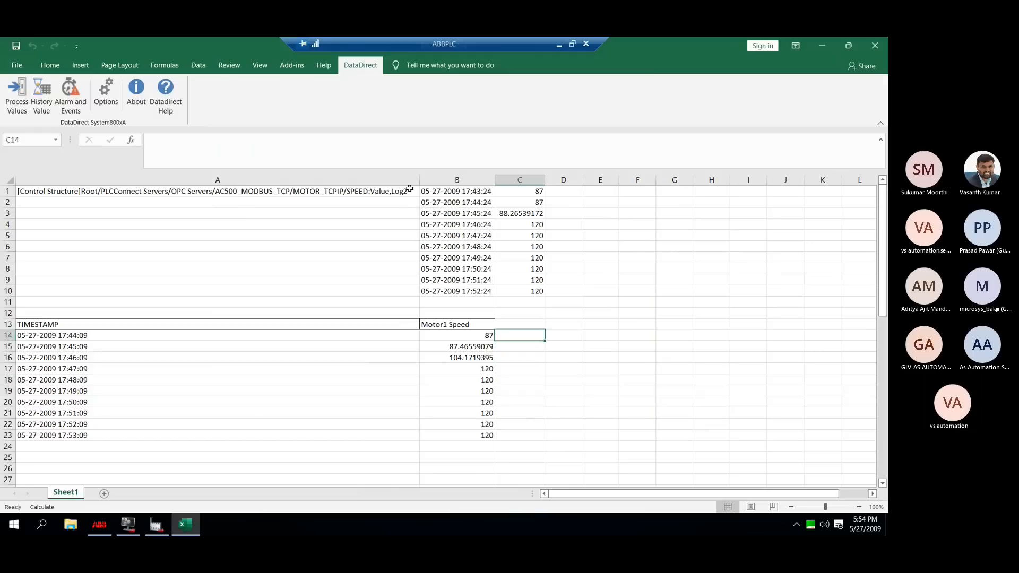
{"action": "left_click_drag", "start_coordinate": [419, 179], "coordinate": [104, 212]}
{"action": "left_click", "coordinate": [264, 348]}
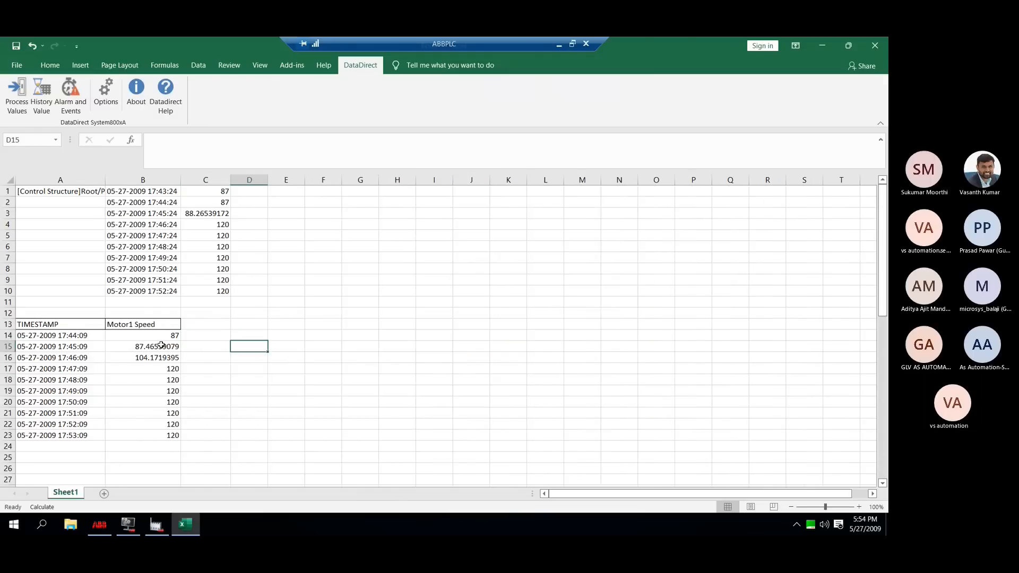
Examine the history retrieval formula behind the timestamp cells A14 through A23.
{"action": "left_click", "coordinate": [73, 335]}
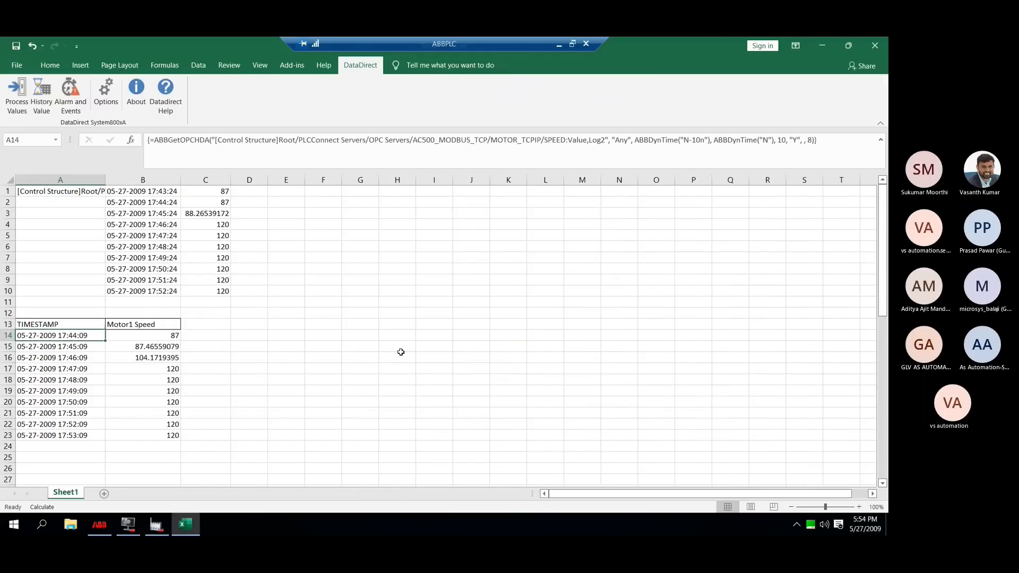
{"action": "key", "text": "Down"}
{"action": "key", "text": "Down"}
{"action": "key", "text": "Down"}
{"action": "key", "text": "Down"}
{"action": "key", "text": "Down"}
{"action": "key", "text": "Down"}
{"action": "key", "text": "Down"}
{"action": "key", "text": "Down"}
{"action": "key", "text": "Down"}
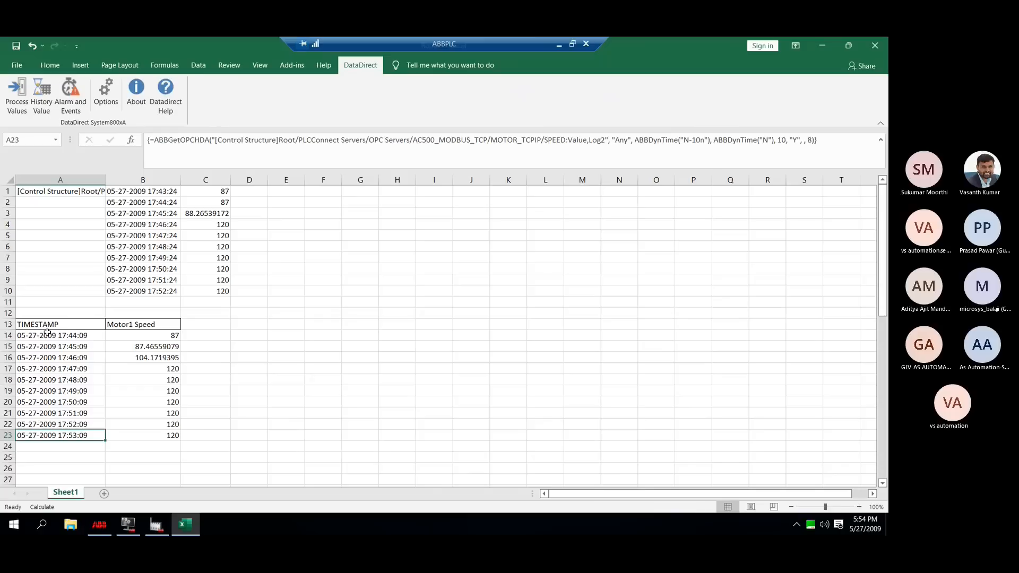
{"action": "left_click", "coordinate": [92, 322]}
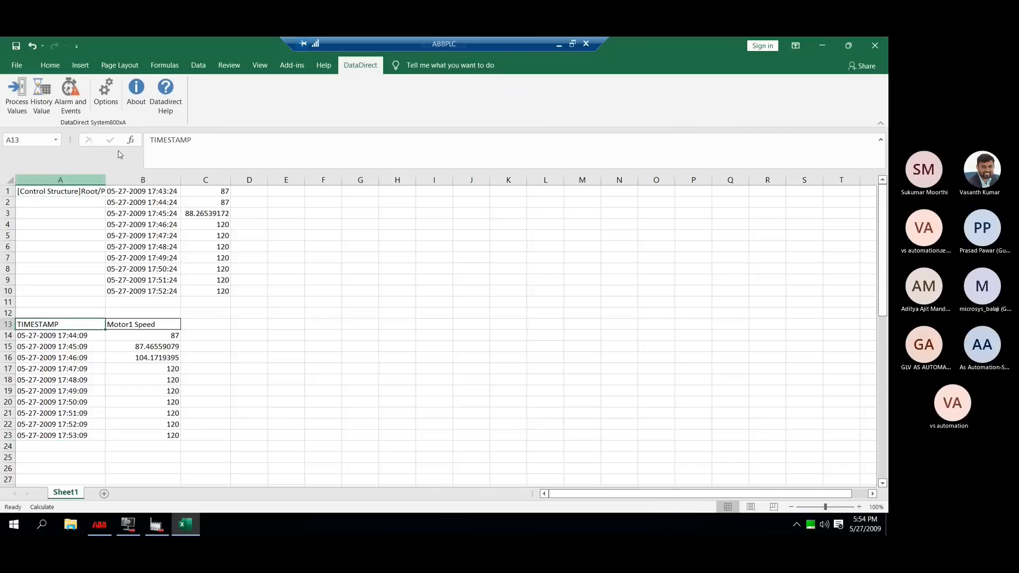
Delete rows 1 to 10 with the earlier history data and the two blank rows left above the TIMESTAMP header.
{"action": "left_click", "coordinate": [8, 191]}
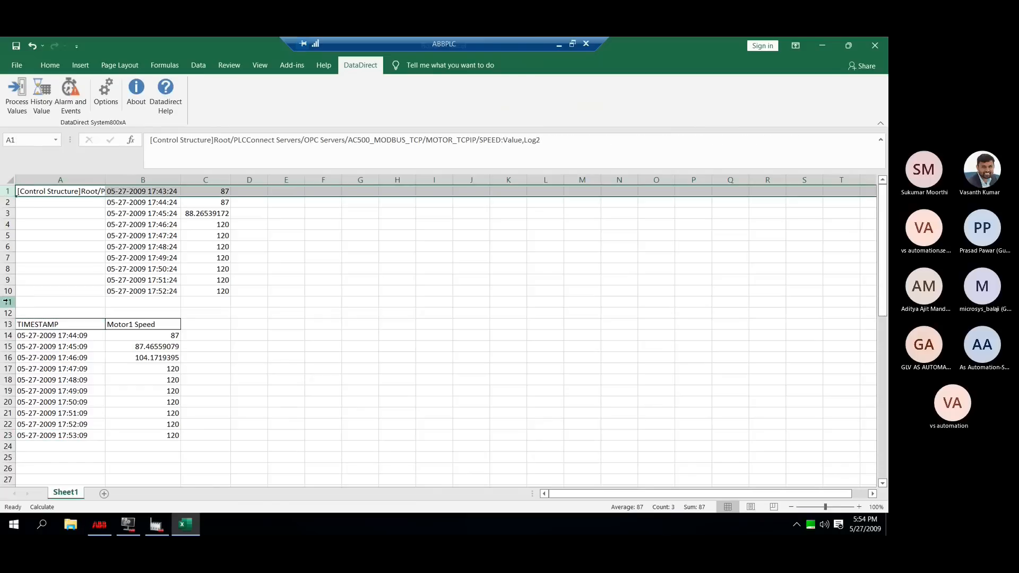
{"action": "left_click", "coordinate": [7, 292], "text": "shift"}
{"action": "right_click", "coordinate": [8, 290]}
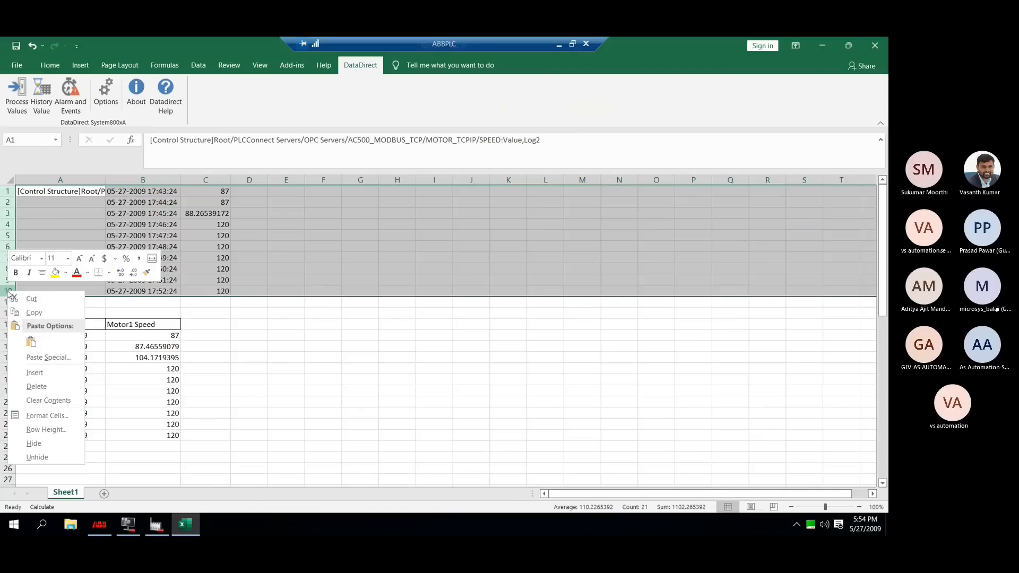
{"action": "left_click", "coordinate": [47, 387]}
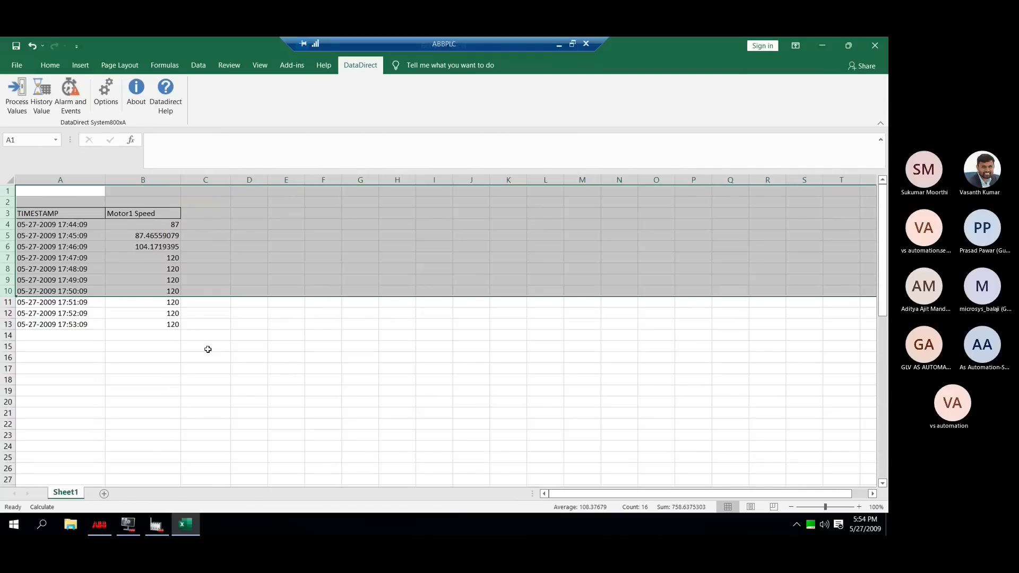
{"action": "left_click", "coordinate": [207, 349]}
{"action": "left_click", "coordinate": [4, 192]}
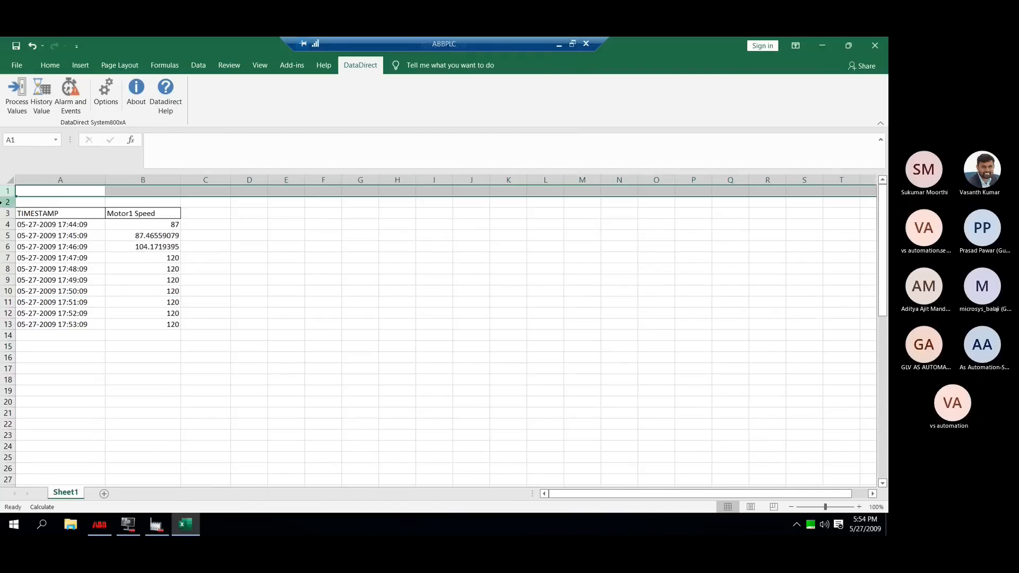
{"action": "left_click", "coordinate": [2, 202], "text": "shift"}
{"action": "right_click", "coordinate": [3, 202]}
{"action": "left_click", "coordinate": [36, 289]}
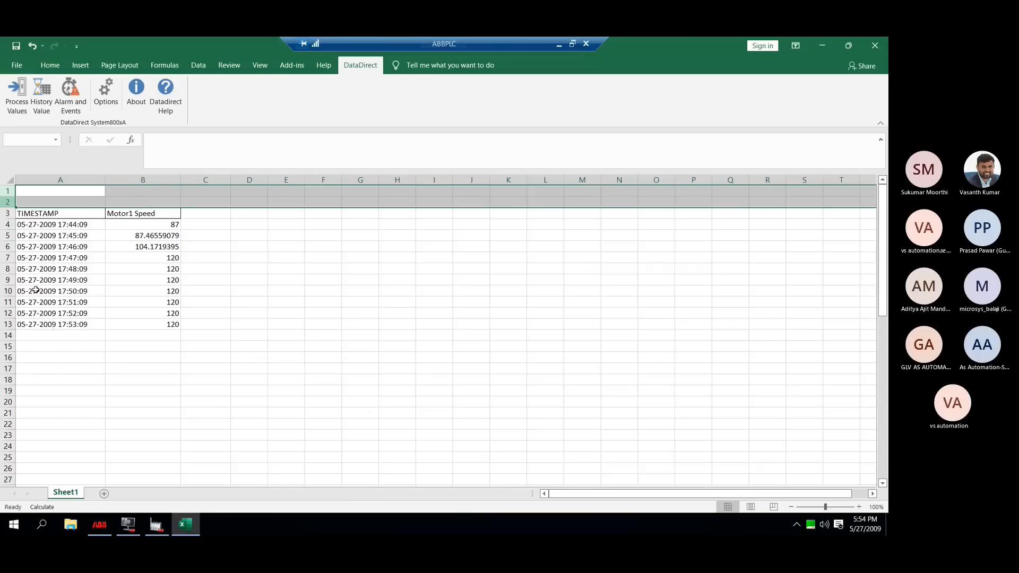
{"action": "left_click", "coordinate": [274, 302]}
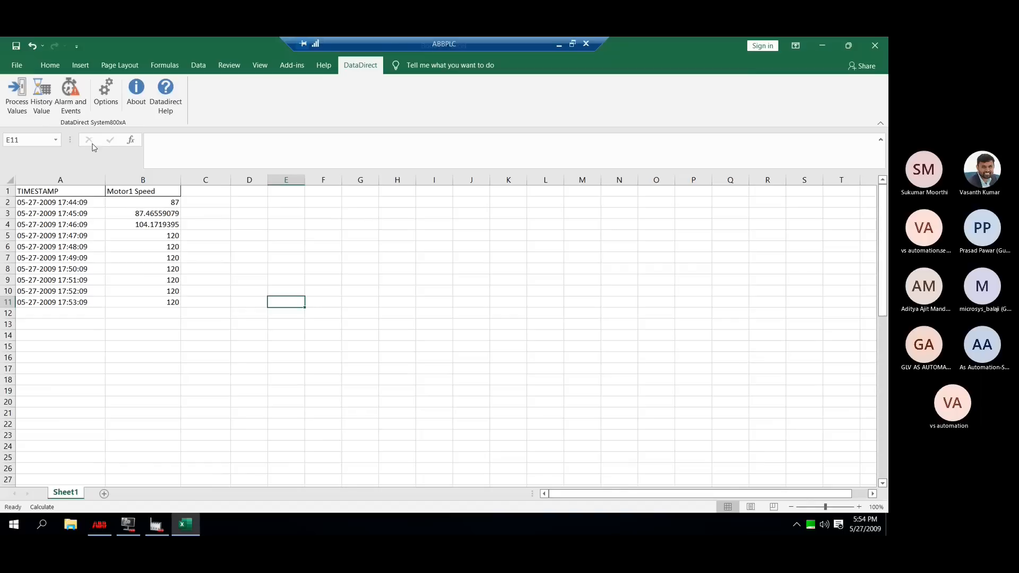
Save the workbook as chmi_test_report in the Desktop's All Destop Files folder, using the Excel 97-2003 Workbook format.
{"action": "left_click", "coordinate": [20, 50]}
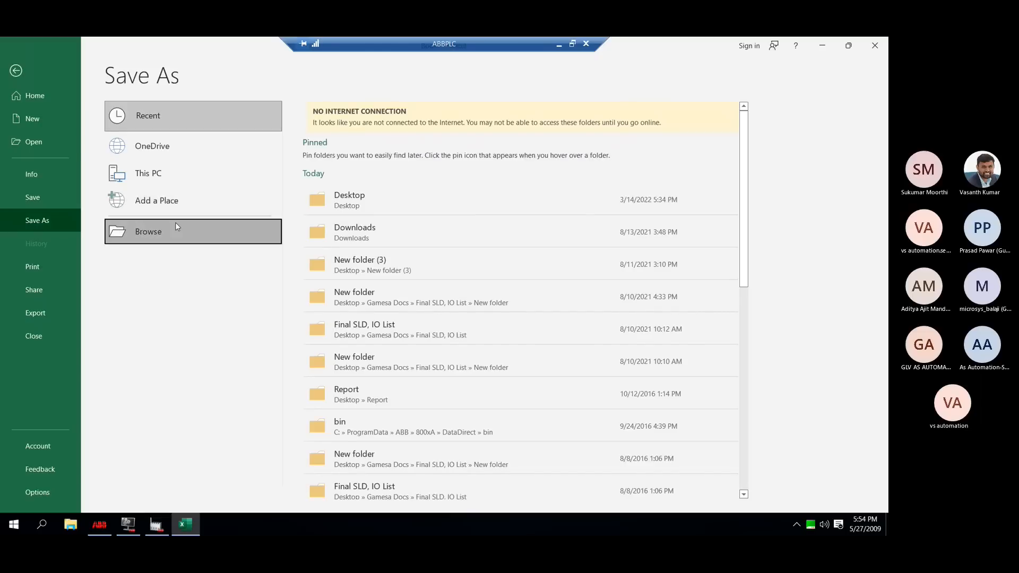
{"action": "left_click", "coordinate": [177, 228]}
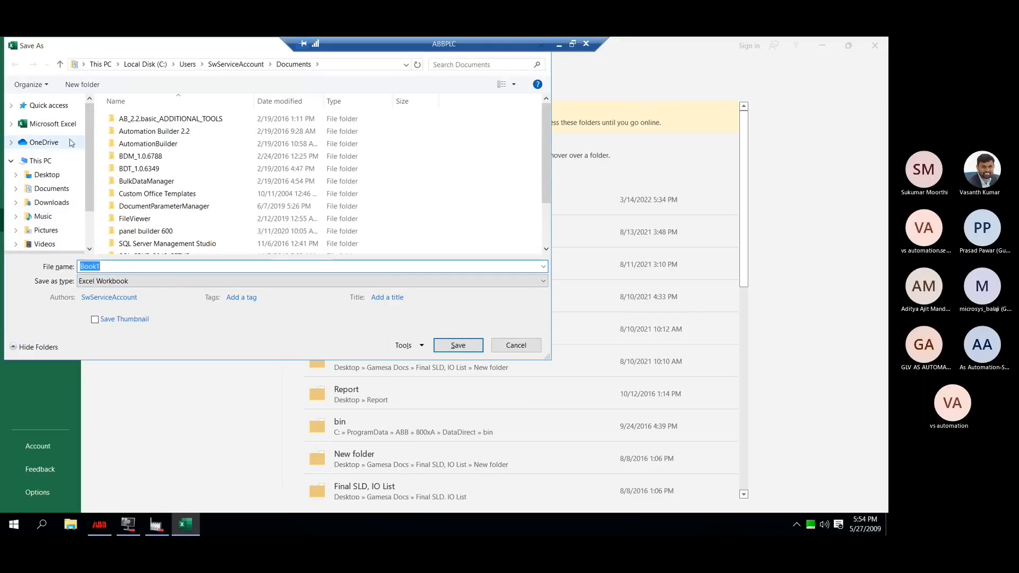
{"action": "left_click", "coordinate": [47, 156]}
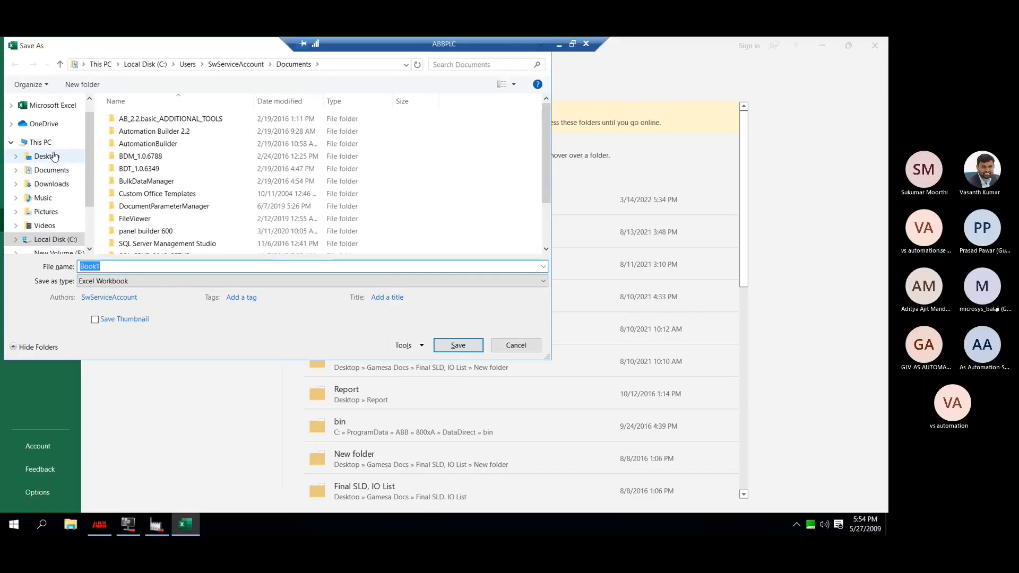
{"action": "left_click", "coordinate": [153, 181]}
{"action": "double_click", "coordinate": [154, 181]}
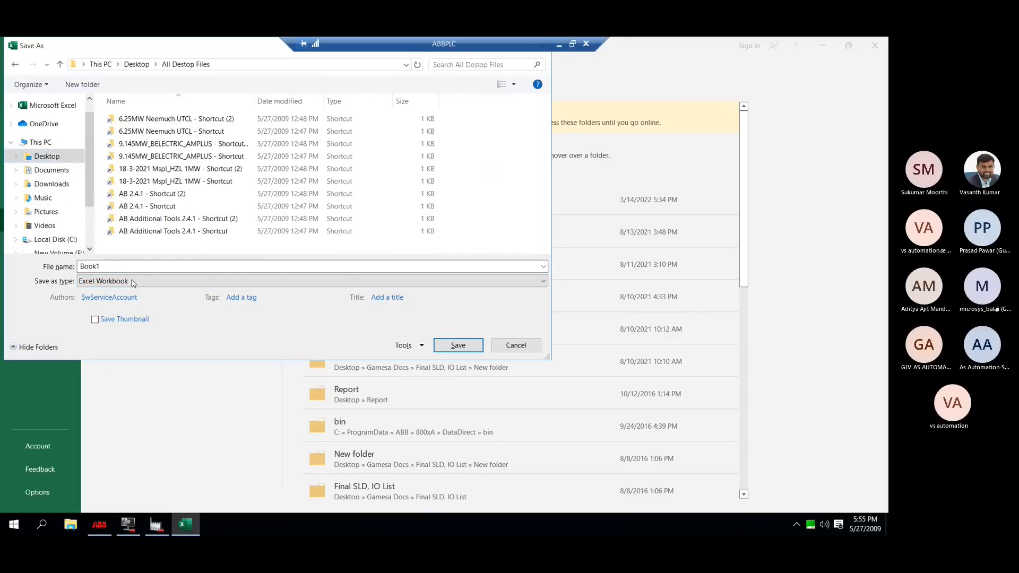
{"action": "type", "text": "ch"}
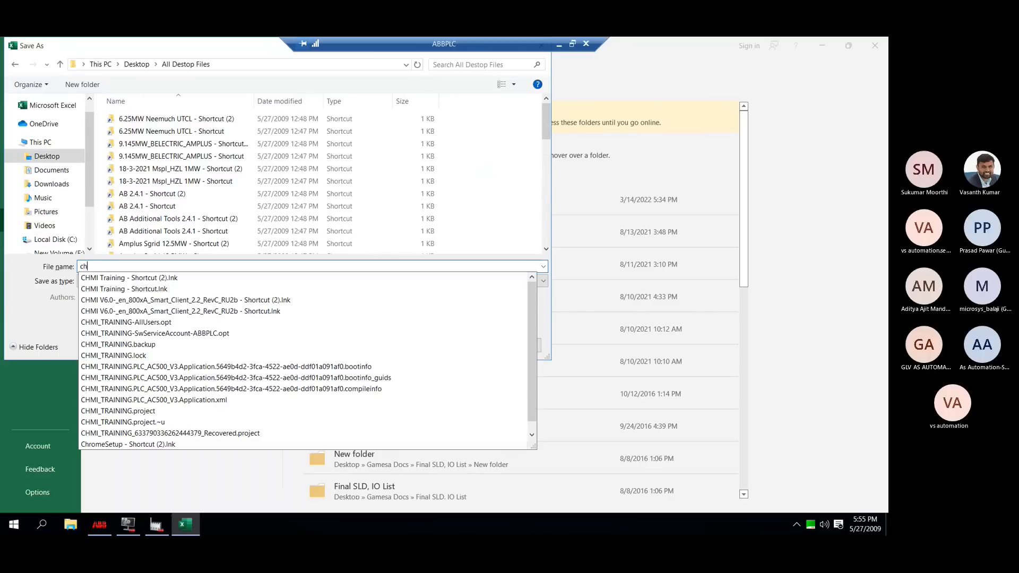
{"action": "type", "text": "mi_test"}
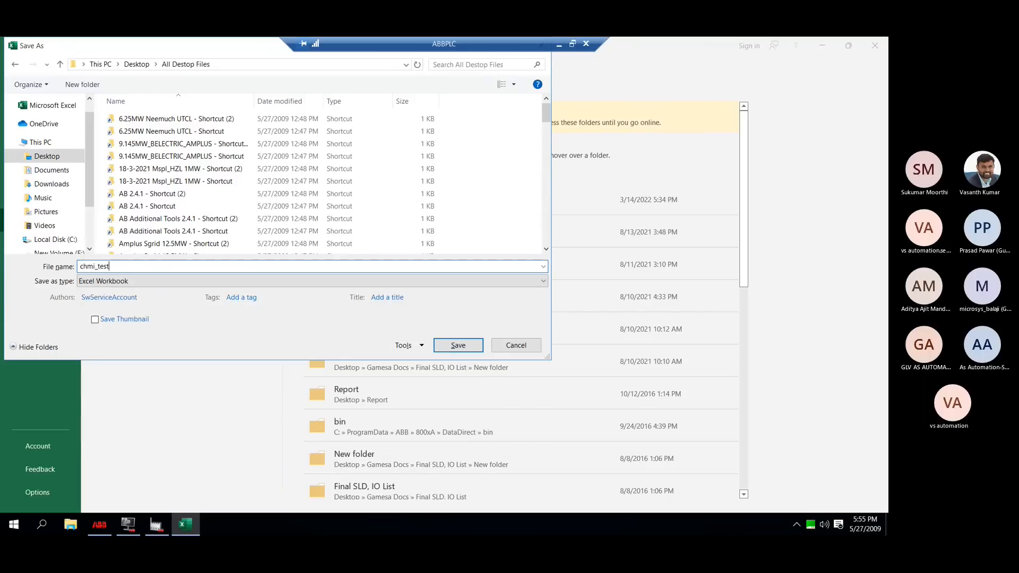
{"action": "type", "text": "_report"}
{"action": "left_click", "coordinate": [135, 281]}
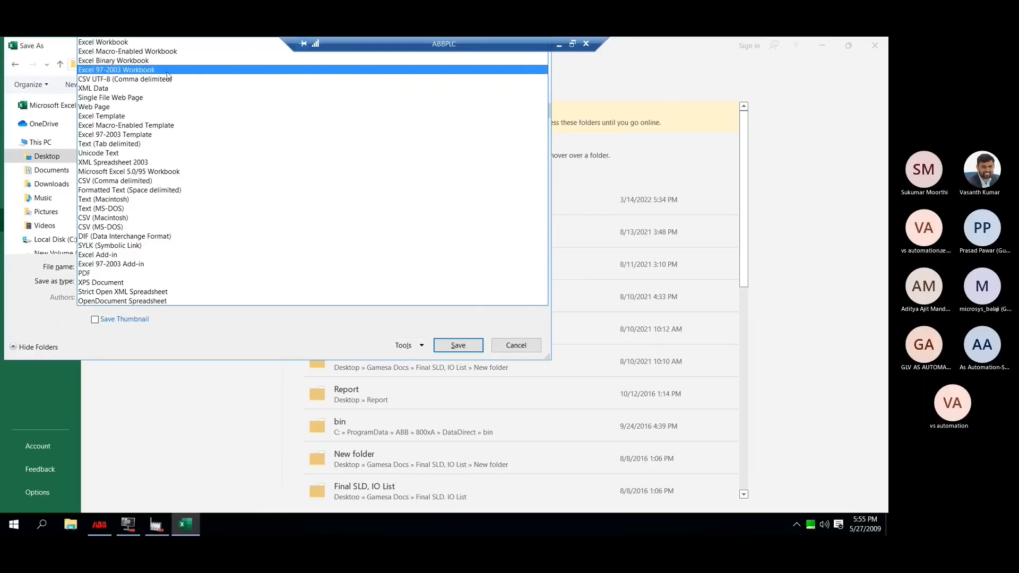
{"action": "left_click", "coordinate": [166, 72]}
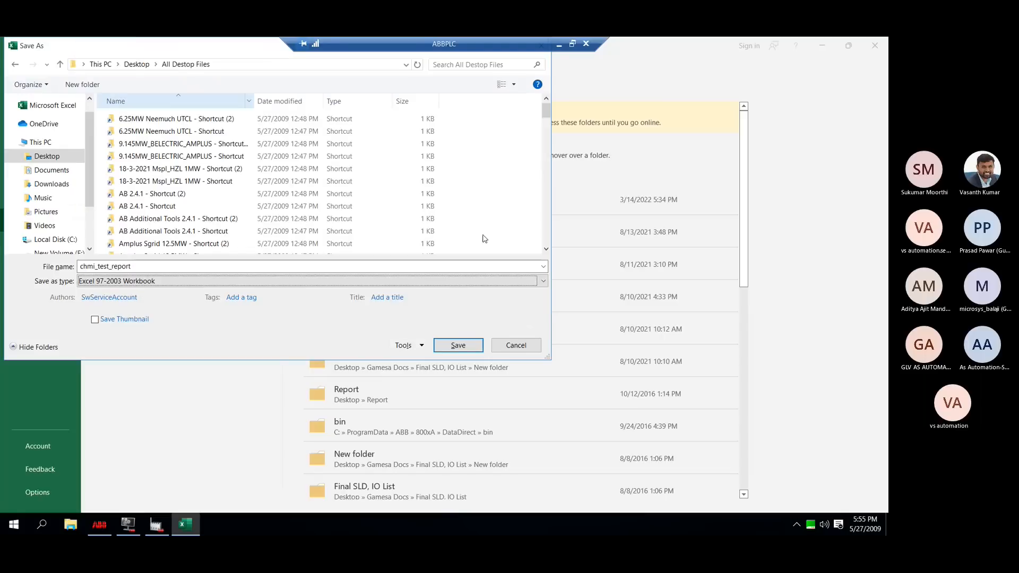
{"action": "left_click", "coordinate": [459, 345]}
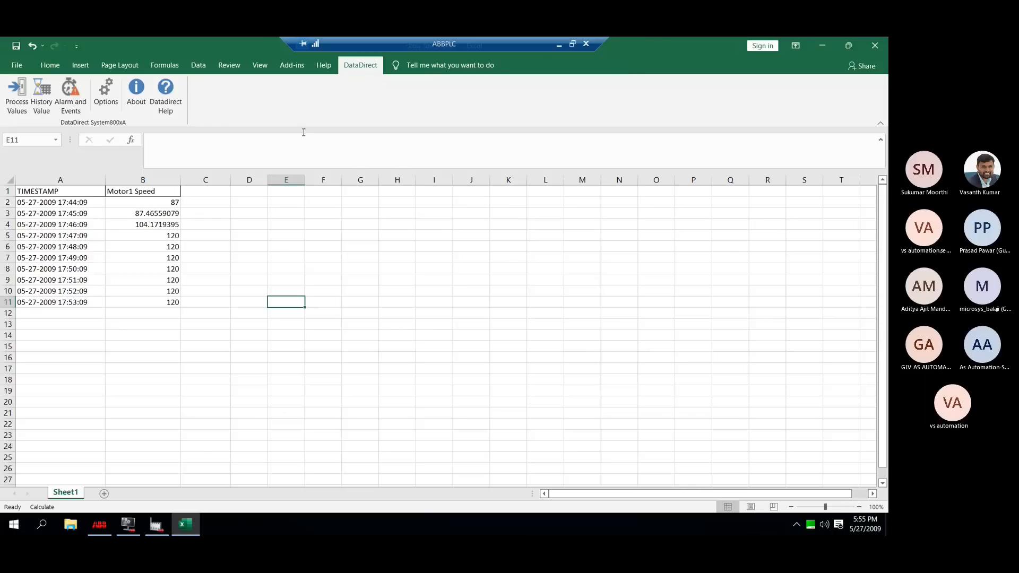
Check the installed Excel version and whether it is 32-bit or 64-bit in the product's About information.
{"action": "left_click", "coordinate": [292, 68]}
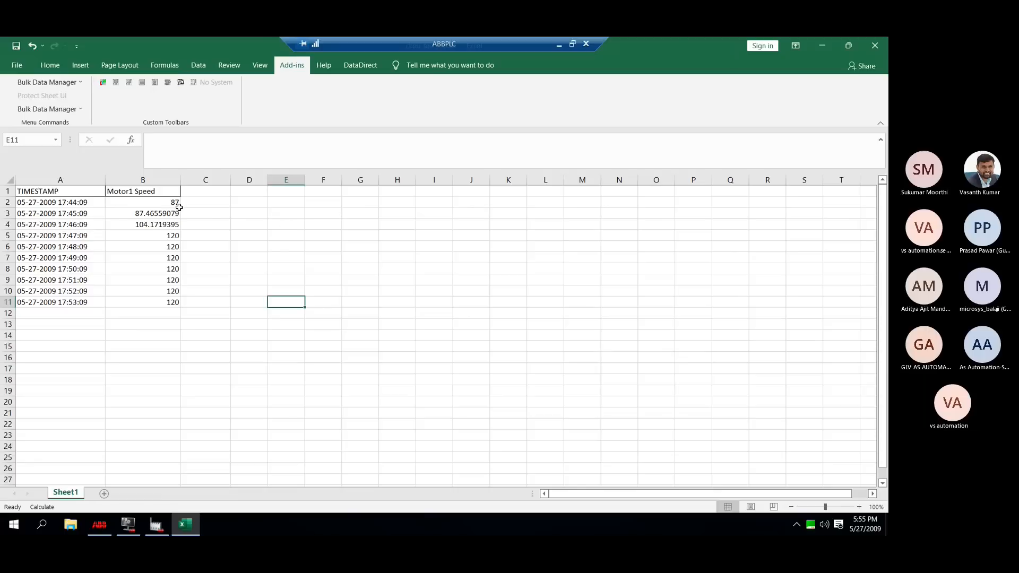
{"action": "left_click", "coordinate": [18, 65]}
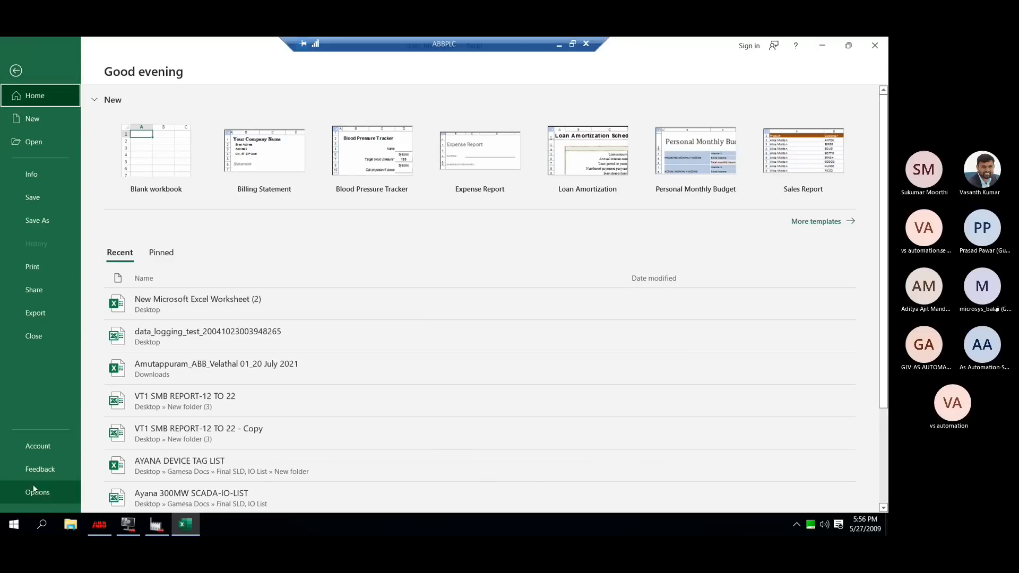
{"action": "left_click", "coordinate": [39, 442]}
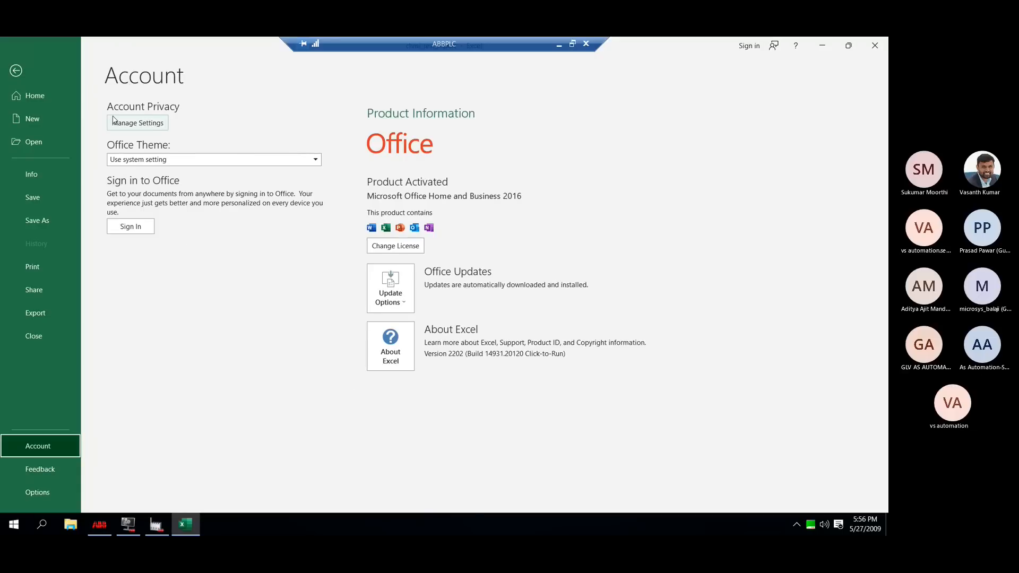
{"action": "left_click", "coordinate": [391, 349]}
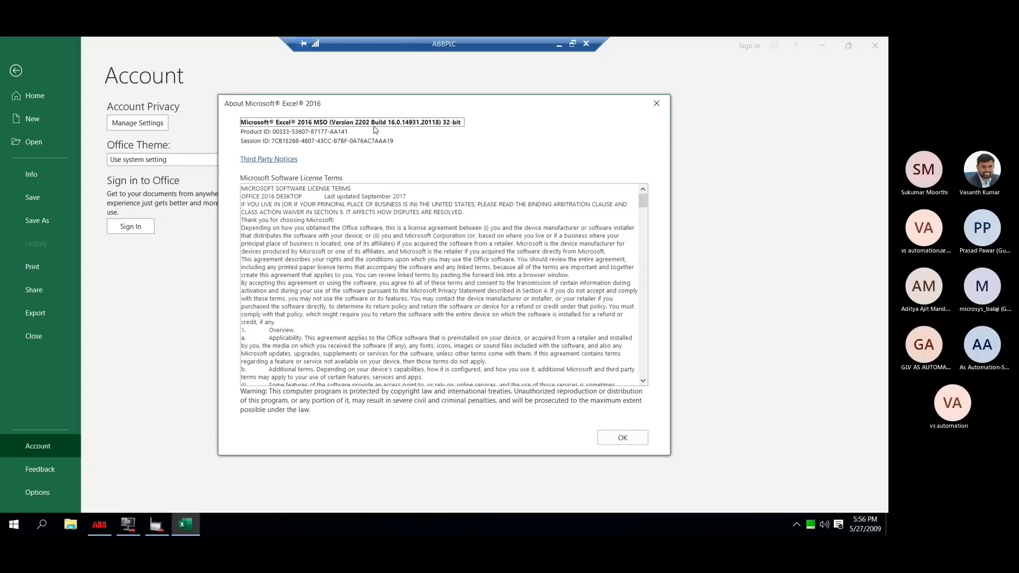
{"action": "double_click", "coordinate": [460, 123]}
{"action": "left_click_drag", "start_coordinate": [275, 136], "coordinate": [264, 138]}
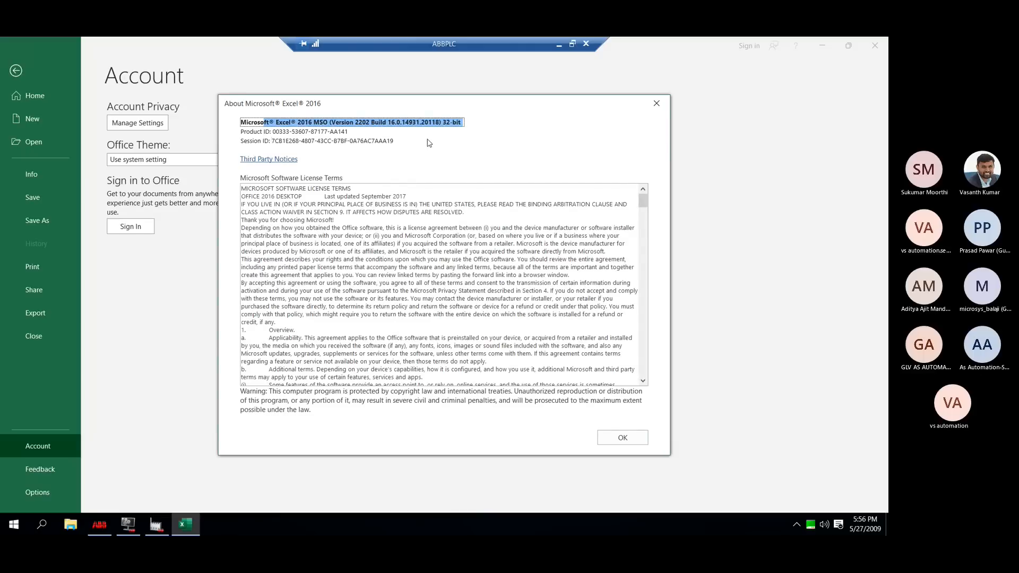
{"action": "left_click", "coordinate": [621, 445]}
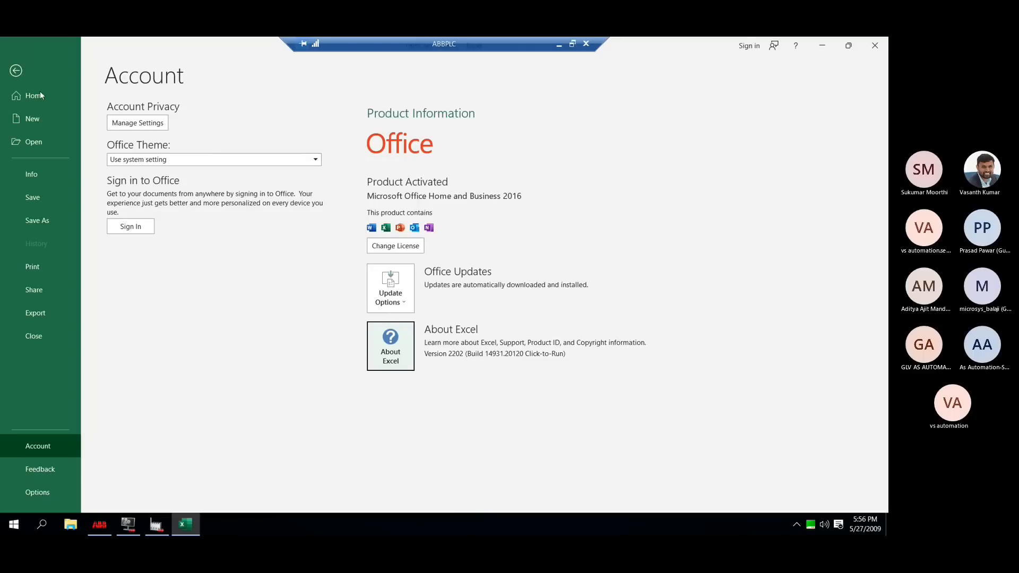
{"action": "left_click", "coordinate": [19, 76]}
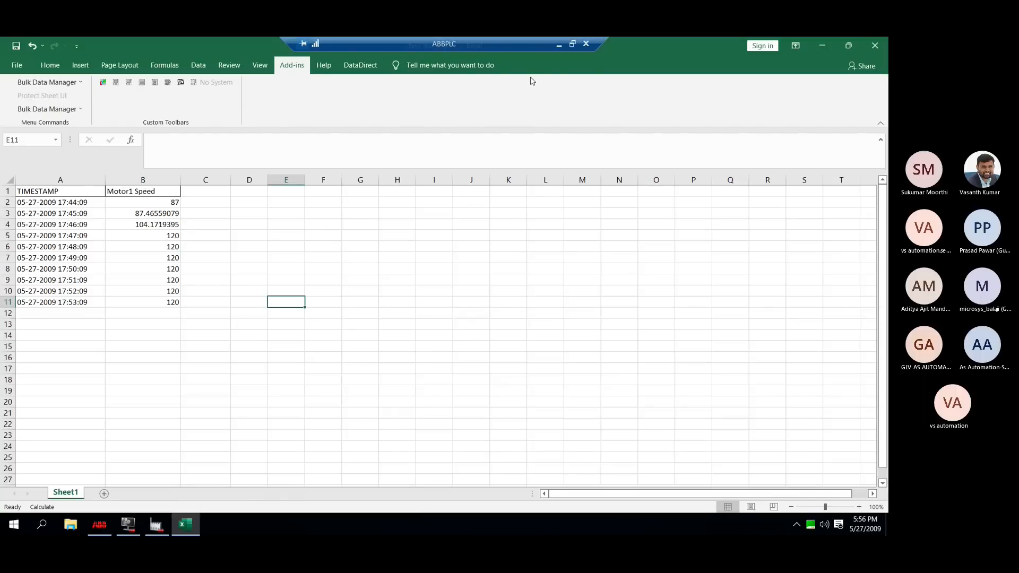
Close Excel and expand Schedules and Jobs down to the Job Descriptions folder in Engineering Workplace's Scheduling Structure.
{"action": "left_click", "coordinate": [875, 45]}
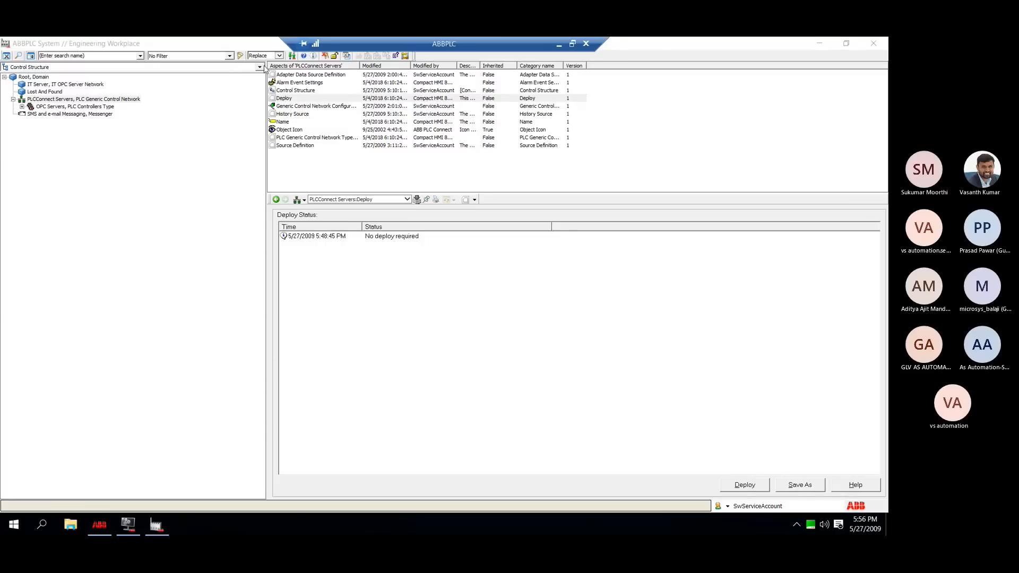
{"action": "left_click", "coordinate": [260, 66]}
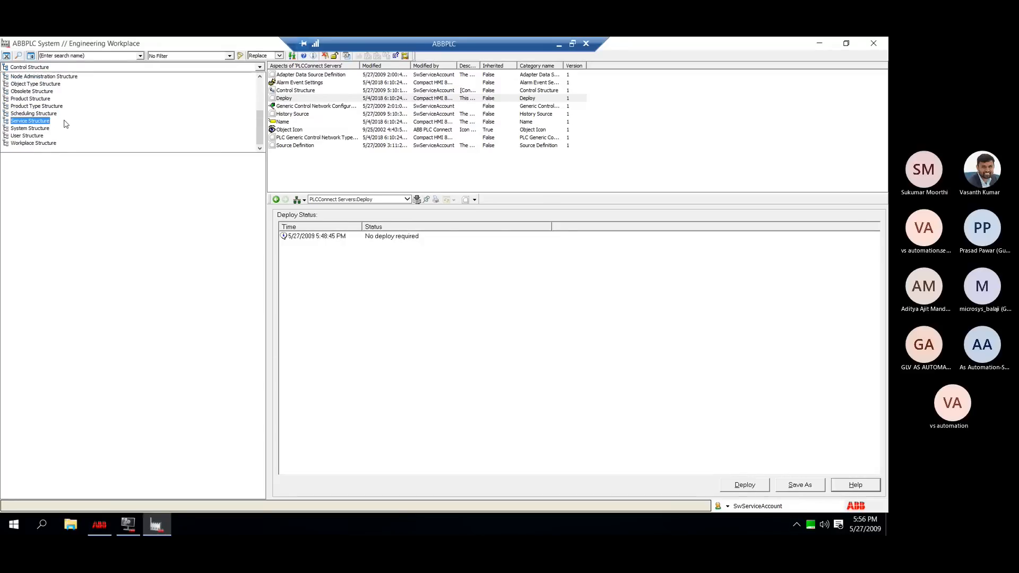
{"action": "left_click", "coordinate": [42, 114]}
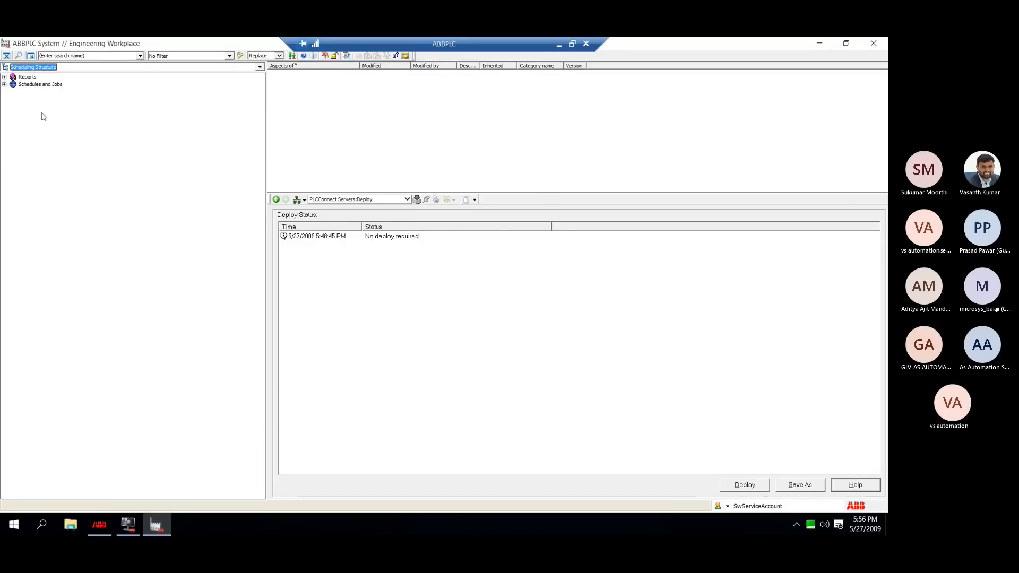
{"action": "left_click", "coordinate": [4, 84]}
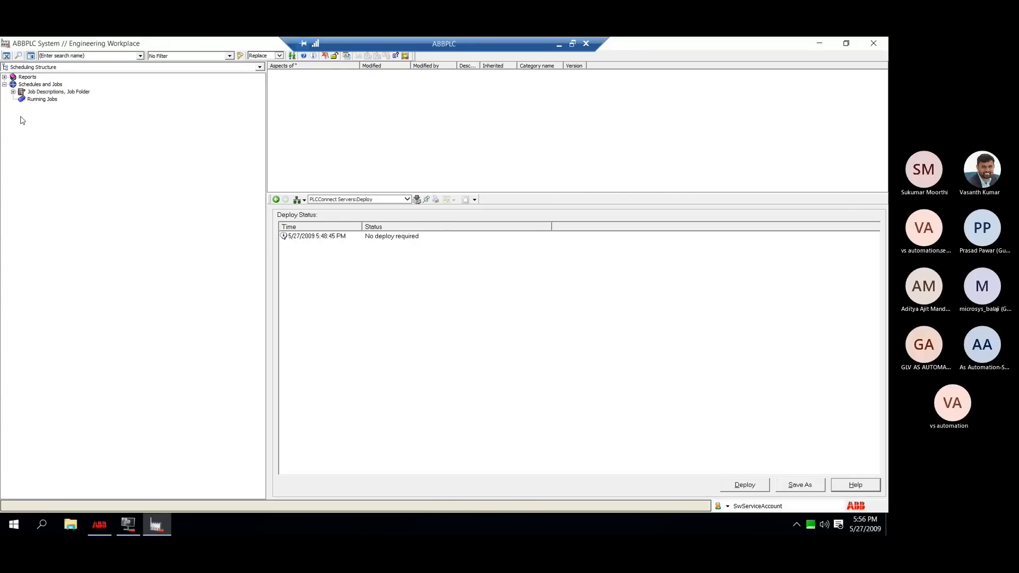
{"action": "left_click", "coordinate": [13, 92]}
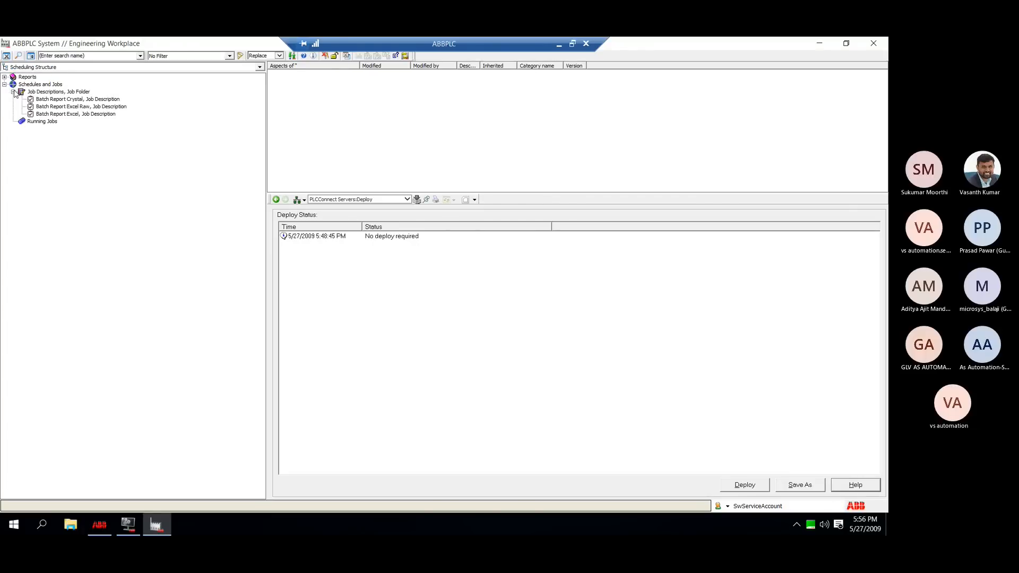
Create a Job Description object named Motor_Report in the Job Descriptions folder.
{"action": "left_click", "coordinate": [60, 91]}
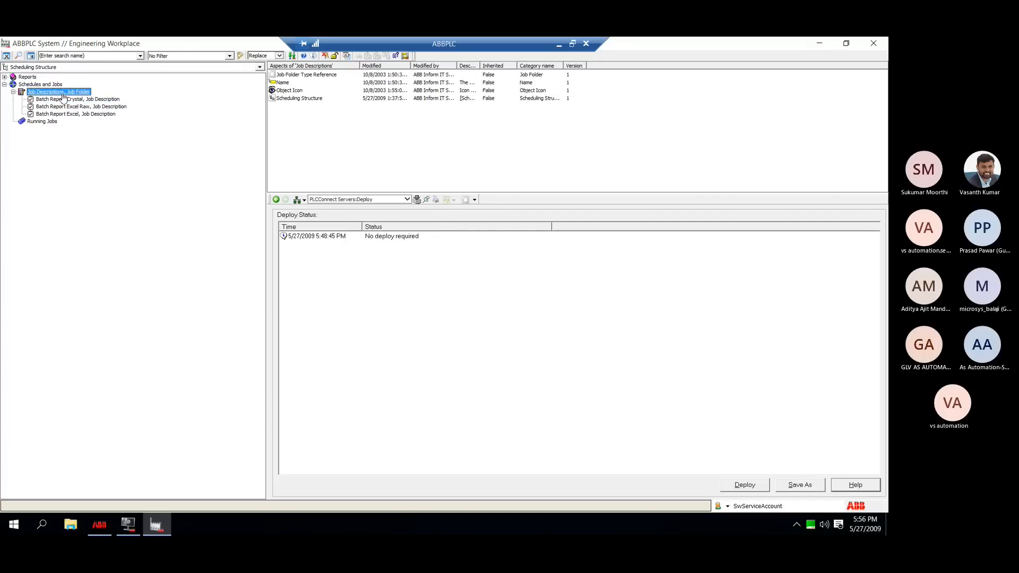
{"action": "right_click", "coordinate": [62, 93]}
{"action": "left_click", "coordinate": [101, 129]}
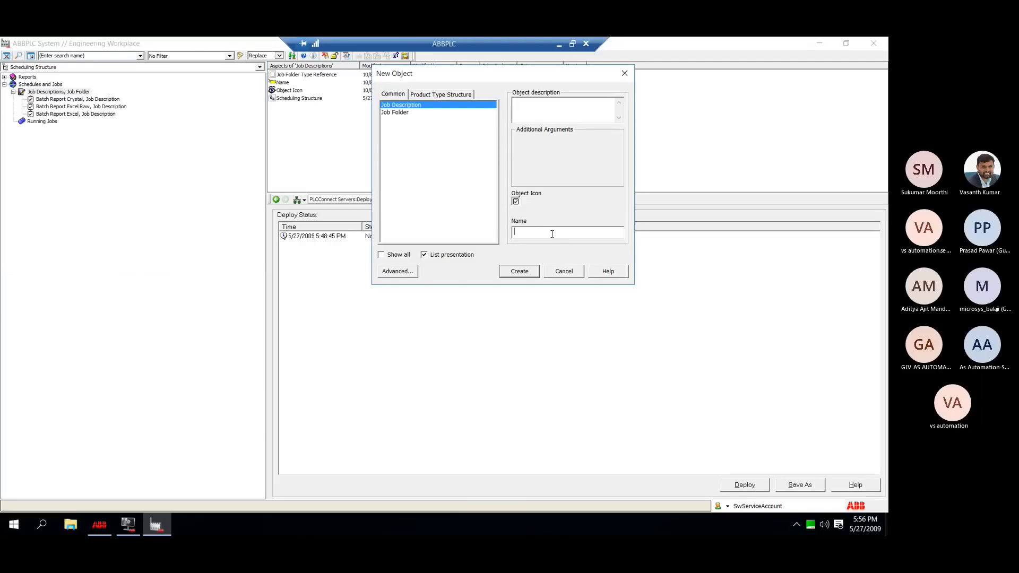
{"action": "type", "text": "Motor_Report"}
{"action": "left_click", "coordinate": [524, 272]}
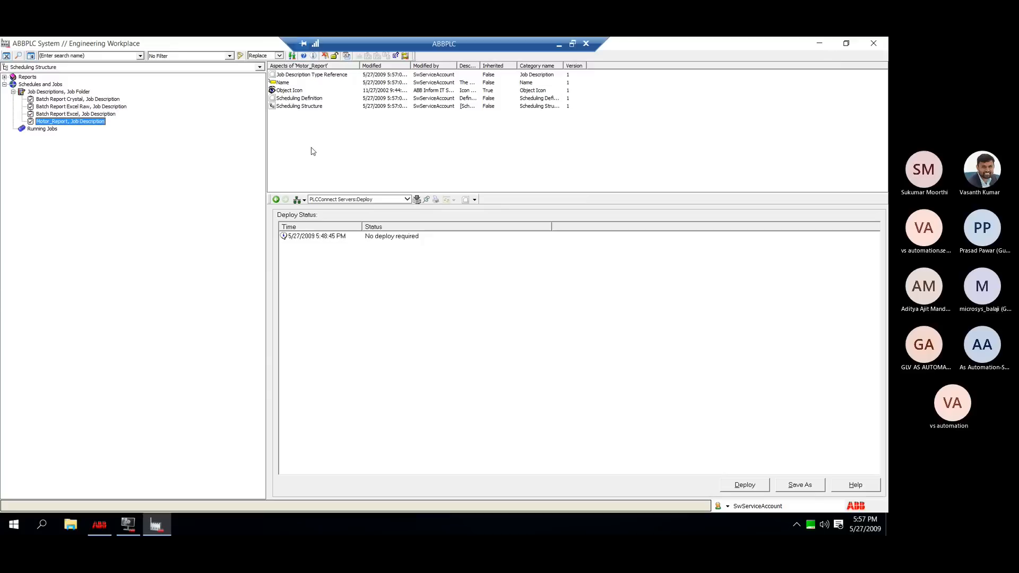
Add an Action Aspect to the Motor_Report job description, keeping its default name.
{"action": "right_click", "coordinate": [307, 128]}
{"action": "left_click", "coordinate": [341, 134]}
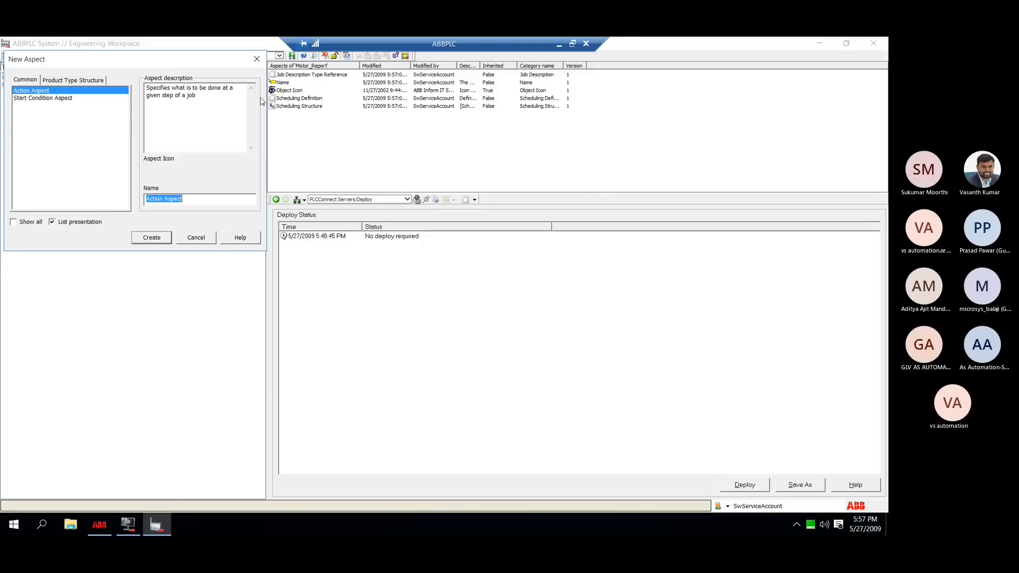
{"action": "left_click", "coordinate": [156, 244]}
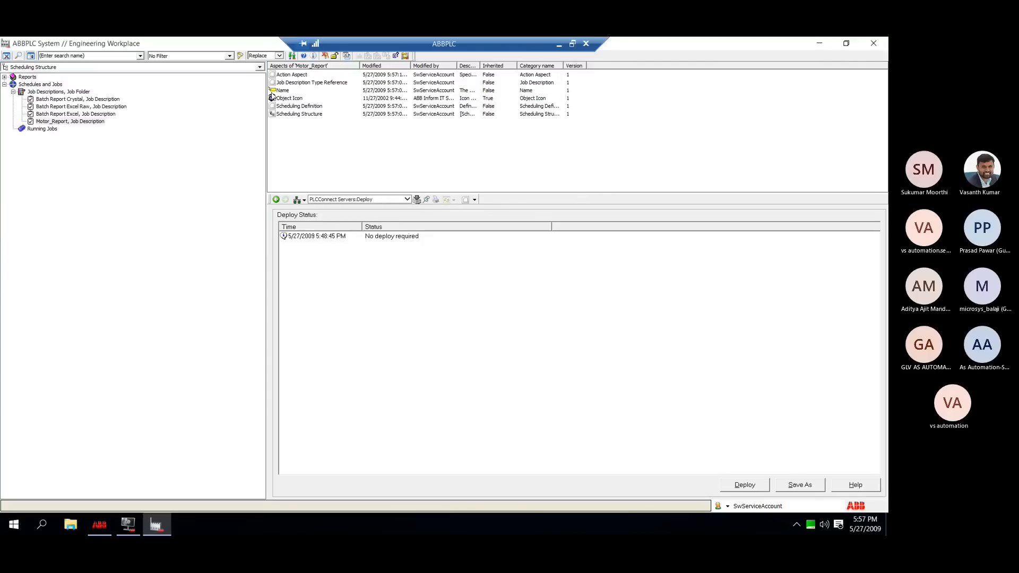
Set Motor_Report's Action Aspect to Report Action with the system message option Log Both Start and Done.
{"action": "left_click", "coordinate": [306, 77]}
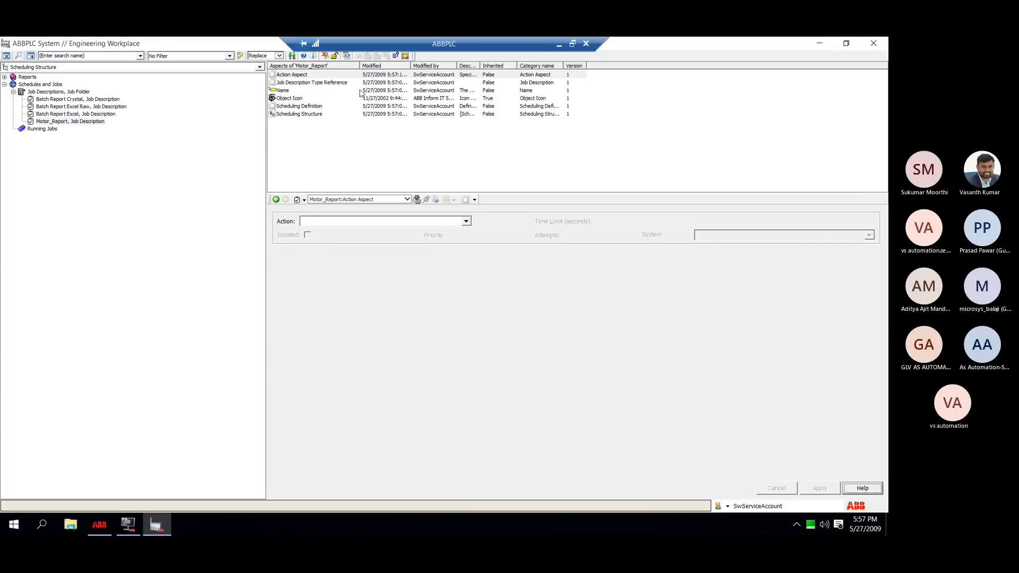
{"action": "left_click", "coordinate": [467, 221]}
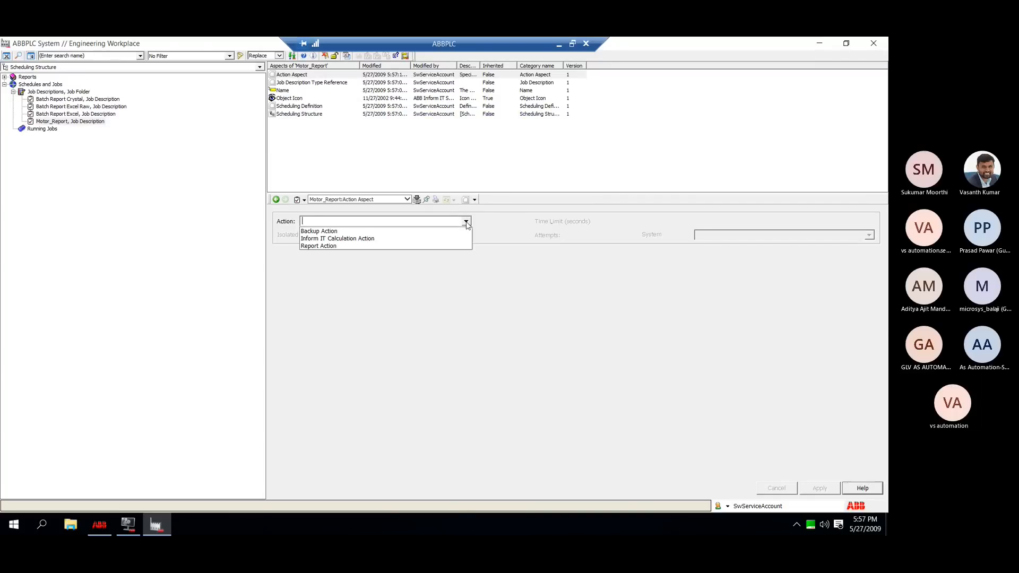
{"action": "left_click", "coordinate": [345, 246]}
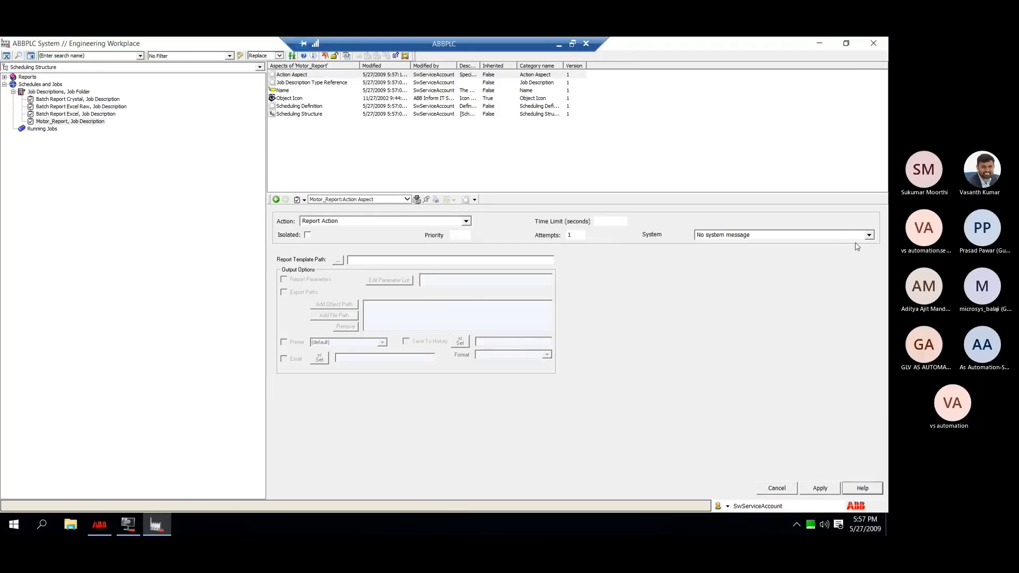
{"action": "left_click", "coordinate": [869, 235]}
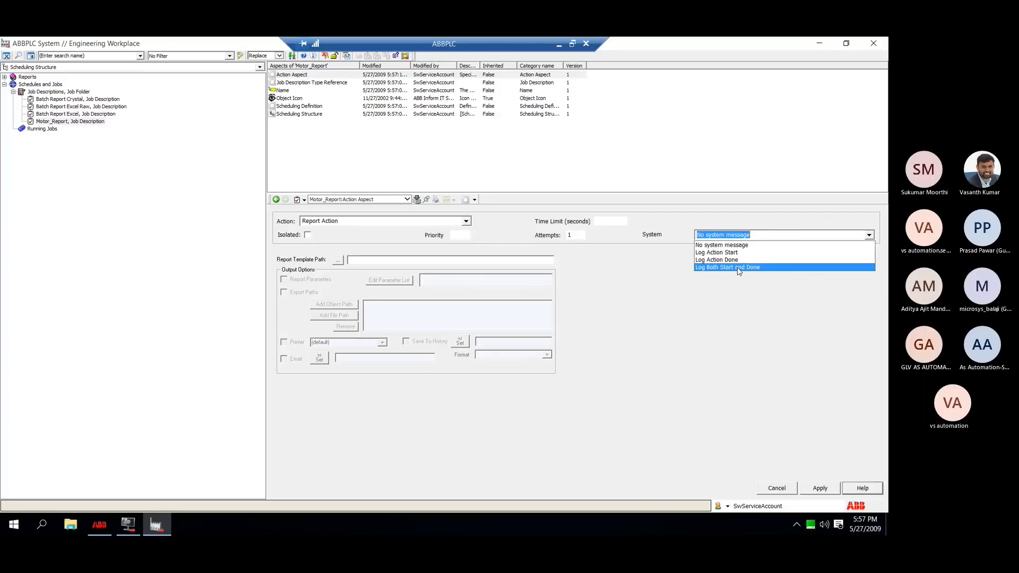
{"action": "left_click", "coordinate": [737, 267]}
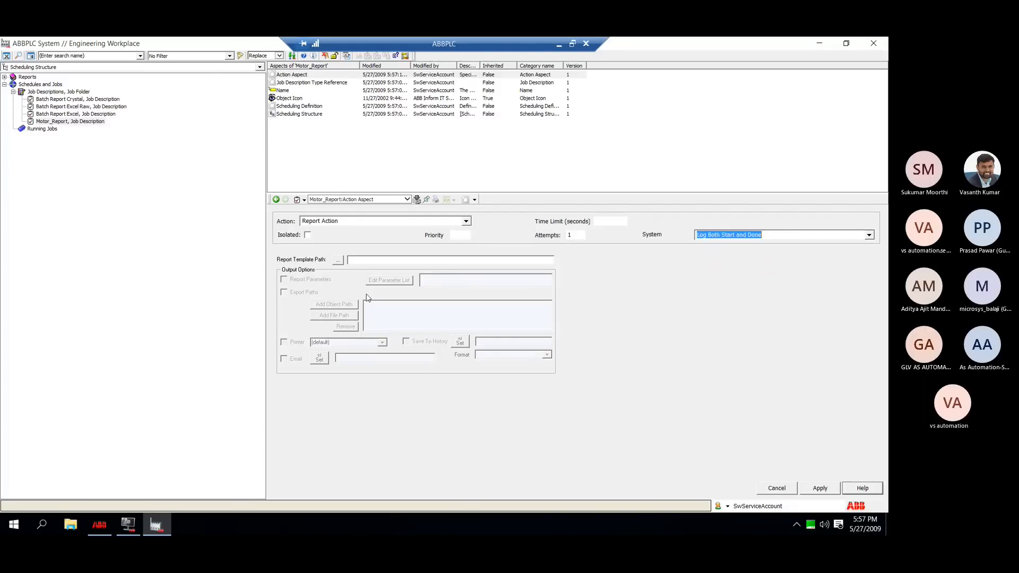
Choose chmi_test_report.xls from the Desktop's All Destop Files folder as the report template, using Windows files.
{"action": "left_click", "coordinate": [340, 260]}
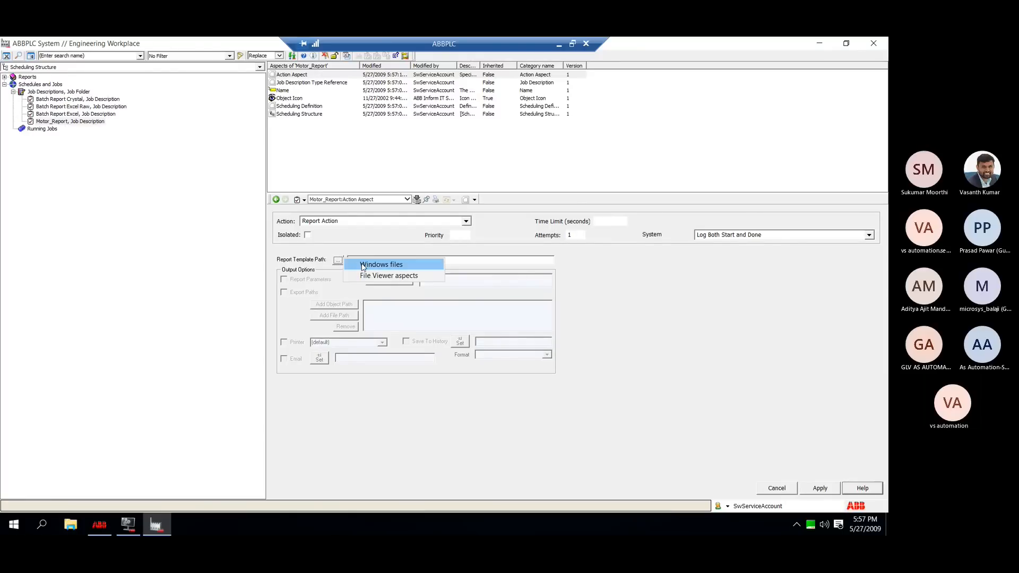
{"action": "left_click", "coordinate": [363, 265]}
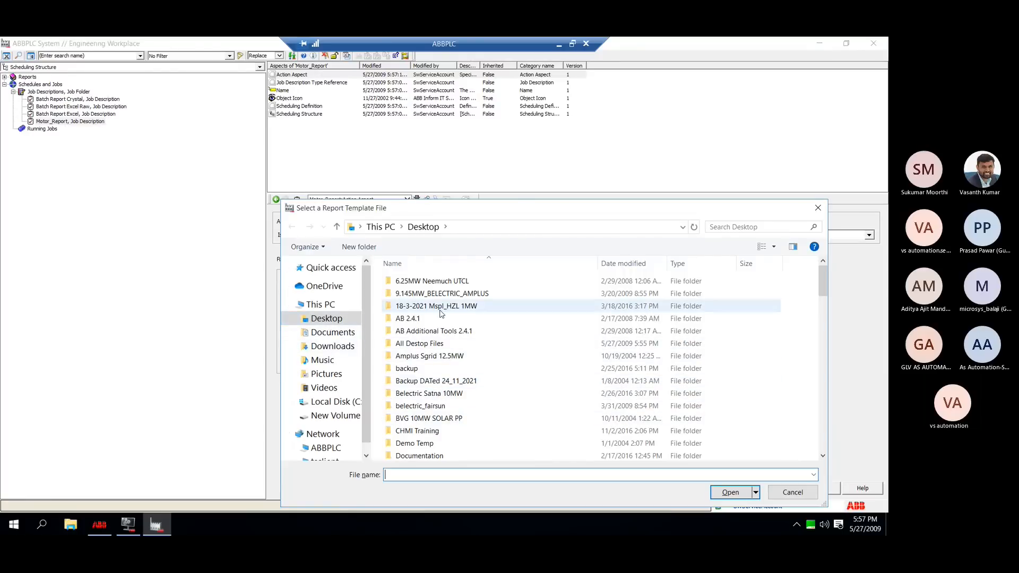
{"action": "double_click", "coordinate": [419, 344]}
{"action": "scroll", "coordinate": [436, 443], "scroll_direction": "down", "scroll_amount": 5}
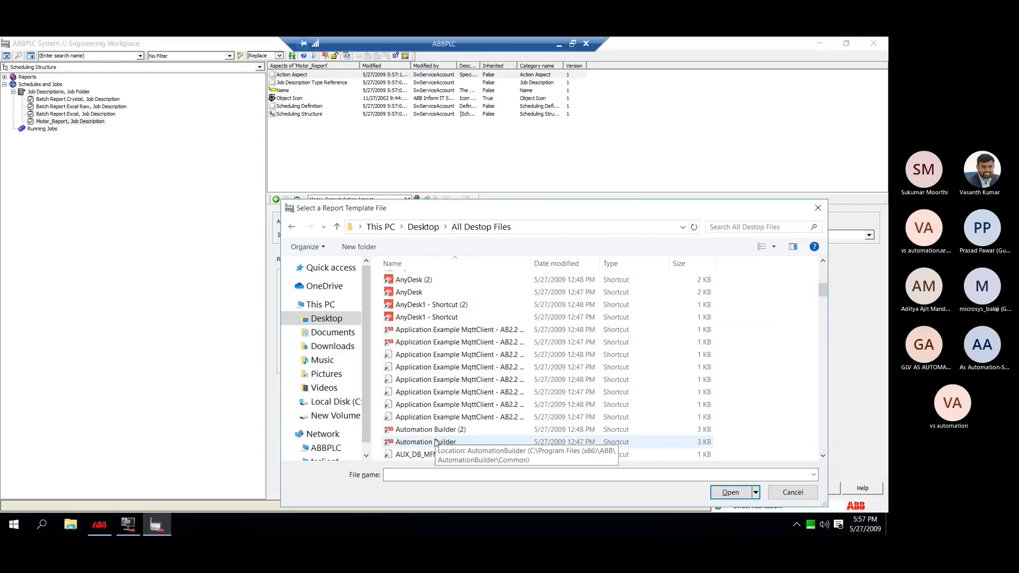
{"action": "scroll", "coordinate": [435, 440], "scroll_direction": "down", "scroll_amount": 9}
{"action": "scroll", "coordinate": [419, 361], "scroll_direction": "up", "scroll_amount": 3}
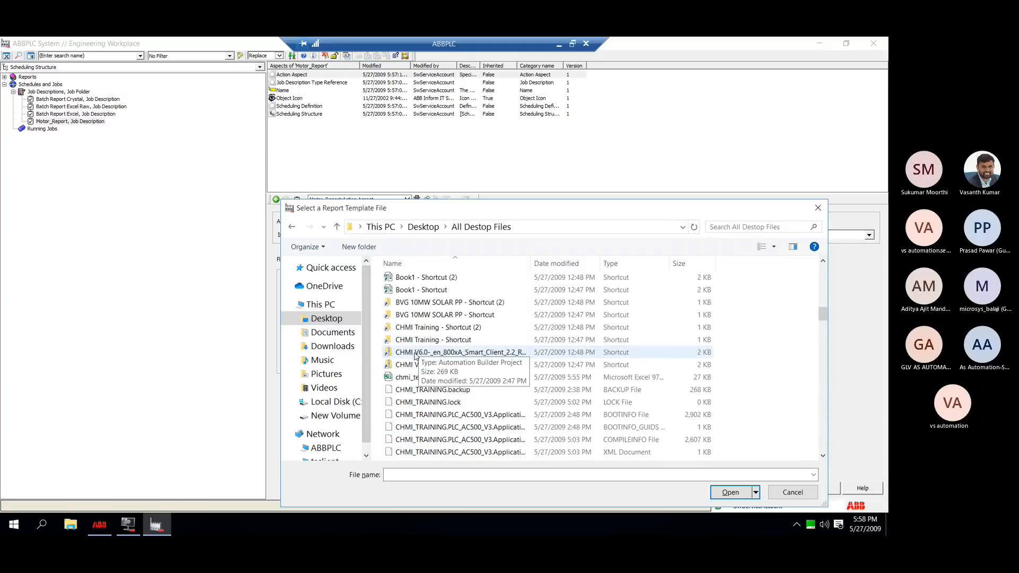
{"action": "left_click", "coordinate": [419, 376]}
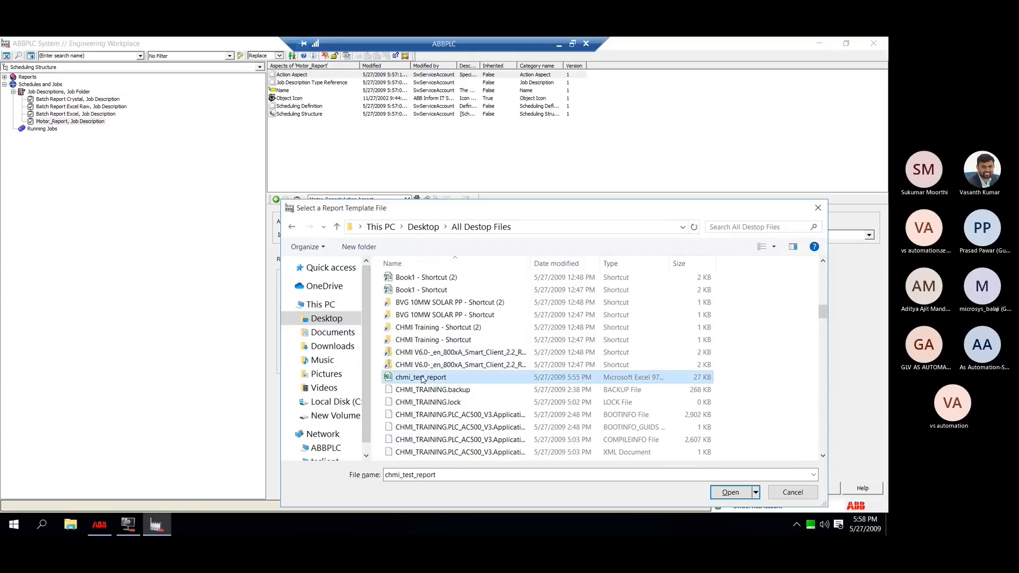
{"action": "left_click", "coordinate": [730, 492]}
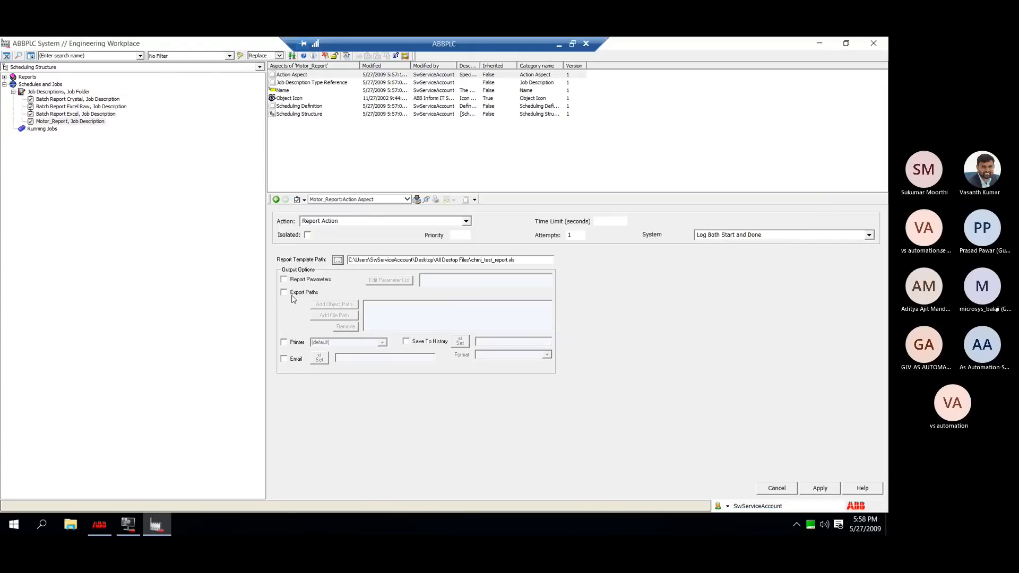
Enable Export Paths for the report action, add the Desktop as the output folder for chmi_test_report.xls, and apply the settings.
{"action": "left_click", "coordinate": [284, 292]}
{"action": "left_click", "coordinate": [326, 317]}
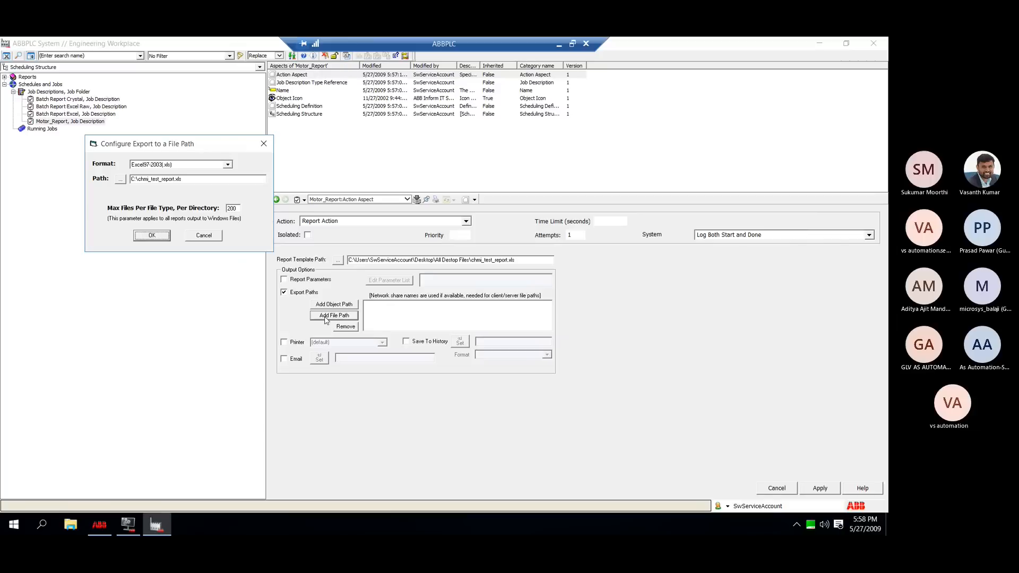
{"action": "left_click", "coordinate": [120, 180]}
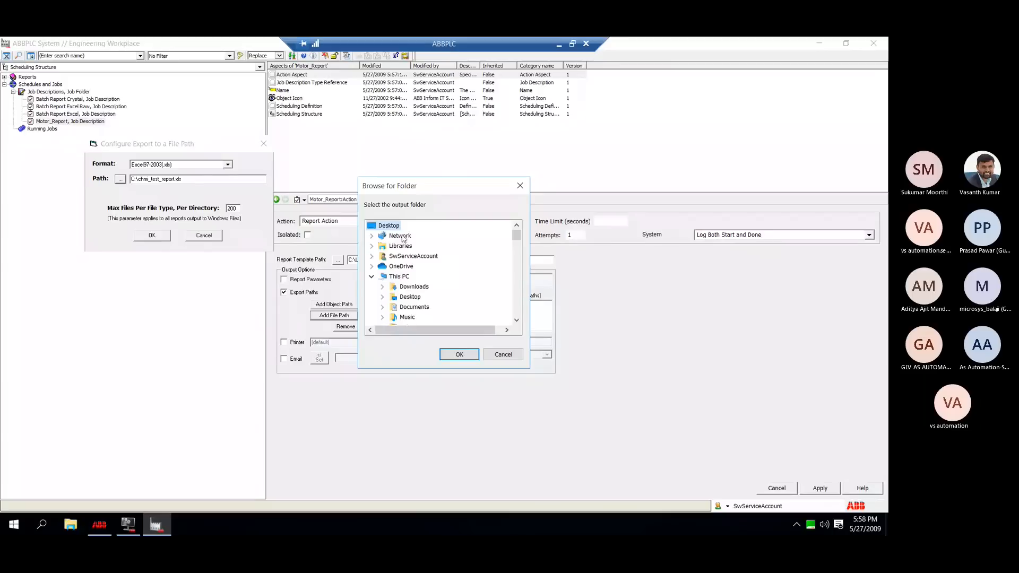
{"action": "scroll", "coordinate": [413, 306], "scroll_direction": "down", "scroll_amount": 13}
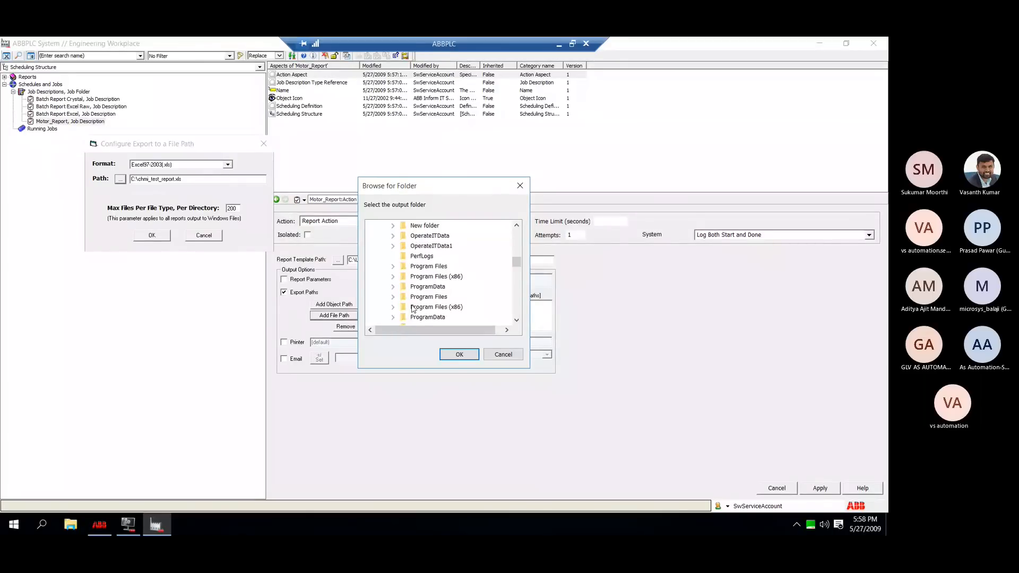
{"action": "scroll", "coordinate": [413, 305], "scroll_direction": "up", "scroll_amount": 9}
{"action": "scroll", "coordinate": [412, 304], "scroll_direction": "up", "scroll_amount": 1}
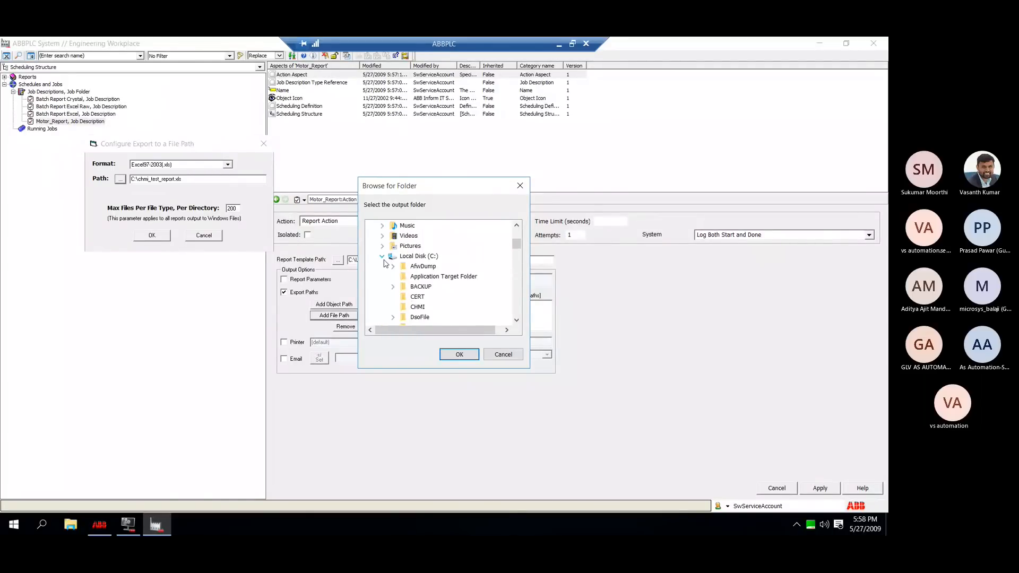
{"action": "left_click", "coordinate": [383, 257]}
{"action": "scroll", "coordinate": [384, 310], "scroll_direction": "down", "scroll_amount": 2}
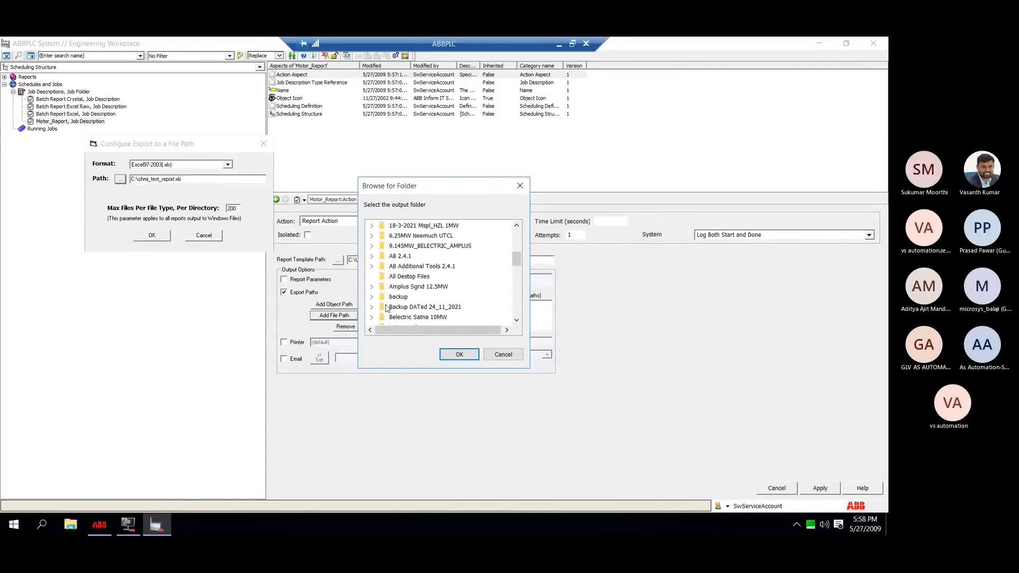
{"action": "scroll", "coordinate": [389, 276], "scroll_direction": "up", "scroll_amount": 4}
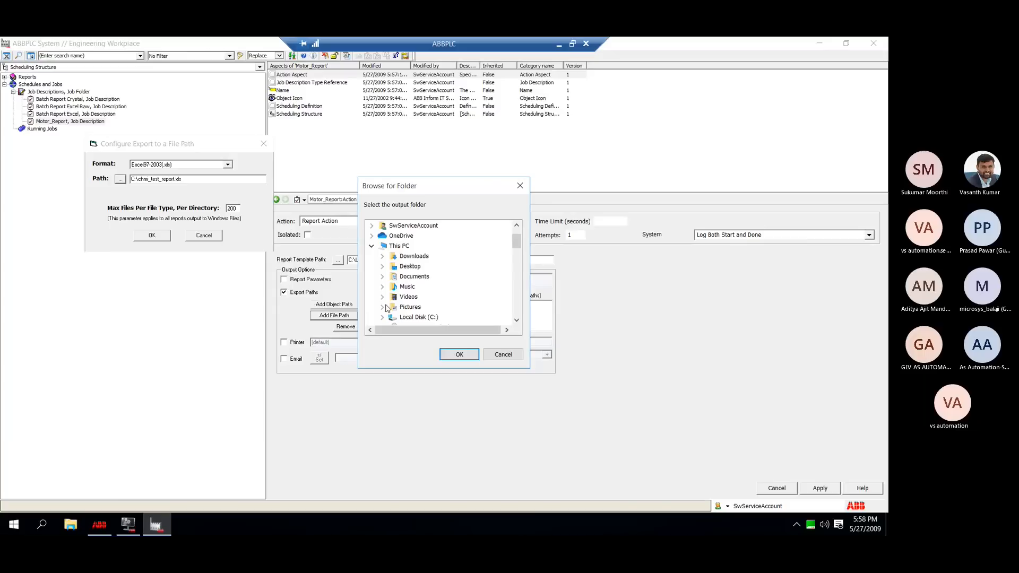
{"action": "left_click", "coordinate": [372, 246]}
{"action": "scroll", "coordinate": [403, 252], "scroll_direction": "up", "scroll_amount": 1}
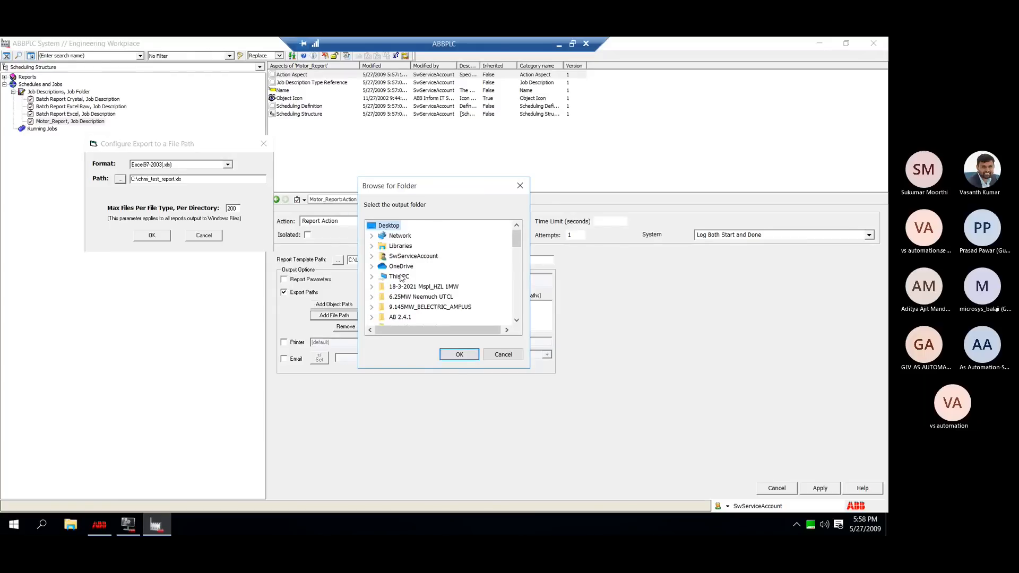
{"action": "scroll", "coordinate": [403, 270], "scroll_direction": "down", "scroll_amount": 2}
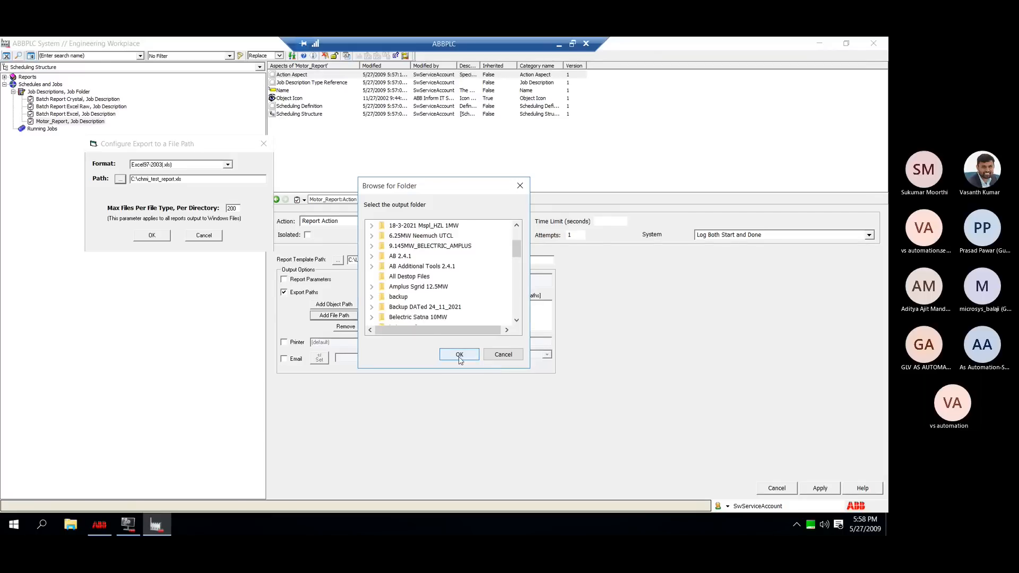
{"action": "left_click", "coordinate": [459, 355]}
{"action": "left_click", "coordinate": [136, 236]}
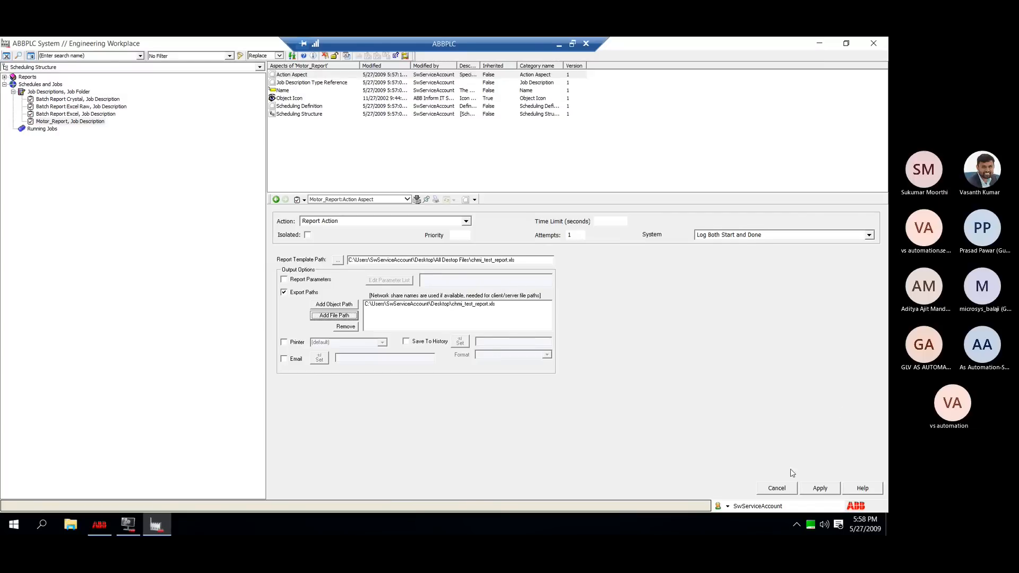
{"action": "left_click", "coordinate": [820, 489]}
Give Motor_Report's Scheduling Definition a Cyclic Schedule with an interval of 30 seconds.
{"action": "left_click", "coordinate": [317, 108]}
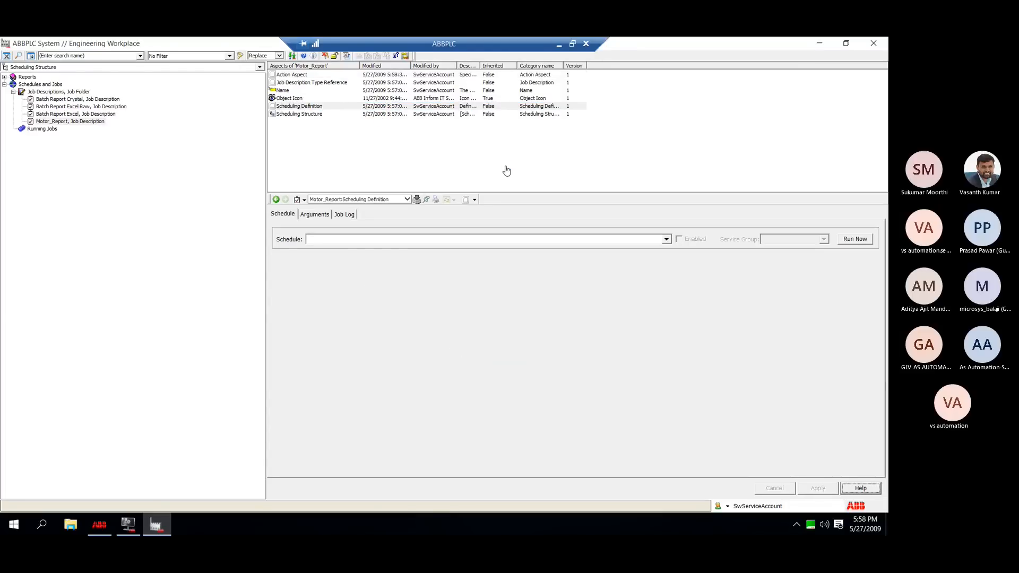
{"action": "left_click", "coordinate": [666, 240]}
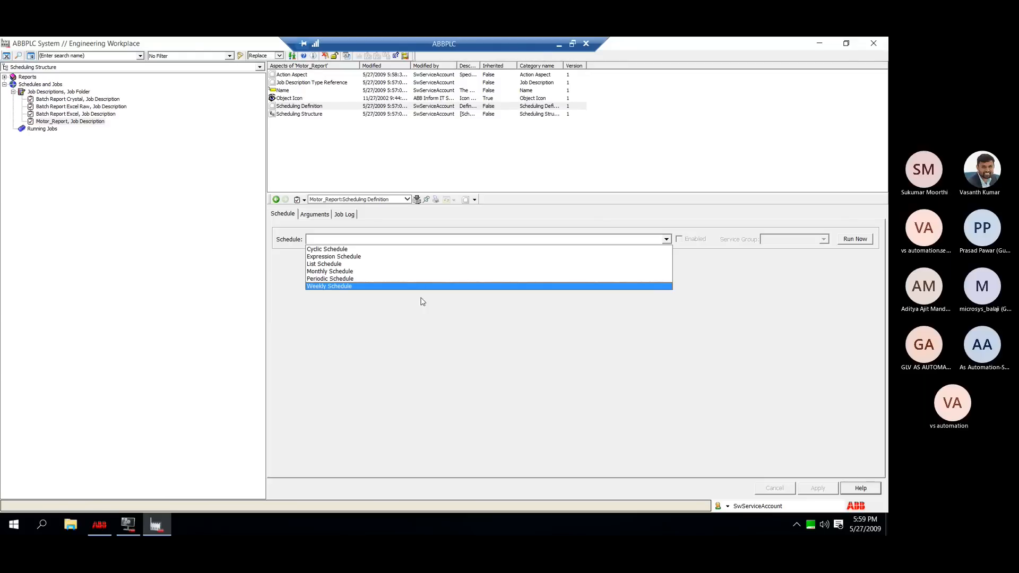
{"action": "left_click", "coordinate": [367, 250]}
{"action": "left_click", "coordinate": [348, 263]}
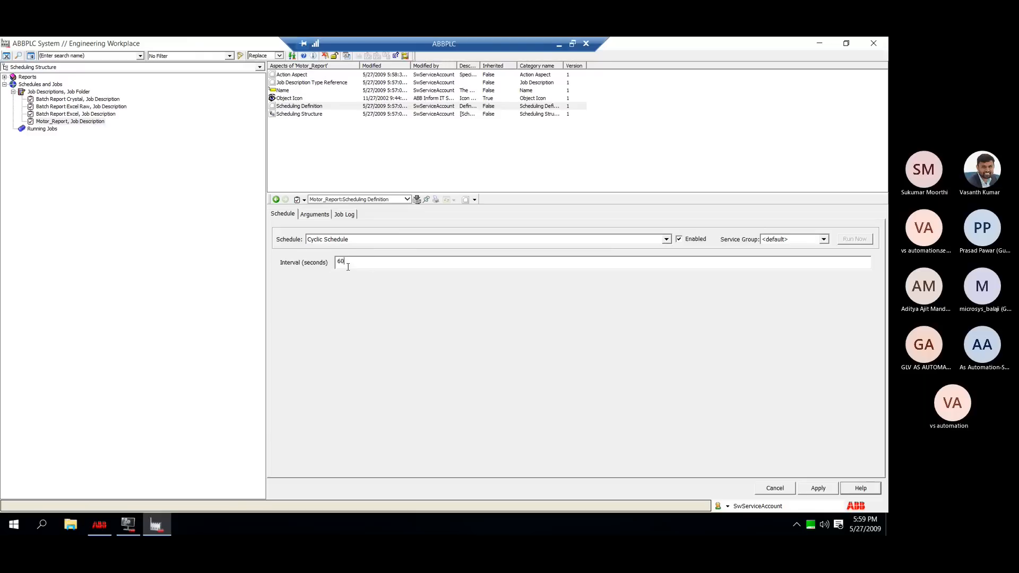
{"action": "double_click", "coordinate": [348, 265]}
{"action": "type", "text": "30"}
{"action": "key", "text": "BackSpace"}
{"action": "key", "text": "BackSpace"}
{"action": "type", "text": "30"}
{"action": "key", "text": "BackSpace"}
{"action": "key", "text": "BackSpace"}
{"action": "type", "text": "30"}
Assign the schedule to the Scheduler Group service group and apply the scheduling definition.
{"action": "left_click", "coordinate": [824, 242]}
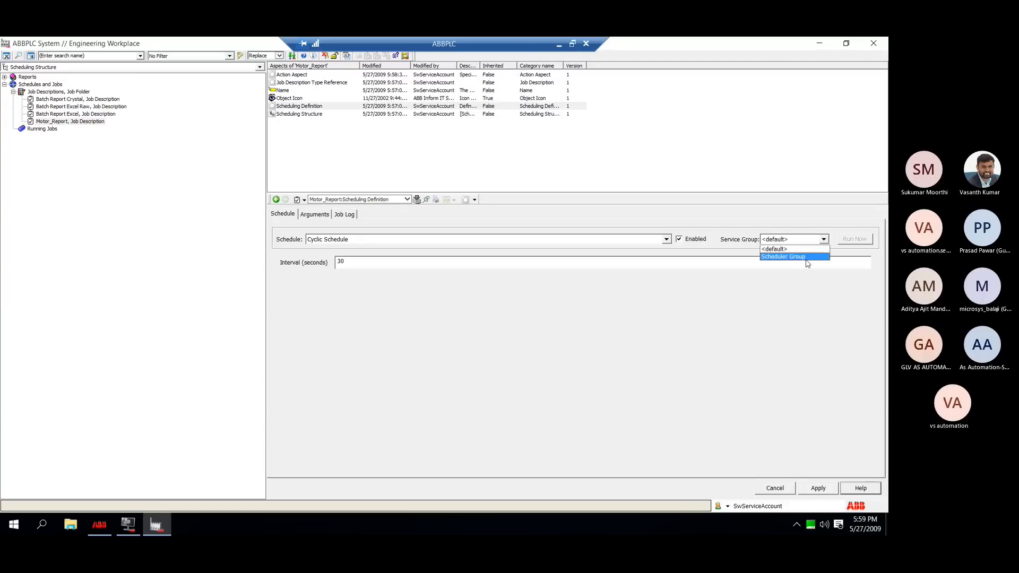
{"action": "left_click", "coordinate": [809, 257]}
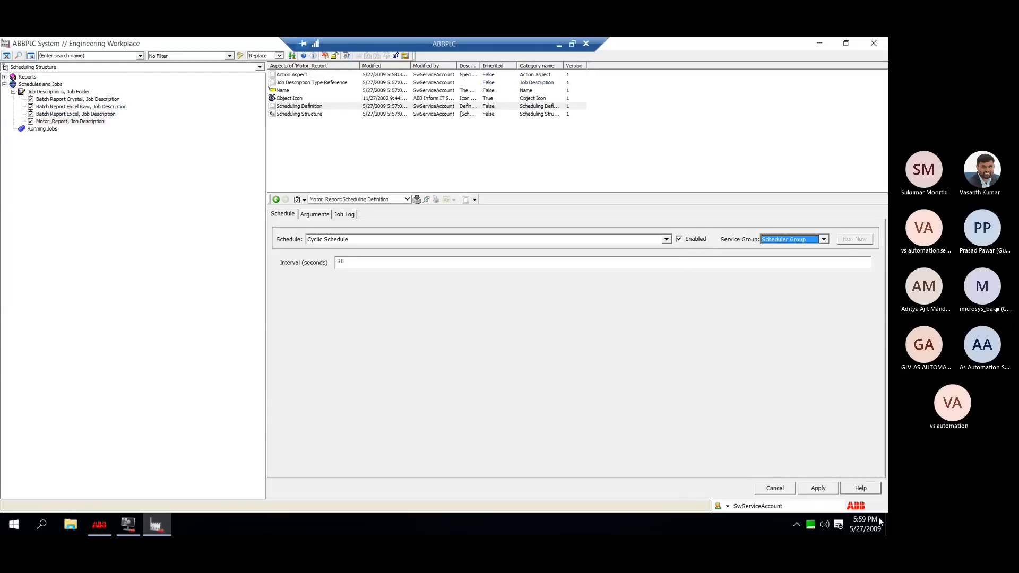
{"action": "left_click", "coordinate": [805, 488]}
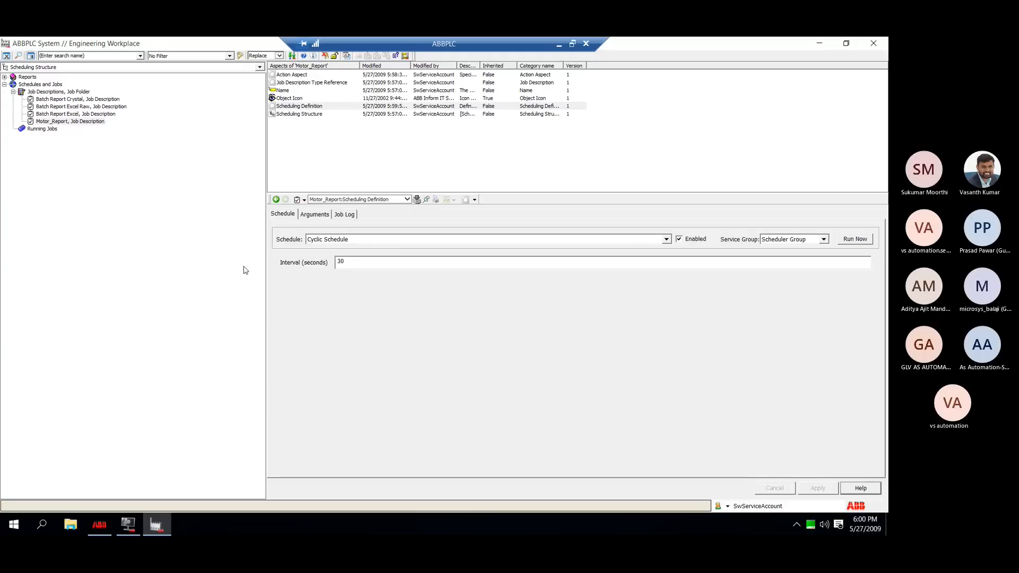
Restore the Engineering Workplace to a smaller window, move it clear of the desktop icons, and expand Running Jobs.
{"action": "left_click", "coordinate": [846, 43]}
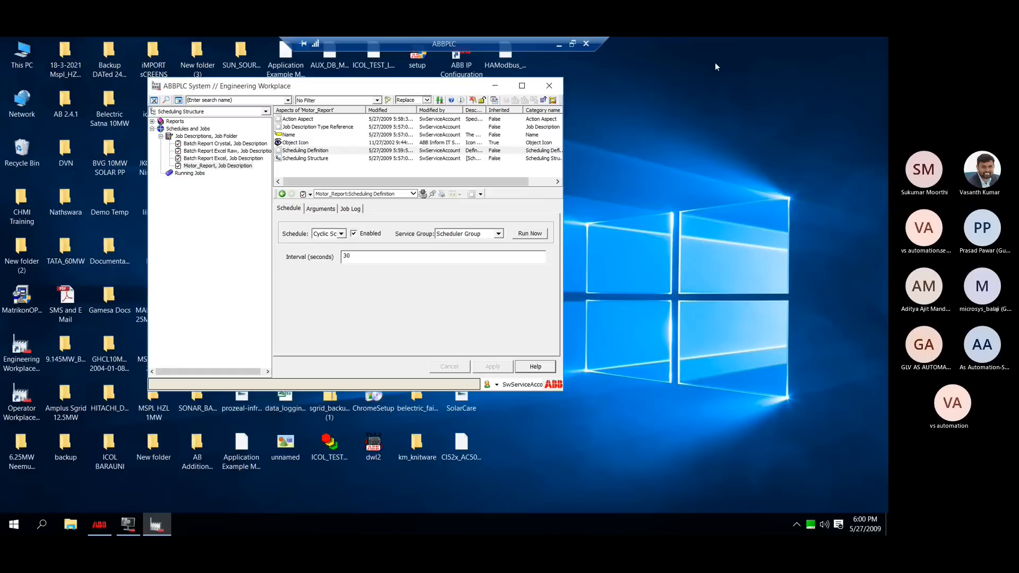
{"action": "left_click_drag", "start_coordinate": [348, 89], "coordinate": [220, 55]}
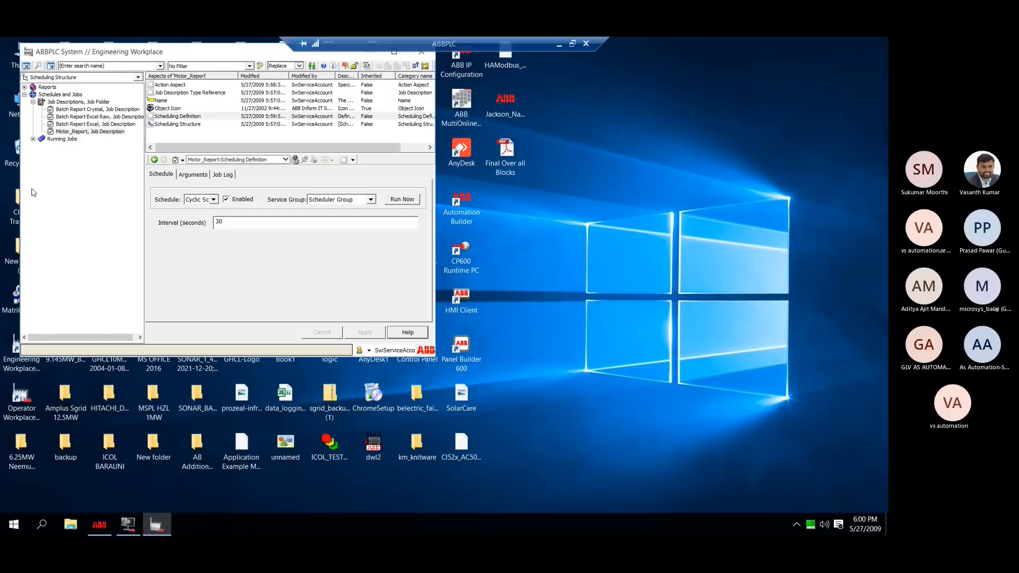
{"action": "left_click", "coordinate": [33, 139]}
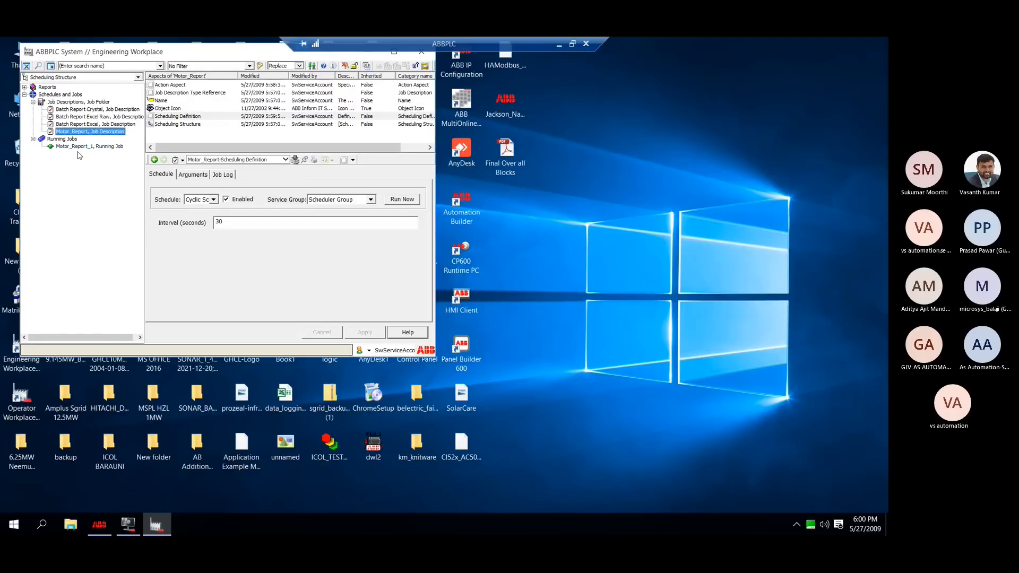